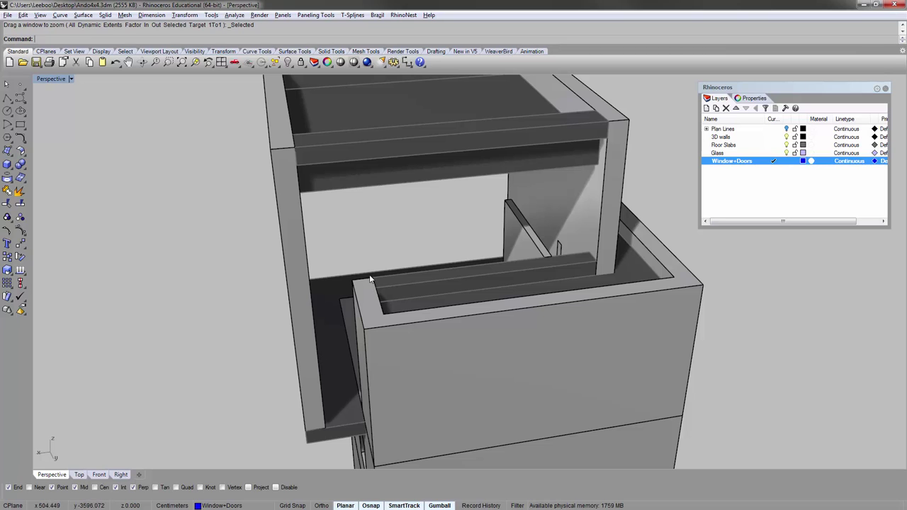
- Duplicate the five edges framing the front opening of the top cube: both walls, upper slab, lower roof slab and floor slab
{"action": "right_click_drag", "start_coordinate": [387, 225], "coordinate": [387, 241]}
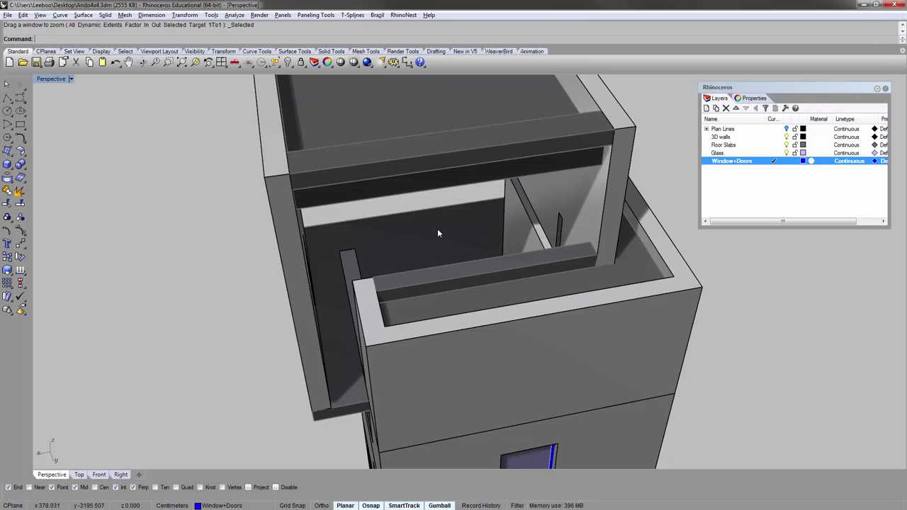
{"action": "right_click_drag", "start_coordinate": [415, 241], "coordinate": [353, 211], "text": "shift"}
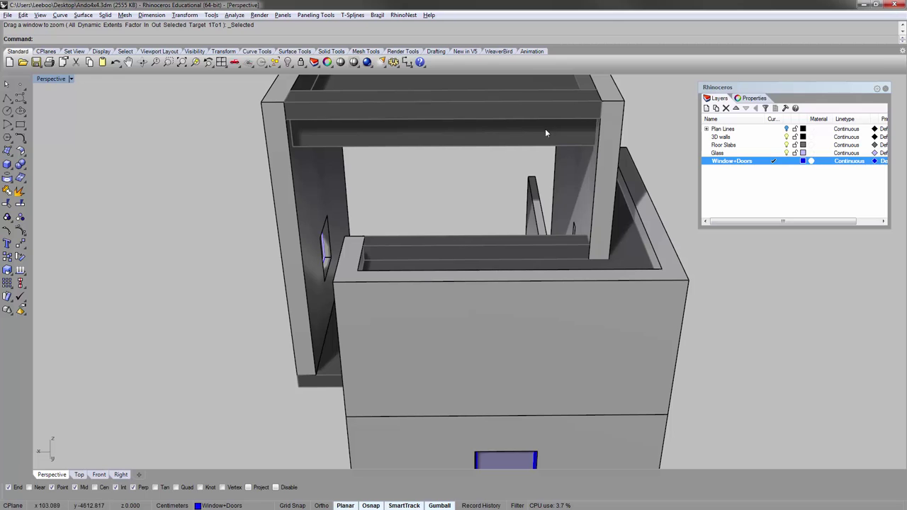
{"action": "right_click_drag", "start_coordinate": [412, 171], "coordinate": [354, 196]}
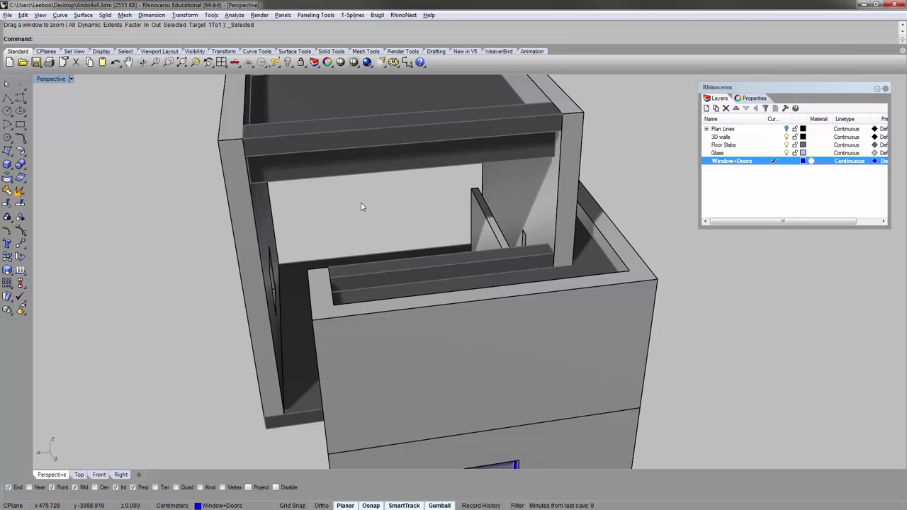
{"action": "right_click_drag", "start_coordinate": [339, 220], "coordinate": [321, 232]}
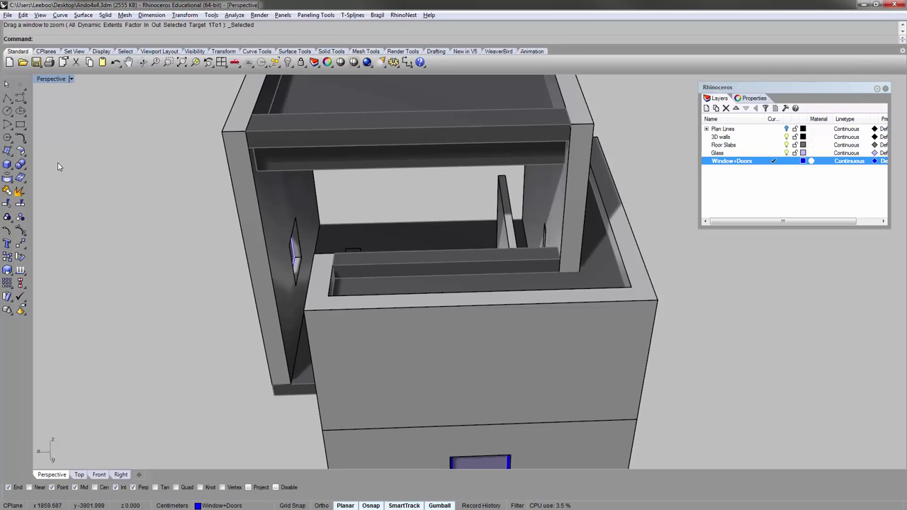
{"action": "type", "text": "Dup"}
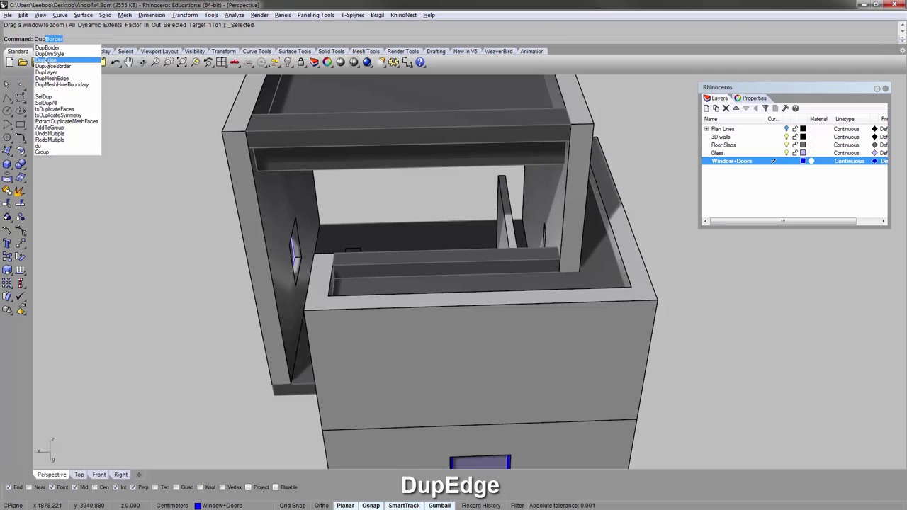
{"action": "left_click", "coordinate": [44, 60]}
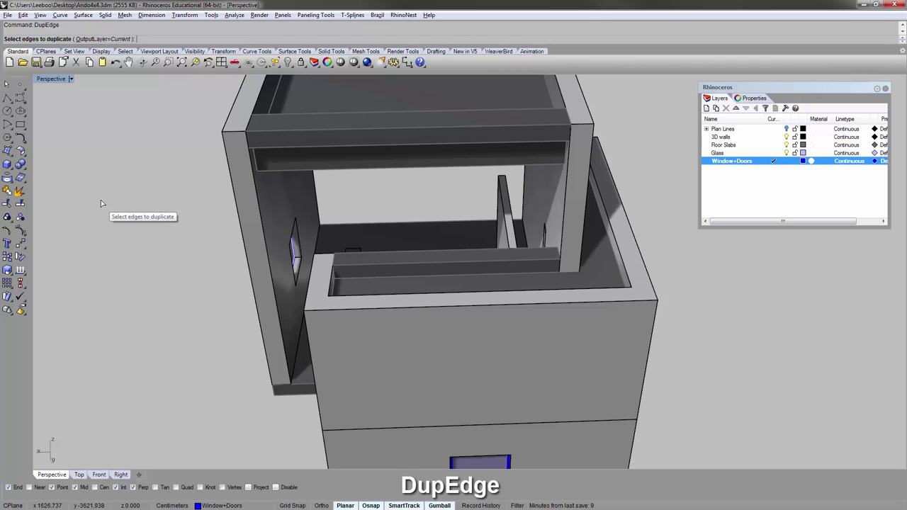
{"action": "left_click", "coordinate": [256, 203]}
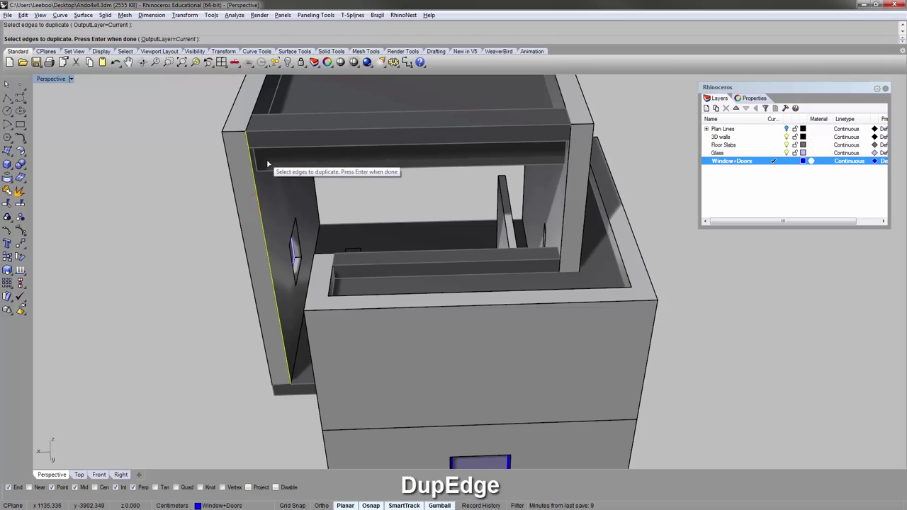
{"action": "right_click_drag", "start_coordinate": [267, 163], "coordinate": [286, 141]}
{"action": "left_click", "coordinate": [285, 144]}
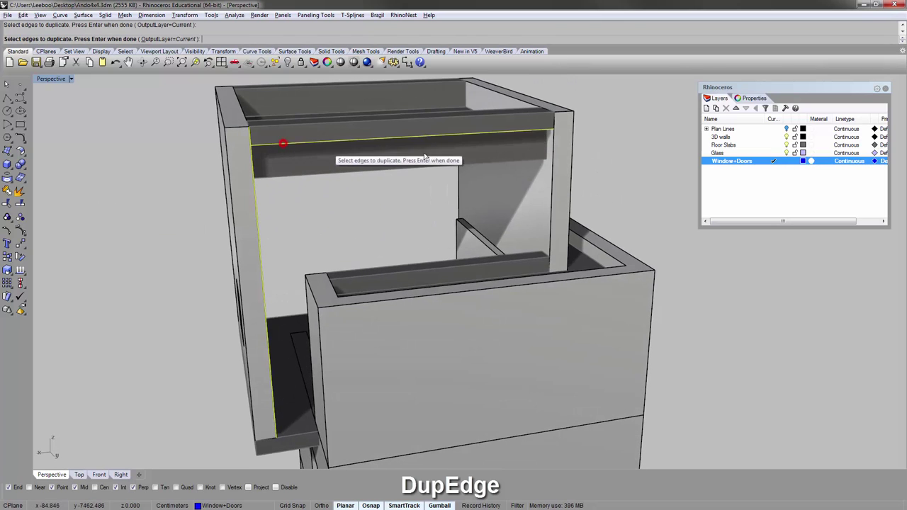
{"action": "left_click", "coordinate": [552, 175]}
{"action": "right_click_drag", "start_coordinate": [535, 207], "coordinate": [527, 247]}
{"action": "left_click", "coordinate": [524, 255]}
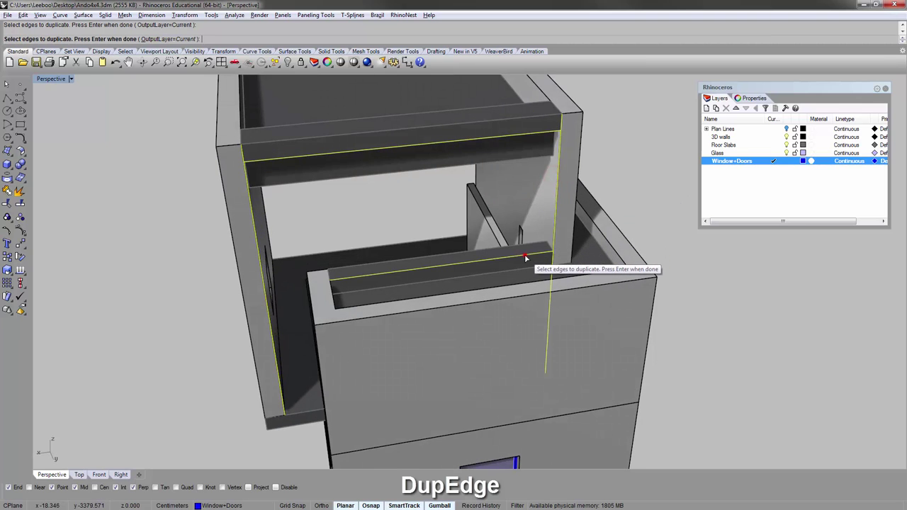
{"action": "right_click_drag", "start_coordinate": [307, 386], "coordinate": [426, 248]}
{"action": "key", "text": "Return"}
- Move the duplicated edge curves sideways, clear of the building
{"action": "scroll", "coordinate": [433, 238], "scroll_direction": "down", "scroll_amount": 8}
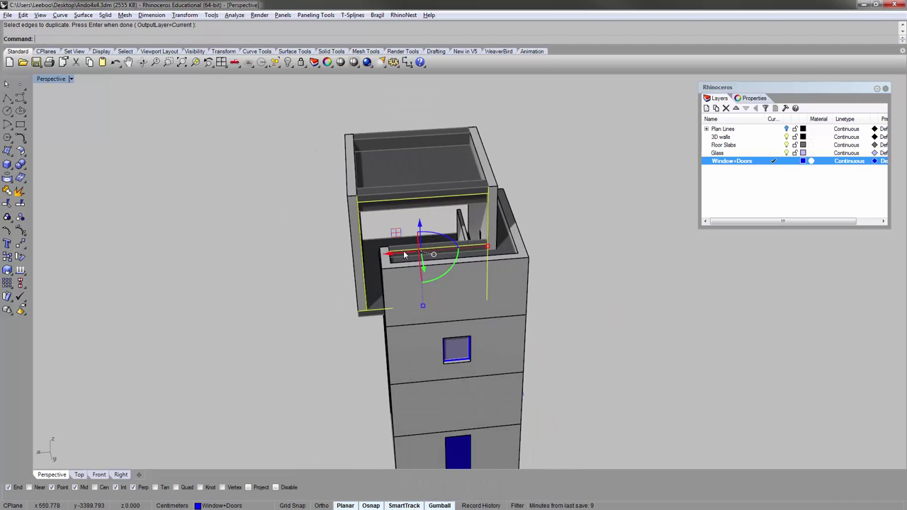
{"action": "left_click_drag", "start_coordinate": [405, 260], "coordinate": [225, 270]}
{"action": "type", "text": "zs"}
{"action": "key", "text": "Return"}
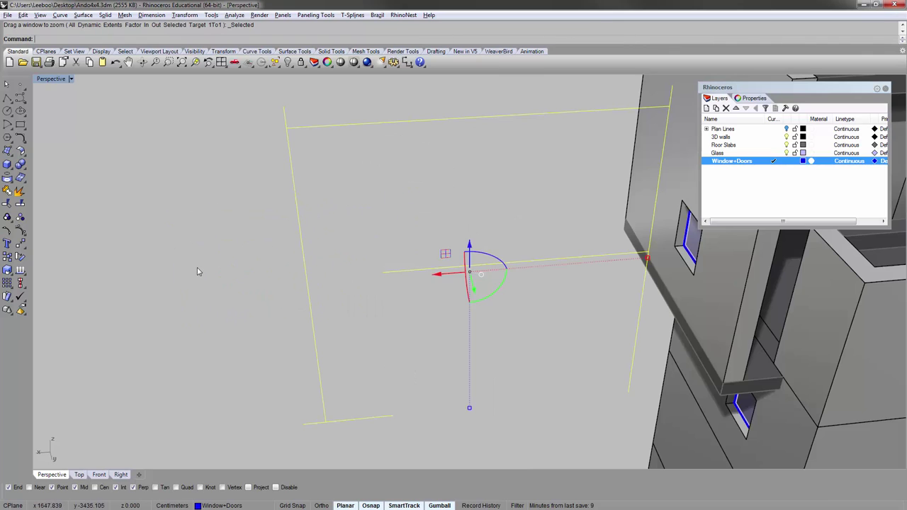
{"action": "left_click", "coordinate": [197, 266]}
{"action": "scroll", "coordinate": [197, 265], "scroll_direction": "down", "scroll_amount": 4}
{"action": "right_click_drag", "start_coordinate": [395, 269], "coordinate": [367, 226]}
- Trim off the part of the short-side vertical line below the middle horizontal line
{"action": "left_click", "coordinate": [397, 259]}
{"action": "left_click", "coordinate": [397, 262]}
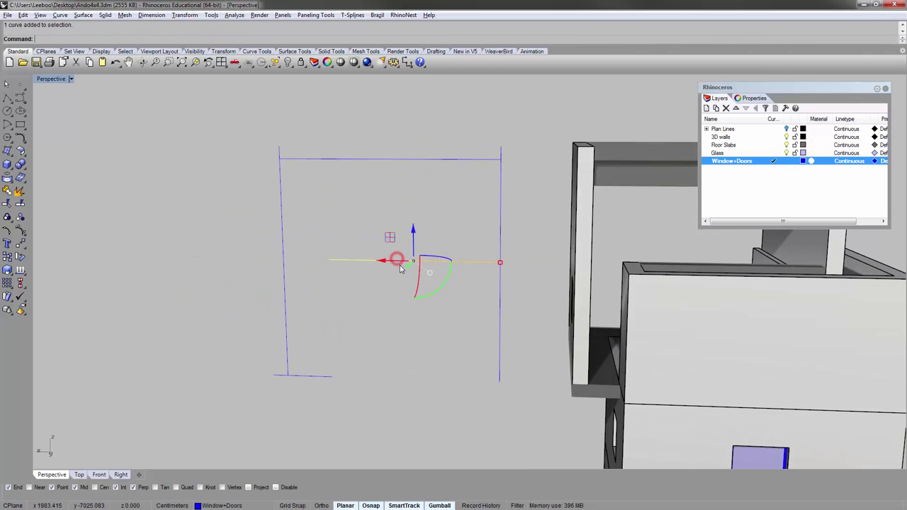
{"action": "type", "text": "trim"}
{"action": "key", "text": "Return"}
{"action": "left_click_drag", "start_coordinate": [536, 293], "coordinate": [468, 275]}
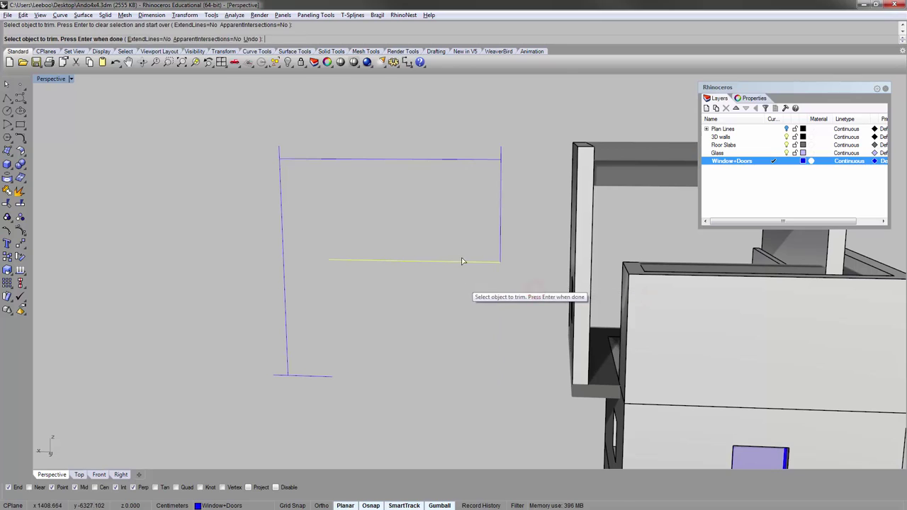
{"action": "key", "text": "Return"}
- Trim the ends of both vertical lines that stick out above the top horizontal line
{"action": "left_click", "coordinate": [458, 217]}
{"action": "left_click", "coordinate": [470, 164]}
{"action": "key", "text": "Return"}
{"action": "left_click", "coordinate": [500, 149]}
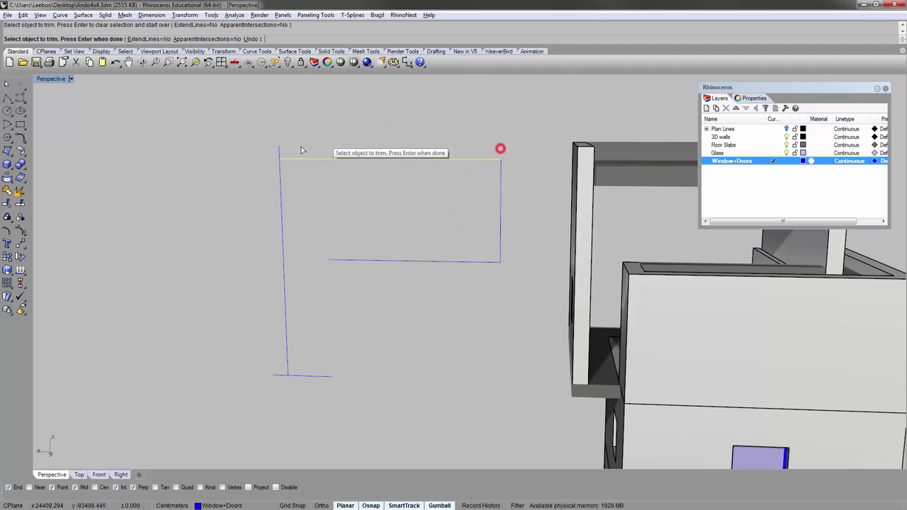
{"action": "left_click", "coordinate": [278, 151]}
{"action": "key", "text": "Return"}
{"action": "key", "text": "Escape"}
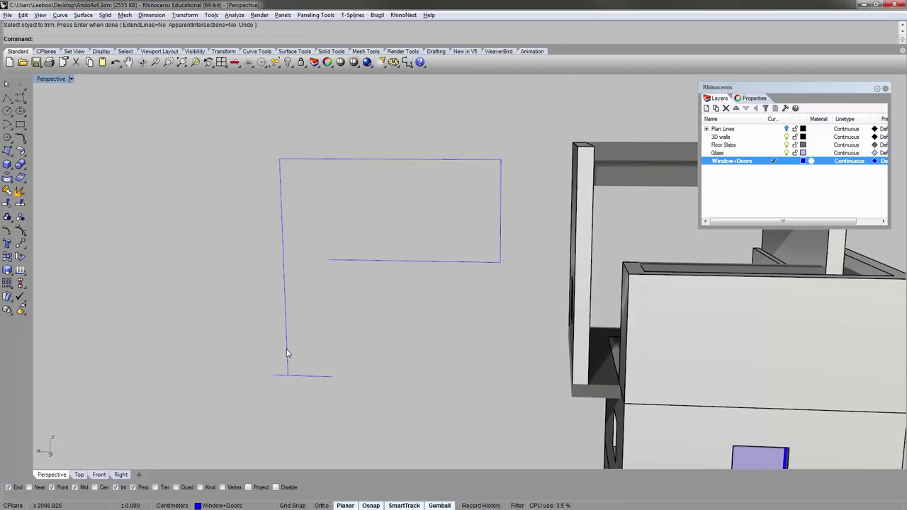
- Trim the end of the bottom horizontal line that extends beyond the long vertical line
{"action": "left_click", "coordinate": [287, 351]}
{"action": "key", "text": "Return"}
{"action": "left_click", "coordinate": [276, 375]}
{"action": "key", "text": "Return"}
{"action": "key", "text": "Escape"}
{"action": "type", "text": "pl"}
{"action": "key", "text": "Return"}
{"action": "left_click", "coordinate": [335, 374]}
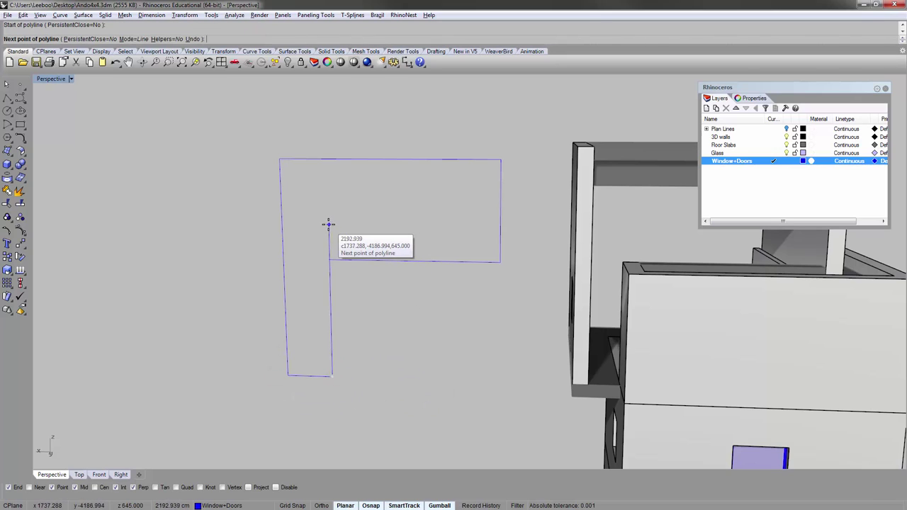
{"action": "key", "text": "Escape"}
- Select the outline curves, restore the four-viewport layout and zoom the Right viewport to the selection
{"action": "right_click_drag", "start_coordinate": [345, 259], "coordinate": [313, 234]}
{"action": "scroll", "coordinate": [312, 235], "scroll_direction": "down", "scroll_amount": 8}
{"action": "left_click_drag", "start_coordinate": [244, 166], "coordinate": [400, 372]}
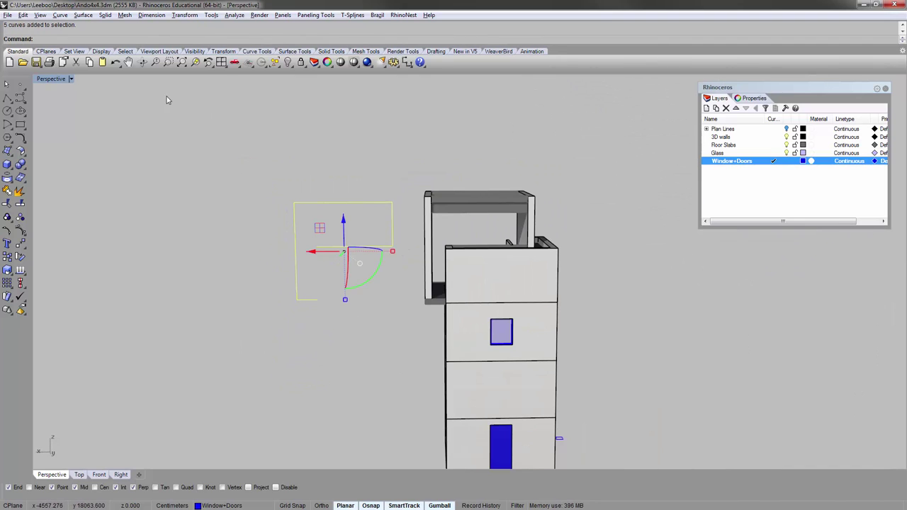
{"action": "double_click", "coordinate": [47, 83]}
{"action": "left_click", "coordinate": [547, 317]}
{"action": "type", "text": "zs"}
{"action": "key", "text": "Return"}
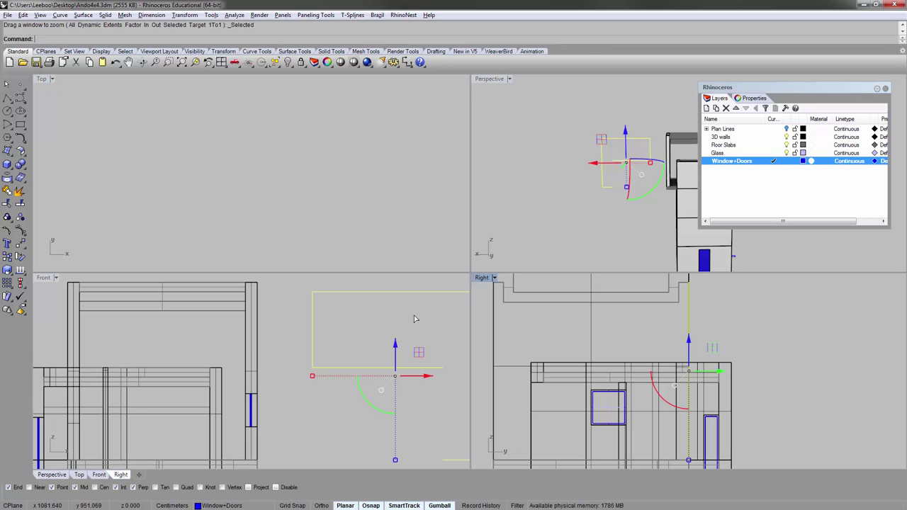
- In the Front viewport, draw a vertical polyline from the bottom line's open end up to the middle horizontal line's end
{"action": "right_click_drag", "start_coordinate": [415, 319], "coordinate": [339, 401]}
{"action": "scroll", "coordinate": [357, 316], "scroll_direction": "down", "scroll_amount": 9}
{"action": "scroll", "coordinate": [331, 341], "scroll_direction": "up", "scroll_amount": 6}
{"action": "left_click", "coordinate": [358, 338]}
{"action": "type", "text": "pl"}
{"action": "key", "text": "Return"}
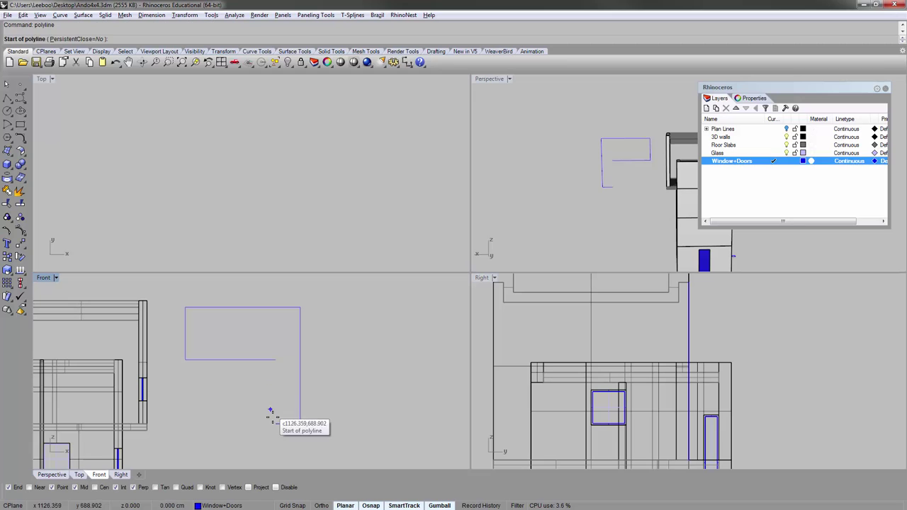
{"action": "left_click", "coordinate": [274, 424]}
{"action": "scroll", "coordinate": [276, 360], "scroll_direction": "up", "scroll_amount": 4}
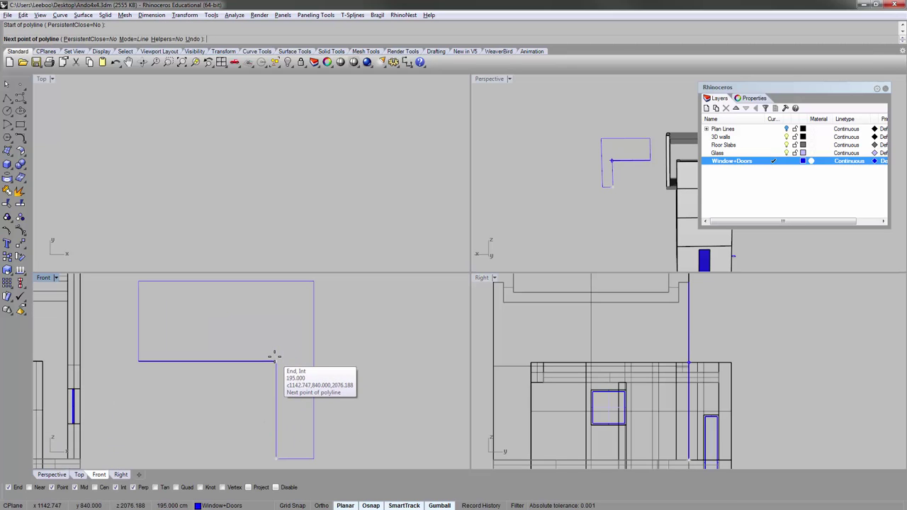
{"action": "left_click", "coordinate": [275, 359]}
{"action": "right_click", "coordinate": [275, 357]}
- Join all the outline segments into one closed L-shaped curve
{"action": "scroll", "coordinate": [275, 358], "scroll_direction": "down", "scroll_amount": 10}
{"action": "left_click_drag", "start_coordinate": [216, 308], "coordinate": [328, 397]}
{"action": "type", "text": "J"}
{"action": "key", "text": "Return"}
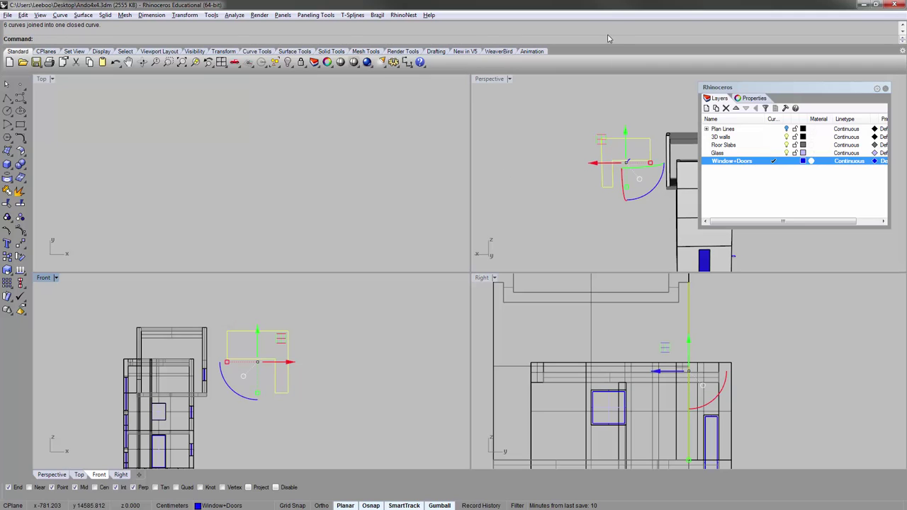
- Set the Front viewport to the Back view
{"action": "left_click", "coordinate": [528, 104]}
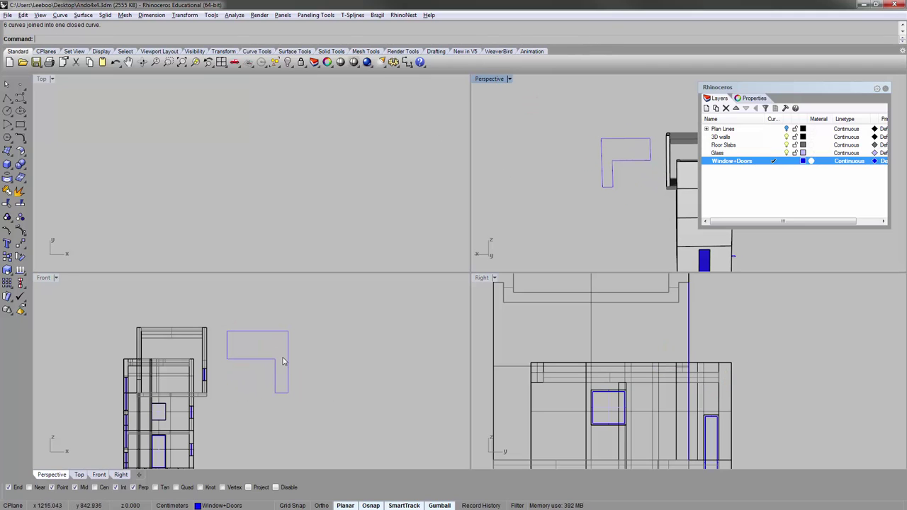
{"action": "left_click", "coordinate": [56, 278]}
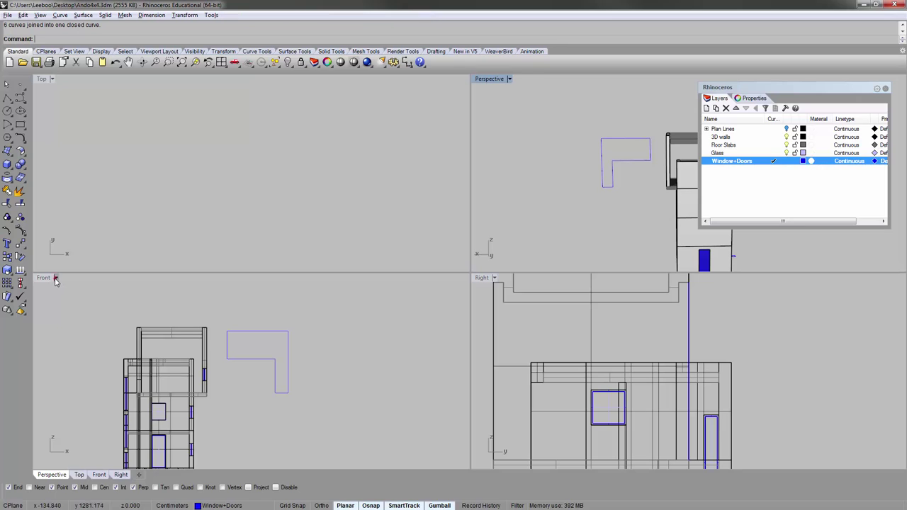
{"action": "right_click", "coordinate": [47, 279]}
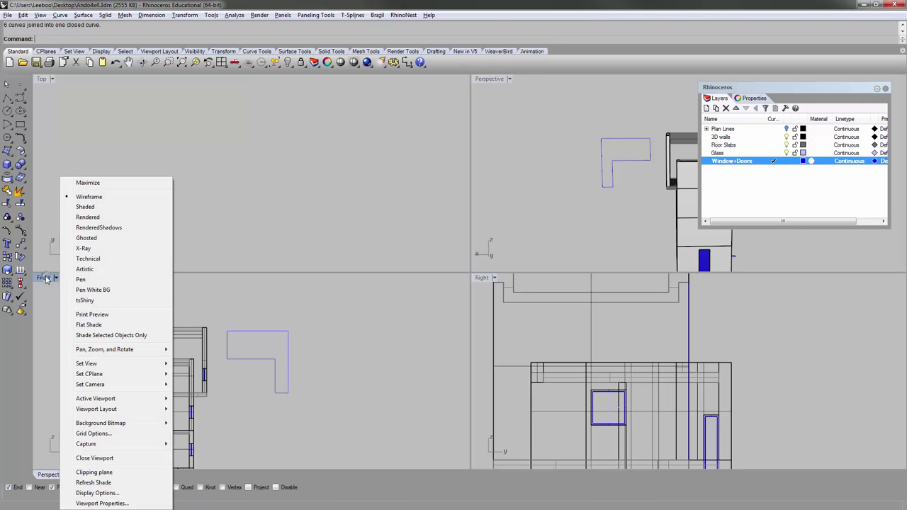
{"action": "mouse_move", "coordinate": [136, 365]}
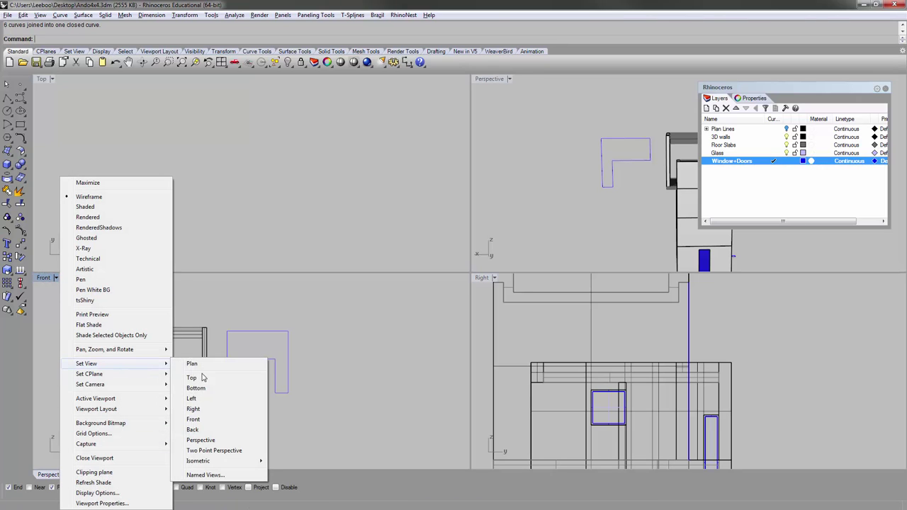
{"action": "left_click", "coordinate": [203, 430]}
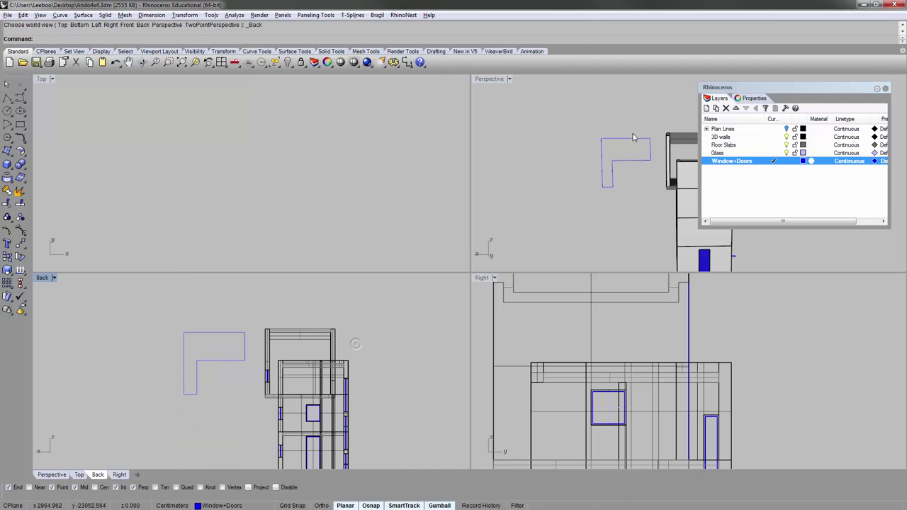
- In the Back viewport, draw a vertical divider from the midpoint of the outline's top edge down to its inner horizontal edge
{"action": "right_click_drag", "start_coordinate": [646, 177], "coordinate": [560, 148]}
{"action": "scroll", "coordinate": [552, 185], "scroll_direction": "up", "scroll_amount": 6}
{"action": "scroll", "coordinate": [182, 355], "scroll_direction": "up", "scroll_amount": 4}
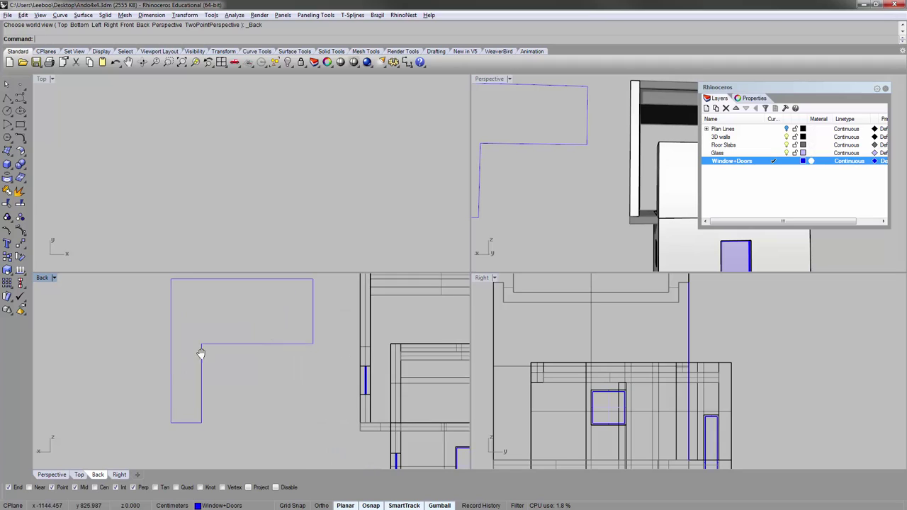
{"action": "left_click", "coordinate": [197, 297]}
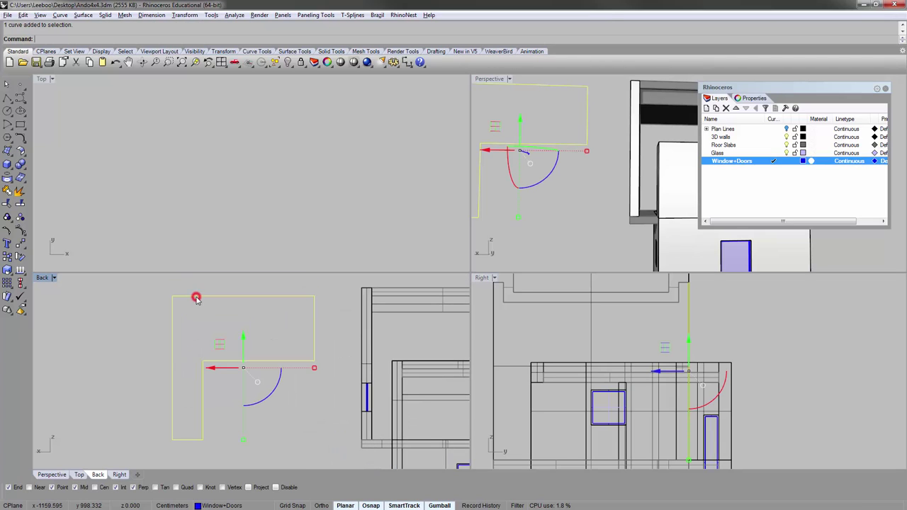
{"action": "left_click", "coordinate": [223, 380]}
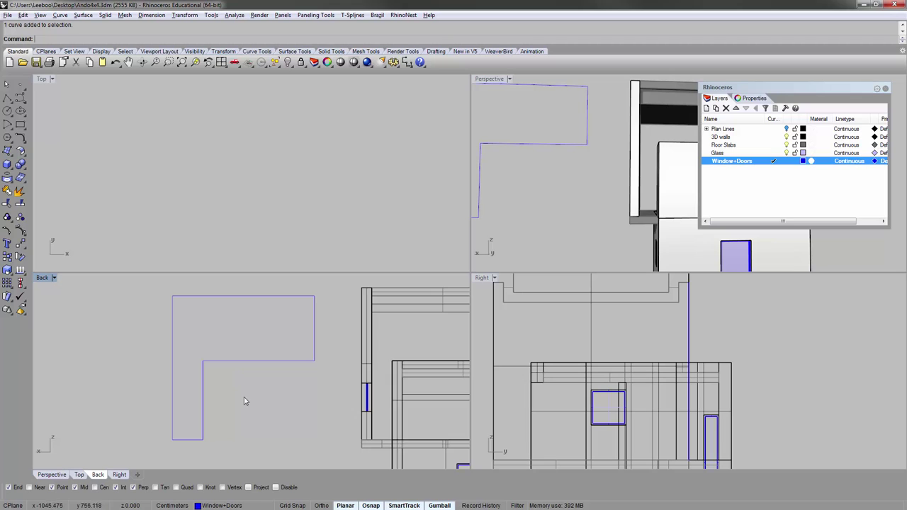
{"action": "key", "text": "Return"}
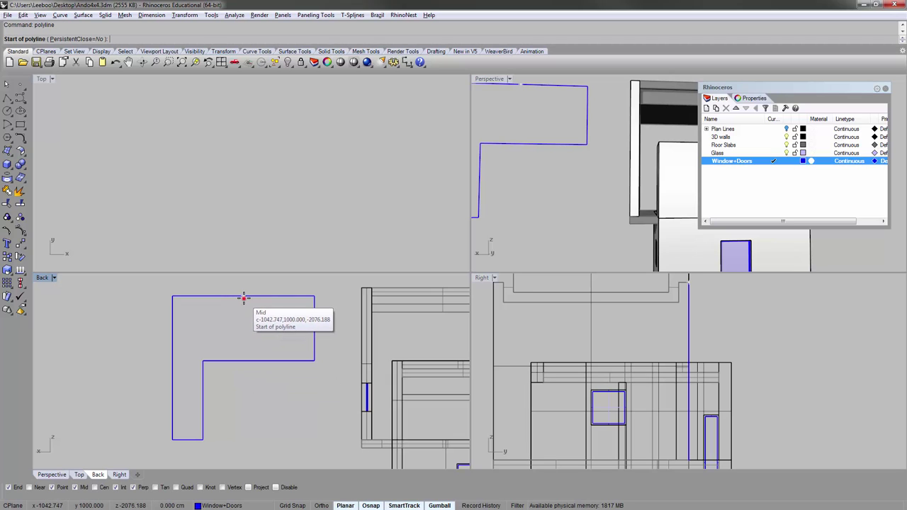
{"action": "left_click", "coordinate": [244, 298]}
{"action": "left_click", "coordinate": [243, 361]}
{"action": "key", "text": "Return"}
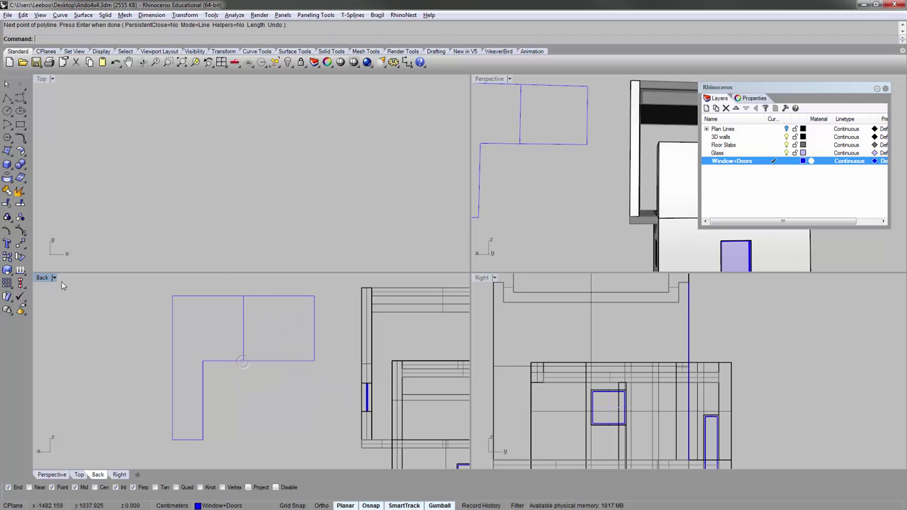
- Maximize the Back viewport and explode the L-shaped outline into separate segments
{"action": "double_click", "coordinate": [43, 278]}
{"action": "mouse_move", "coordinate": [374, 262]}
{"action": "right_mouse_down"}
{"action": "mouse_move", "coordinate": [318, 231]}
{"action": "mouse_move", "coordinate": [277, 271]}
{"action": "right_mouse_up"}
{"action": "left_click", "coordinate": [305, 250]}
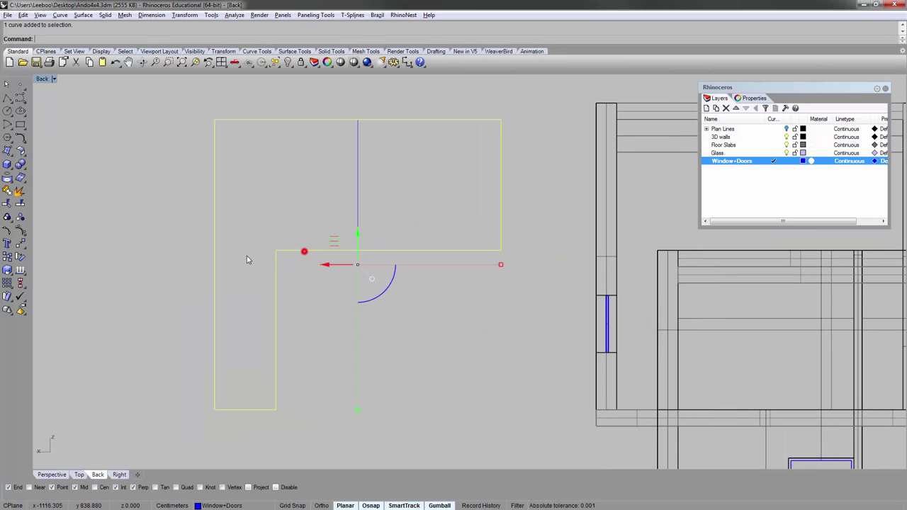
{"action": "left_click", "coordinate": [19, 191]}
{"action": "left_click", "coordinate": [156, 151]}
{"action": "left_click", "coordinate": [387, 278]}
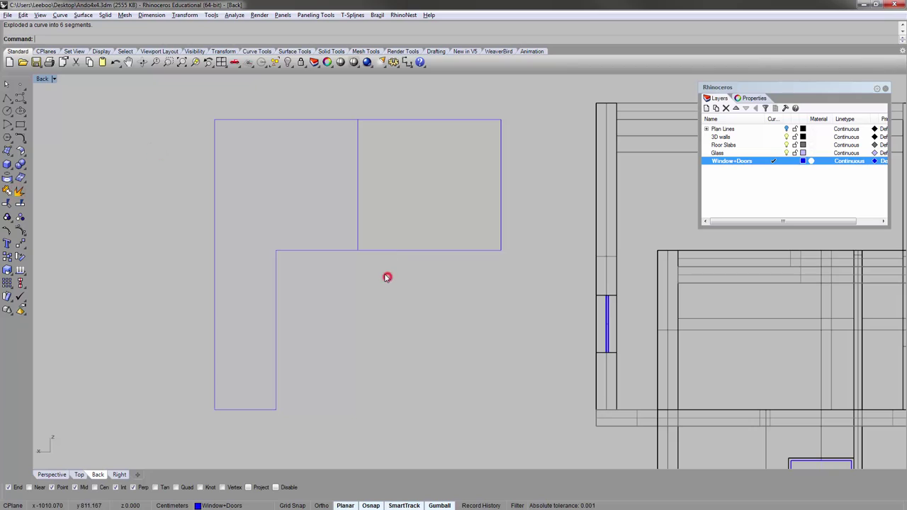
{"action": "left_click", "coordinate": [385, 273]}
{"action": "left_click", "coordinate": [286, 249]}
{"action": "left_click", "coordinate": [305, 280]}
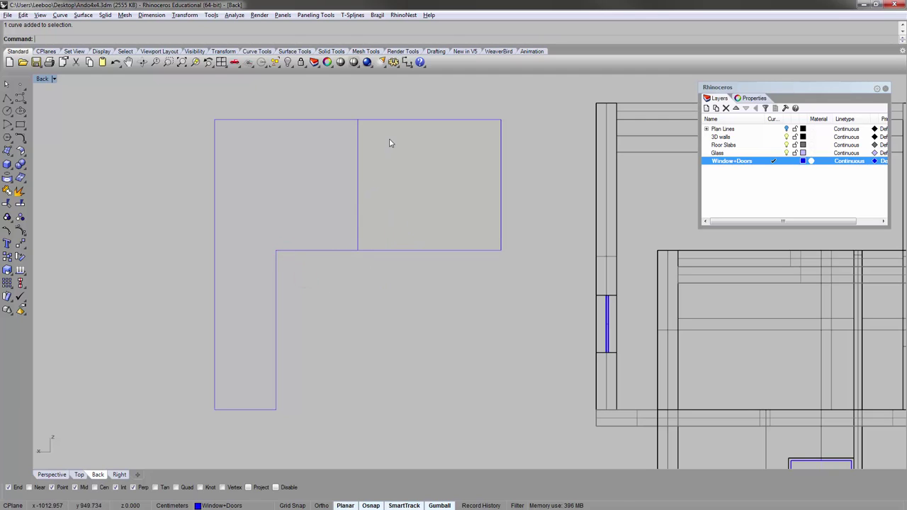
{"action": "left_click_drag", "start_coordinate": [437, 314], "coordinate": [390, 113]}
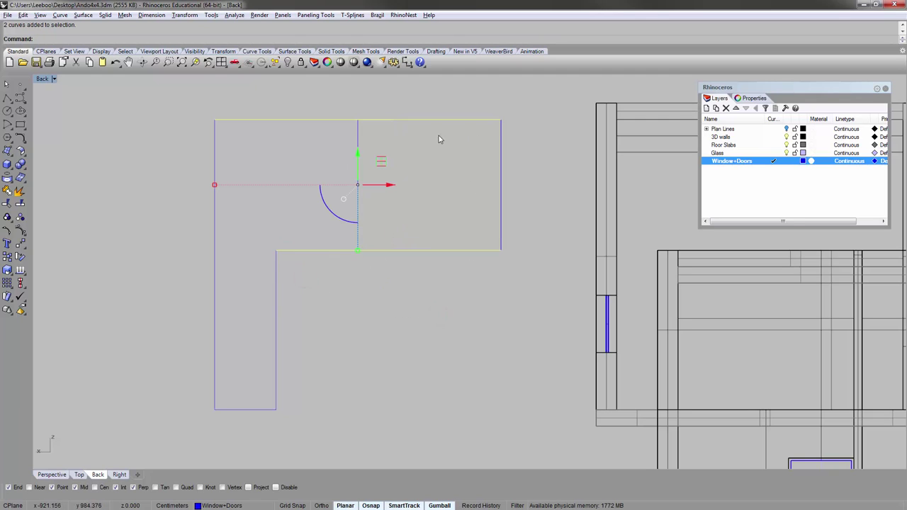
{"action": "left_click", "coordinate": [378, 288]}
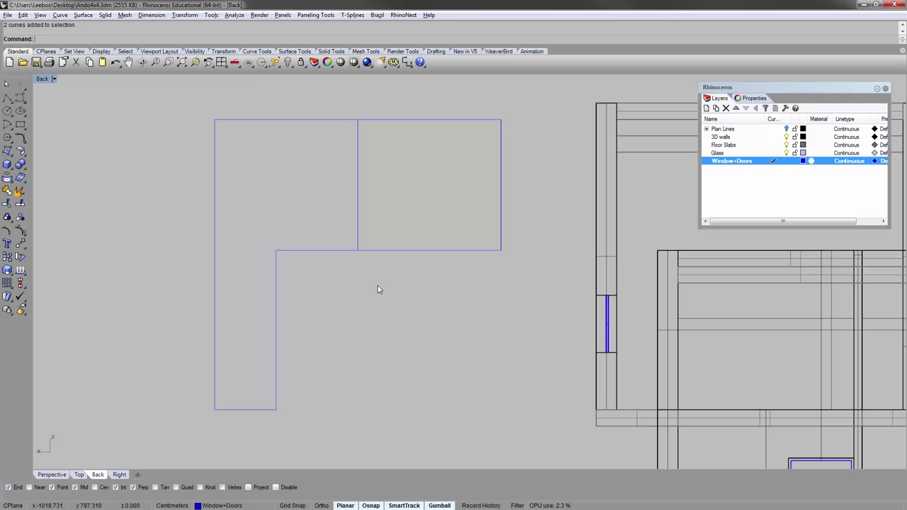
- Split the outline's top edge and inner horizontal edge, using the vertical divider as the cutting object
{"action": "type", "text": "split"}
{"action": "key", "text": "Return"}
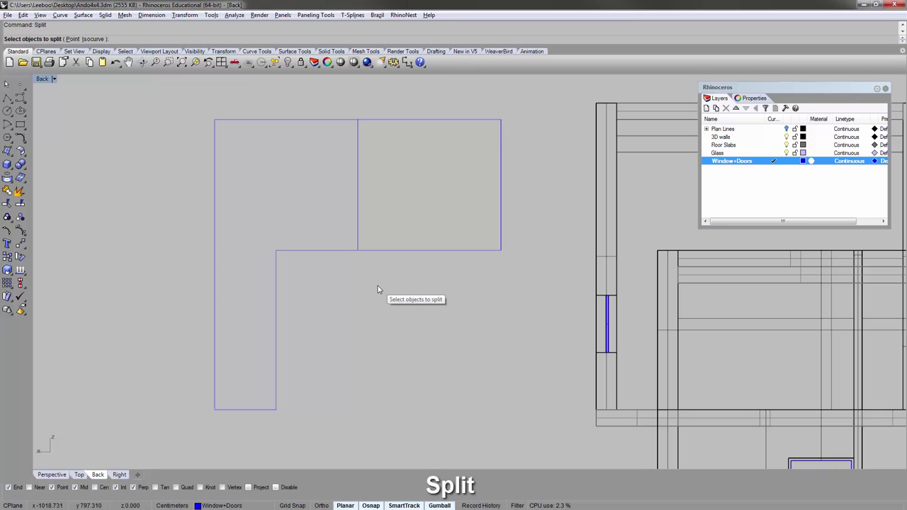
{"action": "left_click_drag", "start_coordinate": [423, 273], "coordinate": [388, 103]}
{"action": "key", "text": "Return"}
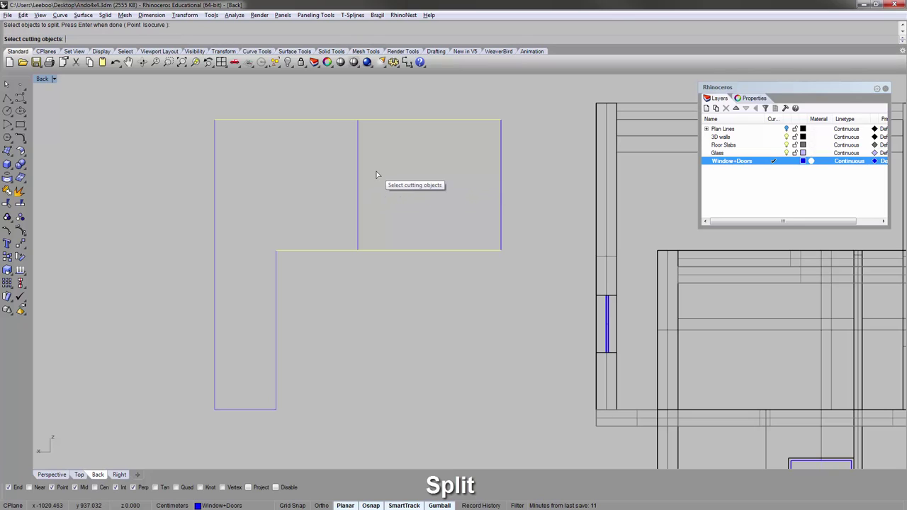
{"action": "left_click", "coordinate": [358, 172]}
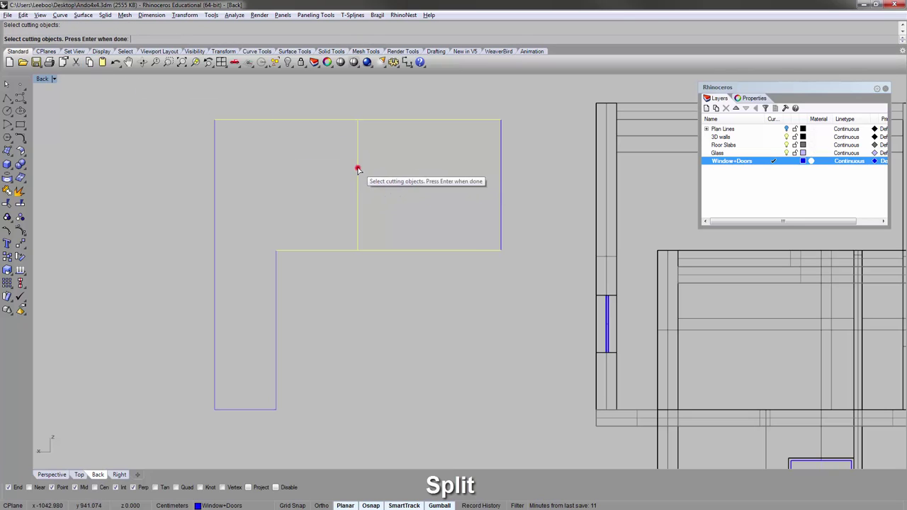
{"action": "key", "text": "Return"}
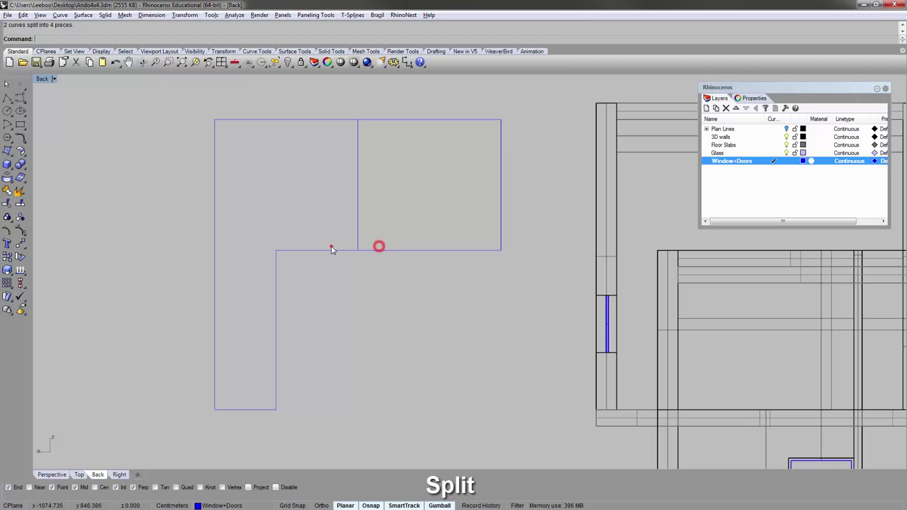
{"action": "left_click", "coordinate": [330, 248]}
{"action": "left_click", "coordinate": [380, 259]}
{"action": "left_click", "coordinate": [399, 249]}
{"action": "left_click", "coordinate": [372, 289]}
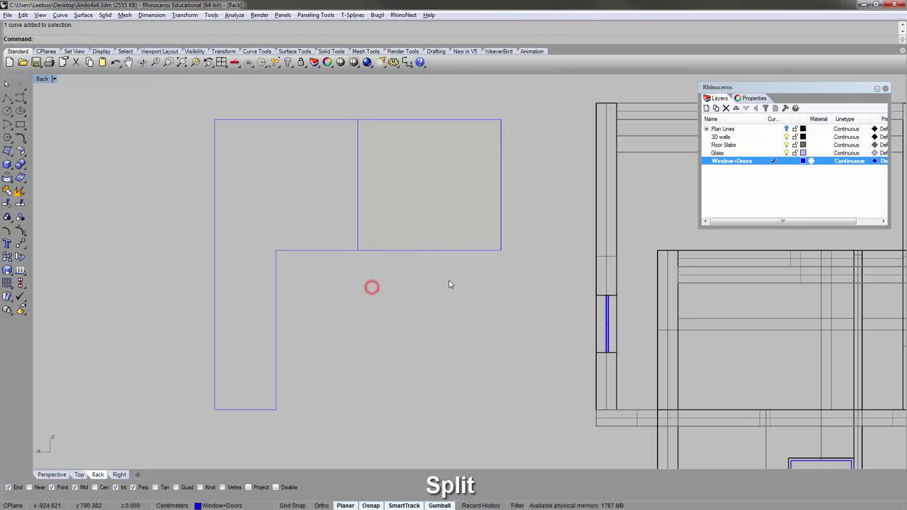
- Join the divider and the three edges to its right into one closed rectangular curve
{"action": "left_click_drag", "start_coordinate": [338, 94], "coordinate": [529, 293]}
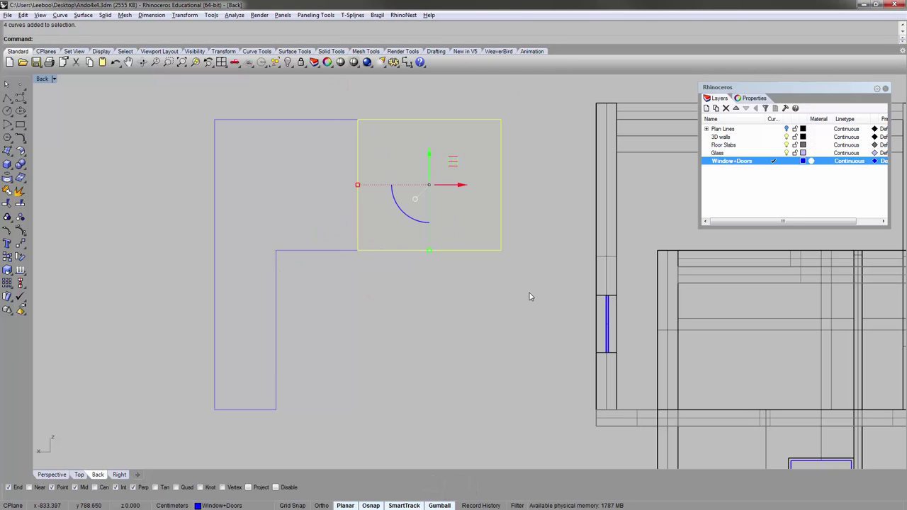
{"action": "key", "text": "ctrl+j"}
{"action": "left_click", "coordinate": [444, 295]}
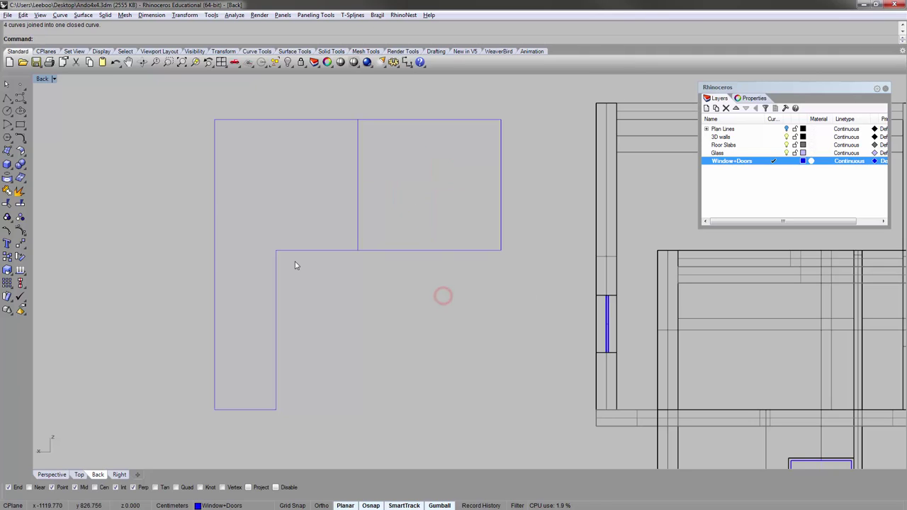
- Extend the inner horizontal edge to the outline's long outer vertical edge
{"action": "type", "text": "extend"}
{"action": "key", "text": "Return"}
{"action": "left_click", "coordinate": [211, 229]}
{"action": "right_click", "coordinate": [217, 233]}
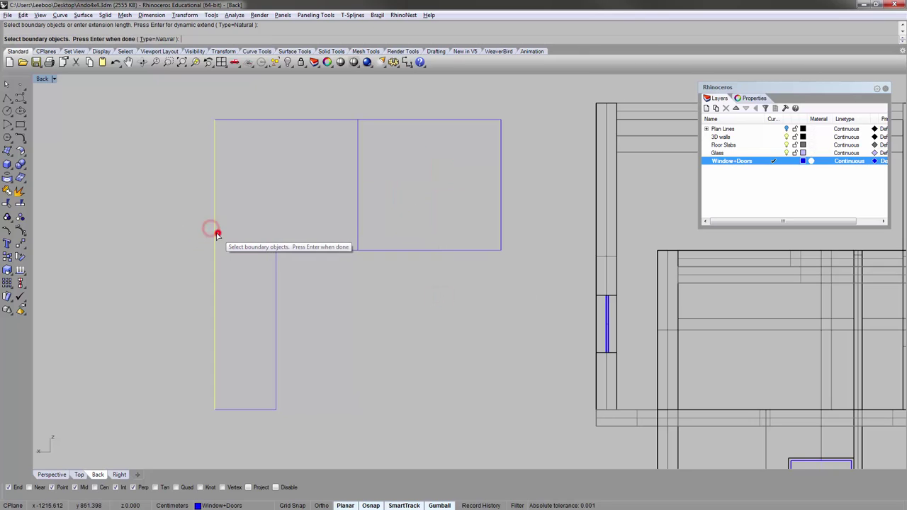
{"action": "left_click", "coordinate": [296, 249]}
{"action": "key", "text": "Return"}
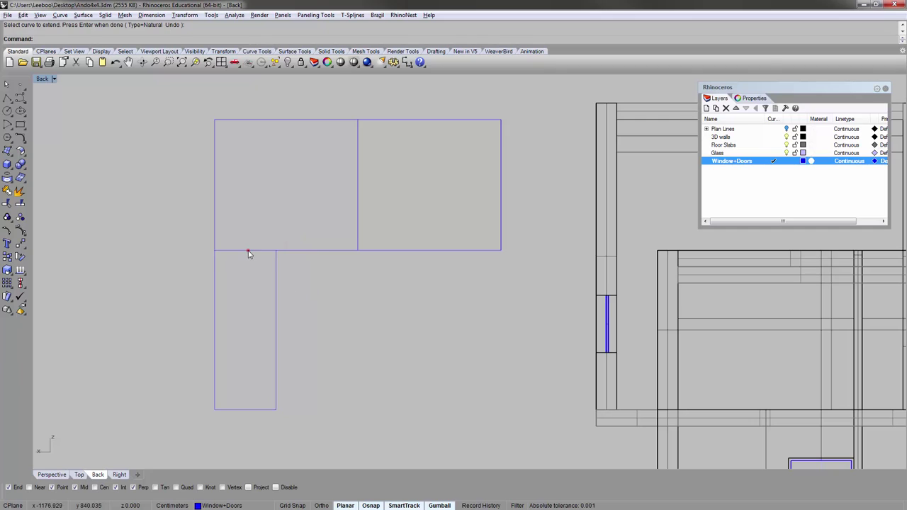
- Trim away the part of the long outer vertical edge below the extended horizontal line
{"action": "left_click", "coordinate": [247, 251]}
{"action": "type", "text": "trim"}
{"action": "key", "text": "Return"}
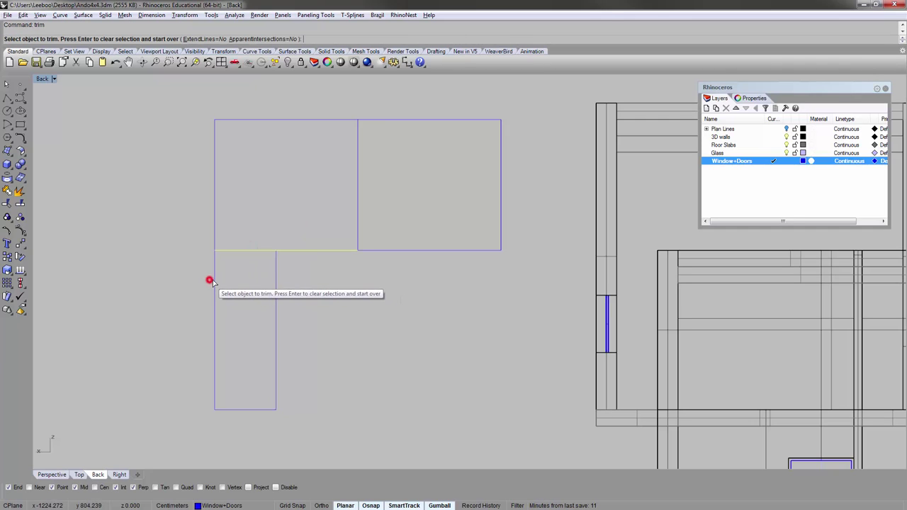
{"action": "left_click", "coordinate": [216, 285]}
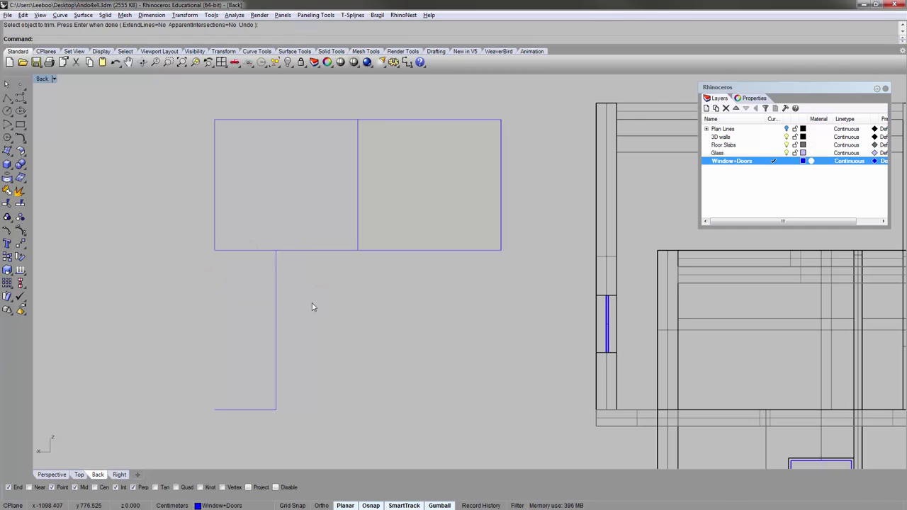
- Draw a line along the divider and join it with the upper-left pane's other three edges into a closed curve
{"action": "type", "text": "l"}
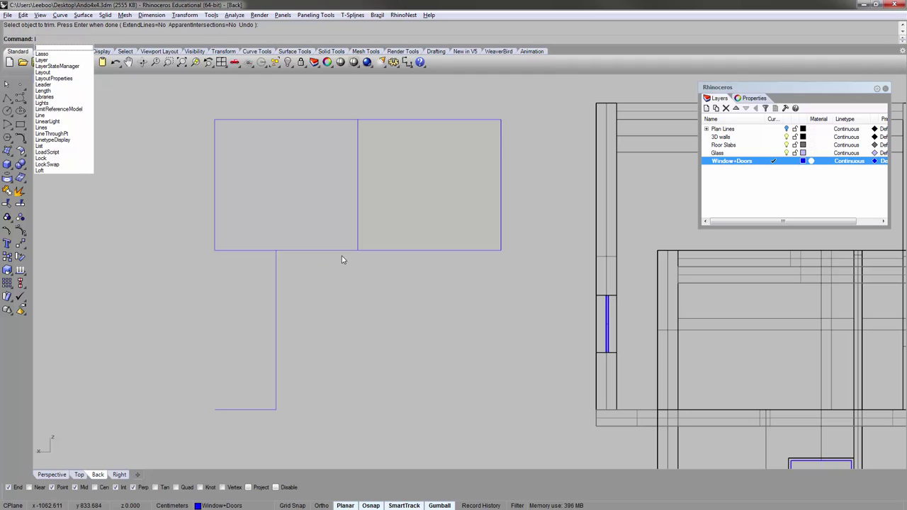
{"action": "key", "text": "Return"}
{"action": "left_click", "coordinate": [357, 250]}
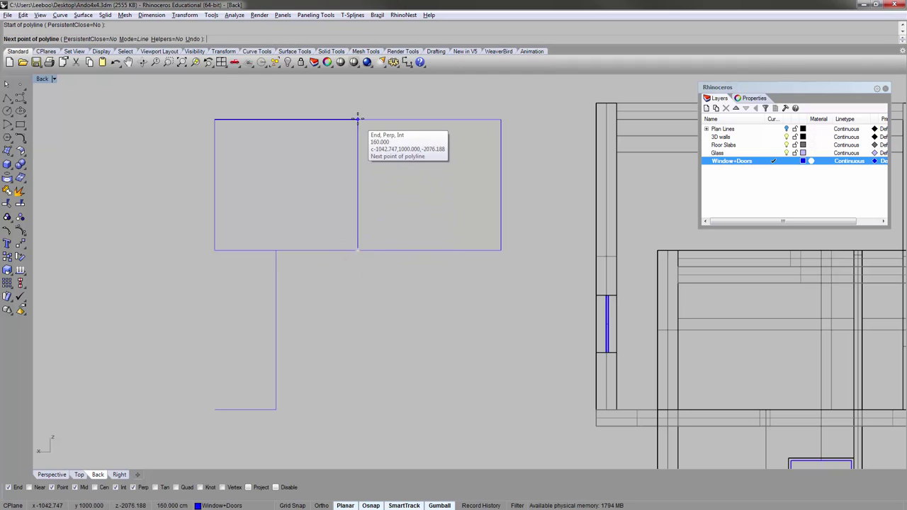
{"action": "left_click", "coordinate": [358, 119]}
{"action": "key", "text": "Return"}
{"action": "left_click_drag", "start_coordinate": [186, 107], "coordinate": [417, 288]}
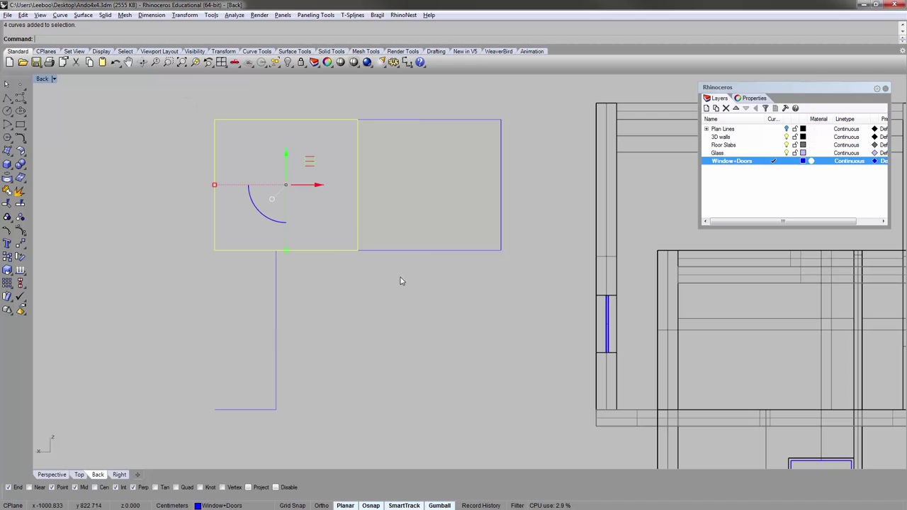
{"action": "left_click", "coordinate": [336, 272]}
{"action": "left_click", "coordinate": [329, 251]}
{"action": "left_click", "coordinate": [405, 250]}
{"action": "left_click", "coordinate": [380, 278]}
- Draw a polyline along the missing outer side and top of the lower pane, from its bottom outer corner to its inner vertical edge
{"action": "right_click_drag", "start_coordinate": [324, 284], "coordinate": [331, 248]}
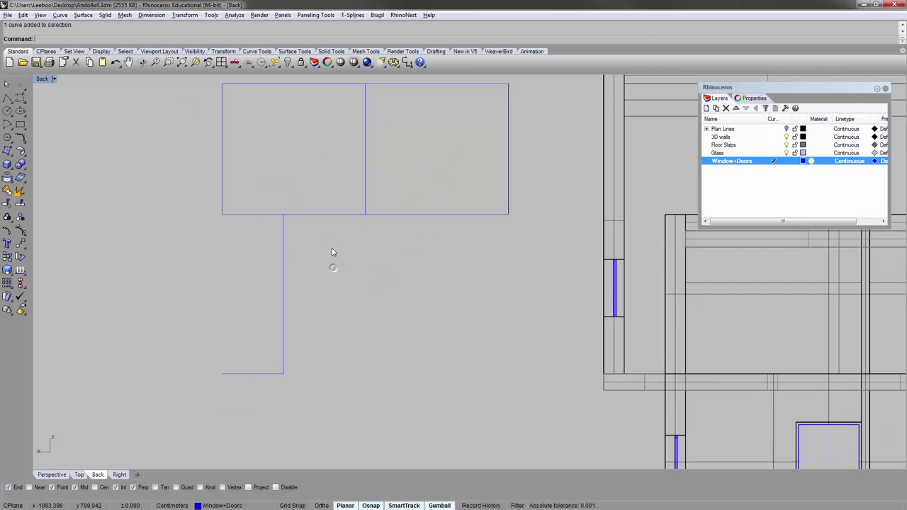
{"action": "key", "text": "Return"}
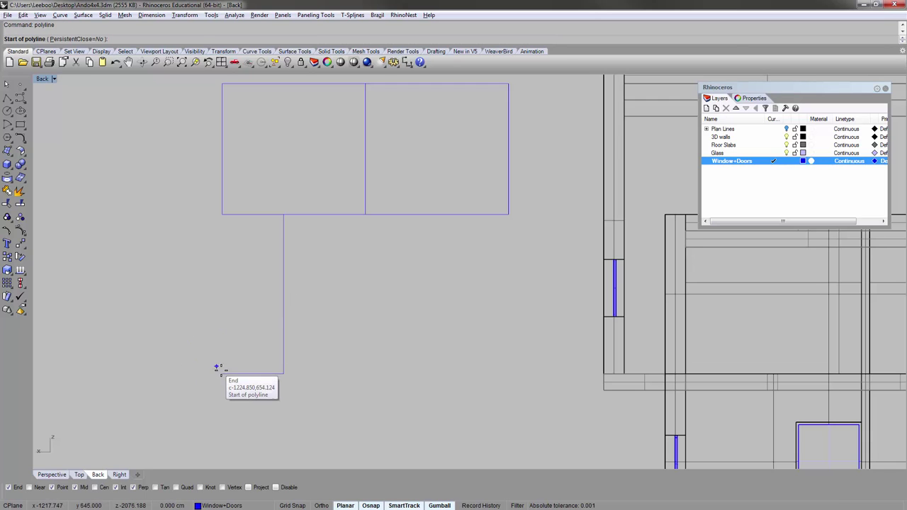
{"action": "left_click", "coordinate": [222, 373]}
{"action": "left_click", "coordinate": [222, 215]}
{"action": "left_click", "coordinate": [283, 214]}
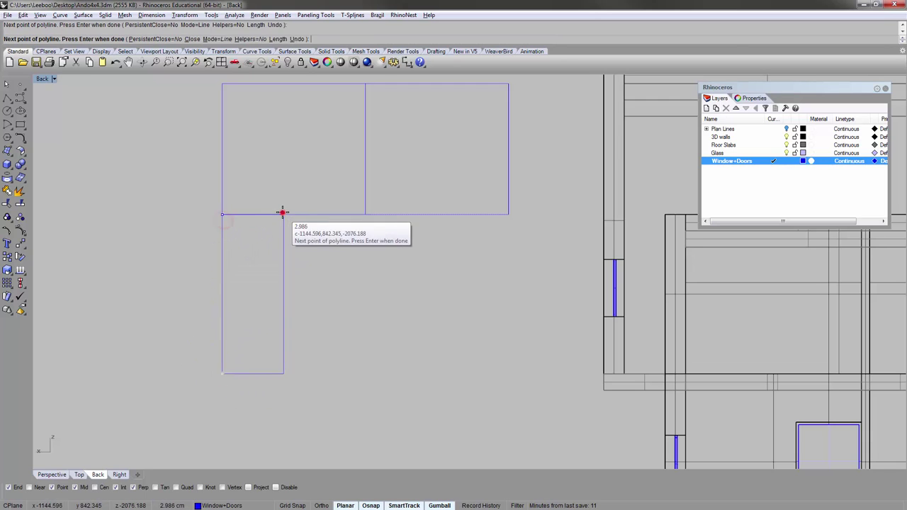
{"action": "key", "text": "Return"}
- Join the lower pane's three curves into one closed rectangle
{"action": "left_click_drag", "start_coordinate": [174, 185], "coordinate": [364, 458]}
{"action": "key", "text": "ctrl+j"}
{"action": "left_click", "coordinate": [350, 313]}
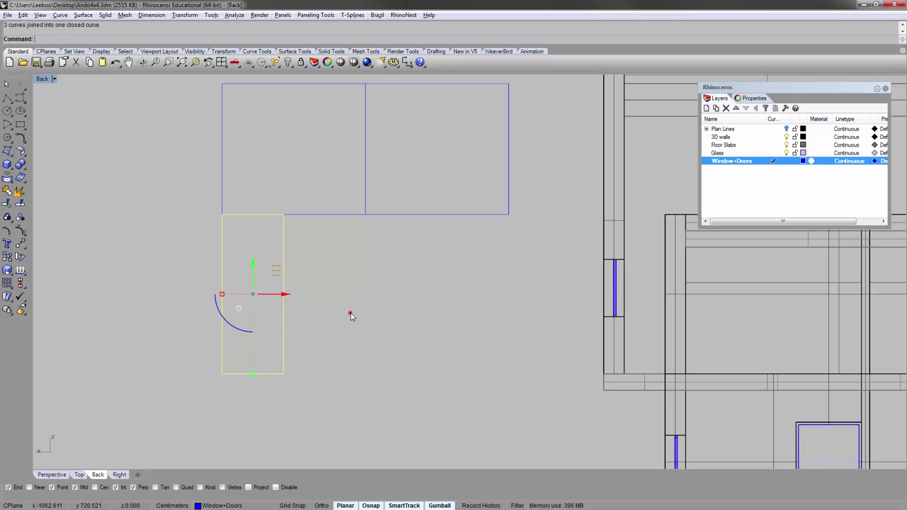
{"action": "left_click", "coordinate": [282, 253]}
{"action": "left_click", "coordinate": [309, 214]}
{"action": "left_click", "coordinate": [382, 216]}
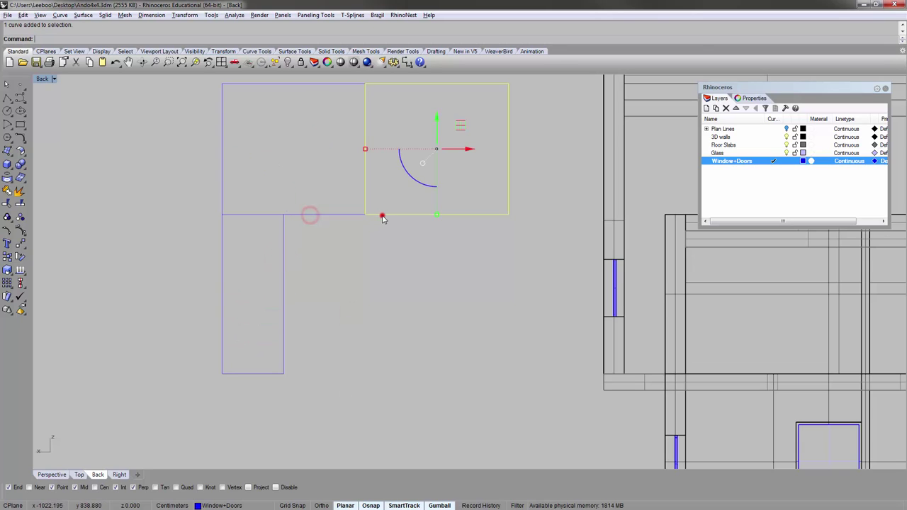
{"action": "left_click", "coordinate": [372, 256]}
- Offset the upper-left pane's rectangle inward by 6 cm
{"action": "right_click_drag", "start_coordinate": [271, 341], "coordinate": [212, 372]}
{"action": "type", "text": "O"}
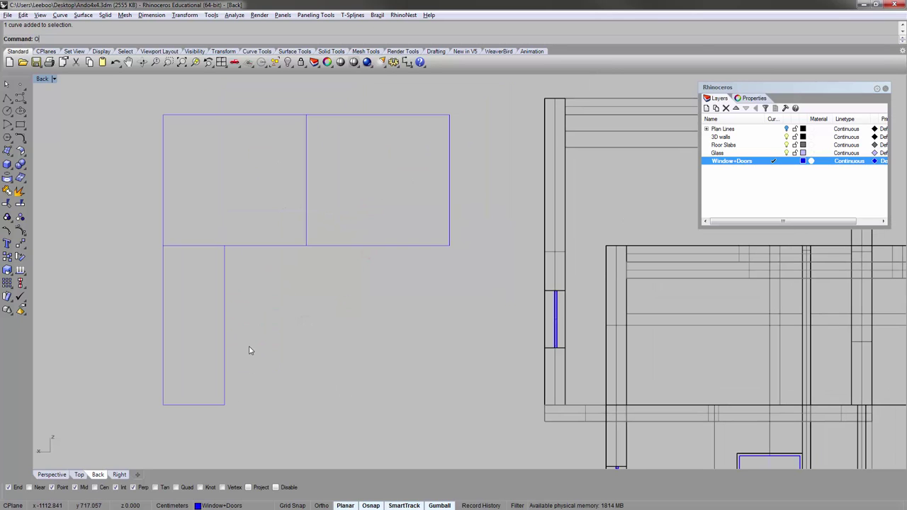
{"action": "type", "text": "ffset"}
{"action": "key", "text": "Return"}
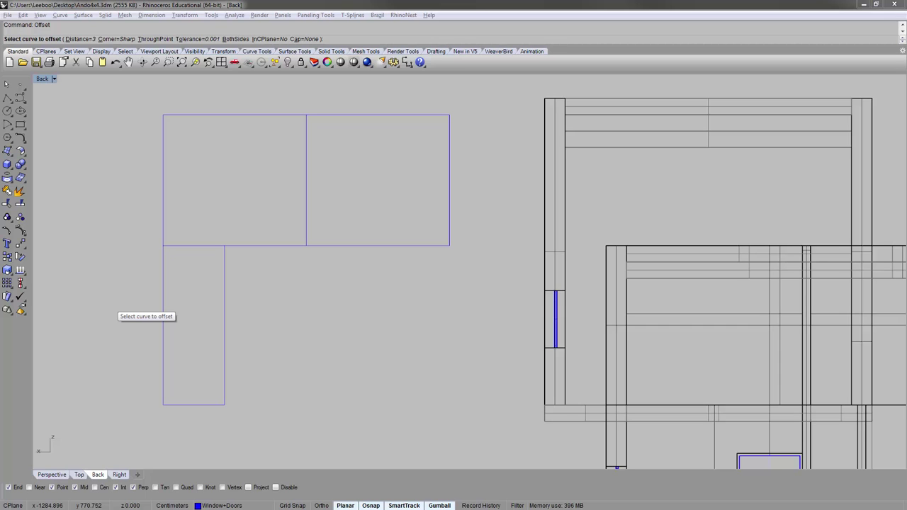
{"action": "right_click_drag", "start_coordinate": [202, 278], "coordinate": [198, 243]}
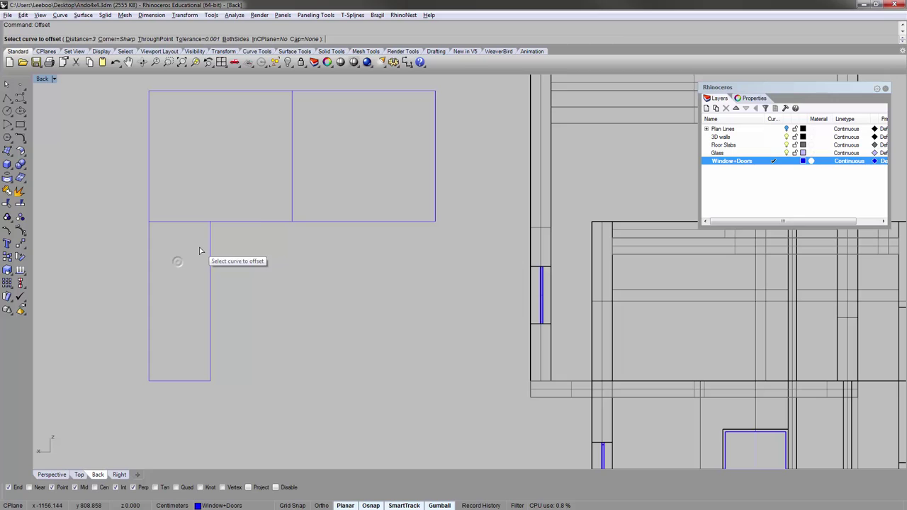
{"action": "left_click", "coordinate": [79, 39]}
{"action": "type", "text": "6"}
{"action": "key", "text": "Return"}
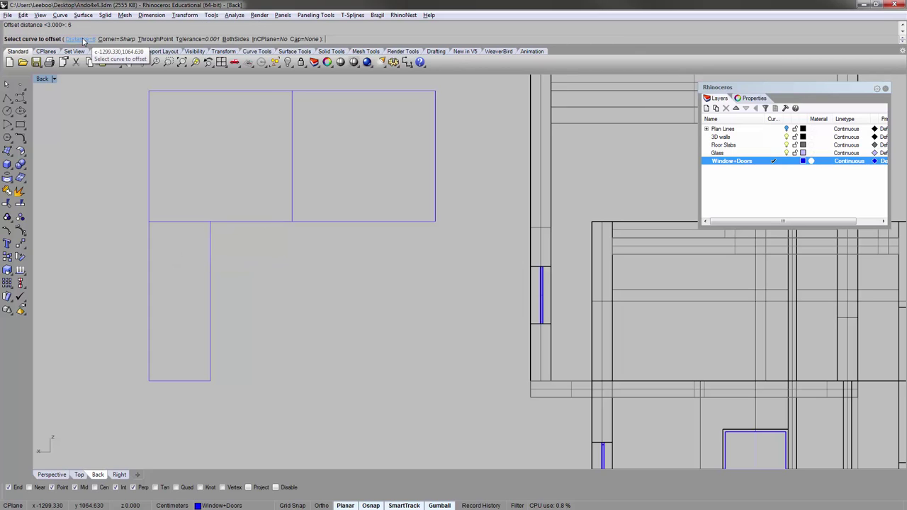
{"action": "right_click_drag", "start_coordinate": [233, 96], "coordinate": [210, 122]}
{"action": "left_click", "coordinate": [210, 119]}
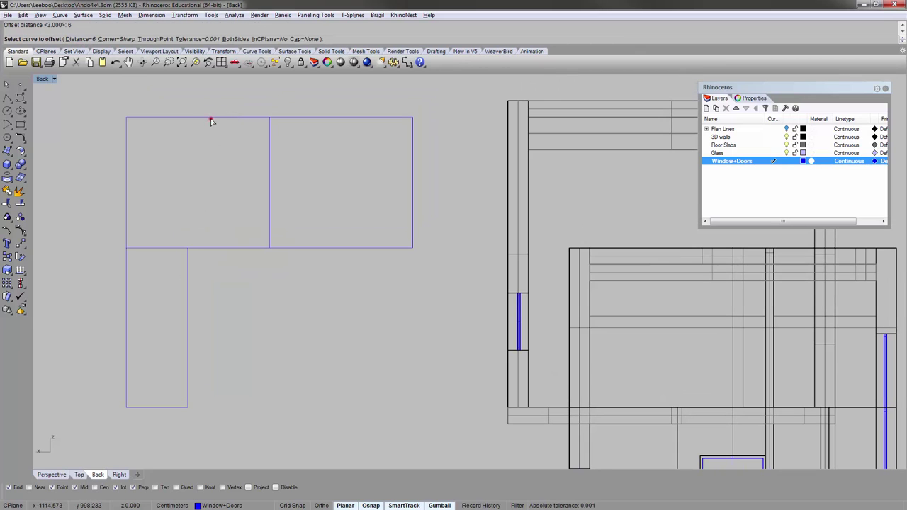
{"action": "left_click", "coordinate": [202, 150]}
- Offset the upper-right and lower panes' rectangles inward by the same 6 cm distance
{"action": "left_click", "coordinate": [303, 117]}
{"action": "left_click", "coordinate": [303, 144]}
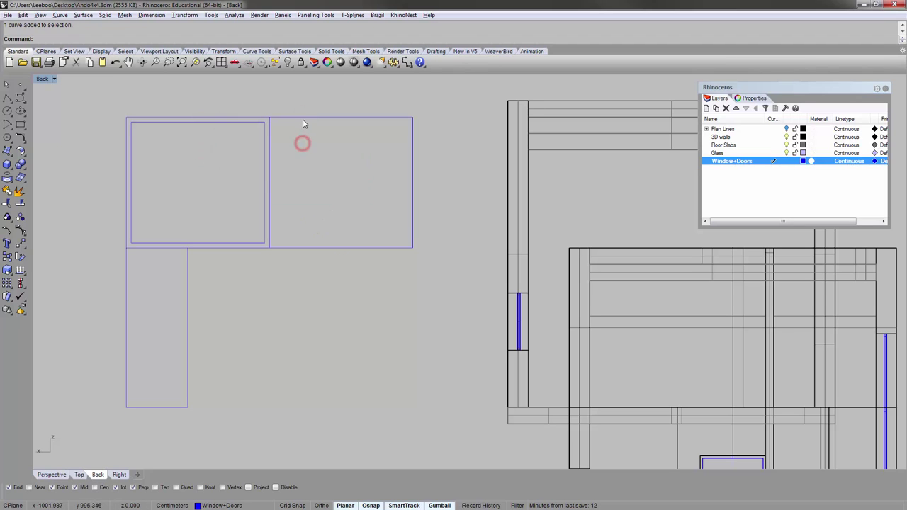
{"action": "left_click", "coordinate": [302, 119]}
{"action": "key", "text": "Return"}
{"action": "left_click", "coordinate": [303, 142]}
{"action": "left_click", "coordinate": [126, 284]}
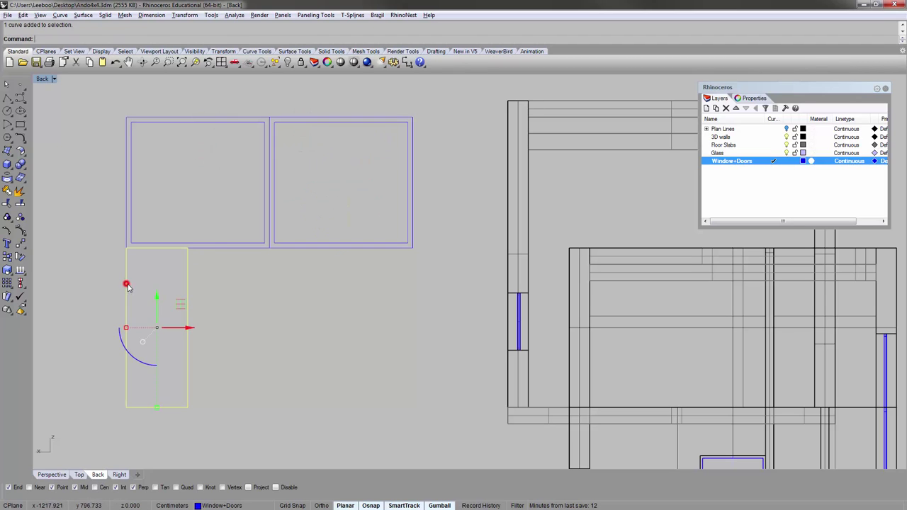
{"action": "key", "text": "Return"}
{"action": "left_click", "coordinate": [158, 286]}
{"action": "left_click", "coordinate": [156, 285]}
- Maximize the Perspective view, select all of the window's outline and offset curves, and zoom to them
{"action": "scroll", "coordinate": [249, 272], "scroll_direction": "down", "scroll_amount": 4}
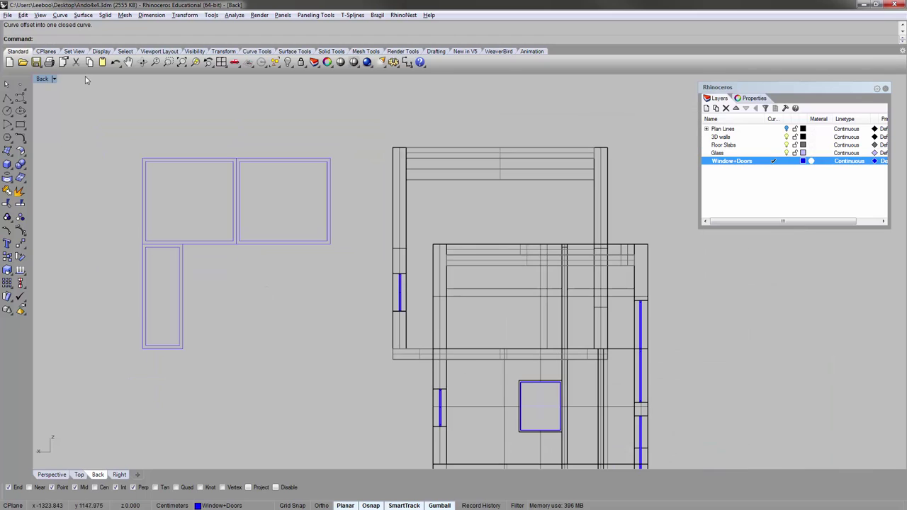
{"action": "double_click", "coordinate": [44, 80]}
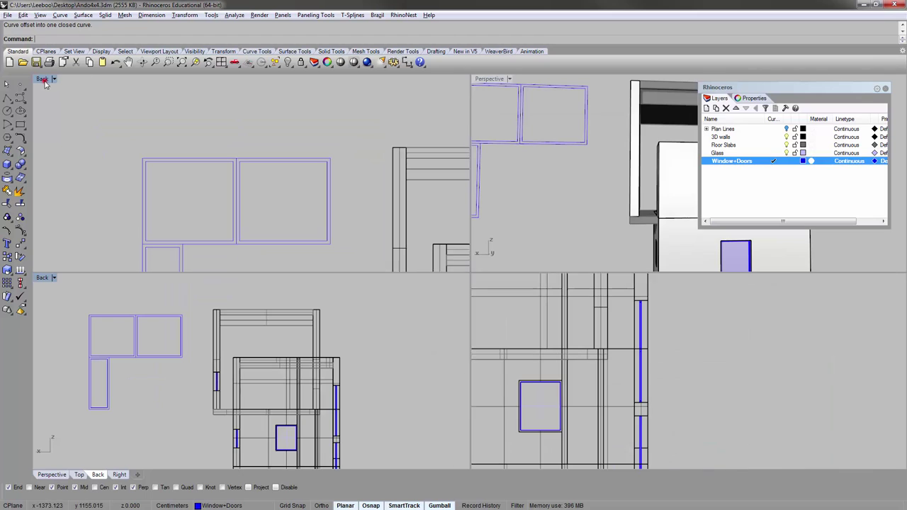
{"action": "double_click", "coordinate": [492, 77]}
{"action": "scroll", "coordinate": [391, 172], "scroll_direction": "down", "scroll_amount": 8}
{"action": "right_click_drag", "start_coordinate": [318, 190], "coordinate": [333, 195], "text": "shift"}
{"action": "left_click_drag", "start_coordinate": [354, 250], "coordinate": [199, 138]}
{"action": "type", "text": "zs"}
{"action": "key", "text": "Return"}
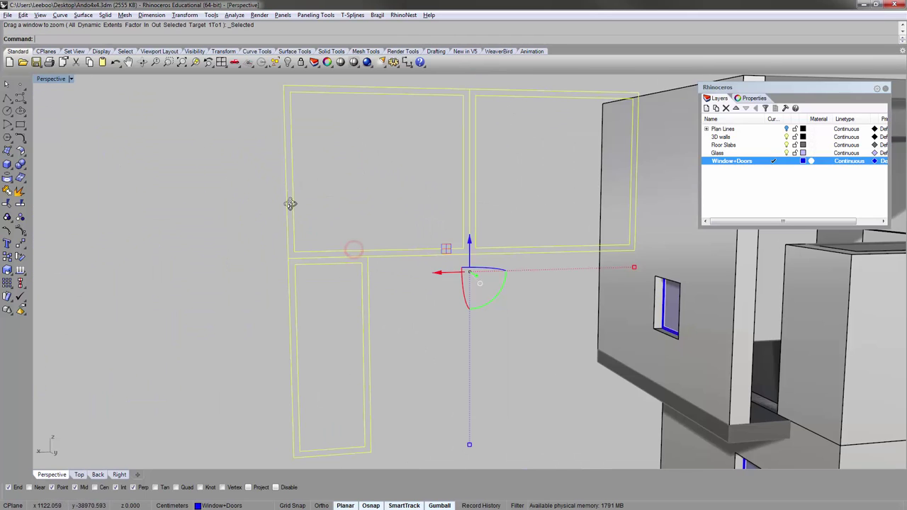
- Extrude the selected window curves 8 cm as solids to form the three frames
{"action": "scroll", "coordinate": [291, 204], "scroll_direction": "down", "scroll_amount": 4}
{"action": "right_click_drag", "start_coordinate": [290, 204], "coordinate": [327, 228]}
{"action": "scroll", "coordinate": [294, 206], "scroll_direction": "up", "scroll_amount": 4}
{"action": "type", "text": "ex"}
{"action": "key", "text": "Return"}
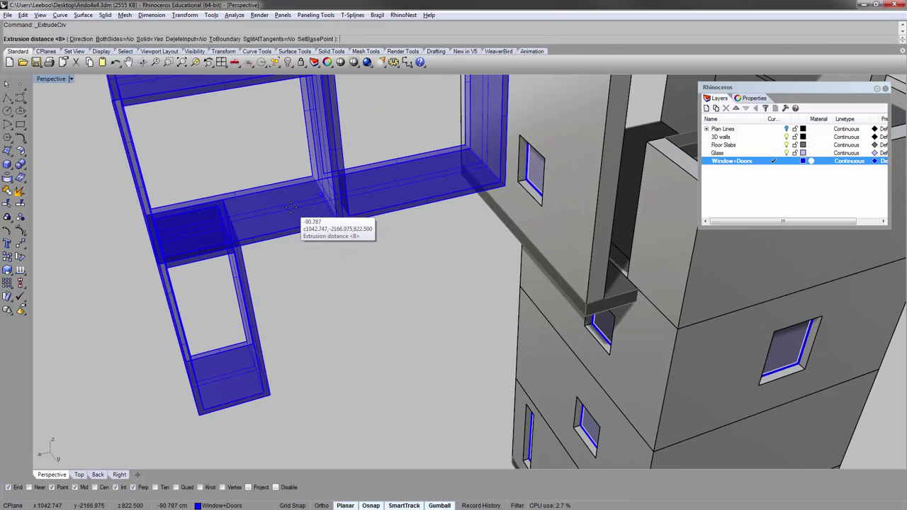
{"action": "key", "text": "Return"}
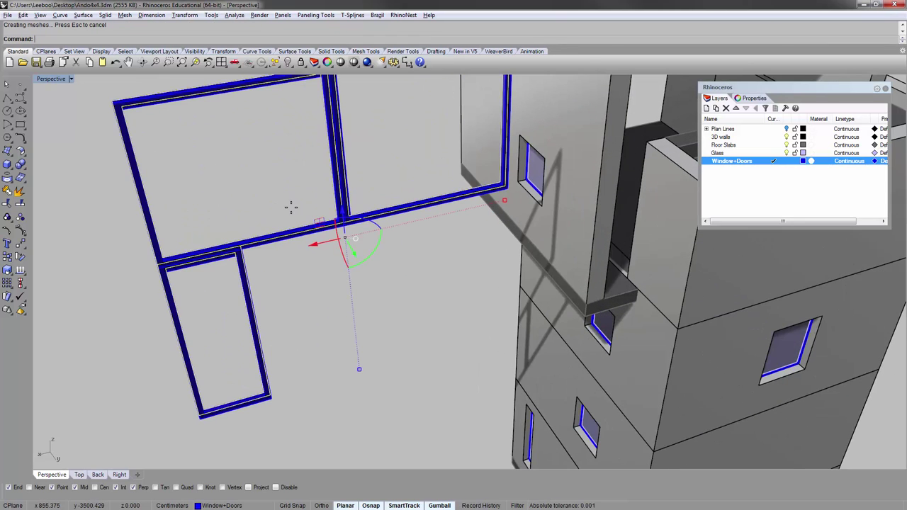
{"action": "left_click", "coordinate": [299, 269]}
{"action": "scroll", "coordinate": [355, 219], "scroll_direction": "up", "scroll_amount": 6}
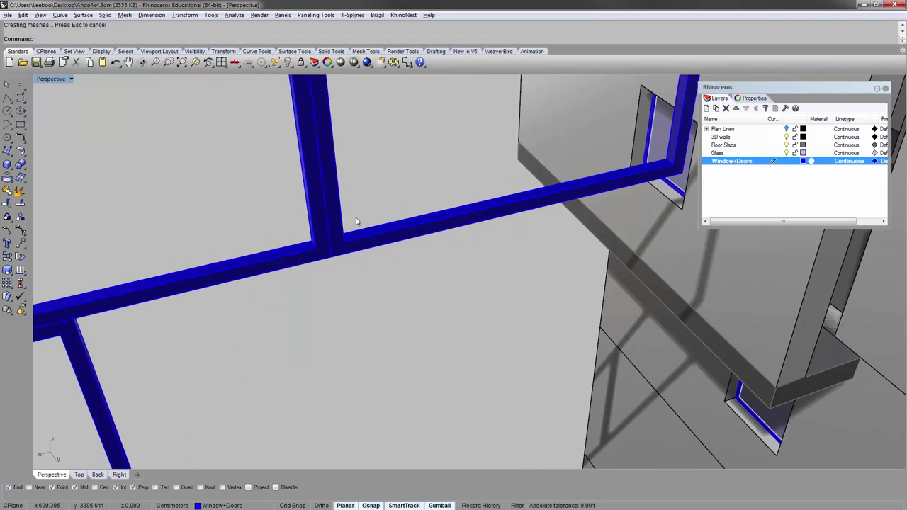
- Select the inner offset curves of the two upper panes, leaving the extruded frame solids out of the selection
{"action": "right_click_drag", "start_coordinate": [356, 218], "coordinate": [330, 236]}
{"action": "left_click", "coordinate": [310, 231]}
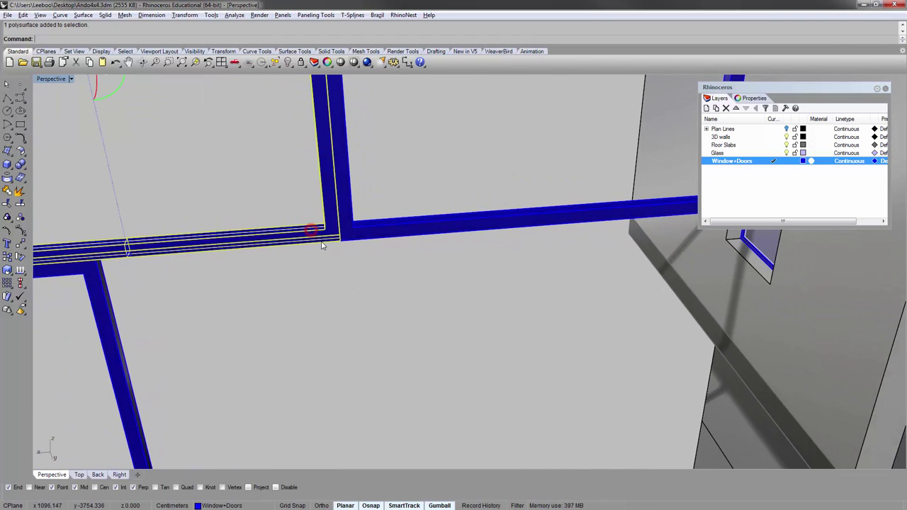
{"action": "left_click", "coordinate": [335, 273]}
{"action": "scroll", "coordinate": [297, 226], "scroll_direction": "up", "scroll_amount": 6}
{"action": "left_click", "coordinate": [301, 230]}
{"action": "left_click", "coordinate": [301, 235]}
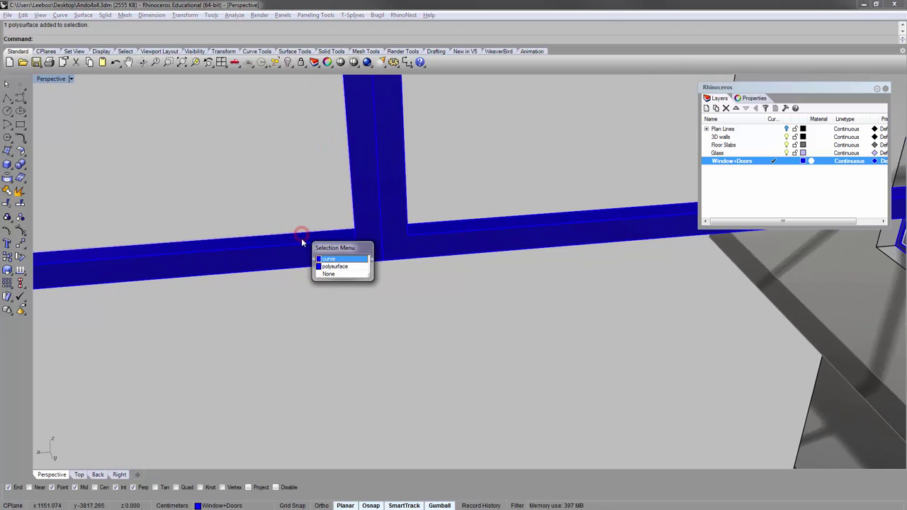
{"action": "left_click", "coordinate": [324, 266]}
{"action": "scroll", "coordinate": [303, 226], "scroll_direction": "down", "scroll_amount": 6}
{"action": "scroll", "coordinate": [368, 223], "scroll_direction": "up", "scroll_amount": 6}
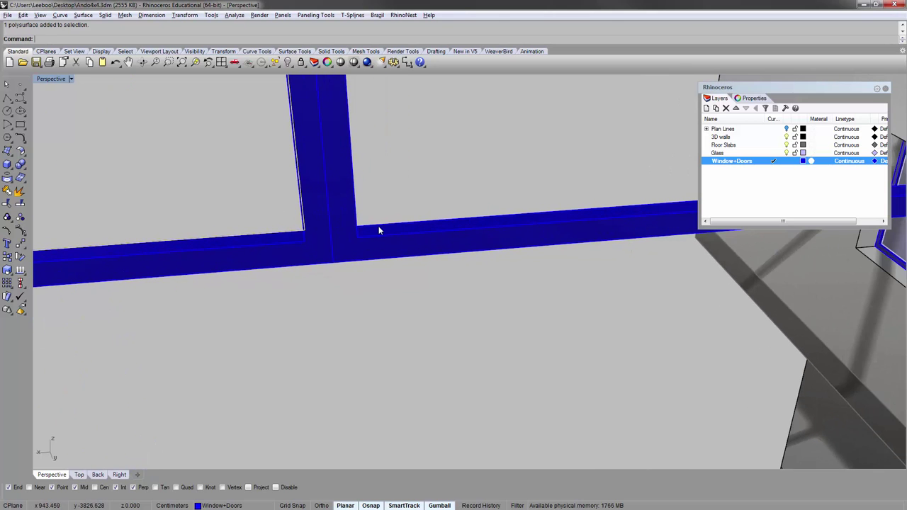
{"action": "scroll", "coordinate": [416, 221], "scroll_direction": "down", "scroll_amount": 6}
{"action": "right_click_drag", "start_coordinate": [249, 304], "coordinate": [328, 127], "text": "shift"}
{"action": "scroll", "coordinate": [339, 289], "scroll_direction": "up", "scroll_amount": 11}
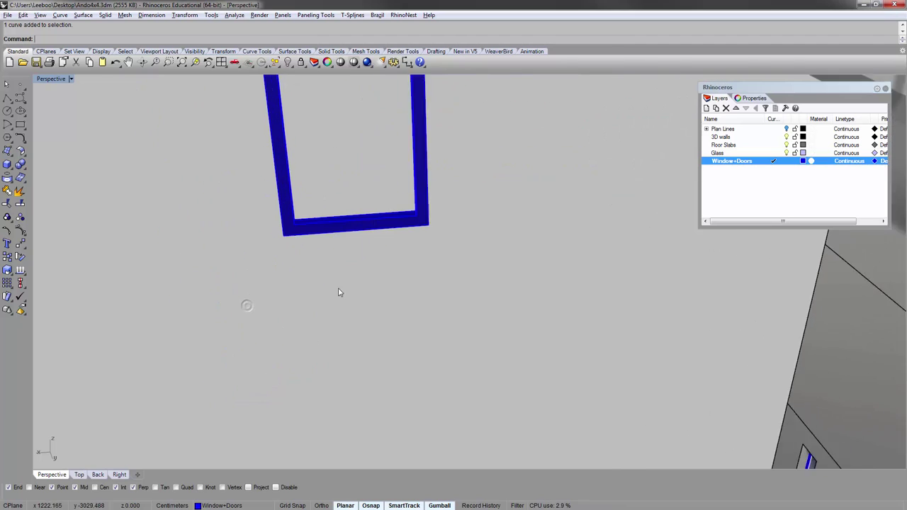
- Add the lower pane's inner curve to the selection and zoom to the selected curves
{"action": "left_click", "coordinate": [323, 196], "text": "shift"}
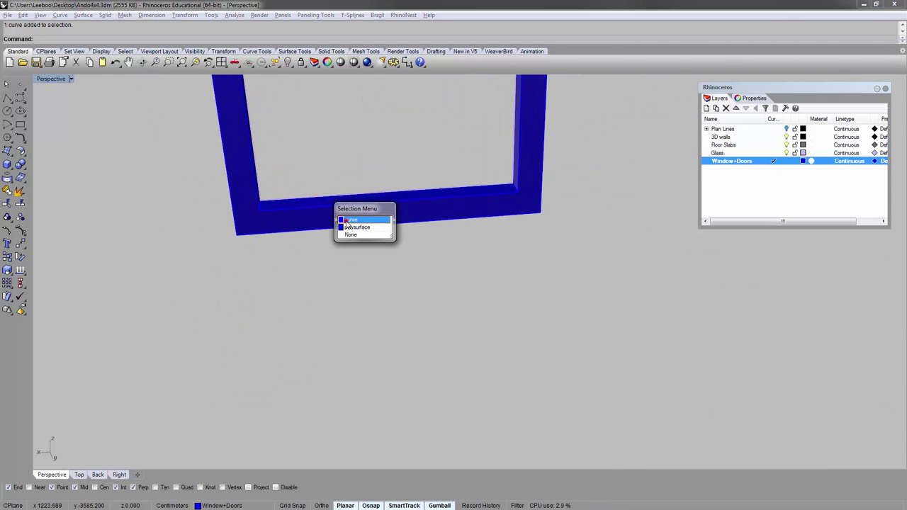
{"action": "left_click", "coordinate": [345, 220]}
{"action": "scroll", "coordinate": [238, 306], "scroll_direction": "down", "scroll_amount": 6}
{"action": "type", "text": "zs"}
{"action": "key", "text": "Return"}
{"action": "right_click_drag", "start_coordinate": [435, 211], "coordinate": [384, 199]}
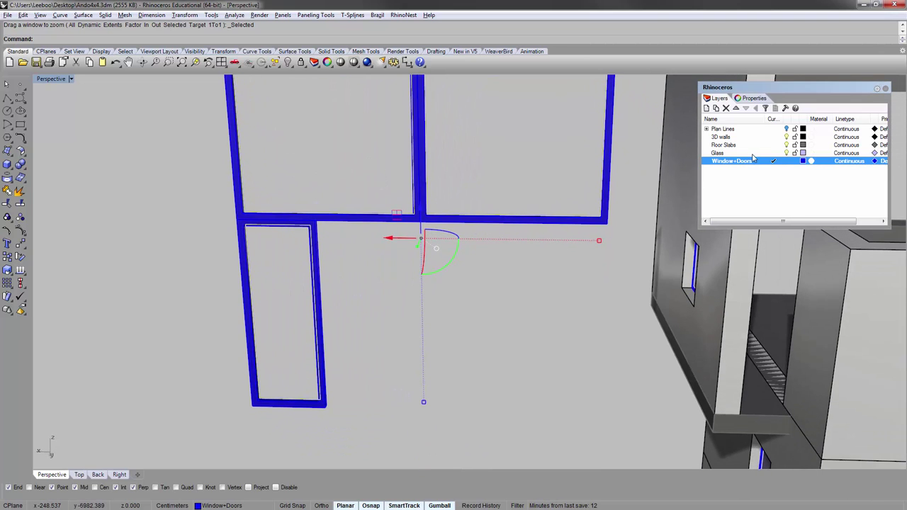
- Extrude the three selected inner curves 6 cm as solids on the Glass layer and delete those curves
{"action": "left_click", "coordinate": [774, 153]}
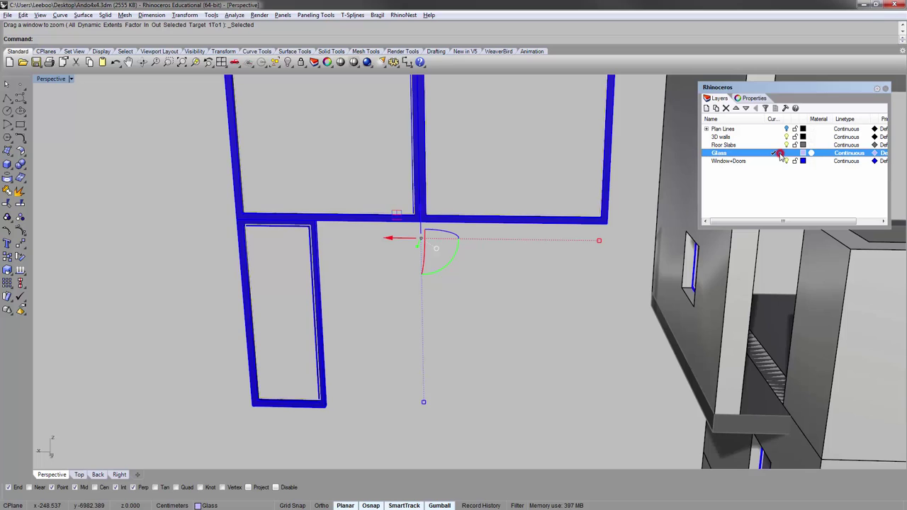
{"action": "right_click_drag", "start_coordinate": [330, 238], "coordinate": [345, 244]}
{"action": "right_click", "coordinate": [344, 243]}
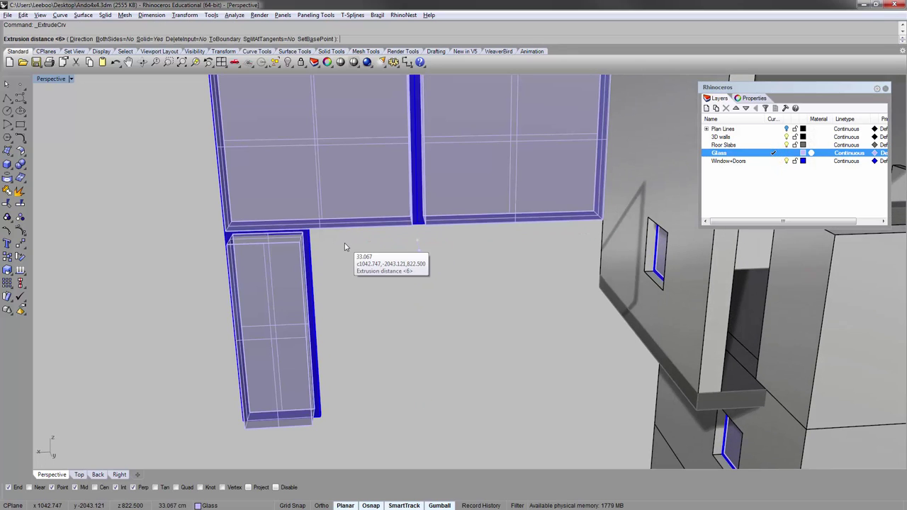
{"action": "key", "text": "Return"}
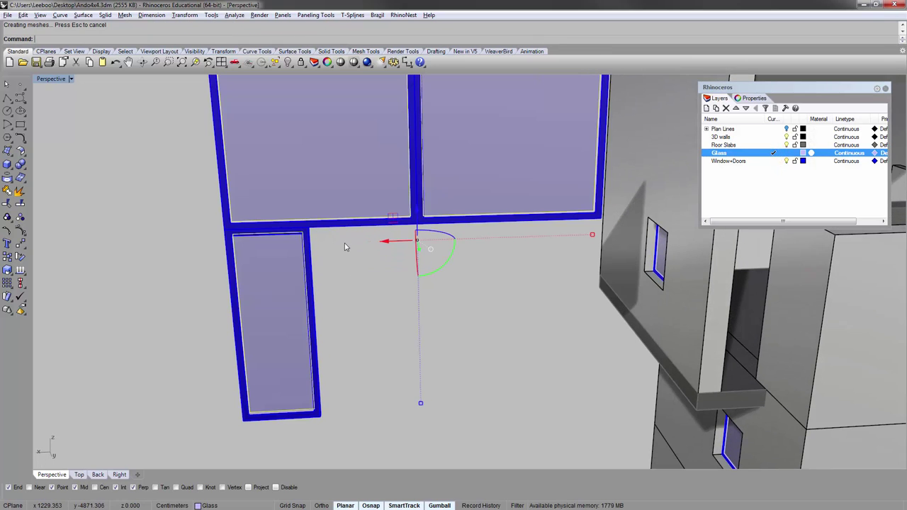
{"action": "key", "text": "Delete"}
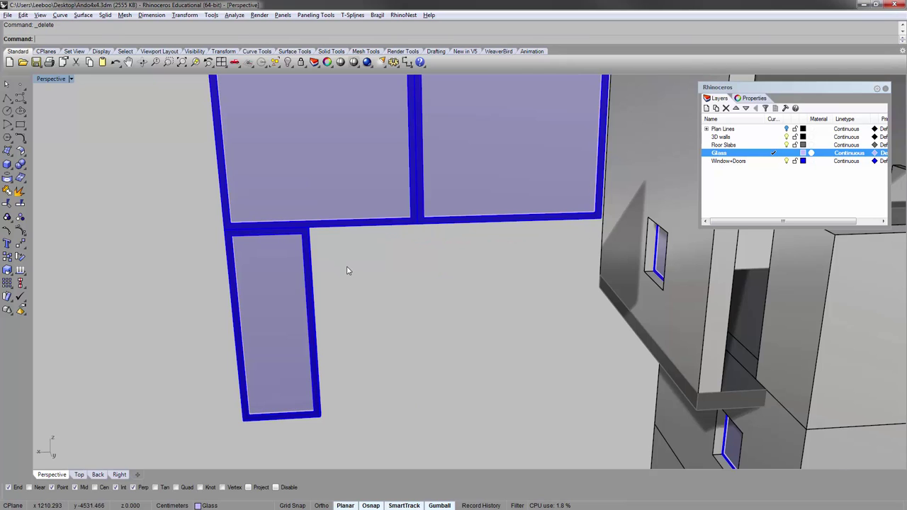
- Select the three window frames with their three glass panels and group them
{"action": "scroll", "coordinate": [338, 265], "scroll_direction": "down", "scroll_amount": 4}
{"action": "right_click_drag", "start_coordinate": [338, 265], "coordinate": [275, 301]}
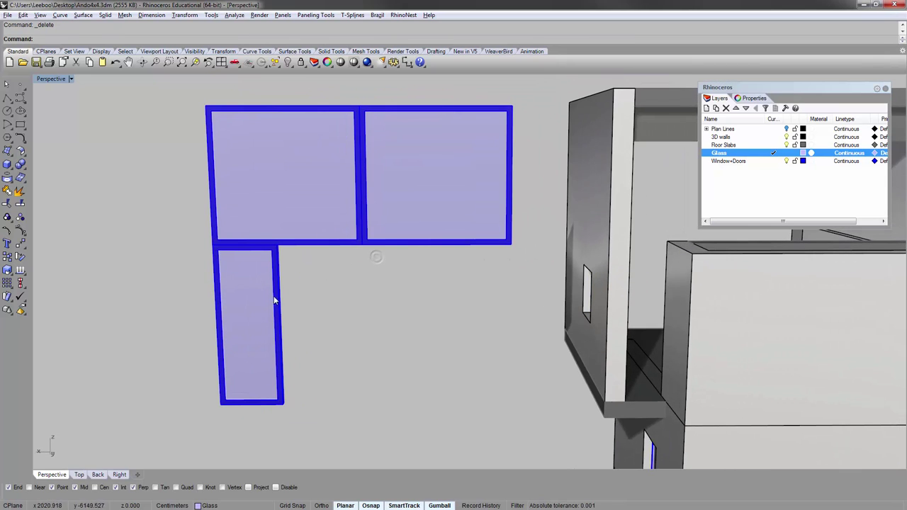
{"action": "scroll", "coordinate": [257, 276], "scroll_direction": "up", "scroll_amount": 6}
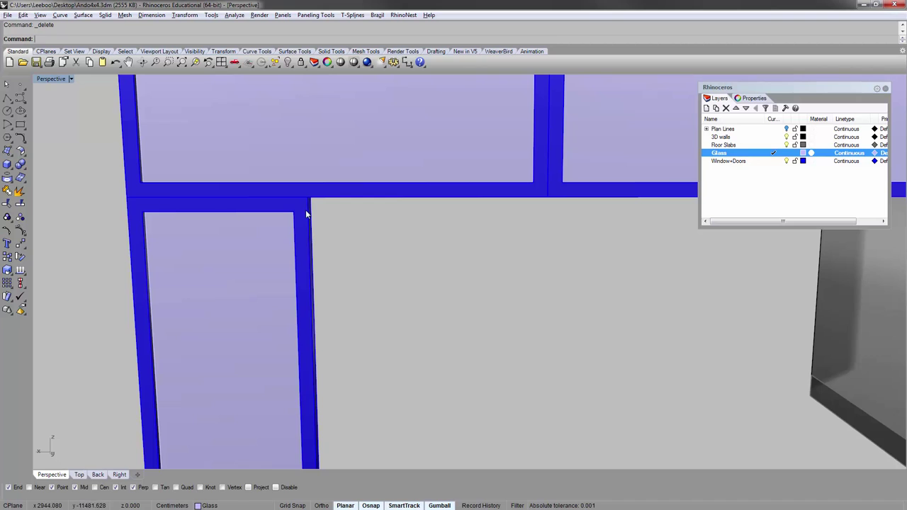
{"action": "left_click", "coordinate": [306, 214]}
{"action": "left_click", "coordinate": [253, 256], "text": "shift"}
{"action": "scroll", "coordinate": [253, 256], "scroll_direction": "down", "scroll_amount": 5}
{"action": "left_click", "coordinate": [279, 174], "text": "shift"}
{"action": "scroll", "coordinate": [362, 221], "scroll_direction": "up", "scroll_amount": 8}
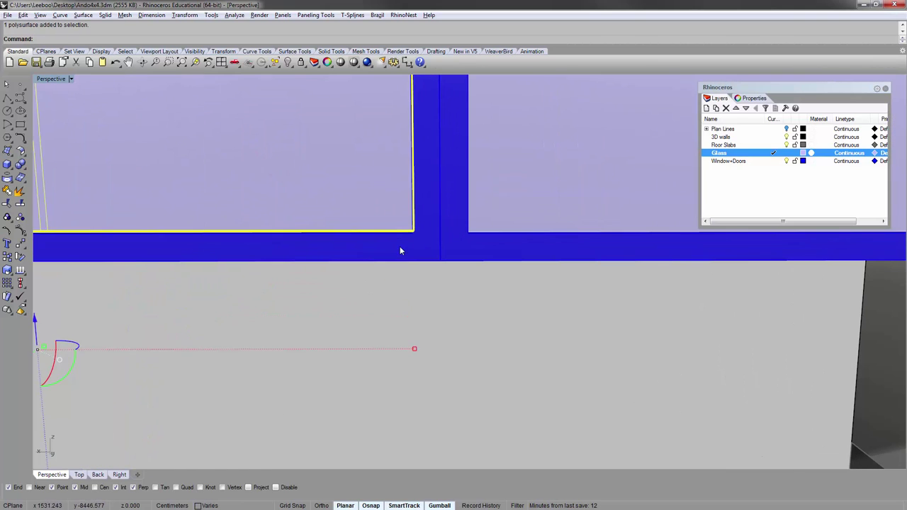
{"action": "left_click", "coordinate": [400, 247], "text": "shift"}
{"action": "left_click", "coordinate": [454, 246], "text": "shift"}
{"action": "left_click", "coordinate": [506, 190], "text": "shift"}
{"action": "scroll", "coordinate": [347, 235], "scroll_direction": "down", "scroll_amount": 6}
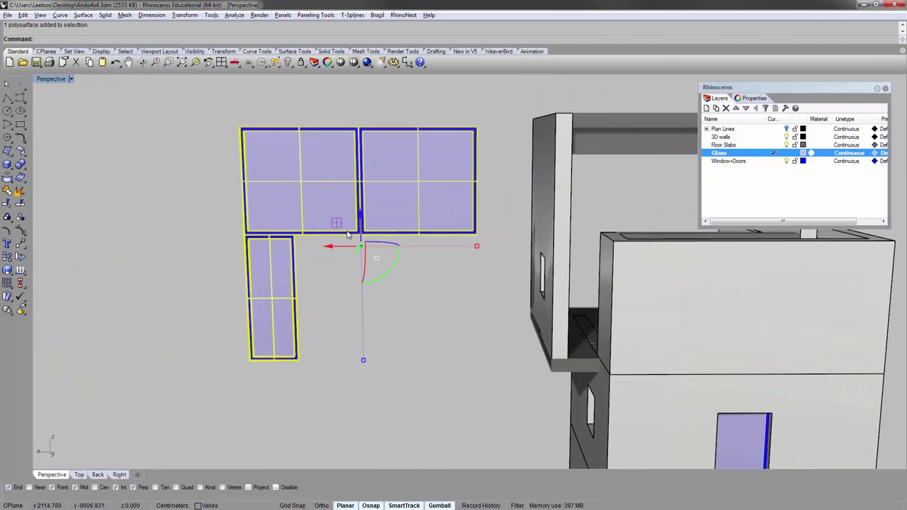
{"action": "right_click_drag", "start_coordinate": [347, 233], "coordinate": [353, 245]}
{"action": "key", "text": "ctrl+g"}
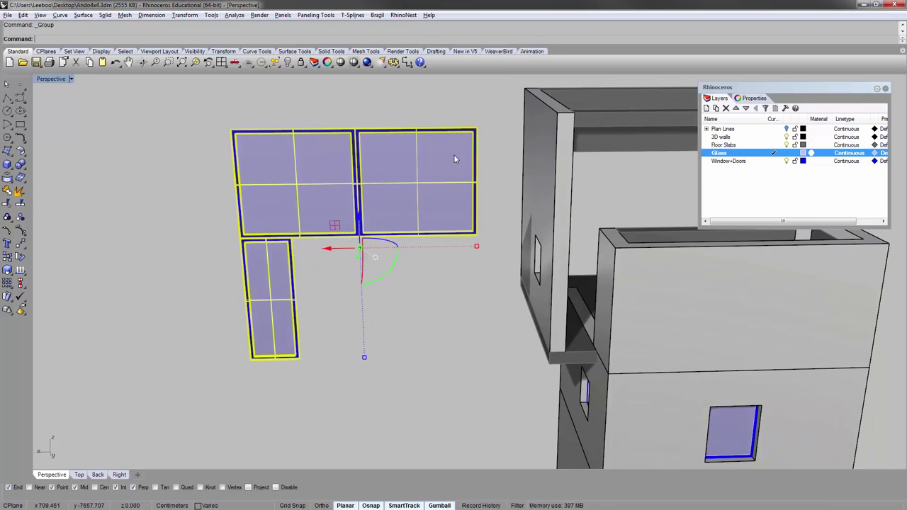
- Move the window group by its upper-right frame corner to the top corner of the opening in the house's top storey
{"action": "right_click_drag", "start_coordinate": [455, 157], "coordinate": [408, 176]}
{"action": "key", "text": "Return"}
{"action": "scroll", "coordinate": [405, 155], "scroll_direction": "up", "scroll_amount": 8}
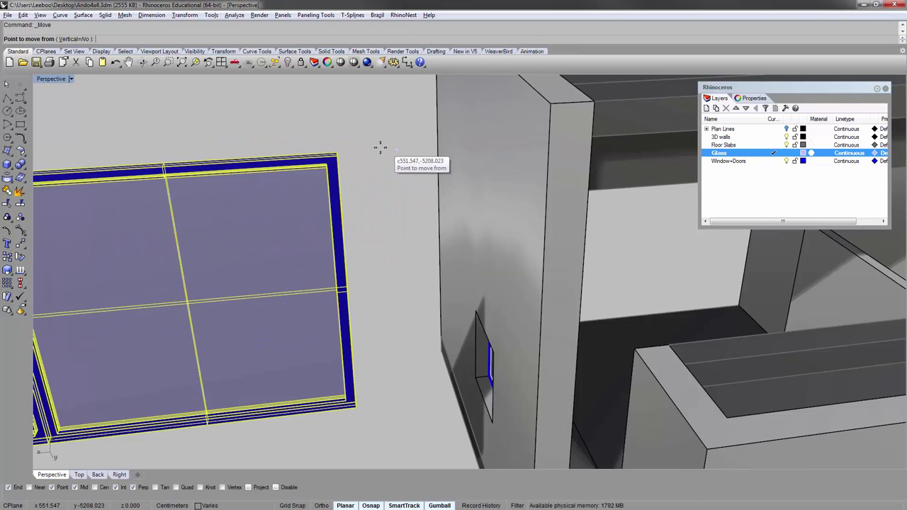
{"action": "right_click_drag", "start_coordinate": [342, 160], "coordinate": [296, 181]}
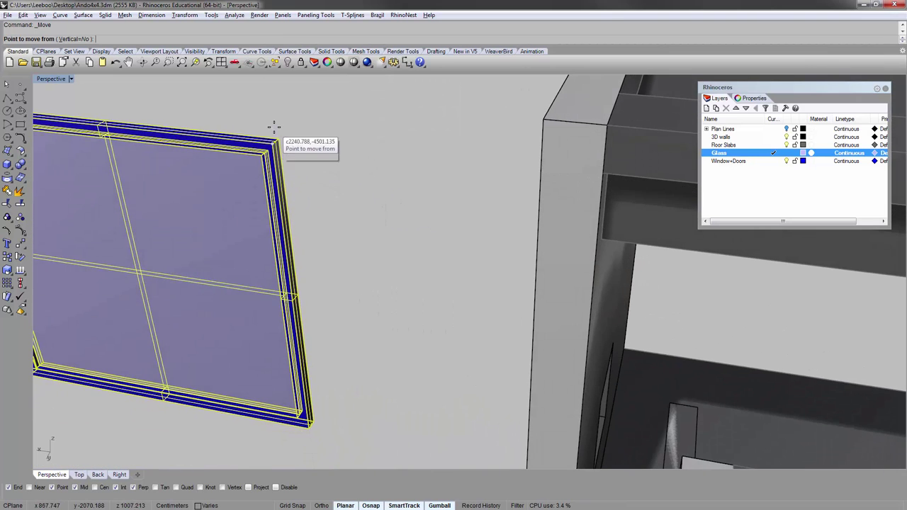
{"action": "scroll", "coordinate": [274, 130], "scroll_direction": "up", "scroll_amount": 7}
{"action": "left_click", "coordinate": [267, 182]}
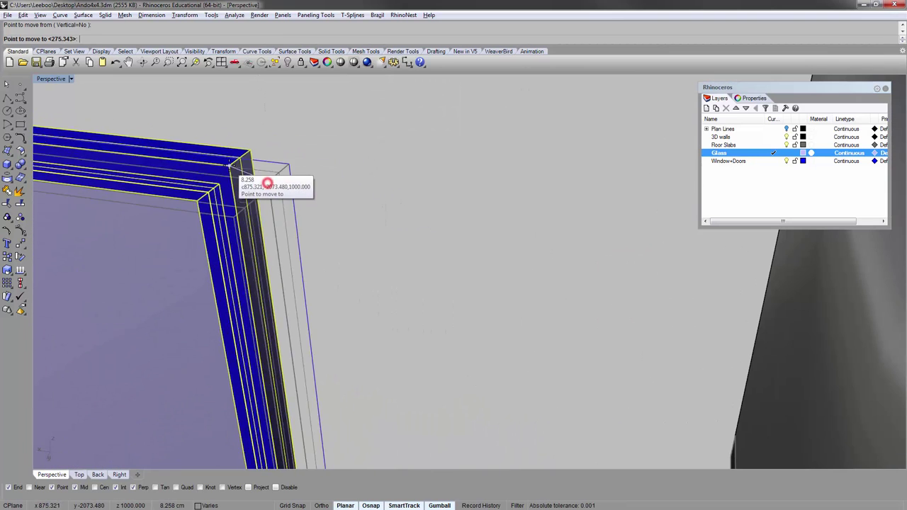
{"action": "scroll", "coordinate": [233, 165], "scroll_direction": "down", "scroll_amount": 12}
{"action": "scroll", "coordinate": [610, 216], "scroll_direction": "up", "scroll_amount": 5}
{"action": "scroll", "coordinate": [609, 216], "scroll_direction": "up", "scroll_amount": 4}
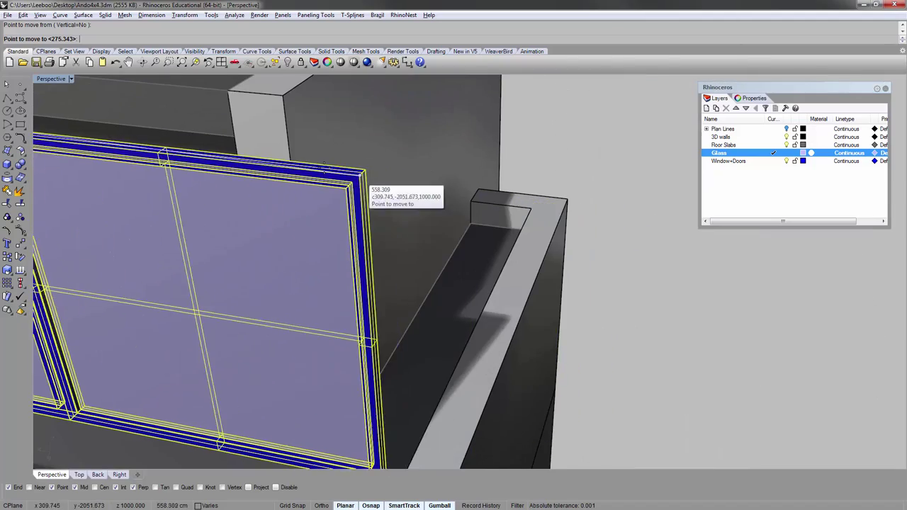
{"action": "scroll", "coordinate": [262, 148], "scroll_direction": "down", "scroll_amount": 2}
{"action": "left_click", "coordinate": [247, 146]}
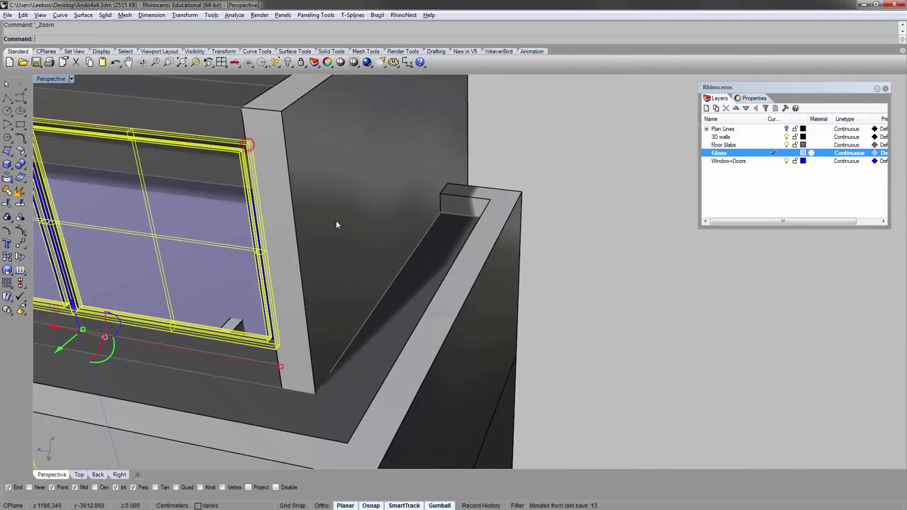
- Move the window group again, snapping its lower-right corner to the wall corner at the edge of the opening
{"action": "type", "text": "zs"}
{"action": "key", "text": "Return"}
{"action": "right_click_drag", "start_coordinate": [353, 205], "coordinate": [544, 280]}
{"action": "scroll", "coordinate": [554, 239], "scroll_direction": "up", "scroll_amount": 4}
{"action": "scroll", "coordinate": [484, 337], "scroll_direction": "up", "scroll_amount": 6}
{"action": "type", "text": "zs"}
{"action": "key", "text": "Return"}
{"action": "scroll", "coordinate": [503, 302], "scroll_direction": "up", "scroll_amount": 6}
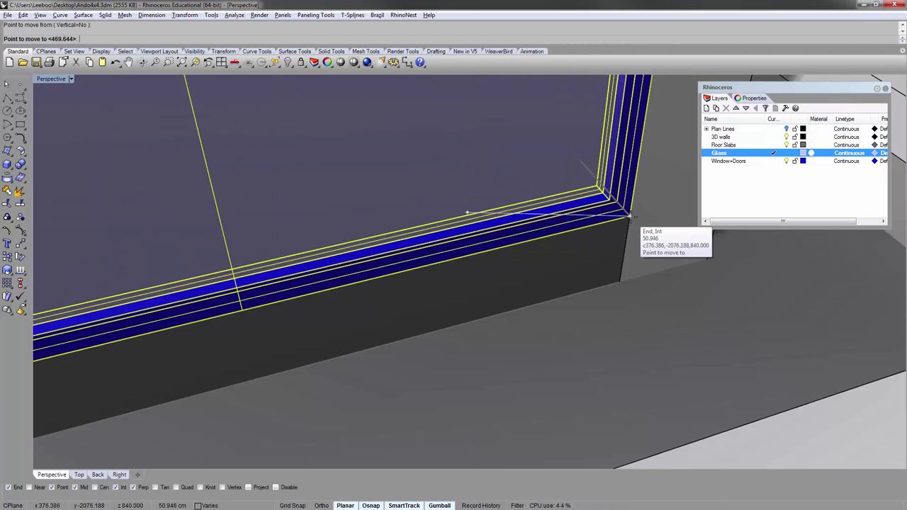
{"action": "left_click", "coordinate": [628, 216]}
- Move the window group -12 cm along the green Y axis to recess it into the opening, and deselect it
{"action": "scroll", "coordinate": [627, 217], "scroll_direction": "down", "scroll_amount": 5}
{"action": "scroll", "coordinate": [626, 218], "scroll_direction": "down", "scroll_amount": 9}
{"action": "scroll", "coordinate": [447, 242], "scroll_direction": "up", "scroll_amount": 6}
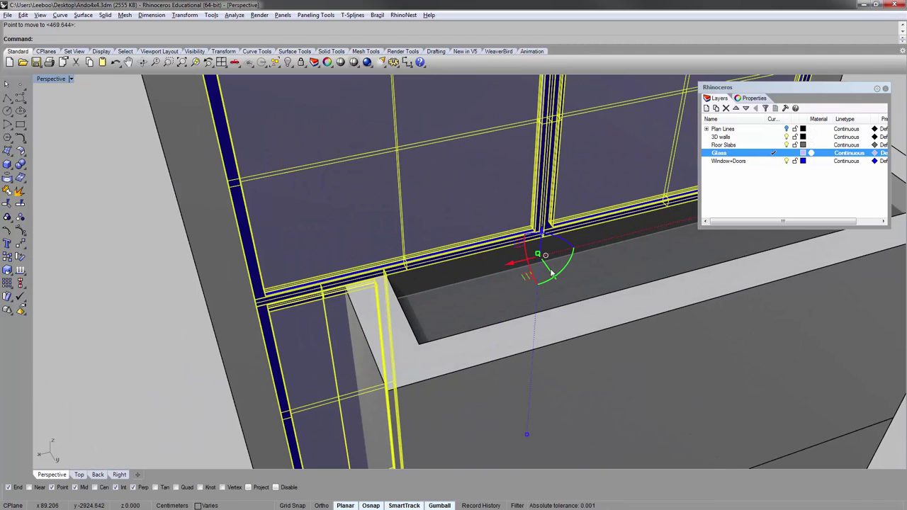
{"action": "left_click", "coordinate": [551, 273]}
{"action": "type", "text": "-10"}
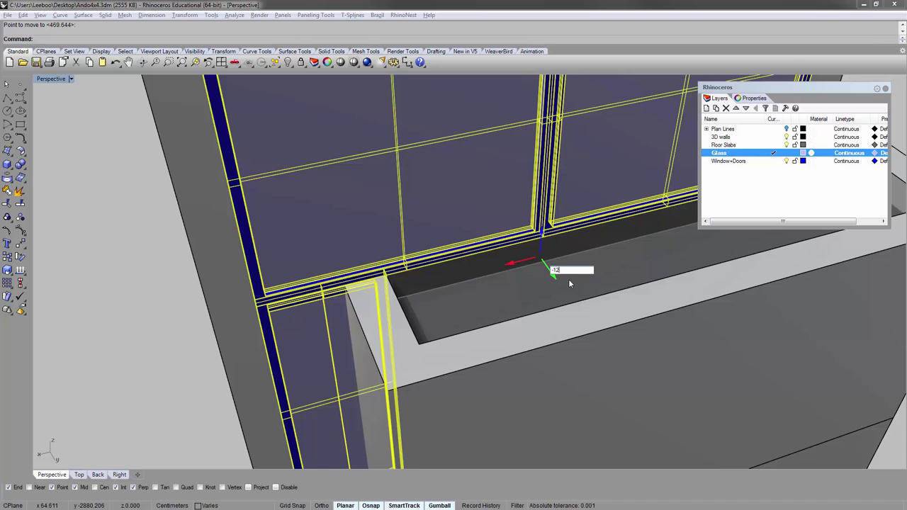
{"action": "key", "text": "Return"}
{"action": "key", "text": "Escape"}
- Examine how the placed window group fits the top-storey opening of the house
{"action": "right_click_drag", "start_coordinate": [473, 244], "coordinate": [480, 202]}
{"action": "scroll", "coordinate": [480, 202], "scroll_direction": "down", "scroll_amount": 10}
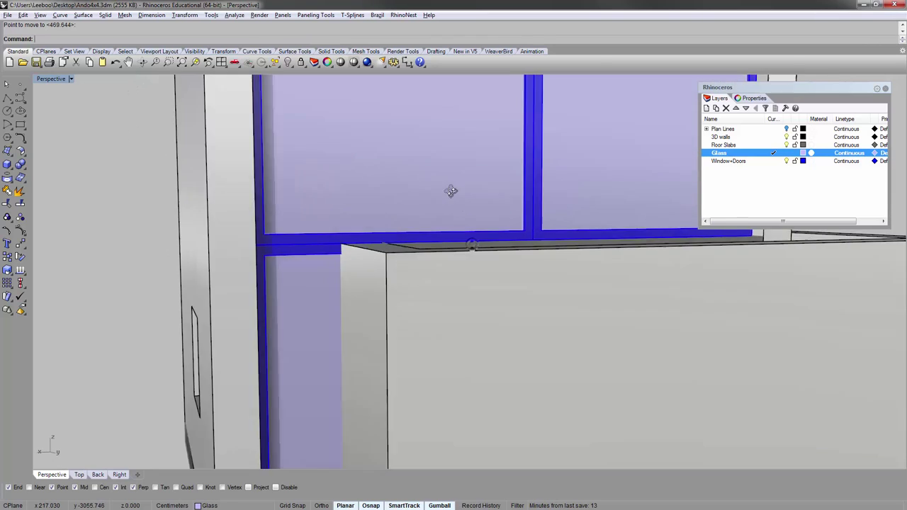
{"action": "scroll", "coordinate": [410, 202], "scroll_direction": "up", "scroll_amount": 10}
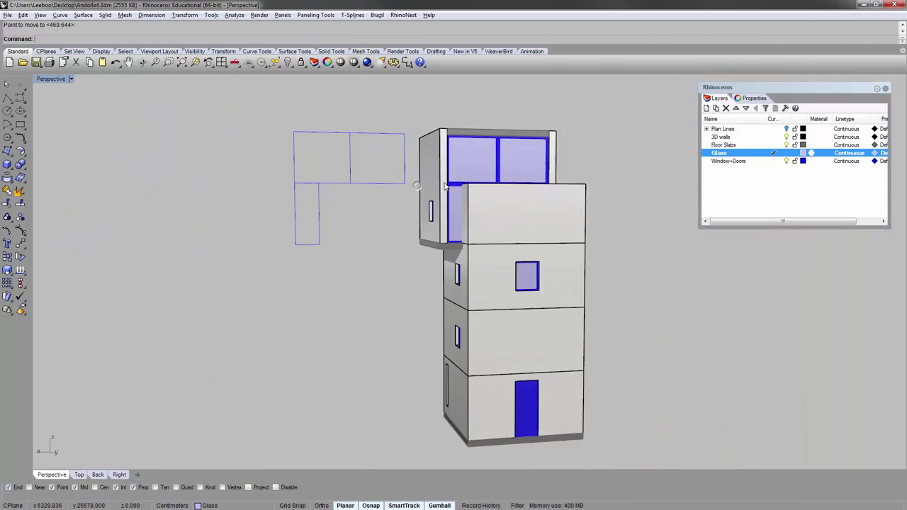
{"action": "right_click_drag", "start_coordinate": [441, 164], "coordinate": [528, 200], "text": "shift"}
{"action": "left_click", "coordinate": [480, 161]}
{"action": "scroll", "coordinate": [529, 198], "scroll_direction": "down", "scroll_amount": 7}
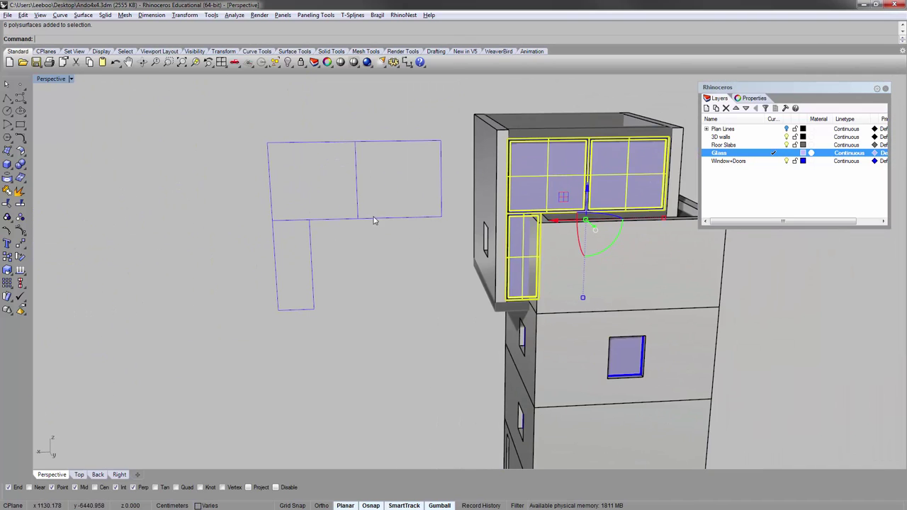
{"action": "key", "text": "Escape"}
{"action": "scroll", "coordinate": [538, 192], "scroll_direction": "up", "scroll_amount": 9}
{"action": "scroll", "coordinate": [536, 192], "scroll_direction": "down", "scroll_amount": 11}
{"action": "right_click_drag", "start_coordinate": [525, 193], "coordinate": [492, 197], "text": "shift"}
{"action": "scroll", "coordinate": [491, 196], "scroll_direction": "up", "scroll_amount": 4}
{"action": "left_click", "coordinate": [492, 196]}
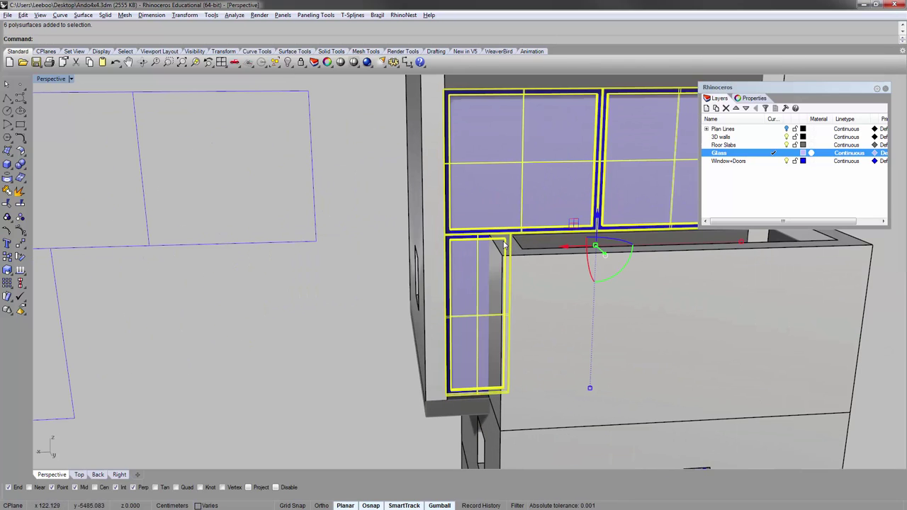
- Examine where the lower pane meets the terrace wall and compare it with the pane's leftover outline curve
{"action": "scroll", "coordinate": [501, 244], "scroll_direction": "down", "scroll_amount": 4}
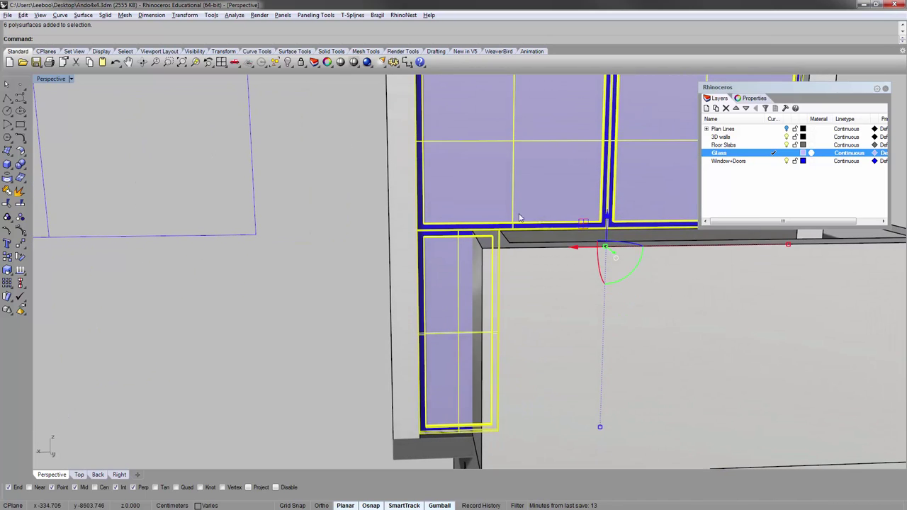
{"action": "right_click_drag", "start_coordinate": [359, 230], "coordinate": [373, 255]}
{"action": "scroll", "coordinate": [430, 235], "scroll_direction": "up", "scroll_amount": 6}
{"action": "scroll", "coordinate": [339, 235], "scroll_direction": "down", "scroll_amount": 8}
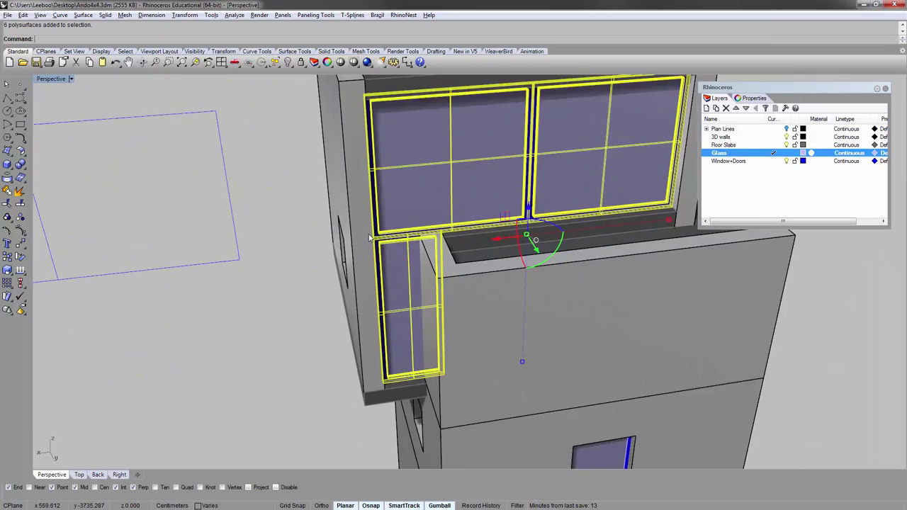
{"action": "right_click_drag", "start_coordinate": [298, 231], "coordinate": [274, 234]}
{"action": "scroll", "coordinate": [213, 248], "scroll_direction": "up", "scroll_amount": 4}
{"action": "left_click", "coordinate": [220, 241]}
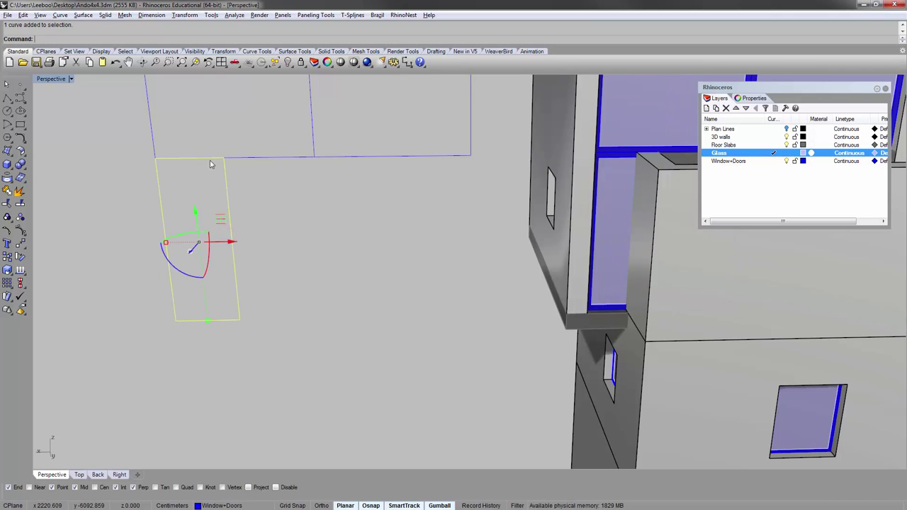
{"action": "right_click_drag", "start_coordinate": [457, 227], "coordinate": [322, 277]}
{"action": "scroll", "coordinate": [316, 281], "scroll_direction": "down", "scroll_amount": 6}
{"action": "left_click", "coordinate": [315, 280]}
- Ungroup the placed window's frames and glass panels and clear the selection
{"action": "right_click_drag", "start_coordinate": [441, 244], "coordinate": [412, 256]}
{"action": "scroll", "coordinate": [389, 239], "scroll_direction": "up", "scroll_amount": 8}
{"action": "left_click", "coordinate": [408, 244]}
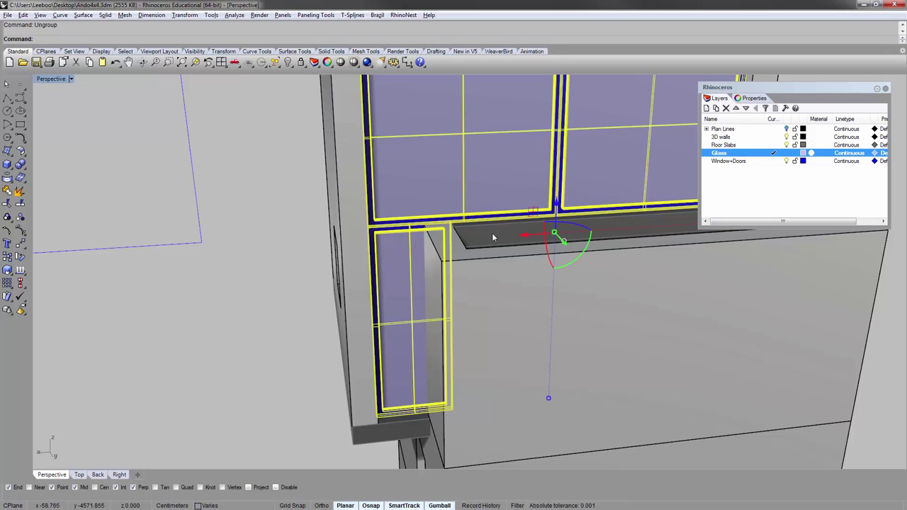
{"action": "left_click", "coordinate": [245, 241]}
- Switch the perspective view to wireframe display around the lower window pane and the adjoining terrace wall
{"action": "right_click_drag", "start_coordinate": [420, 238], "coordinate": [437, 186], "text": "shift"}
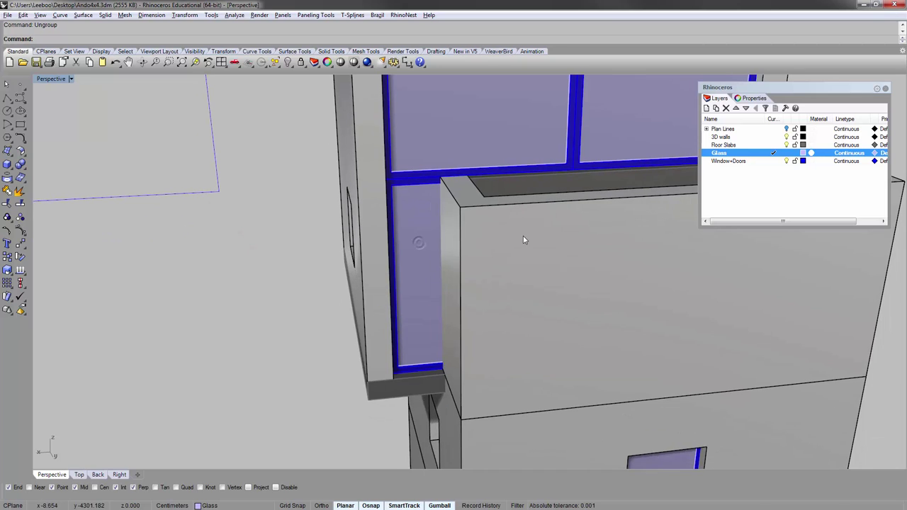
{"action": "left_click", "coordinate": [489, 266]}
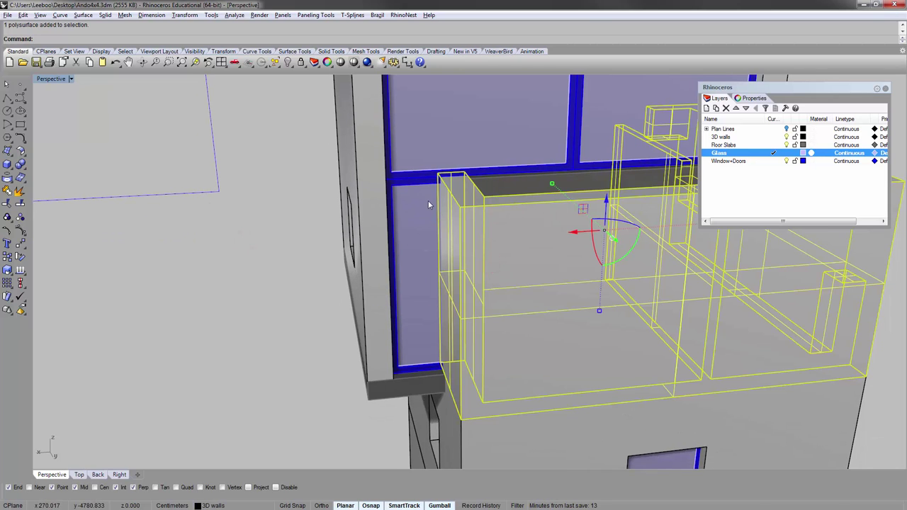
{"action": "scroll", "coordinate": [425, 188], "scroll_direction": "up", "scroll_amount": 2}
{"action": "left_click", "coordinate": [56, 78]}
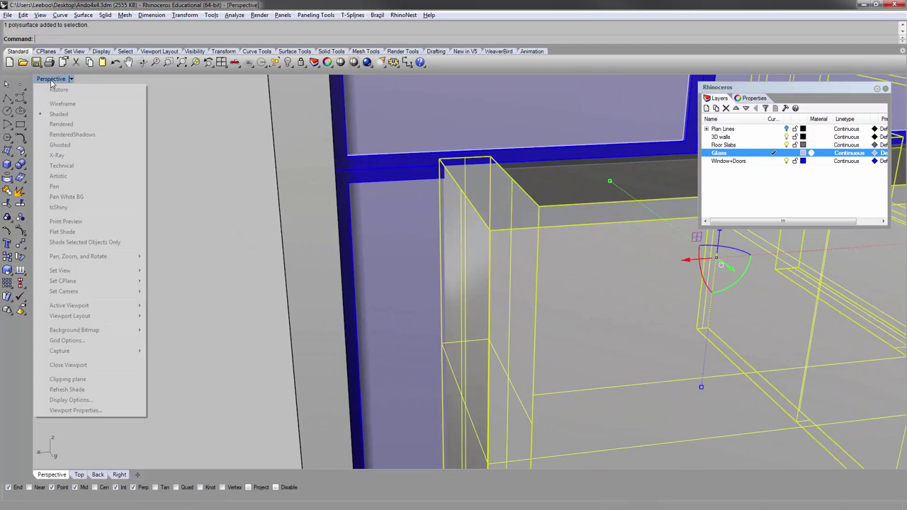
{"action": "left_click", "coordinate": [61, 104]}
- Use MoveFace to pull the side faces of the lower window frame and its glass back to the terrace wall's outer edge
{"action": "right_click_drag", "start_coordinate": [484, 216], "coordinate": [527, 206]}
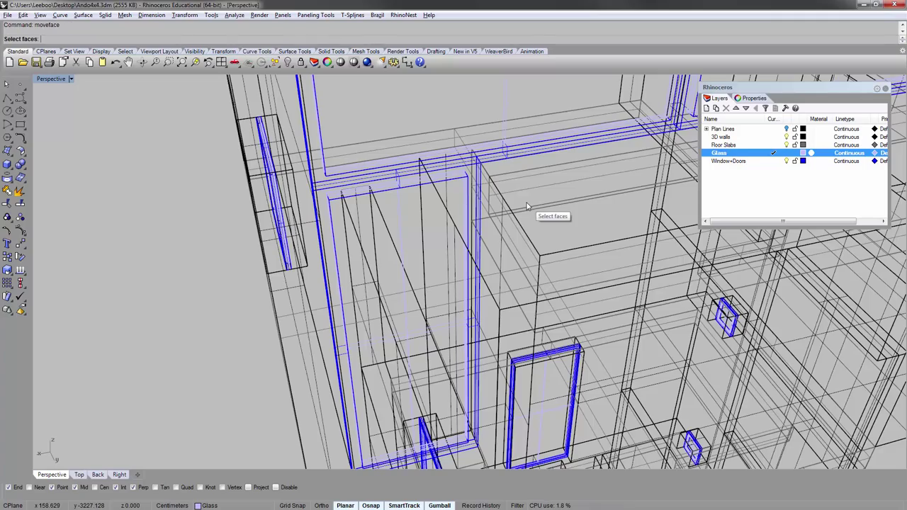
{"action": "scroll", "coordinate": [482, 174], "scroll_direction": "up", "scroll_amount": 8}
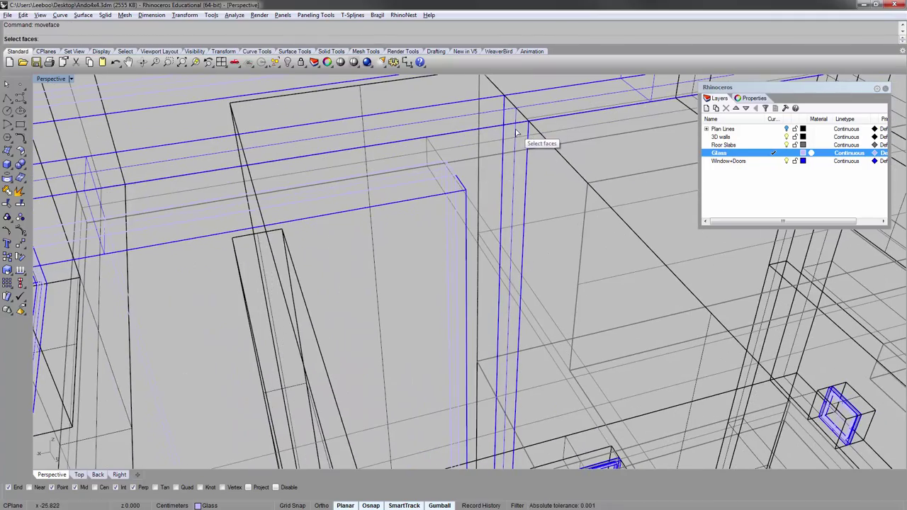
{"action": "left_click", "coordinate": [516, 131]}
{"action": "scroll", "coordinate": [492, 170], "scroll_direction": "up", "scroll_amount": 4}
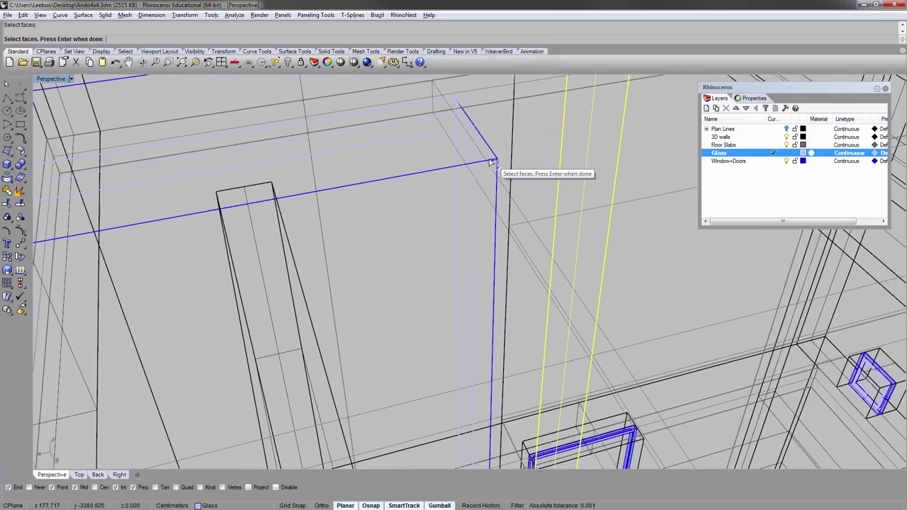
{"action": "right_click_drag", "start_coordinate": [475, 158], "coordinate": [475, 154]}
{"action": "scroll", "coordinate": [481, 300], "scroll_direction": "up", "scroll_amount": 2}
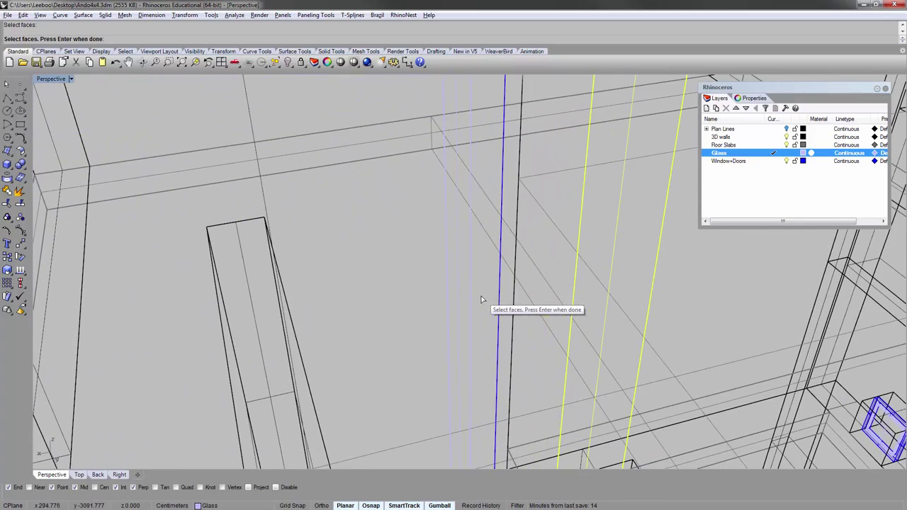
{"action": "left_click", "coordinate": [483, 297]}
{"action": "scroll", "coordinate": [464, 228], "scroll_direction": "down", "scroll_amount": 5}
{"action": "right_click_drag", "start_coordinate": [464, 228], "coordinate": [439, 219]}
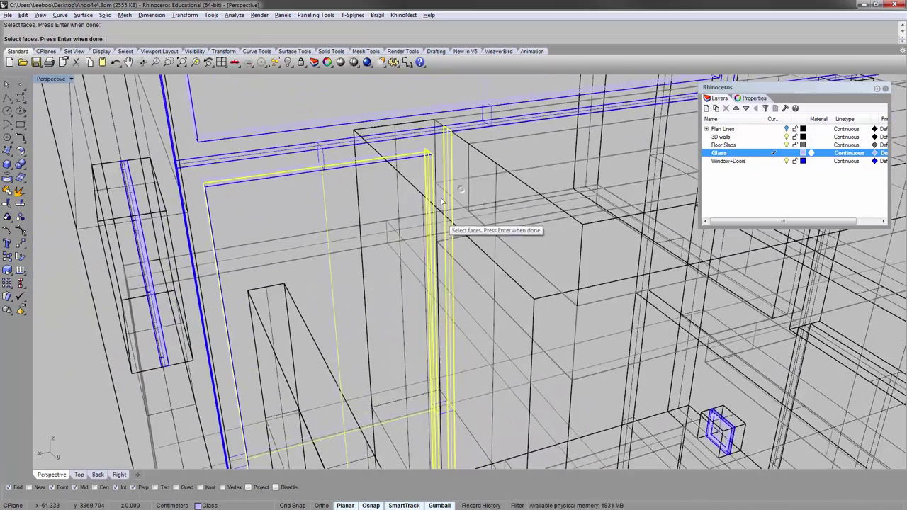
{"action": "right_click_drag", "start_coordinate": [433, 163], "coordinate": [433, 171]}
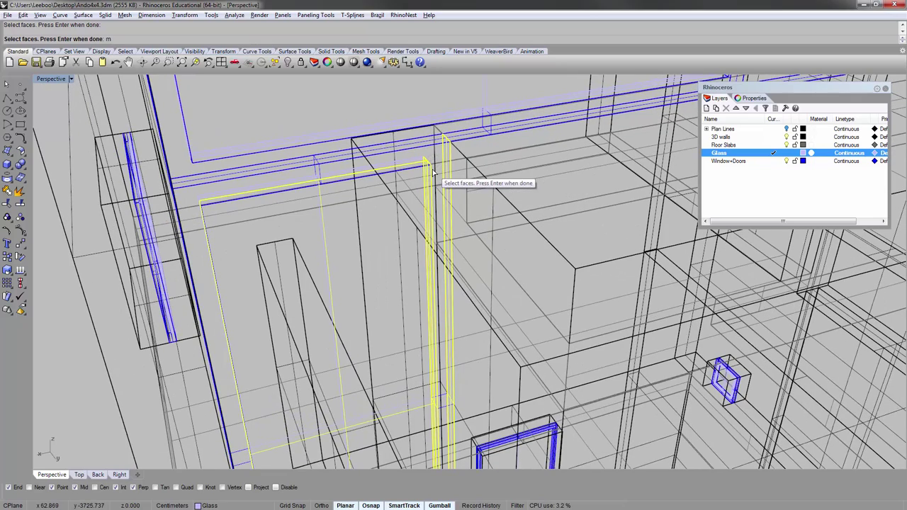
{"action": "key", "text": "Return"}
{"action": "scroll", "coordinate": [451, 141], "scroll_direction": "up", "scroll_amount": 2}
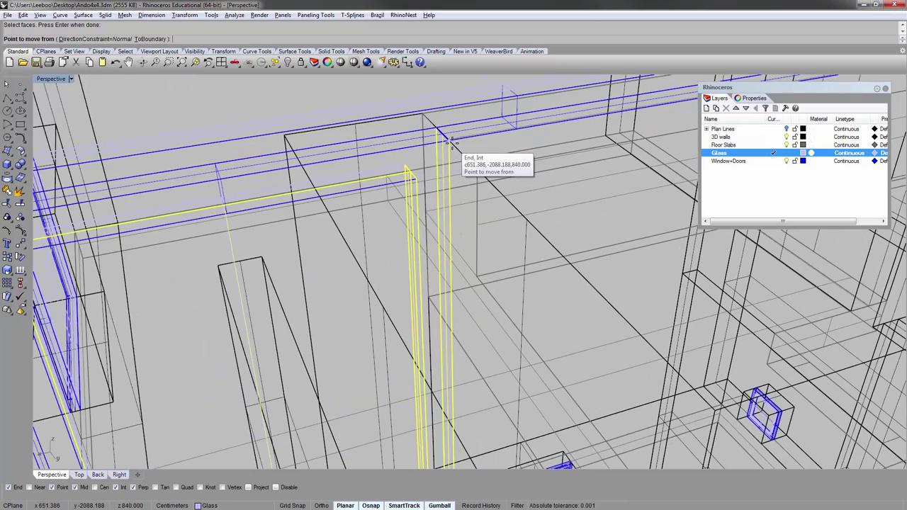
{"action": "left_click", "coordinate": [437, 126]}
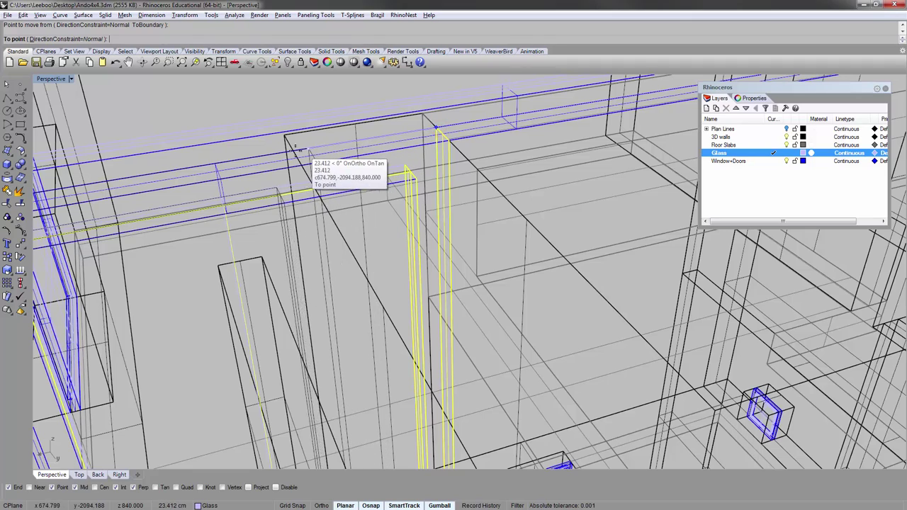
{"action": "left_click", "coordinate": [291, 154]}
{"action": "scroll", "coordinate": [375, 190], "scroll_direction": "down", "scroll_amount": 3}
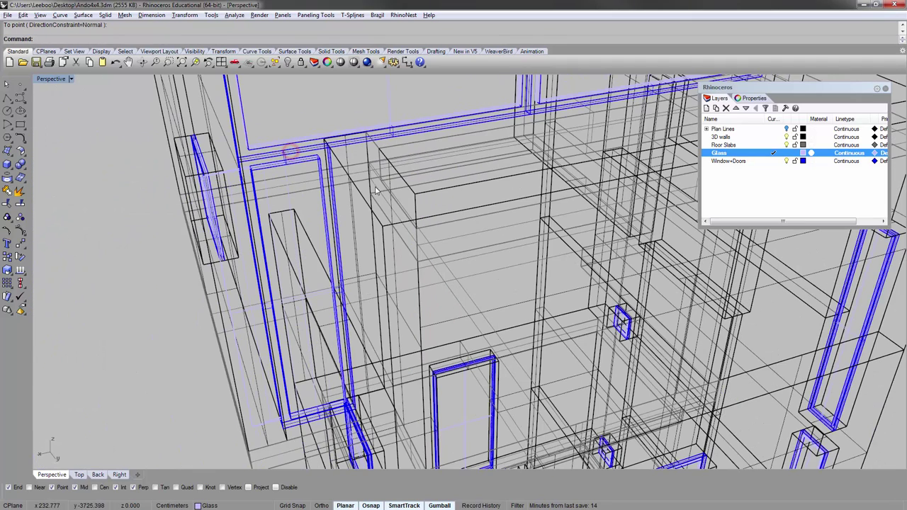
- Return the perspective view to shaded display around the shortened lower window
{"action": "left_click", "coordinate": [49, 79]}
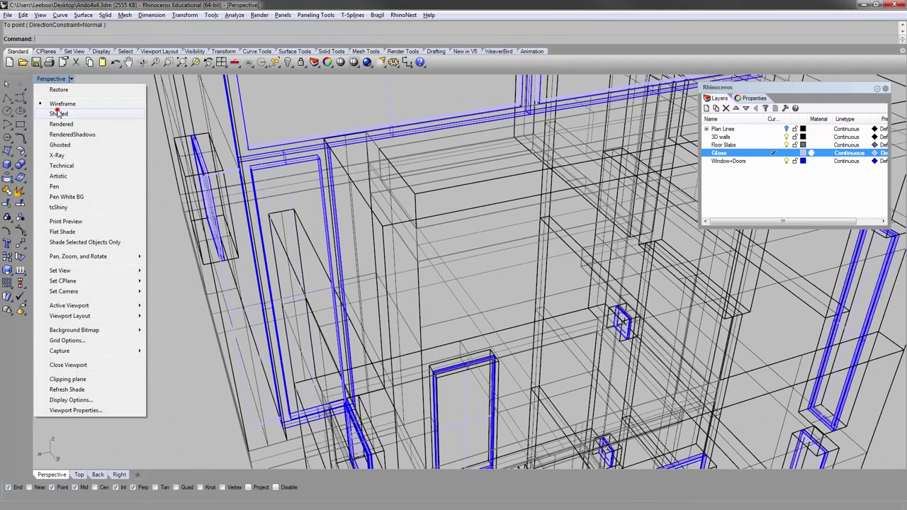
{"action": "left_click", "coordinate": [58, 112]}
{"action": "left_click", "coordinate": [126, 151]}
{"action": "mouse_move", "coordinate": [290, 191]}
{"action": "right_mouse_down"}
{"action": "mouse_move", "coordinate": [348, 173]}
{"action": "mouse_move", "coordinate": [354, 195]}
{"action": "mouse_move", "coordinate": [347, 220]}
{"action": "right_mouse_up"}
{"action": "scroll", "coordinate": [425, 191], "scroll_direction": "up", "scroll_amount": 4}
- Group the lower window frame with its glass, and the large upper frame above it with its own glass
{"action": "left_click", "coordinate": [444, 199]}
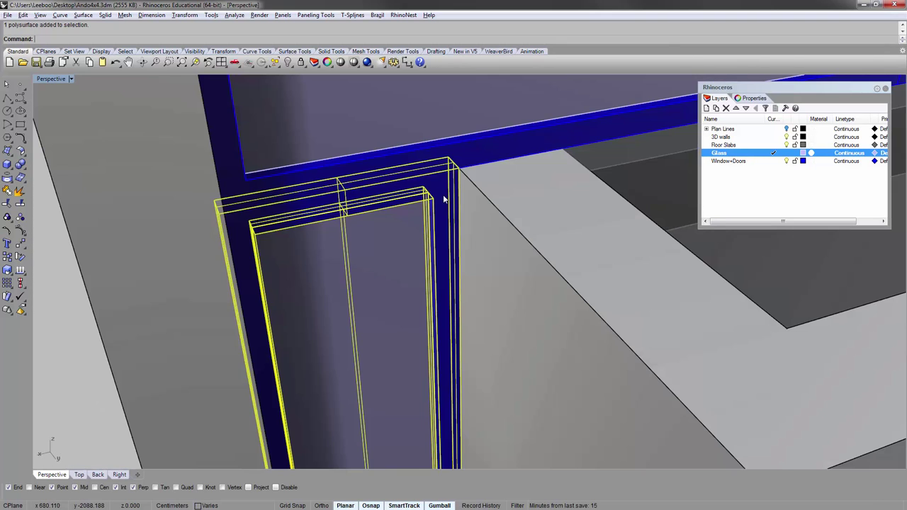
{"action": "scroll", "coordinate": [411, 208], "scroll_direction": "down", "scroll_amount": 5}
{"action": "left_click", "coordinate": [458, 145]}
{"action": "scroll", "coordinate": [556, 169], "scroll_direction": "up", "scroll_amount": 3}
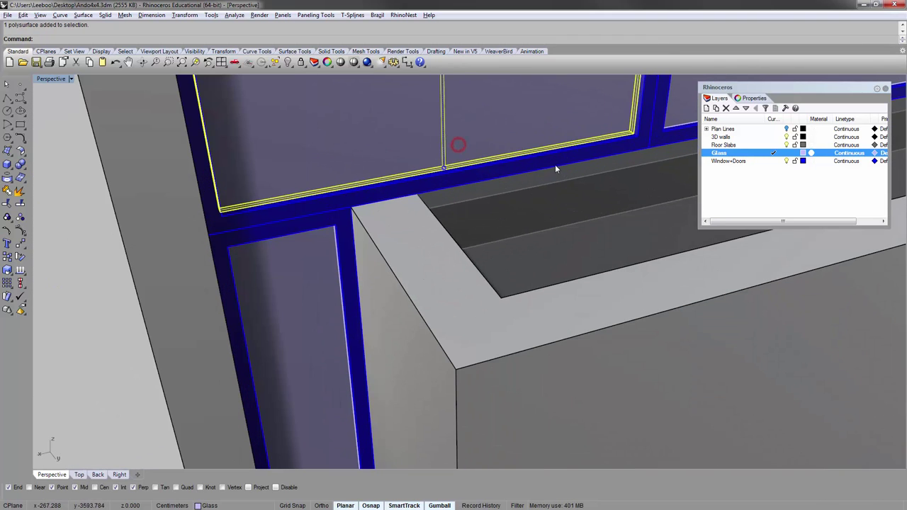
{"action": "left_click", "coordinate": [557, 162], "text": "shift"}
{"action": "right_click_drag", "start_coordinate": [665, 147], "coordinate": [392, 223], "text": "shift"}
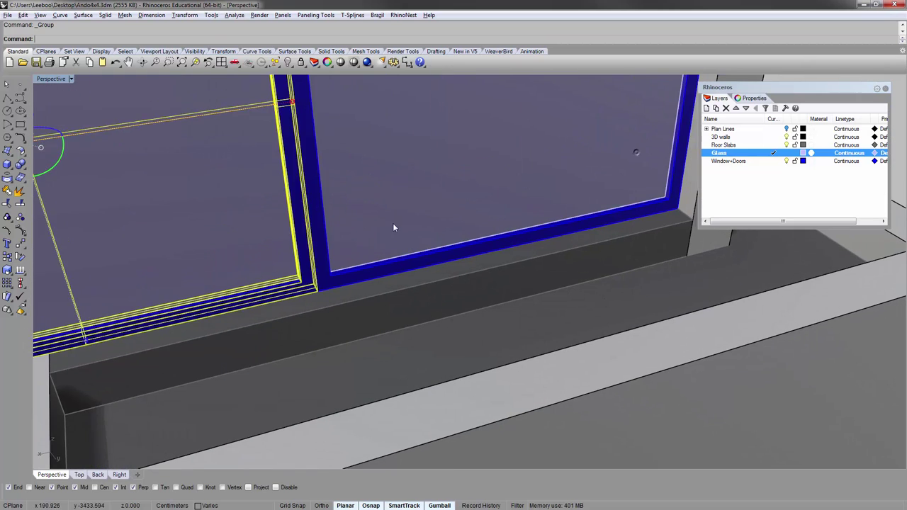
- Group the remaining large upper frame with its glass panel and clear the selection
{"action": "left_click", "coordinate": [393, 223]}
{"action": "key", "text": "ctrl+g"}
{"action": "key", "text": "Escape"}
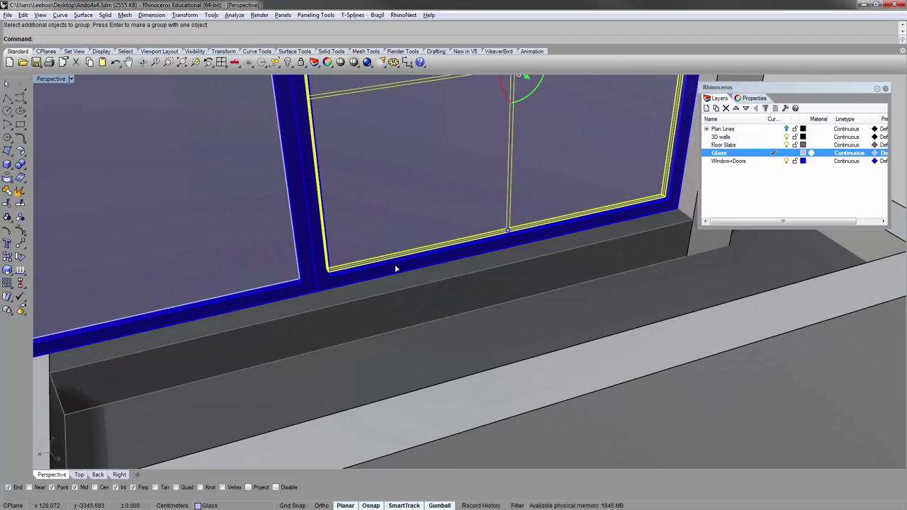
{"action": "left_click", "coordinate": [396, 269], "text": "shift"}
{"action": "key", "text": "ctrl+g"}
{"action": "scroll", "coordinate": [396, 268], "scroll_direction": "down", "scroll_amount": 5}
{"action": "key", "text": "Escape"}
- Check the grouping by selecting an upper window and the lower window, and clear the selection
{"action": "right_click_drag", "start_coordinate": [385, 258], "coordinate": [390, 229]}
{"action": "left_click", "coordinate": [304, 233]}
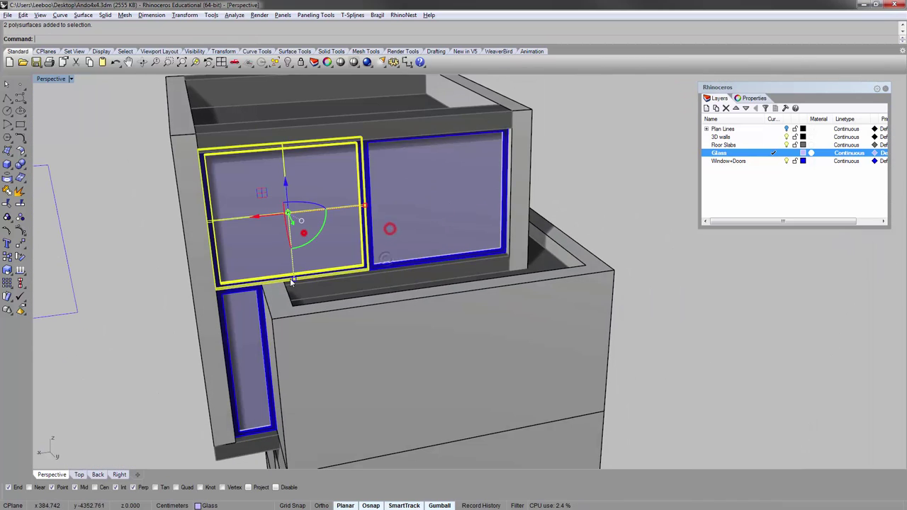
{"action": "left_click", "coordinate": [251, 320]}
{"action": "left_click", "coordinate": [109, 304]}
- Delete the three leftover window outline curves beside the house
{"action": "mouse_move", "coordinate": [265, 307]}
{"action": "right_mouse_down"}
{"action": "mouse_move", "coordinate": [271, 259]}
{"action": "mouse_move", "coordinate": [233, 271]}
{"action": "mouse_move", "coordinate": [252, 300]}
{"action": "right_mouse_up"}
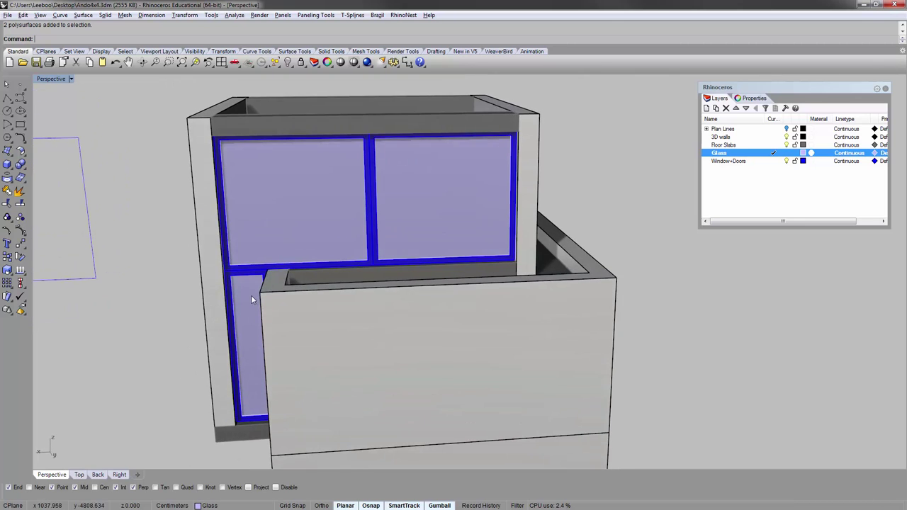
{"action": "scroll", "coordinate": [251, 300], "scroll_direction": "down", "scroll_amount": 5}
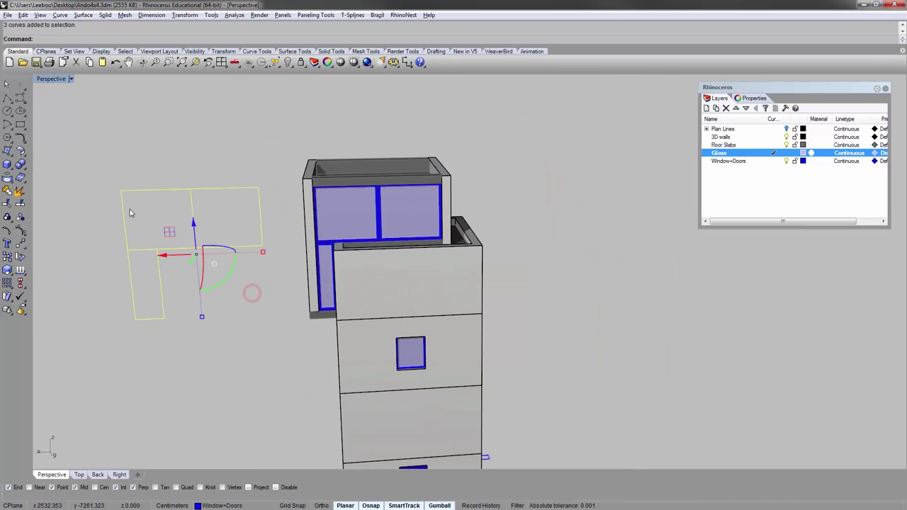
{"action": "key", "text": "Delete"}
- Zoom to the top storey with zs and examine its interior and the placed window from the open side
{"action": "left_click_drag", "start_coordinate": [263, 132], "coordinate": [511, 312]}
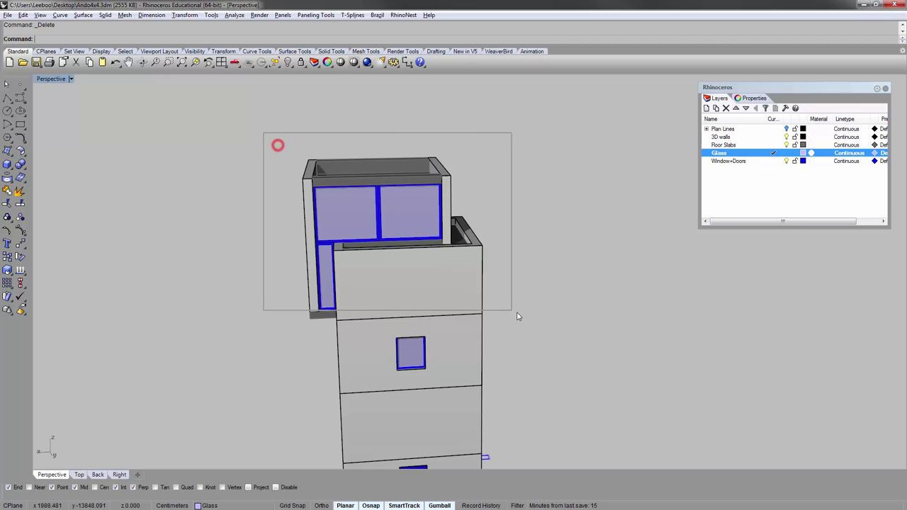
{"action": "type", "text": "zs"}
{"action": "key", "text": "Return"}
{"action": "left_click", "coordinate": [257, 247]}
{"action": "right_click_drag", "start_coordinate": [257, 247], "coordinate": [524, 184]}
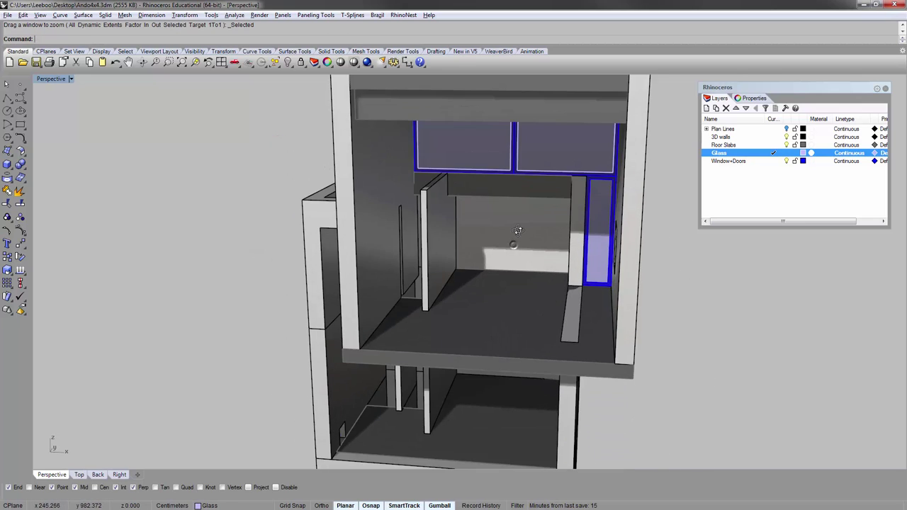
{"action": "right_click_drag", "start_coordinate": [516, 233], "coordinate": [544, 219]}
{"action": "right_click_drag", "start_coordinate": [463, 220], "coordinate": [418, 191], "text": "shift"}
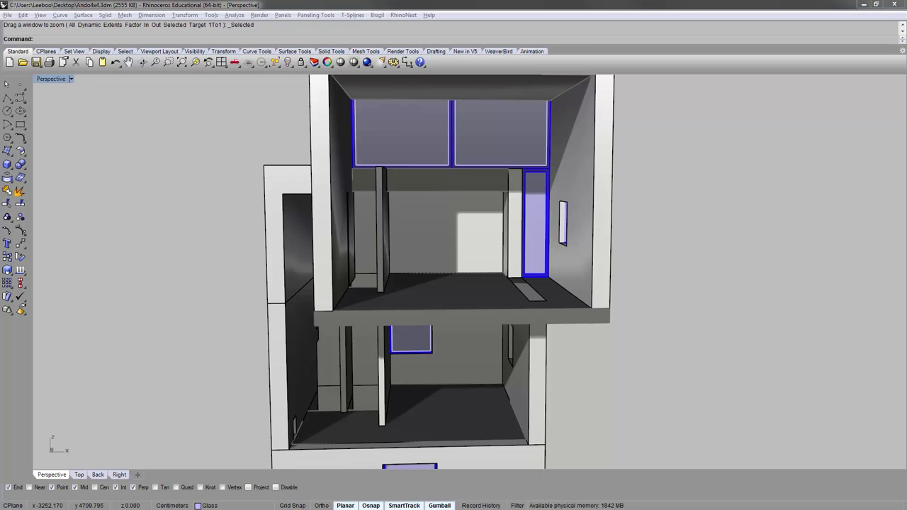
{"action": "right_click_drag", "start_coordinate": [283, 233], "coordinate": [289, 236]}
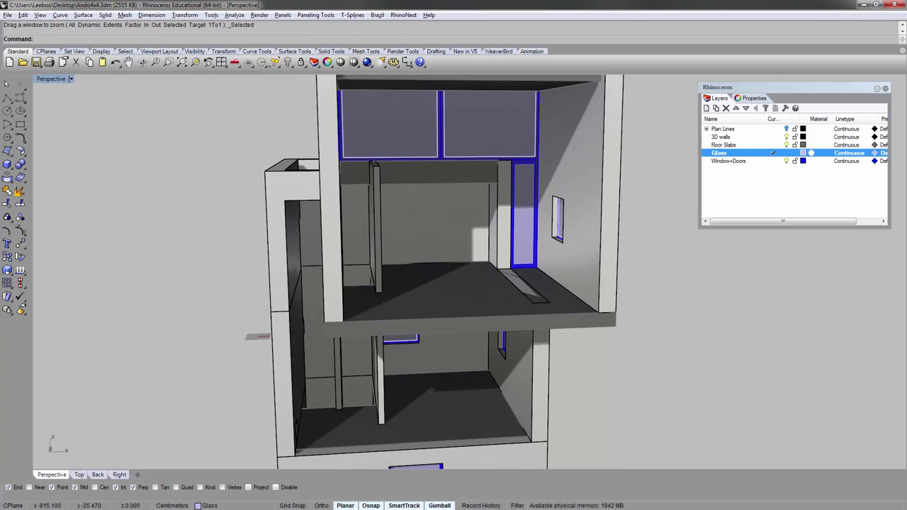
- Switch to Photo Gallery and examine the facade reference image for the pane layout of the upper-storey windows
{"action": "key", "text": "alt+Tab"}
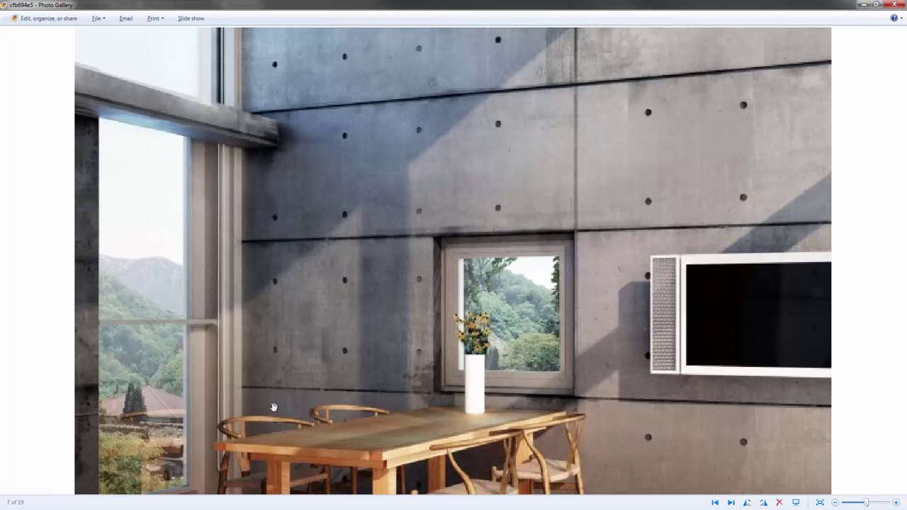
{"action": "left_click_drag", "start_coordinate": [275, 406], "coordinate": [280, 363]}
{"action": "key", "text": "Left"}
{"action": "key", "text": "Left"}
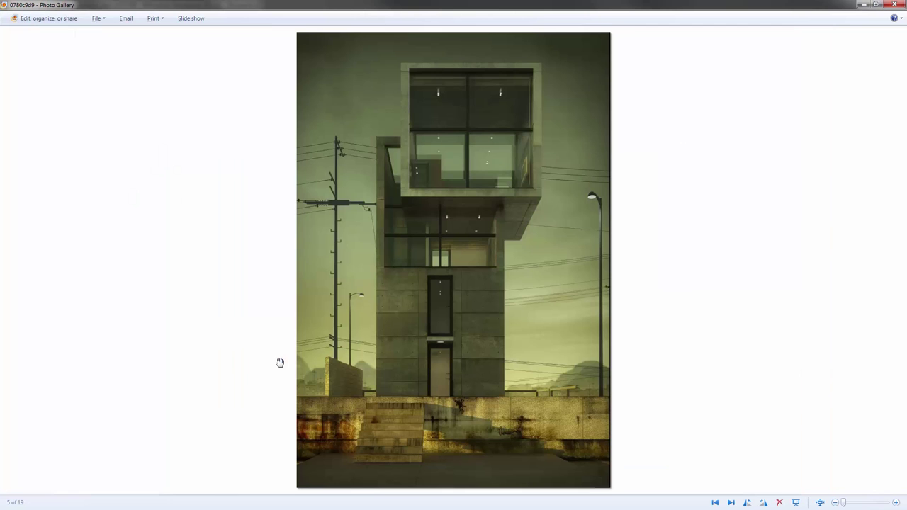
{"action": "scroll", "coordinate": [484, 183], "scroll_direction": "up", "scroll_amount": 3}
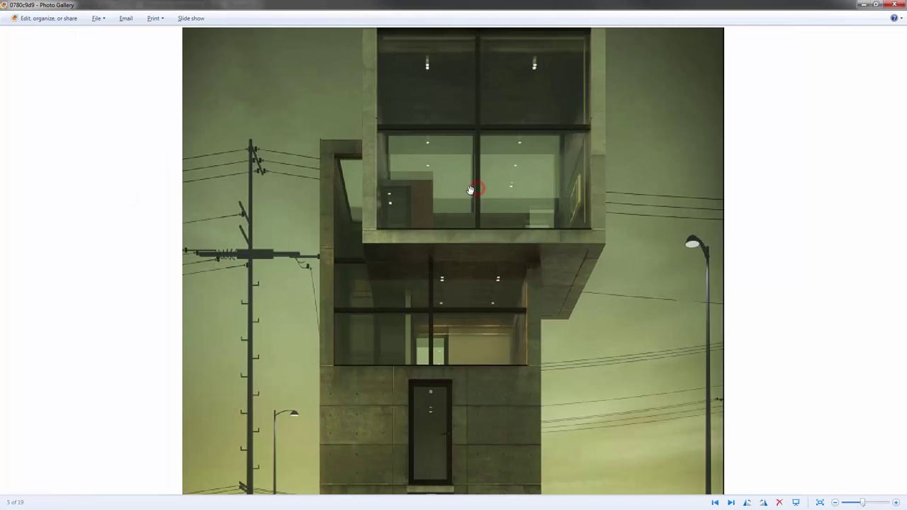
{"action": "right_click", "coordinate": [472, 229]}
{"action": "left_click_drag", "start_coordinate": [452, 135], "coordinate": [379, 204]}
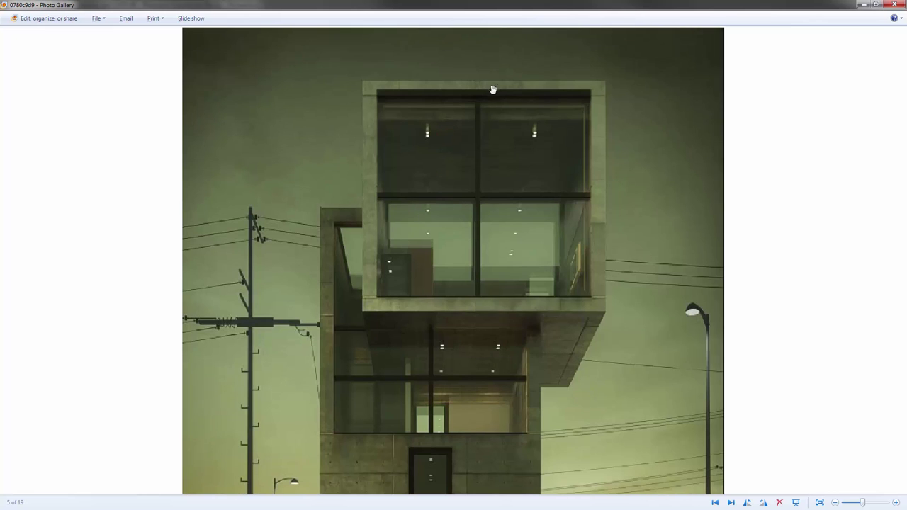
{"action": "left_click_drag", "start_coordinate": [387, 406], "coordinate": [509, 258]}
{"action": "left_click_drag", "start_coordinate": [456, 144], "coordinate": [373, 189]}
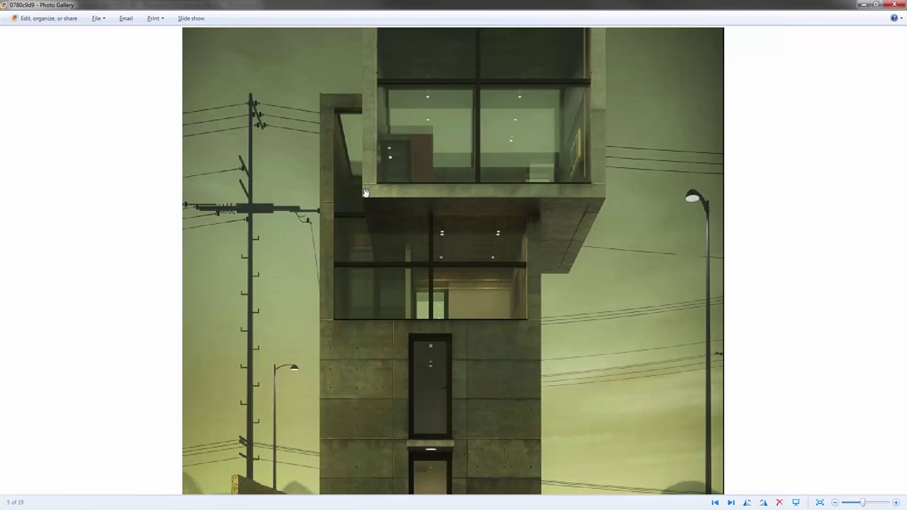
{"action": "left_click_drag", "start_coordinate": [425, 166], "coordinate": [425, 194]}
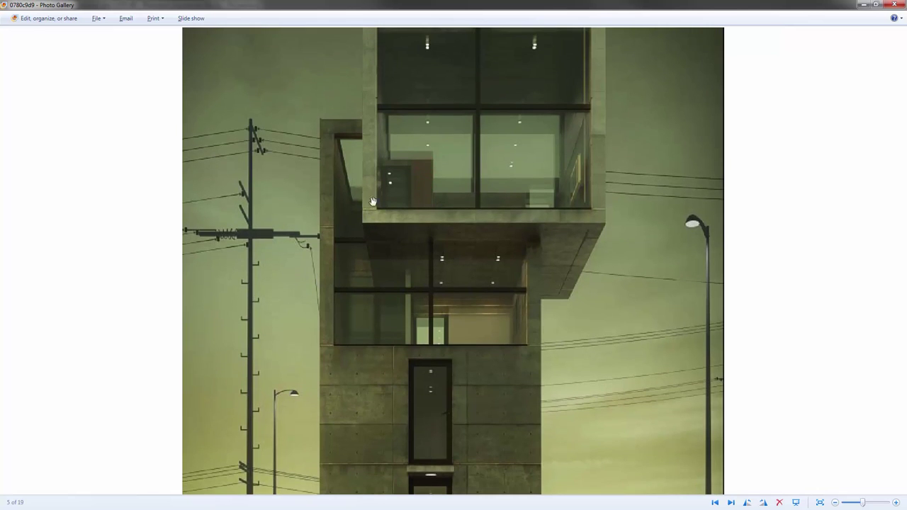
- Switch back to Rhino, duplicate the four edges of the top storey's open side with DupEdge, and move the curves out beside the house
{"action": "key", "text": "alt+Tab"}
{"action": "right_click_drag", "start_coordinate": [440, 239], "coordinate": [364, 249]}
{"action": "scroll", "coordinate": [381, 238], "scroll_direction": "up", "scroll_amount": 4}
{"action": "scroll", "coordinate": [364, 253], "scroll_direction": "down", "scroll_amount": 4}
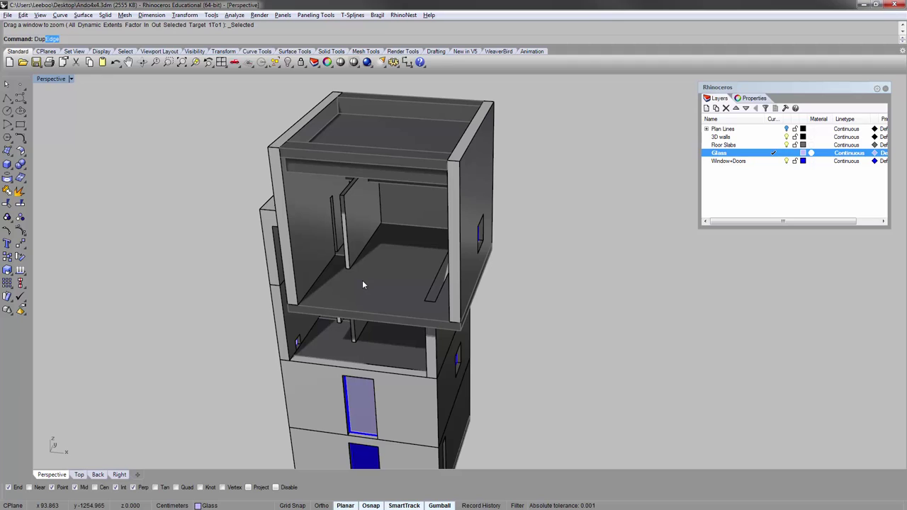
{"action": "key", "text": "Return"}
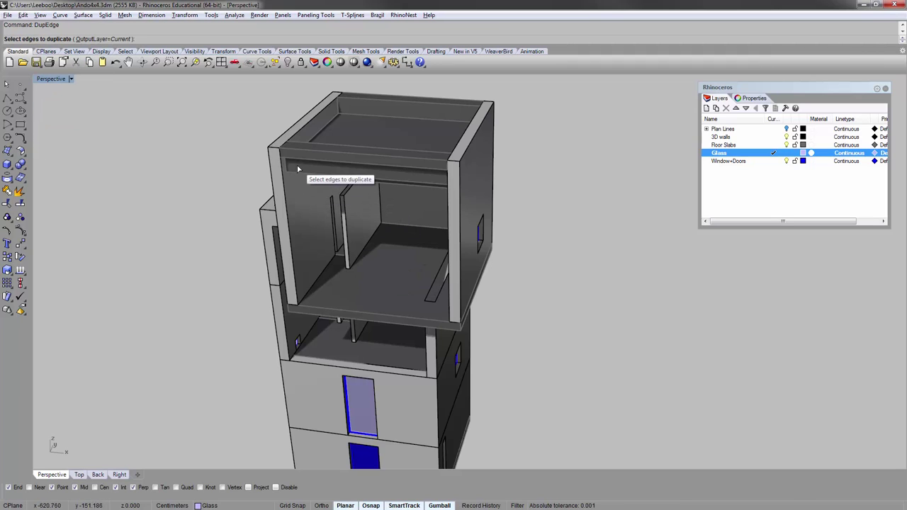
{"action": "left_click", "coordinate": [283, 160]}
{"action": "left_click", "coordinate": [282, 170]}
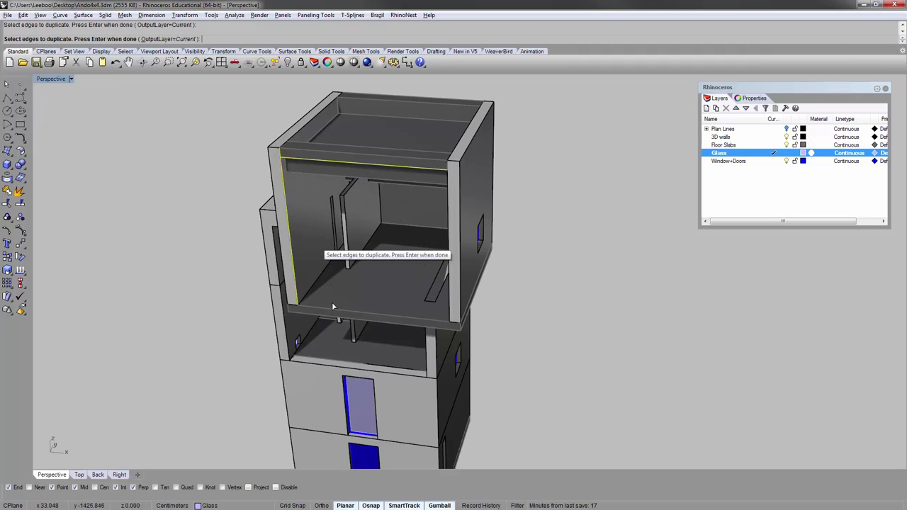
{"action": "right_click_drag", "start_coordinate": [433, 307], "coordinate": [457, 272]}
{"action": "key", "text": "Return"}
{"action": "scroll", "coordinate": [457, 272], "scroll_direction": "down", "scroll_amount": 4}
{"action": "left_click_drag", "start_coordinate": [421, 254], "coordinate": [594, 256]}
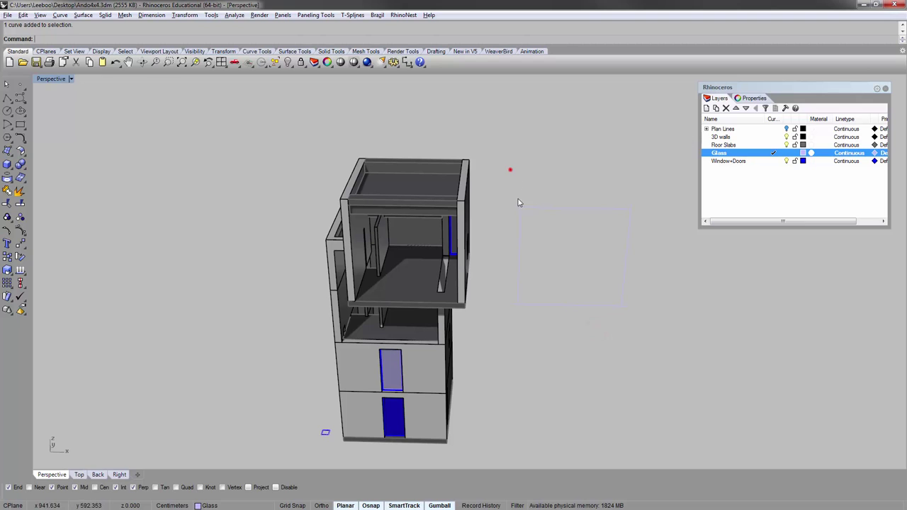
- Move the four duplicated opening curves beside the house to the Window+Doors layer
{"action": "left_click_drag", "start_coordinate": [510, 169], "coordinate": [658, 358]}
{"action": "right_click", "coordinate": [758, 161]}
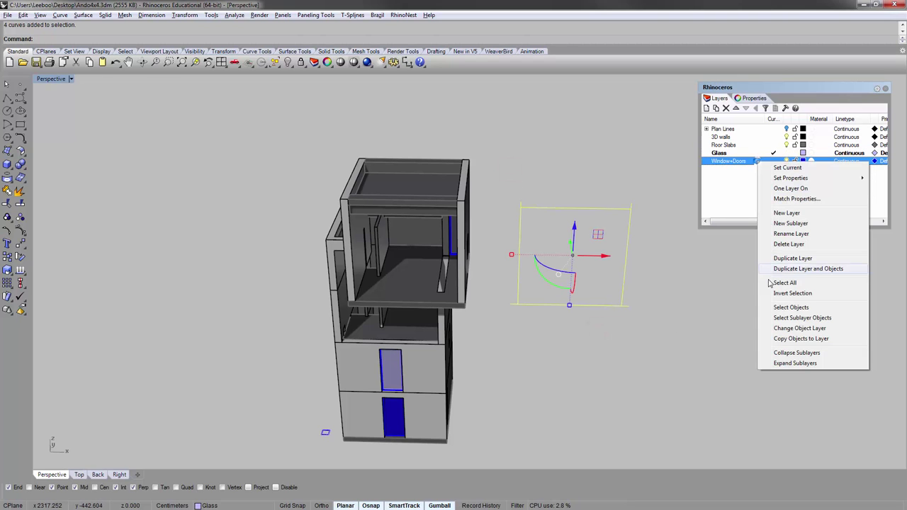
{"action": "left_click", "coordinate": [779, 329]}
- Trim the ends of the two vertical curves that overshoot the horizontal upper curve
{"action": "scroll", "coordinate": [546, 269], "scroll_direction": "up", "scroll_amount": 5}
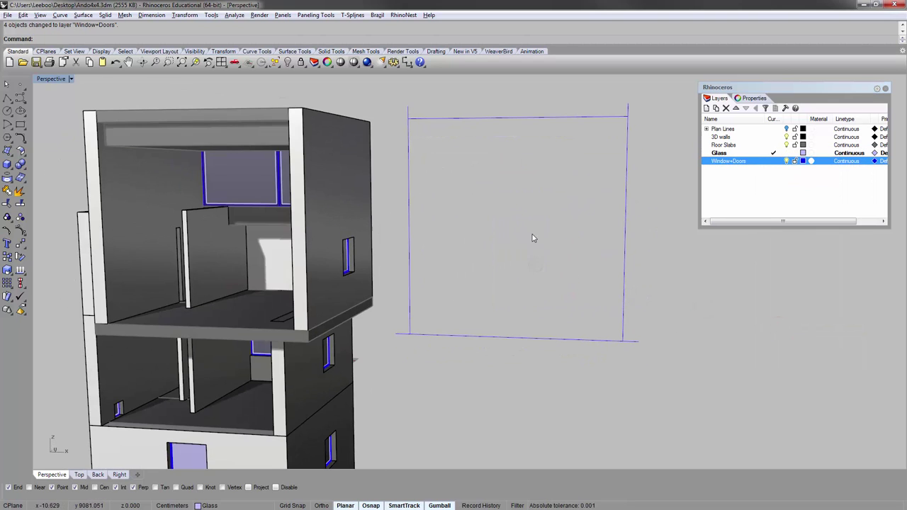
{"action": "scroll", "coordinate": [535, 235], "scroll_direction": "down", "scroll_amount": 3}
{"action": "left_click", "coordinate": [528, 140]}
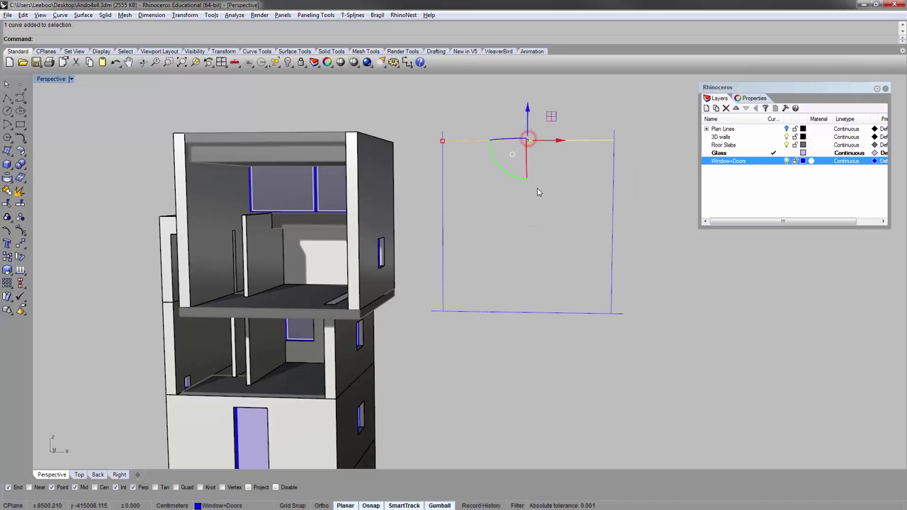
{"action": "key", "text": "ctrl+t"}
{"action": "left_click_drag", "start_coordinate": [447, 133], "coordinate": [440, 136]}
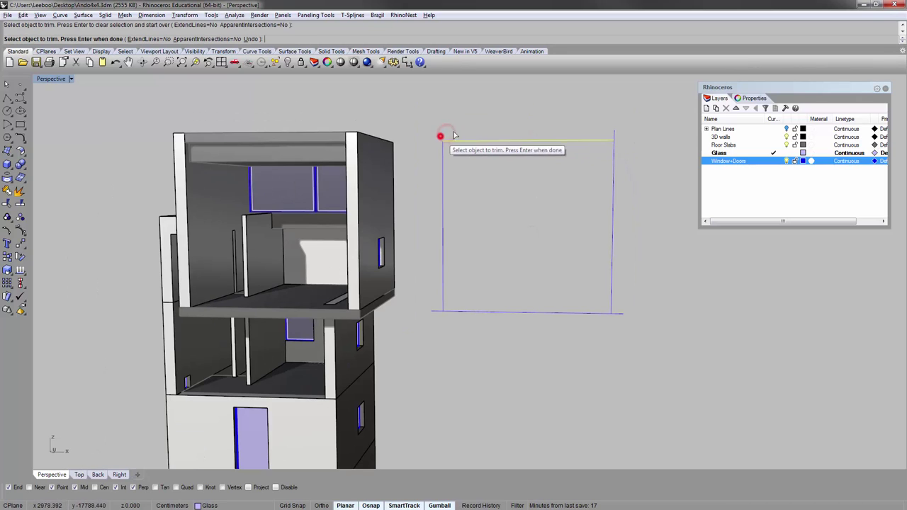
{"action": "key", "text": "Return"}
- Trim both overshooting ends of the lower curve at the vertical curves and join the four curves into one closed outline
{"action": "left_click", "coordinate": [604, 279]}
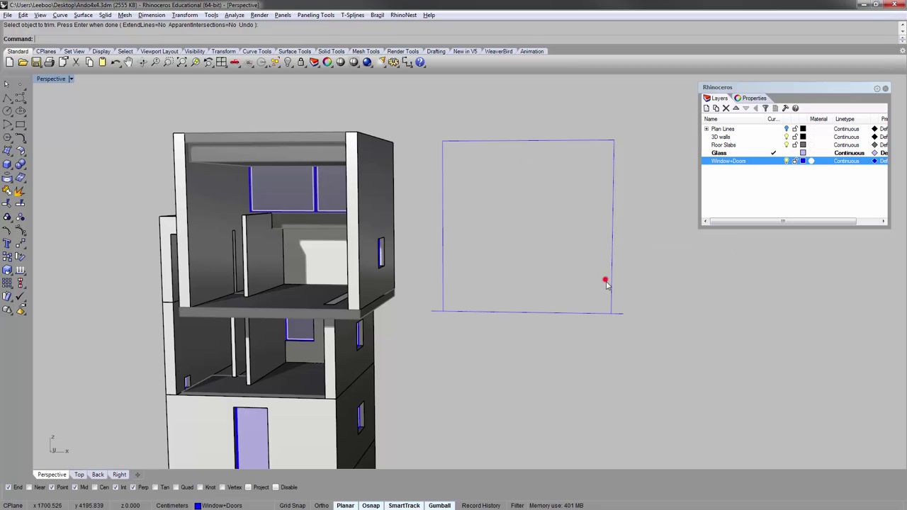
{"action": "left_click", "coordinate": [610, 292]}
{"action": "key", "text": "Return"}
{"action": "left_click", "coordinate": [618, 316]}
{"action": "key", "text": "Return"}
{"action": "left_click", "coordinate": [501, 340]}
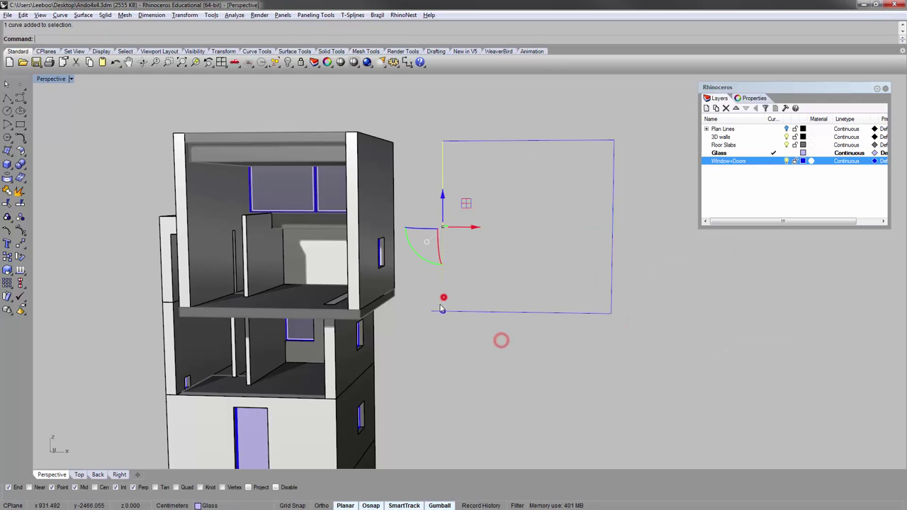
{"action": "left_click", "coordinate": [434, 311]}
{"action": "left_click_drag", "start_coordinate": [677, 362], "coordinate": [685, 367]}
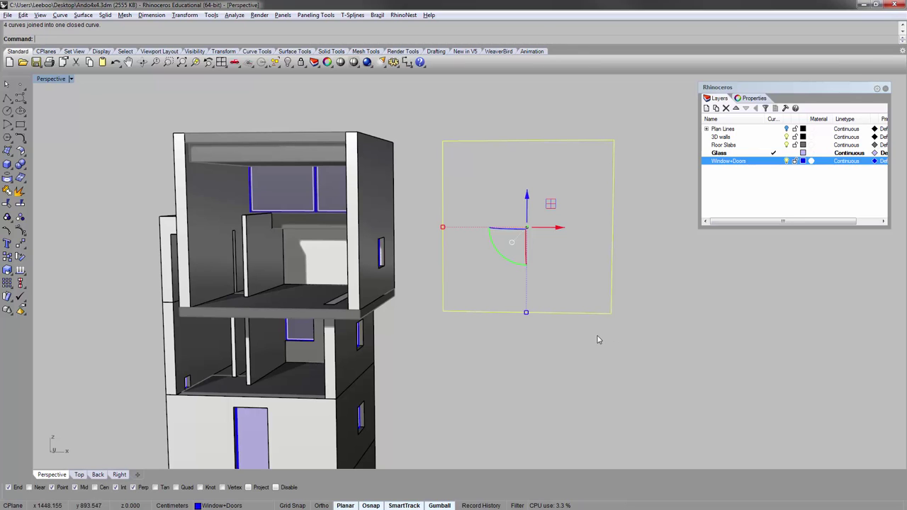
- Zoom the Back view to the joined window outline with zs and maximize that view
{"action": "right_click_drag", "start_coordinate": [559, 260], "coordinate": [524, 263], "text": "shift"}
{"action": "right_click_drag", "start_coordinate": [524, 263], "coordinate": [530, 266]}
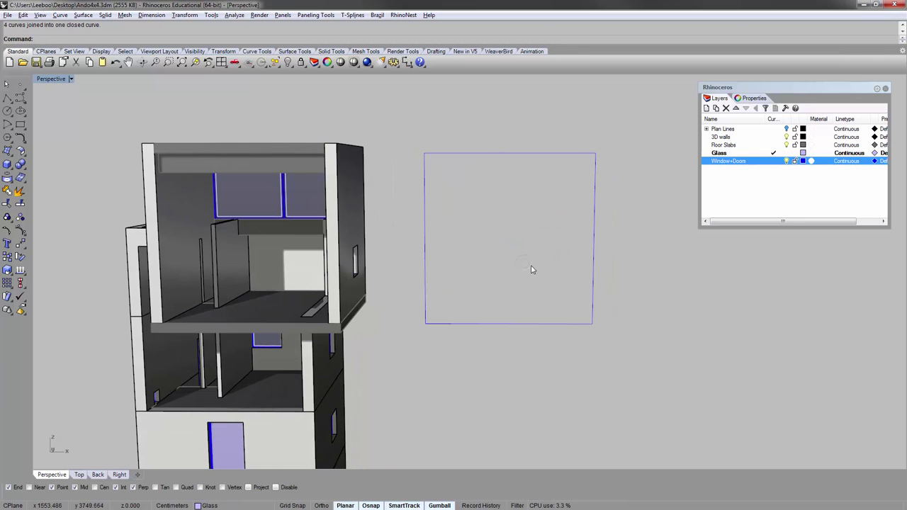
{"action": "left_click", "coordinate": [431, 151]}
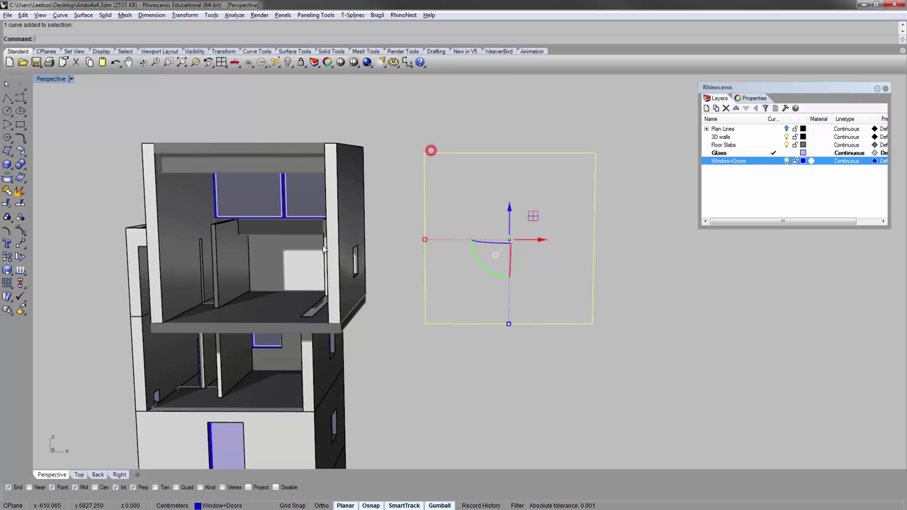
{"action": "double_click", "coordinate": [50, 79]}
{"action": "left_click", "coordinate": [179, 352]}
{"action": "type", "text": "zs"}
{"action": "key", "text": "Return"}
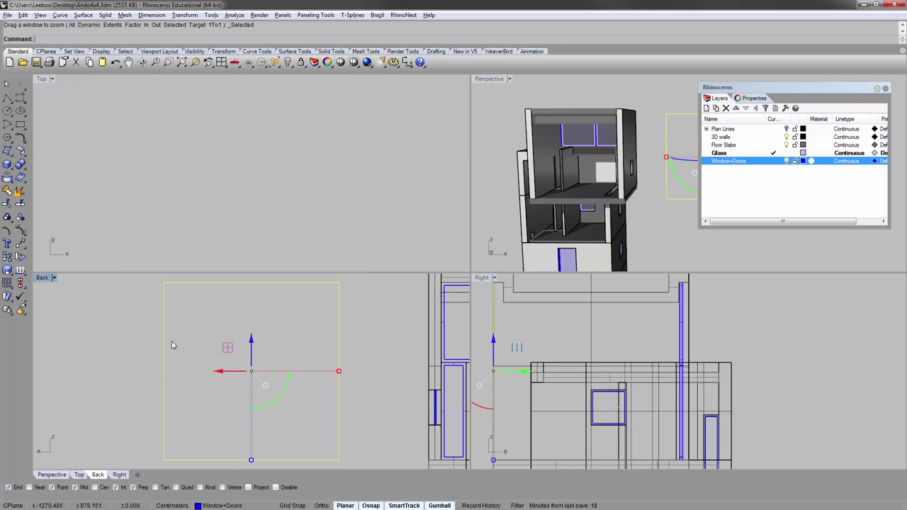
{"action": "left_click", "coordinate": [210, 340]}
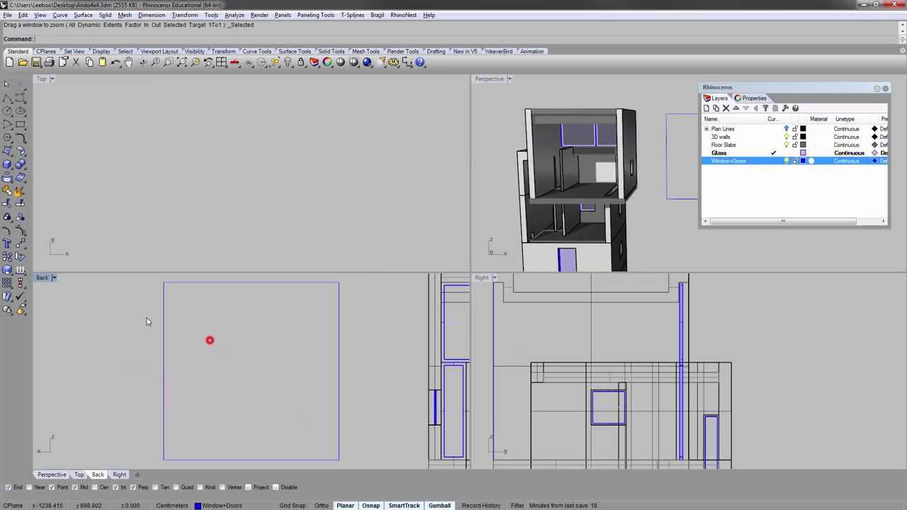
{"action": "double_click", "coordinate": [42, 277]}
{"action": "scroll", "coordinate": [433, 253], "scroll_direction": "down", "scroll_amount": 4}
{"action": "right_click_drag", "start_coordinate": [510, 258], "coordinate": [337, 275]}
{"action": "type", "text": "polyline"}
{"action": "key", "text": "Return"}
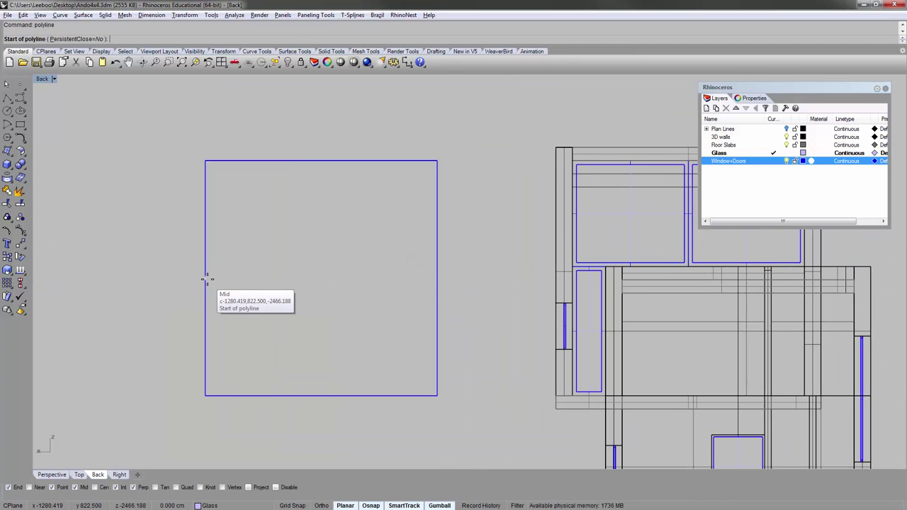
{"action": "left_click", "coordinate": [202, 278]}
{"action": "key", "text": "Escape"}
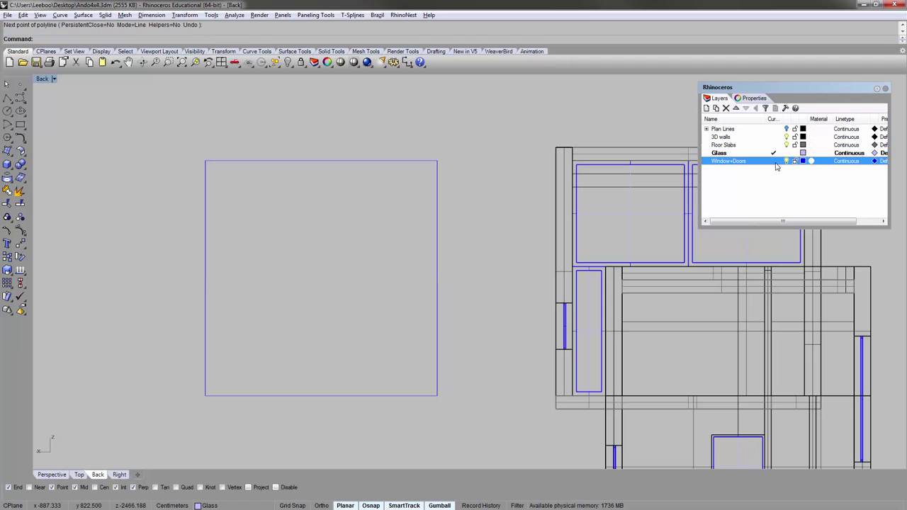
- Make Window+Doors the current layer and draw a horizontal and a vertical polyline between the midpoints of the outline's opposite sides
{"action": "right_click_drag", "start_coordinate": [369, 242], "coordinate": [364, 231]}
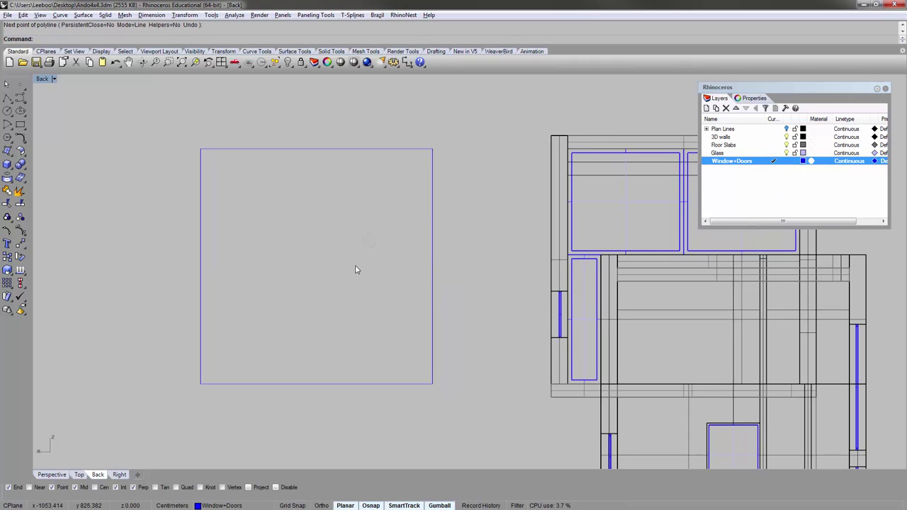
{"action": "left_click", "coordinate": [200, 267]}
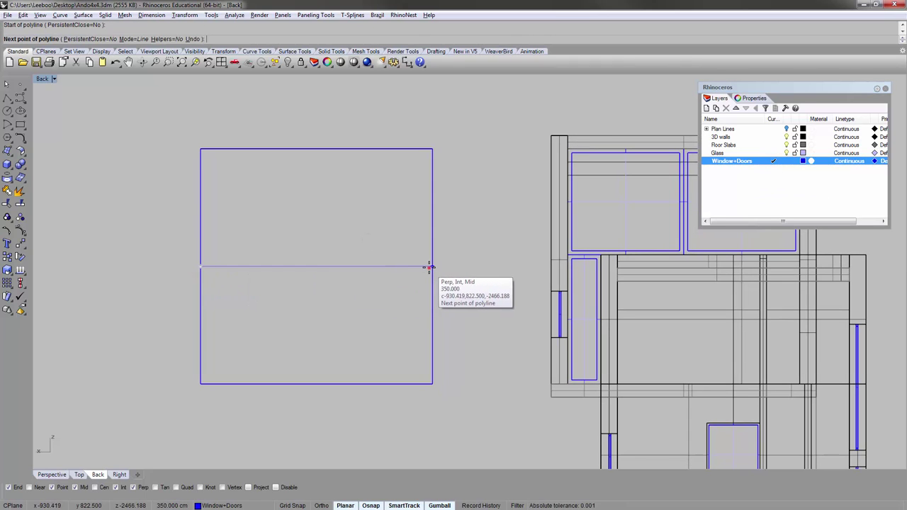
{"action": "left_click", "coordinate": [429, 267]}
{"action": "key", "text": "Return"}
{"action": "key", "text": "Return"}
{"action": "left_click", "coordinate": [315, 153]}
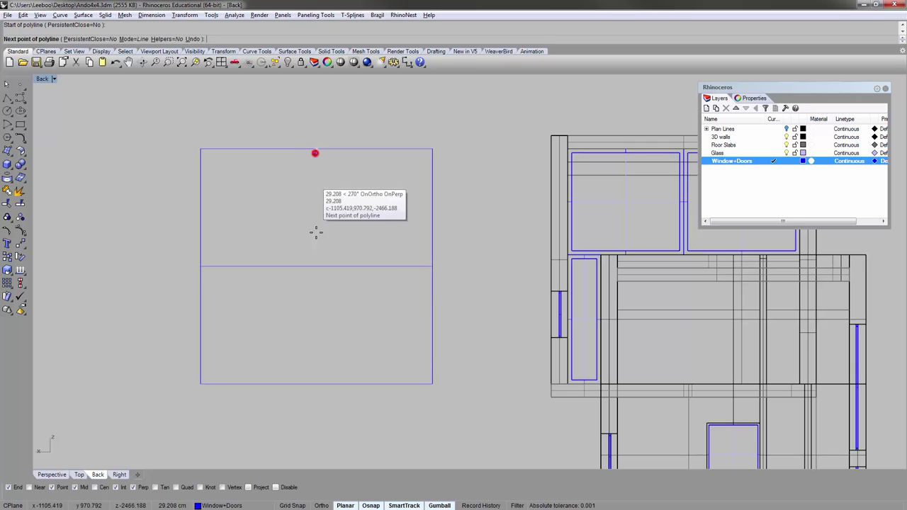
{"action": "left_click", "coordinate": [319, 382]}
{"action": "key", "text": "Return"}
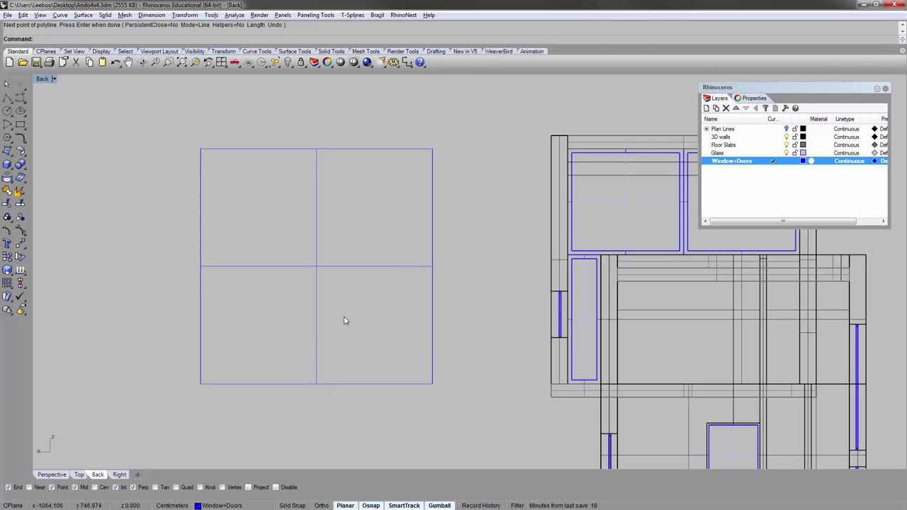
- Offset the vertical midline by 3 cm to both sides
{"action": "key", "text": "Return"}
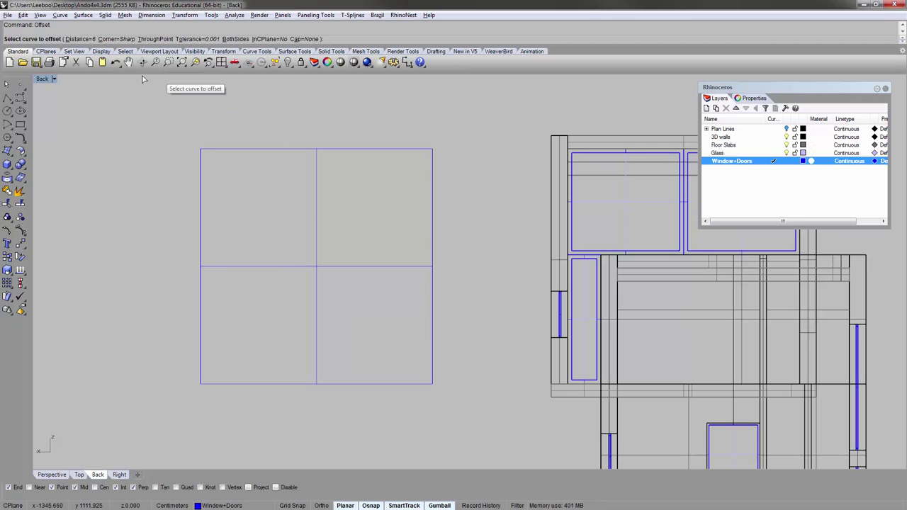
{"action": "left_click", "coordinate": [79, 40]}
{"action": "type", "text": "3"}
{"action": "key", "text": "Return"}
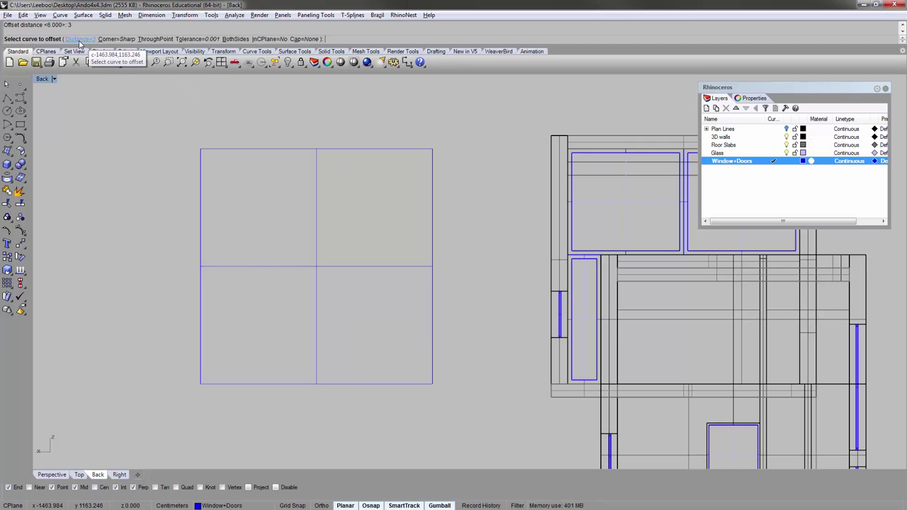
{"action": "scroll", "coordinate": [250, 188], "scroll_direction": "up", "scroll_amount": 3}
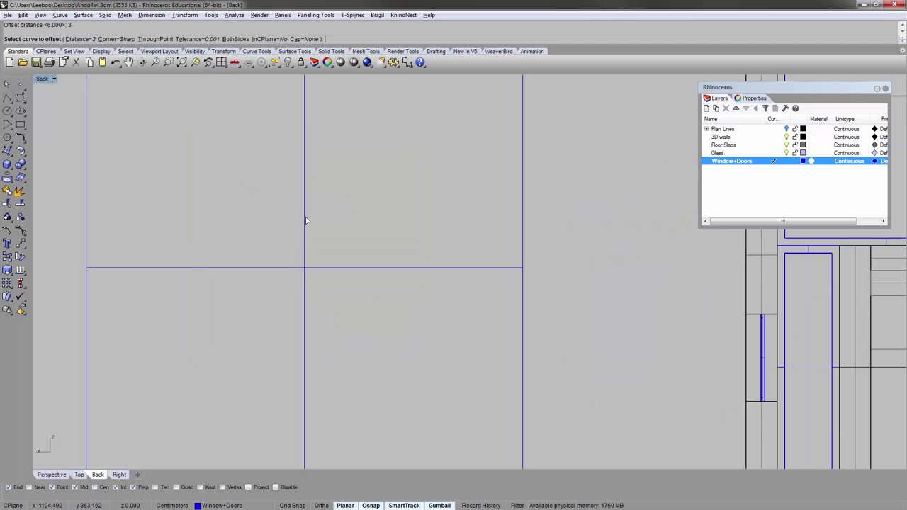
{"action": "left_click", "coordinate": [305, 220]}
{"action": "left_click", "coordinate": [340, 220]}
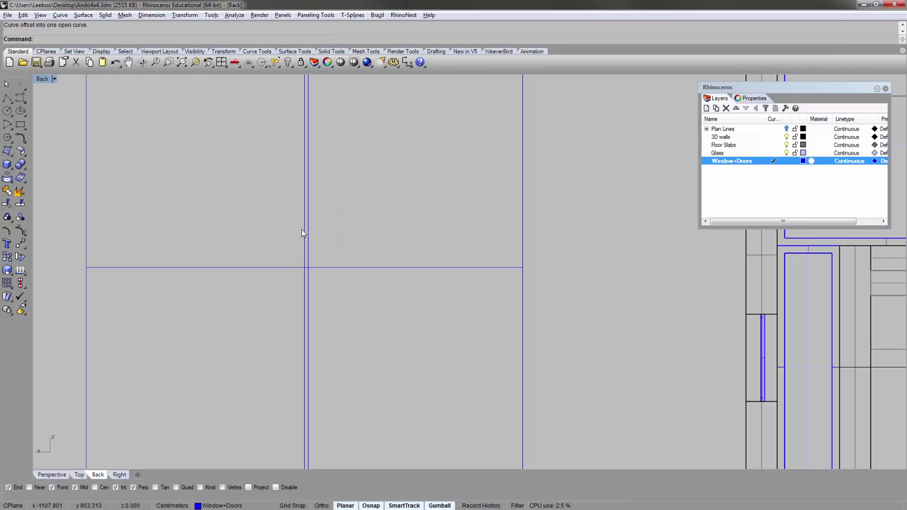
{"action": "key", "text": "Return"}
{"action": "left_click", "coordinate": [210, 216]}
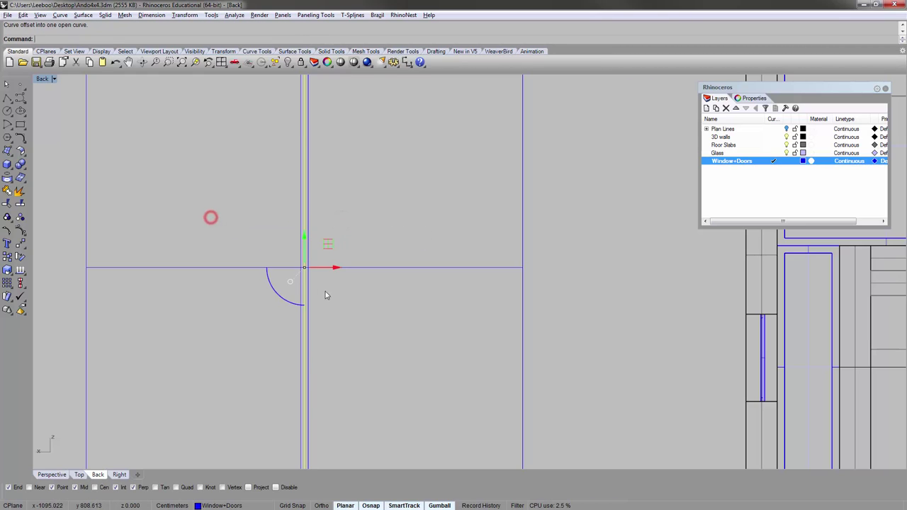
- Offset the horizontal midline by 3 cm both upwards and downwards
{"action": "left_click", "coordinate": [333, 268]}
{"action": "key", "text": "Return"}
{"action": "left_click", "coordinate": [344, 227]}
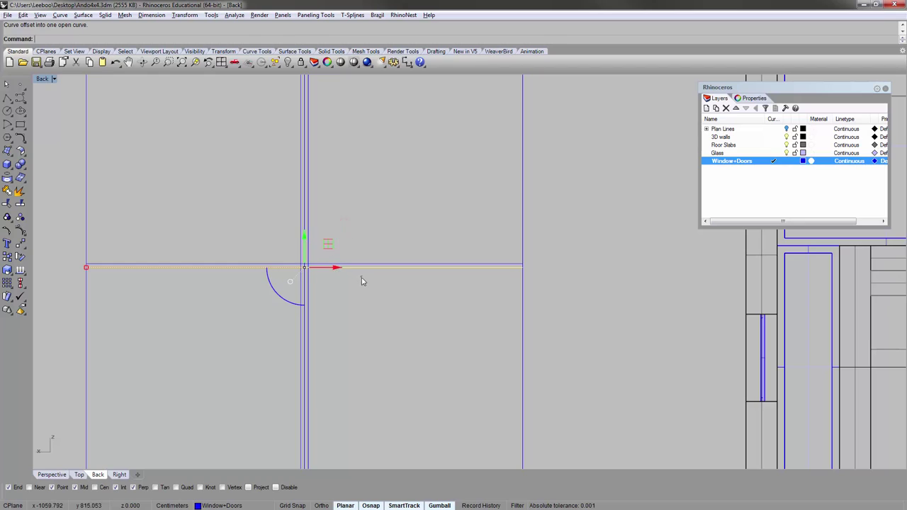
{"action": "key", "text": "Return"}
{"action": "left_click", "coordinate": [361, 334]}
{"action": "left_click", "coordinate": [420, 340]}
- Delete the two original midlines between the offset mullion lines
{"action": "right_click_drag", "start_coordinate": [342, 277], "coordinate": [307, 297]}
{"action": "scroll", "coordinate": [270, 288], "scroll_direction": "up", "scroll_amount": 6}
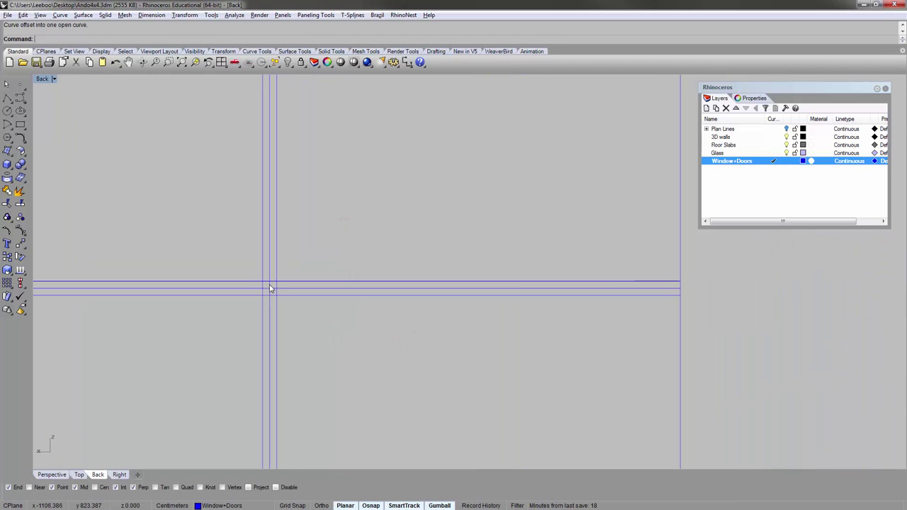
{"action": "scroll", "coordinate": [275, 288], "scroll_direction": "up", "scroll_amount": 2}
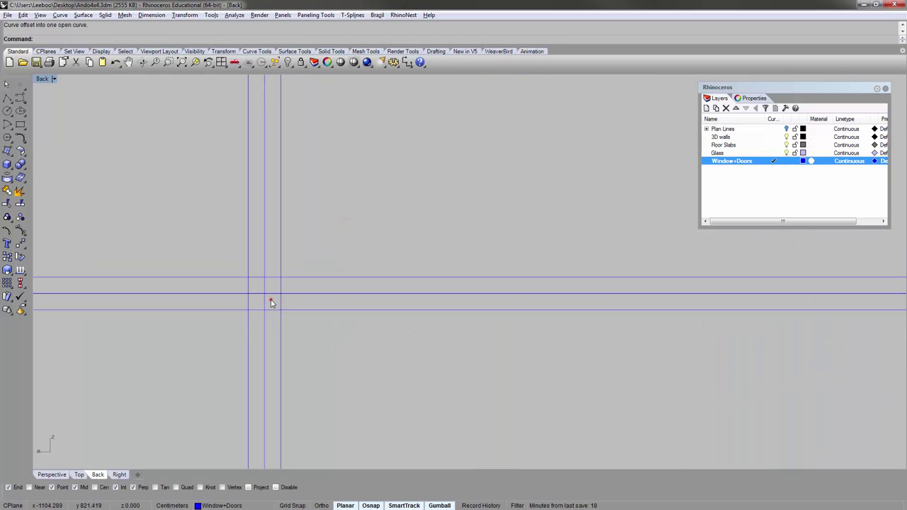
{"action": "left_click_drag", "start_coordinate": [270, 300], "coordinate": [256, 290]}
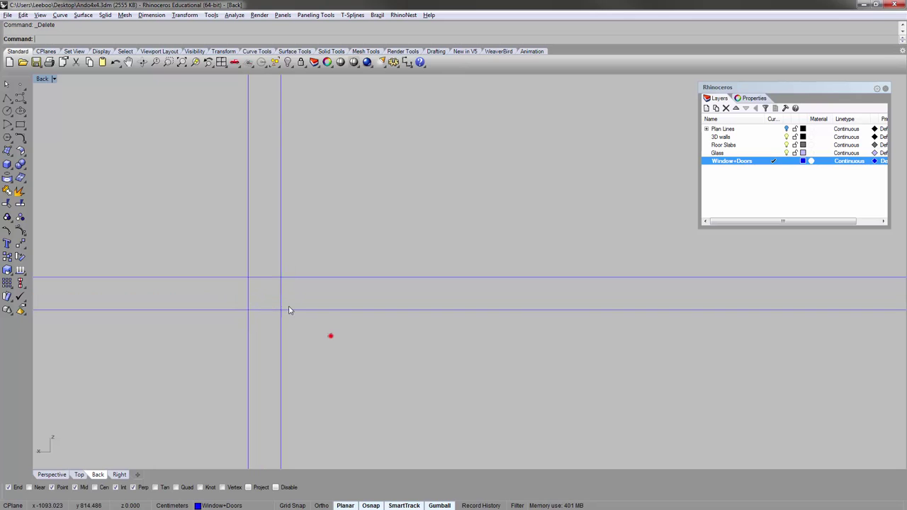
- Trim the four offset lines against each other to open the crossing at the centre of the mullions
{"action": "left_click_drag", "start_coordinate": [331, 335], "coordinate": [213, 254]}
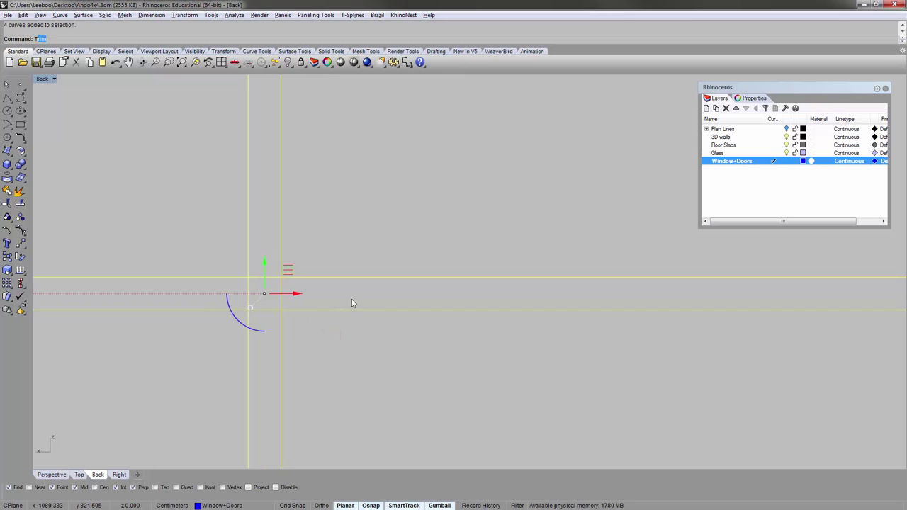
{"action": "key", "text": "Return"}
{"action": "left_click", "coordinate": [283, 289]}
{"action": "left_click", "coordinate": [269, 276]}
{"action": "left_click", "coordinate": [249, 285]}
{"action": "left_click", "coordinate": [262, 312]}
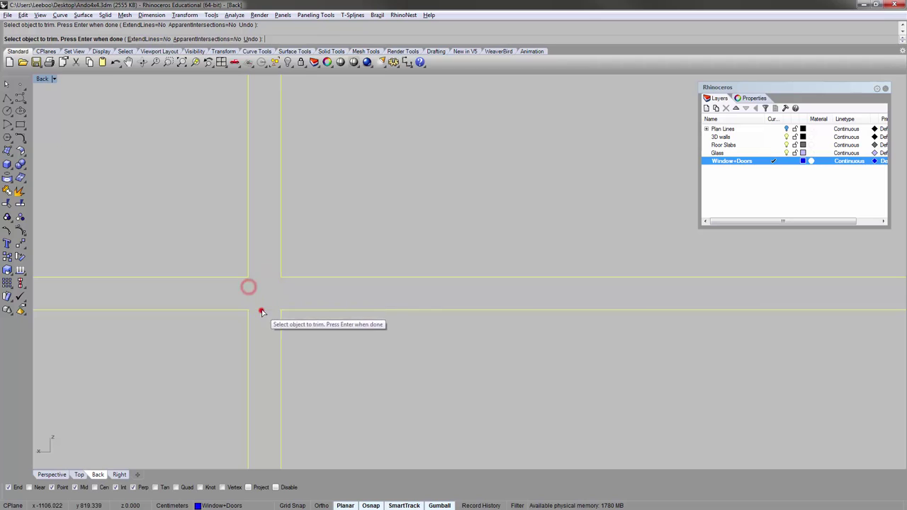
{"action": "key", "text": "Return"}
- Close the right end of the horizontal mullion with a short polyline between its two line endpoints
{"action": "scroll", "coordinate": [326, 248], "scroll_direction": "down", "scroll_amount": 6}
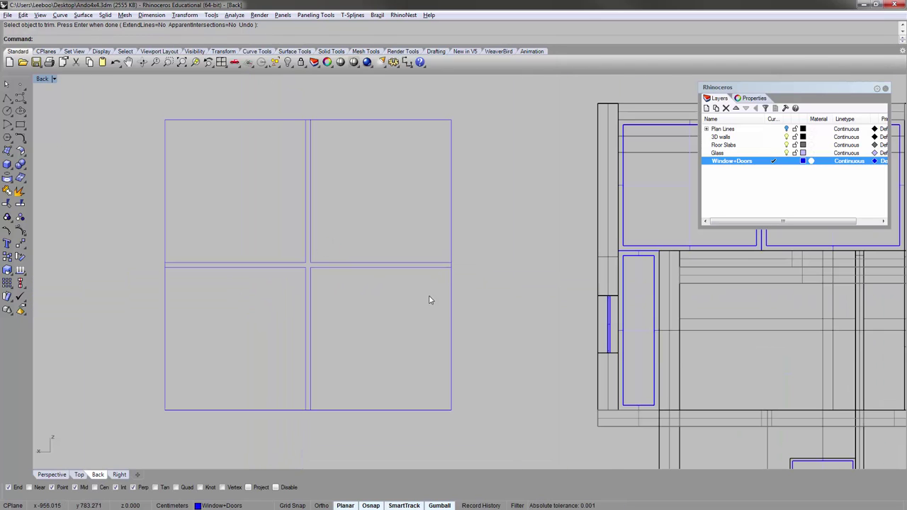
{"action": "right_click_drag", "start_coordinate": [425, 293], "coordinate": [402, 287]}
{"action": "type", "text": "polyline"}
{"action": "key", "text": "Return"}
{"action": "scroll", "coordinate": [402, 287], "scroll_direction": "up", "scroll_amount": 6}
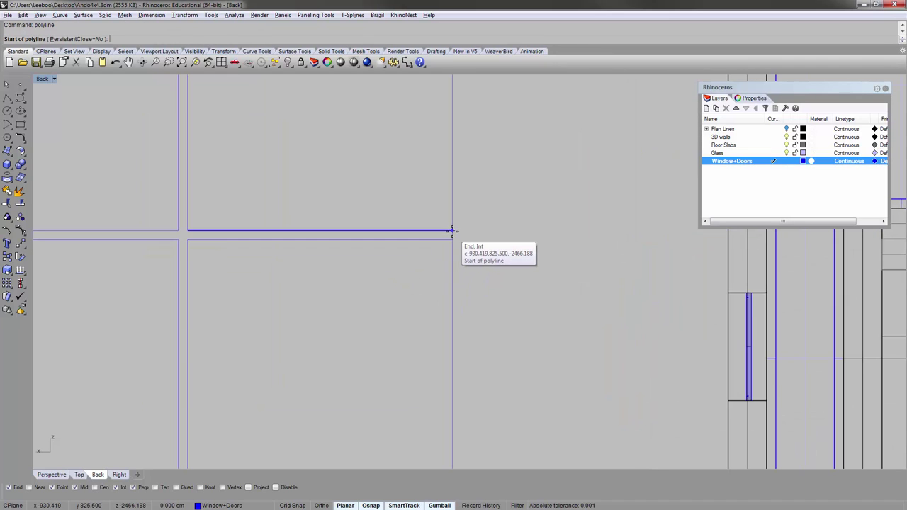
{"action": "left_click", "coordinate": [451, 231]}
{"action": "scroll", "coordinate": [450, 255], "scroll_direction": "down", "scroll_amount": 4}
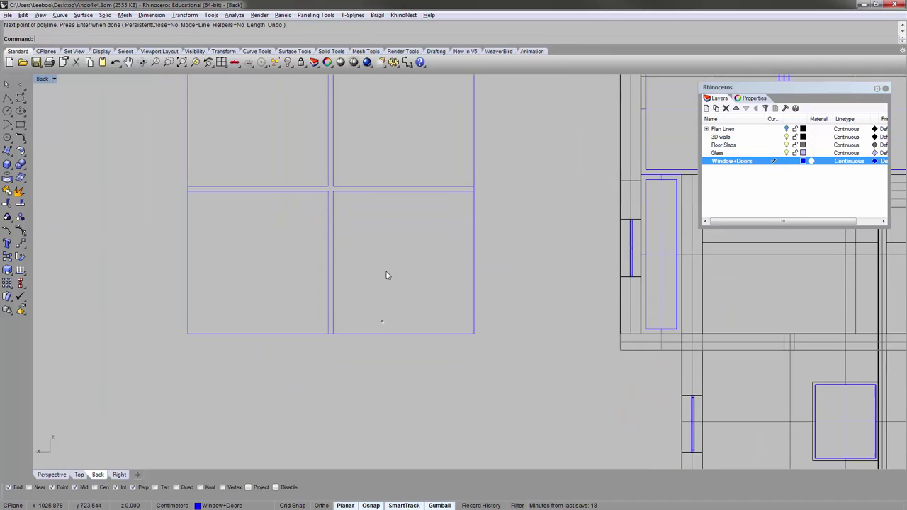
- Close the lower end of the vertical mullion with a short polyline between its two line endpoints
{"action": "scroll", "coordinate": [328, 339], "scroll_direction": "up", "scroll_amount": 6}
{"action": "key", "text": "Return"}
{"action": "left_click", "coordinate": [338, 327]}
{"action": "left_click", "coordinate": [345, 327]}
{"action": "key", "text": "Return"}
{"action": "scroll", "coordinate": [345, 328], "scroll_direction": "down", "scroll_amount": 8}
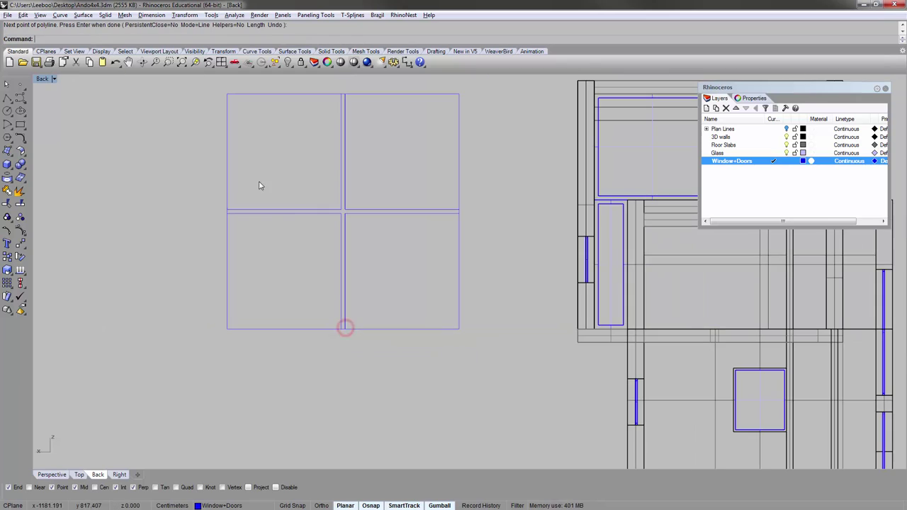
- Close the left end of the horizontal mullion with a 6 cm polyline between its two line endpoints
{"action": "key", "text": "Return"}
{"action": "scroll", "coordinate": [230, 199], "scroll_direction": "up", "scroll_amount": 6}
{"action": "left_click", "coordinate": [223, 216]}
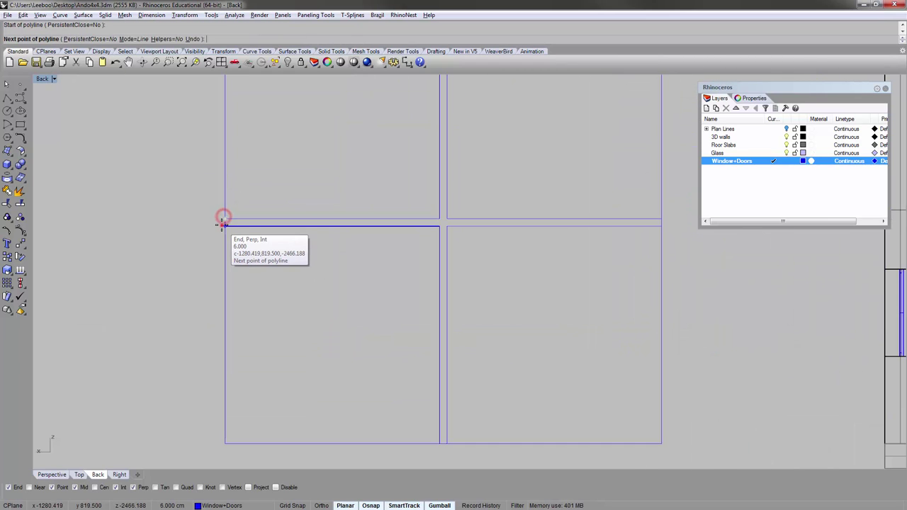
{"action": "left_click", "coordinate": [221, 225]}
{"action": "key", "text": "Return"}
- Close the upper end of the vertical mullion with a 6 cm polyline between its two line endpoints
{"action": "right_click_drag", "start_coordinate": [345, 221], "coordinate": [290, 307]}
{"action": "key", "text": "Return"}
{"action": "left_click", "coordinate": [385, 88]}
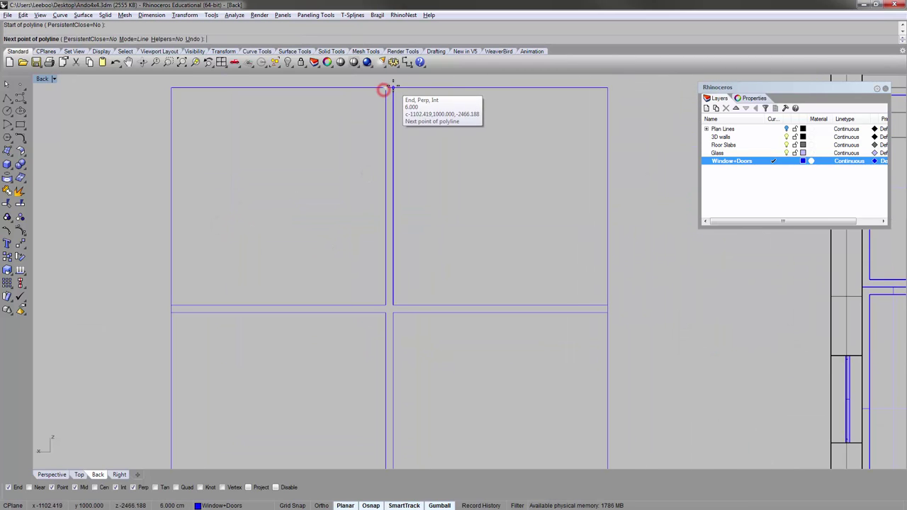
{"action": "left_click", "coordinate": [393, 86]}
{"action": "key", "text": "Return"}
{"action": "scroll", "coordinate": [403, 117], "scroll_direction": "down", "scroll_amount": 6}
{"action": "right_click_drag", "start_coordinate": [500, 108], "coordinate": [475, 126]}
{"action": "scroll", "coordinate": [475, 126], "scroll_direction": "down", "scroll_amount": 2}
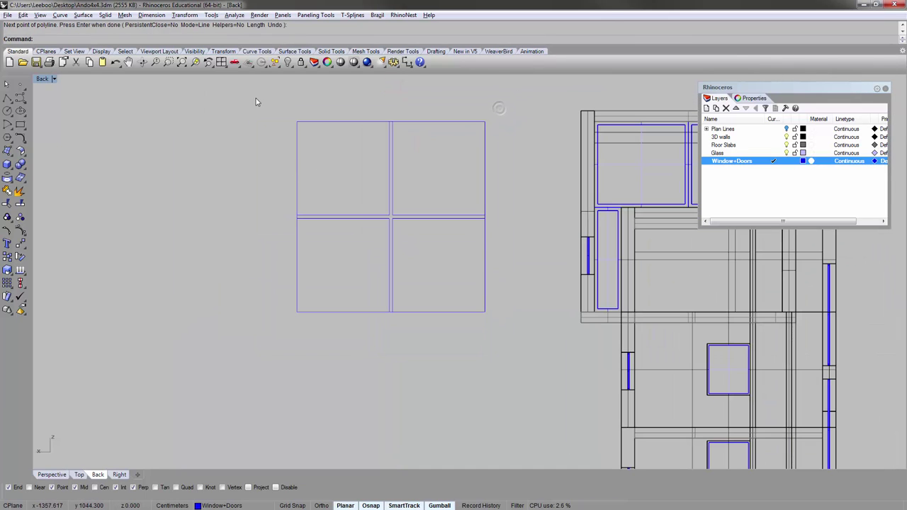
- Join all the horizontal and vertical mullion lines and end caps into one closed cross-shaped curve
{"action": "left_click_drag", "start_coordinate": [382, 300], "coordinate": [362, 302]}
{"action": "scroll", "coordinate": [320, 177], "scroll_direction": "up", "scroll_amount": 2}
{"action": "right_click_drag", "start_coordinate": [320, 177], "coordinate": [254, 181]}
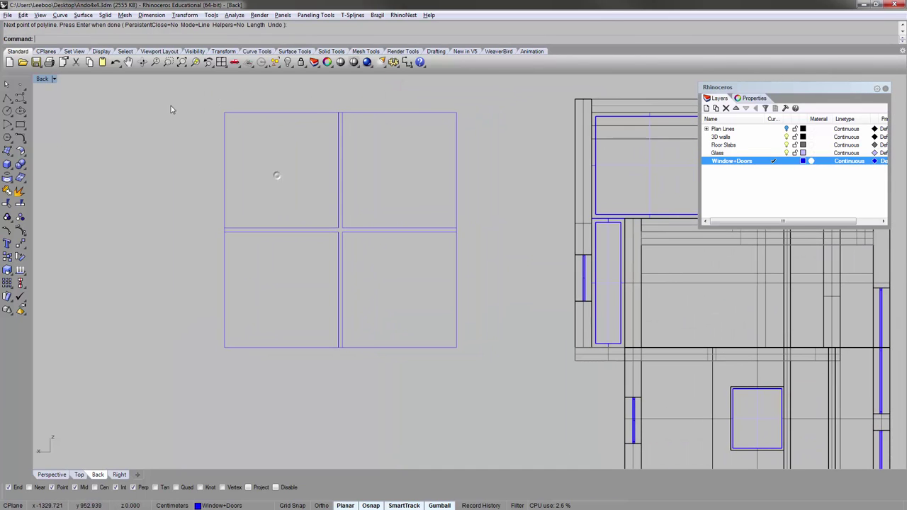
{"action": "left_click_drag", "start_coordinate": [480, 255], "coordinate": [503, 290]}
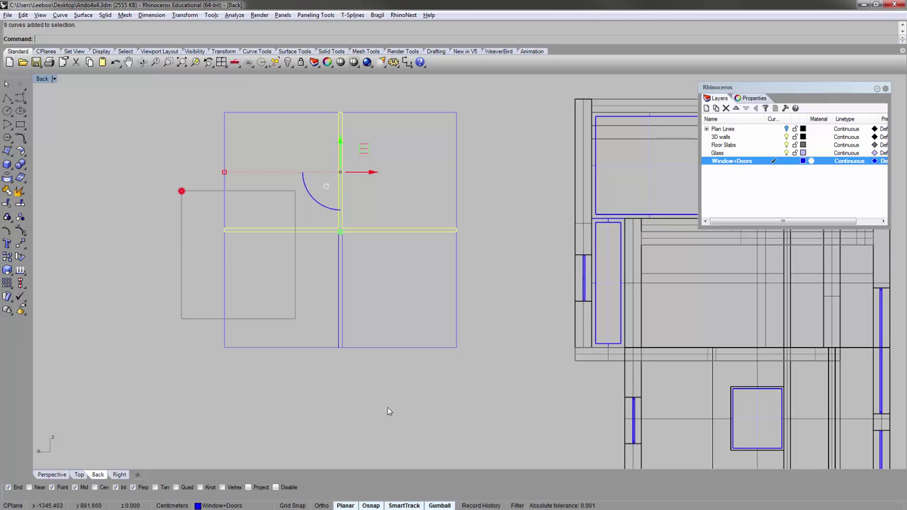
{"action": "left_click_drag", "start_coordinate": [388, 407], "coordinate": [402, 426], "text": "shift"}
{"action": "right_click_drag", "start_coordinate": [423, 344], "coordinate": [370, 375]}
{"action": "scroll", "coordinate": [301, 243], "scroll_direction": "up", "scroll_amount": 6}
{"action": "scroll", "coordinate": [301, 243], "scroll_direction": "down", "scroll_amount": 6}
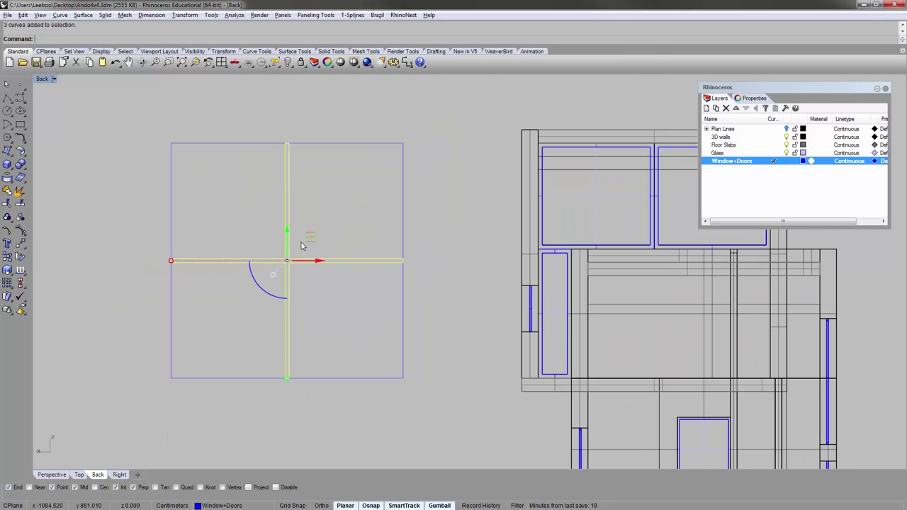
{"action": "key", "text": "ctrl+j"}
{"action": "left_click", "coordinate": [340, 280]}
{"action": "left_click", "coordinate": [342, 261]}
{"action": "right_click_drag", "start_coordinate": [315, 300], "coordinate": [301, 252]}
{"action": "left_click", "coordinate": [352, 283]}
{"action": "right_click_drag", "start_coordinate": [333, 282], "coordinate": [267, 300]}
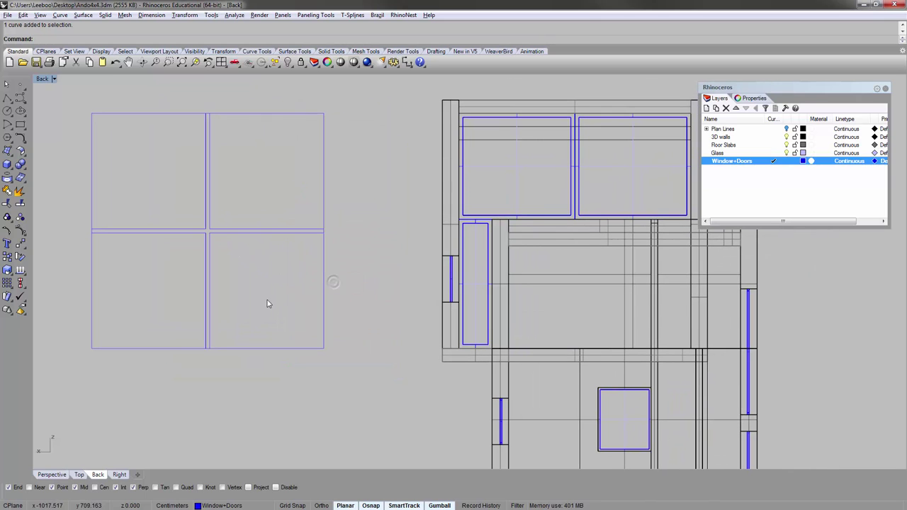
- Draw a rectangle for the upper-left pane, from the window's outer corner to the inner corner of the mullion cross
{"action": "right_click_drag", "start_coordinate": [93, 153], "coordinate": [130, 154]}
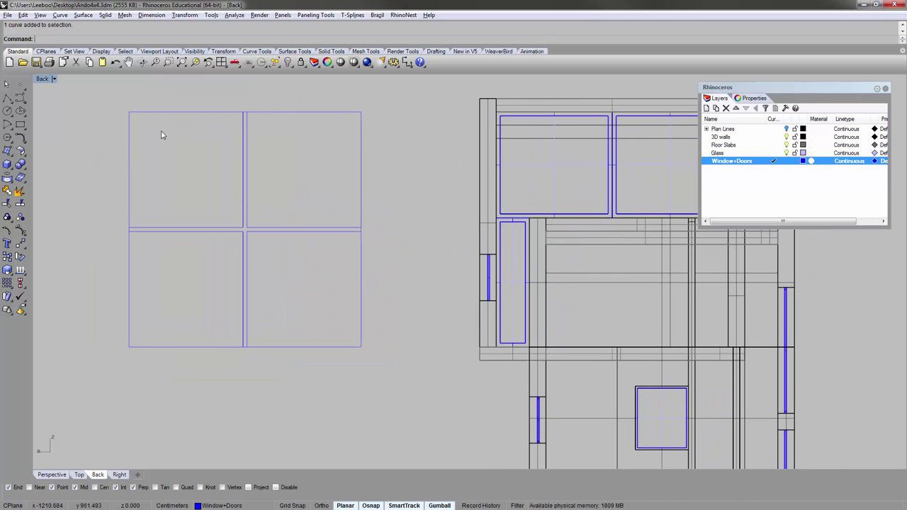
{"action": "left_click", "coordinate": [19, 127]}
{"action": "scroll", "coordinate": [151, 149], "scroll_direction": "up", "scroll_amount": 6}
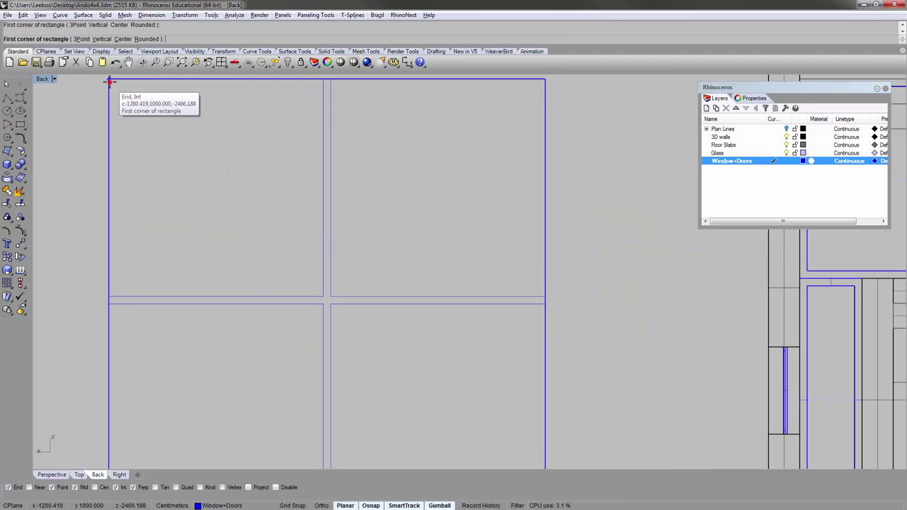
{"action": "left_click", "coordinate": [109, 81]}
{"action": "scroll", "coordinate": [110, 83], "scroll_direction": "down", "scroll_amount": 4}
{"action": "left_click", "coordinate": [245, 217]}
- Delete the large outer square around the mullion cross
{"action": "right_click_drag", "start_coordinate": [247, 205], "coordinate": [241, 264]}
{"action": "left_click", "coordinate": [319, 141]}
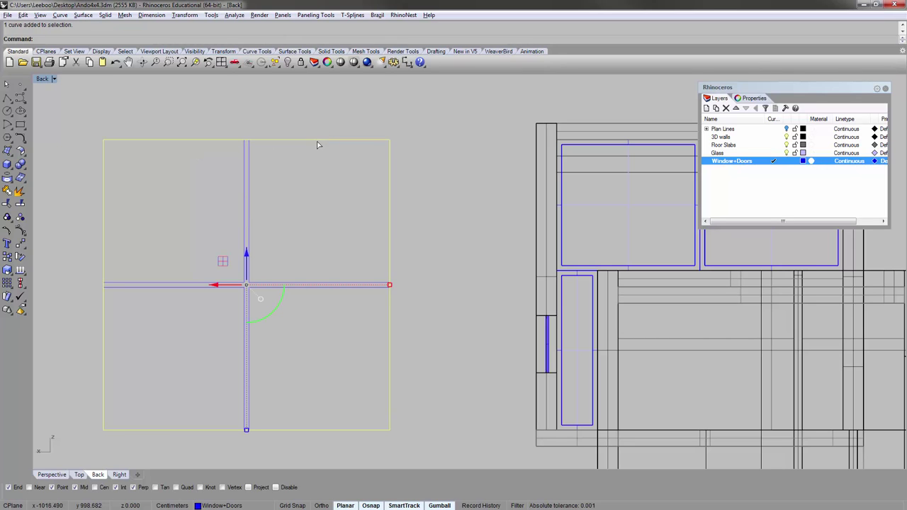
{"action": "key", "text": "Delete"}
{"action": "right_click_drag", "start_coordinate": [288, 159], "coordinate": [285, 148]}
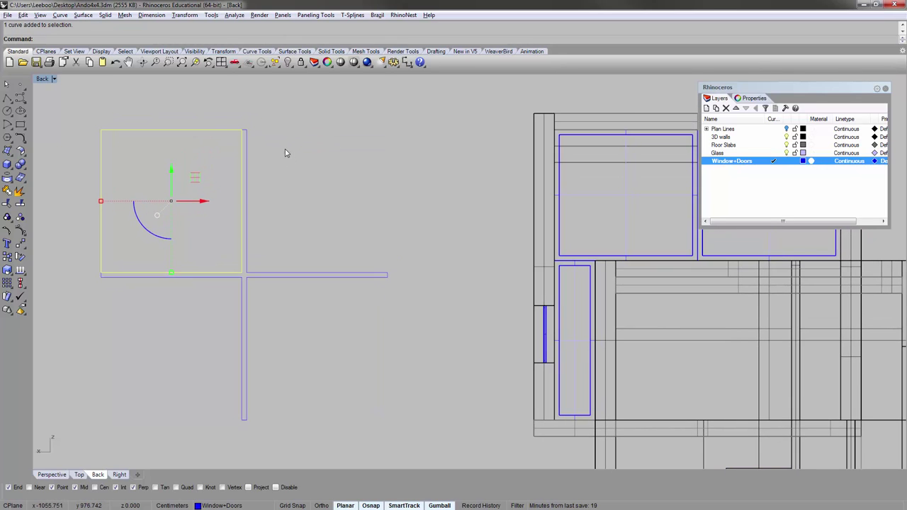
- Mirror a copy of the upper-left pane rectangle across the vertical centreline of the mullion cross
{"action": "type", "text": "mi"}
{"action": "key", "text": "Return"}
{"action": "right_click_drag", "start_coordinate": [262, 281], "coordinate": [280, 235]}
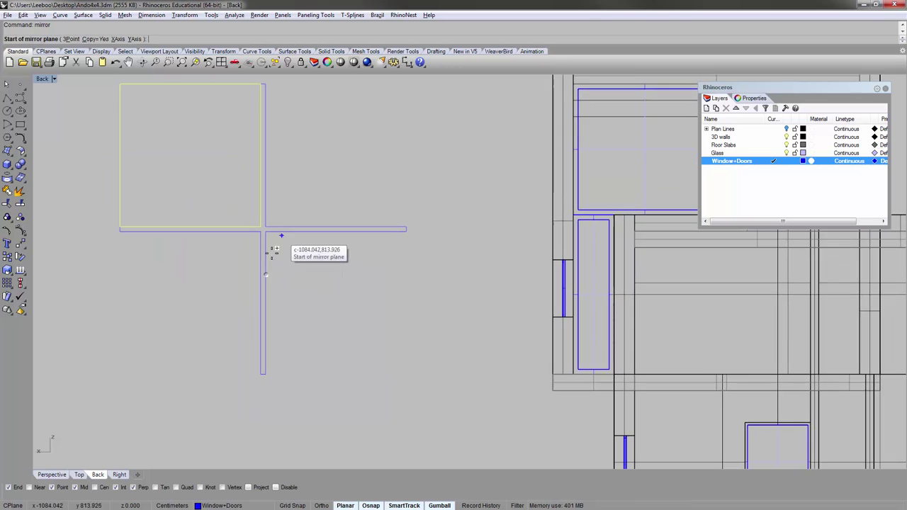
{"action": "scroll", "coordinate": [258, 346], "scroll_direction": "up", "scroll_amount": 4}
{"action": "scroll", "coordinate": [266, 407], "scroll_direction": "up", "scroll_amount": 4}
{"action": "left_click", "coordinate": [261, 380]}
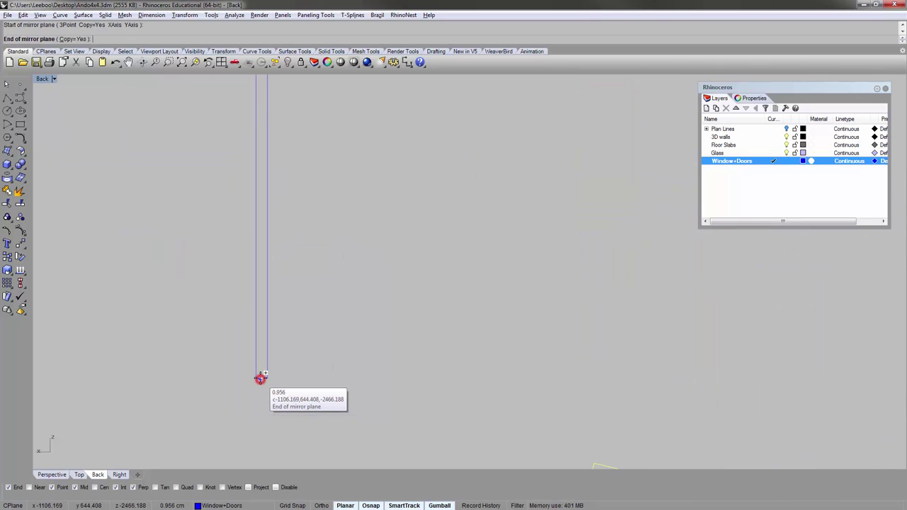
{"action": "scroll", "coordinate": [260, 386], "scroll_direction": "down", "scroll_amount": 5}
{"action": "left_click", "coordinate": [259, 395]}
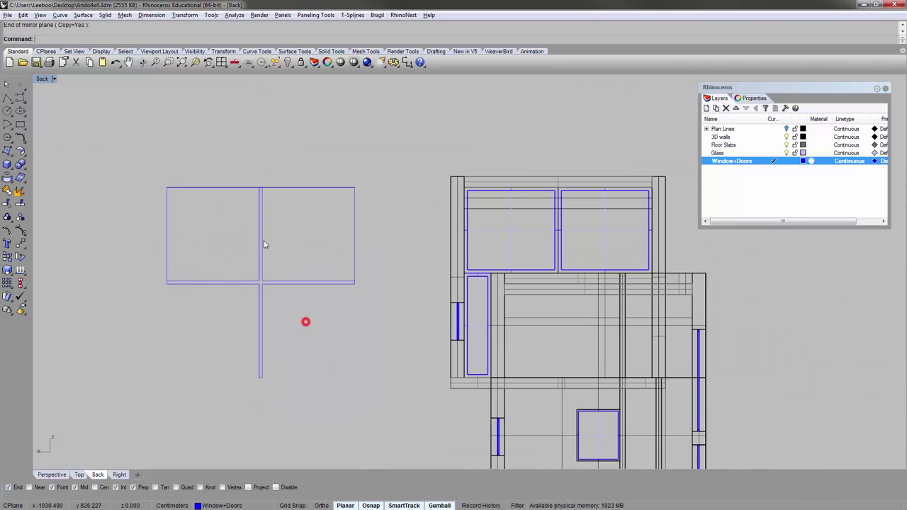
- Mirror copies of the two upper pane rectangles across the horizontal centreline of the mullion cross
{"action": "scroll", "coordinate": [353, 276], "scroll_direction": "up", "scroll_amount": 4}
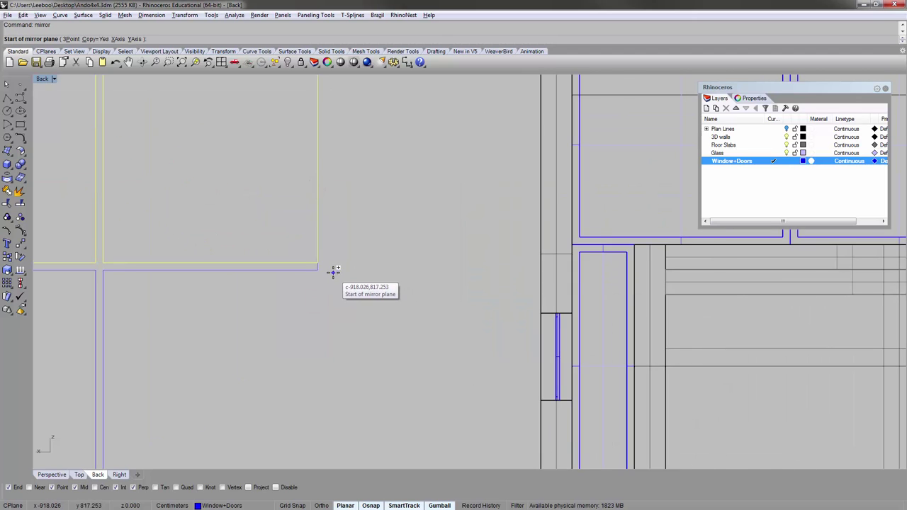
{"action": "scroll", "coordinate": [333, 272], "scroll_direction": "up", "scroll_amount": 3}
{"action": "left_click", "coordinate": [308, 260]}
{"action": "scroll", "coordinate": [433, 250], "scroll_direction": "down", "scroll_amount": 7}
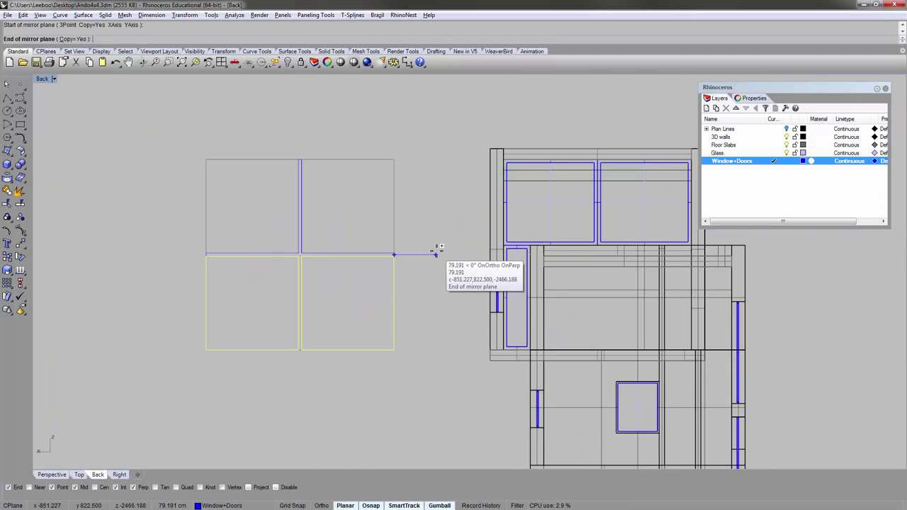
{"action": "scroll", "coordinate": [437, 251], "scroll_direction": "down", "scroll_amount": 2}
{"action": "left_click", "coordinate": [437, 251]}
{"action": "right_click_drag", "start_coordinate": [443, 298], "coordinate": [415, 296]}
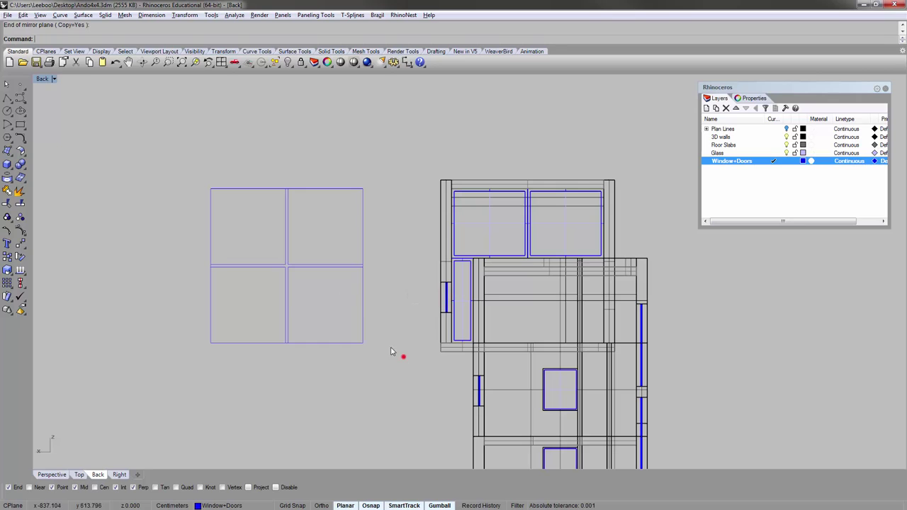
- Extrude the cross-shaped mullion curve 6 cm as a solid in the Perspective view and delete its source curve
{"action": "double_click", "coordinate": [44, 80]}
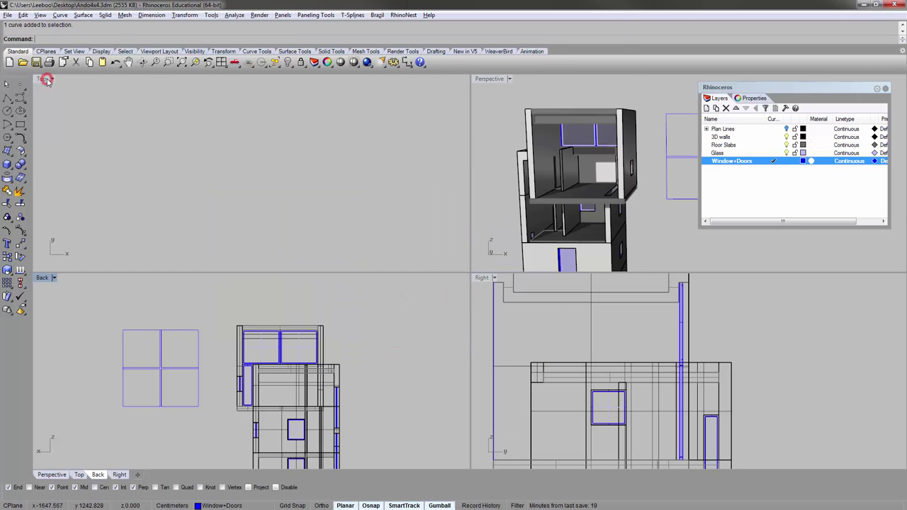
{"action": "double_click", "coordinate": [481, 83]}
{"action": "right_click_drag", "start_coordinate": [503, 155], "coordinate": [444, 155]}
{"action": "scroll", "coordinate": [542, 198], "scroll_direction": "up", "scroll_amount": 10}
{"action": "scroll", "coordinate": [535, 179], "scroll_direction": "down", "scroll_amount": 2}
{"action": "left_click", "coordinate": [526, 154]}
{"action": "scroll", "coordinate": [495, 147], "scroll_direction": "down", "scroll_amount": 3}
{"action": "key", "text": "Return"}
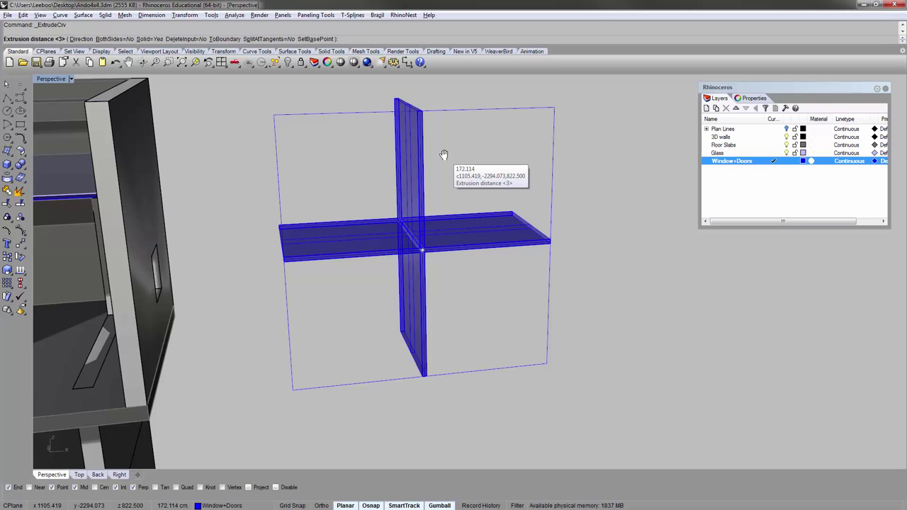
{"action": "key", "text": "Return"}
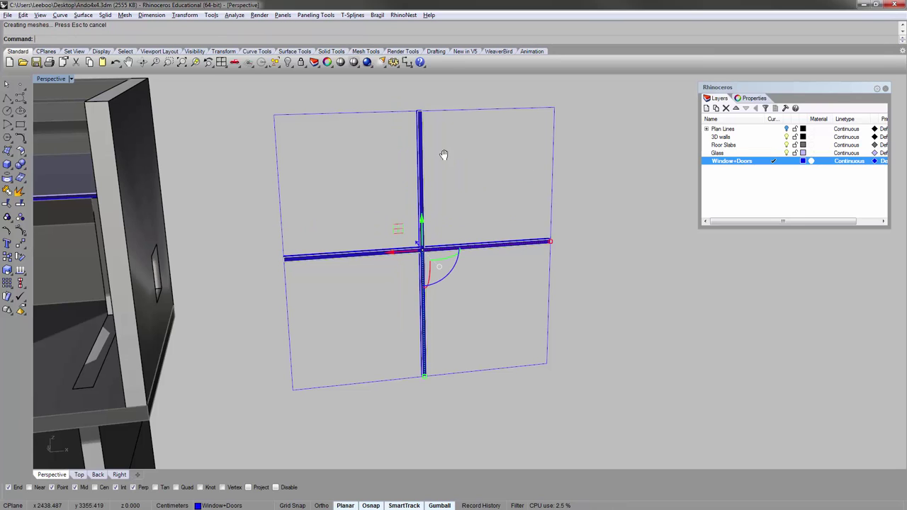
{"action": "key", "text": "Delete"}
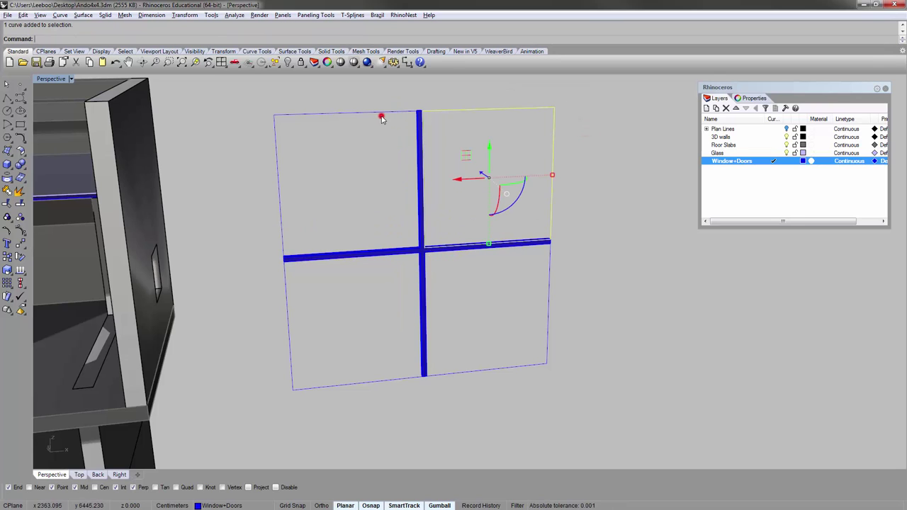
- Extrude the four pane rectangles 3 cm as solids on the Glass layer
{"action": "left_click_drag", "start_coordinate": [347, 425], "coordinate": [325, 370], "text": "shift"}
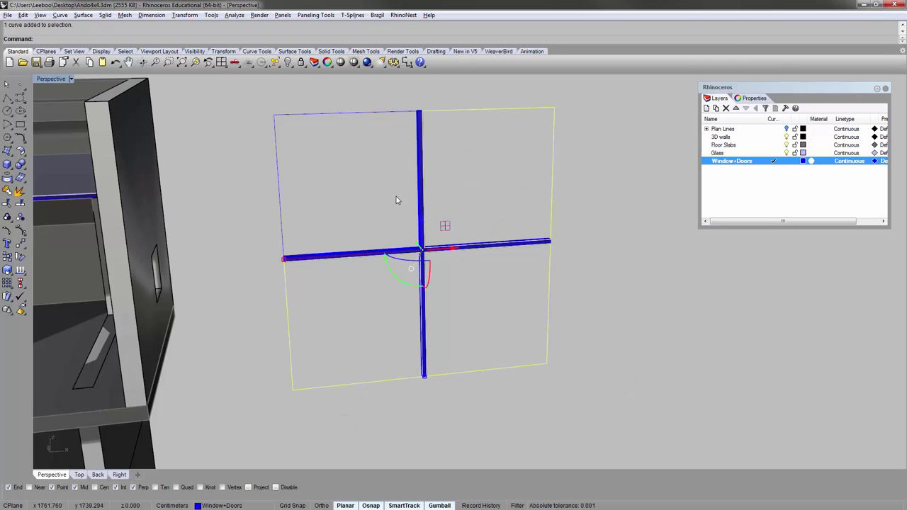
{"action": "right_click", "coordinate": [371, 172]}
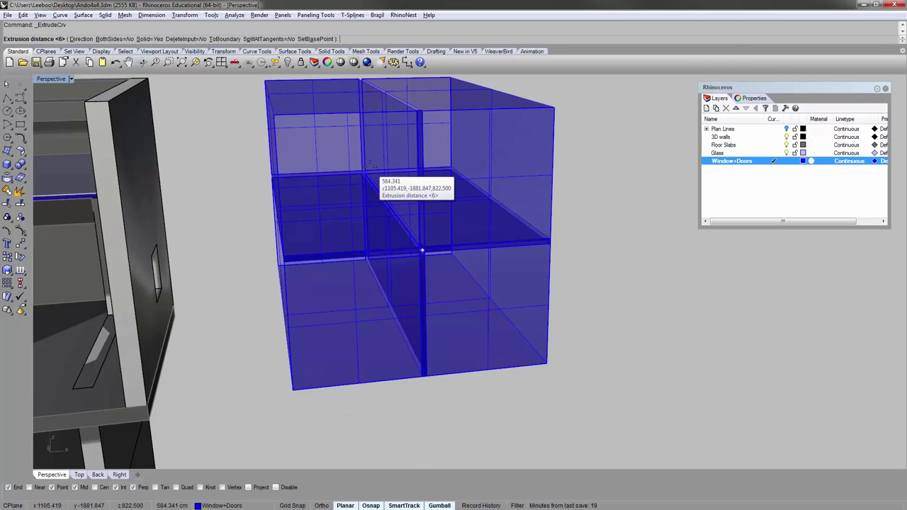
{"action": "left_click", "coordinate": [775, 153]}
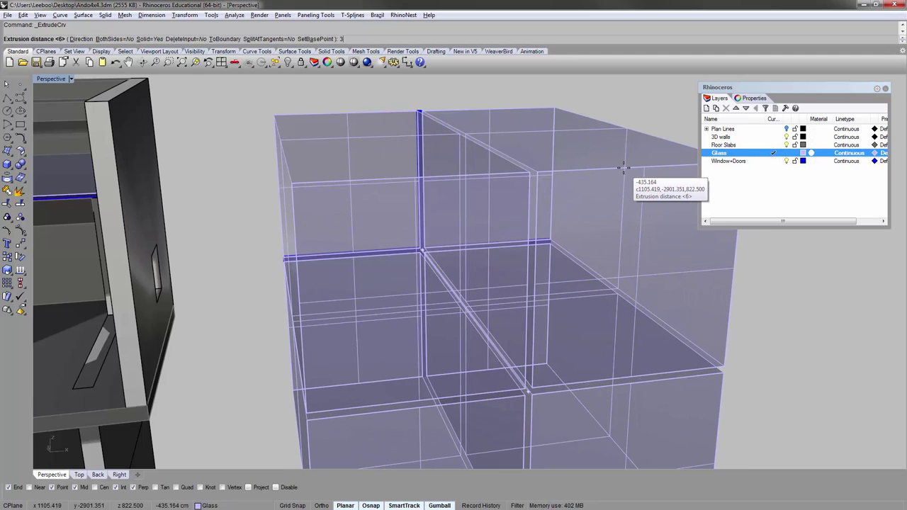
{"action": "type", "text": "3"}
{"action": "key", "text": "Return"}
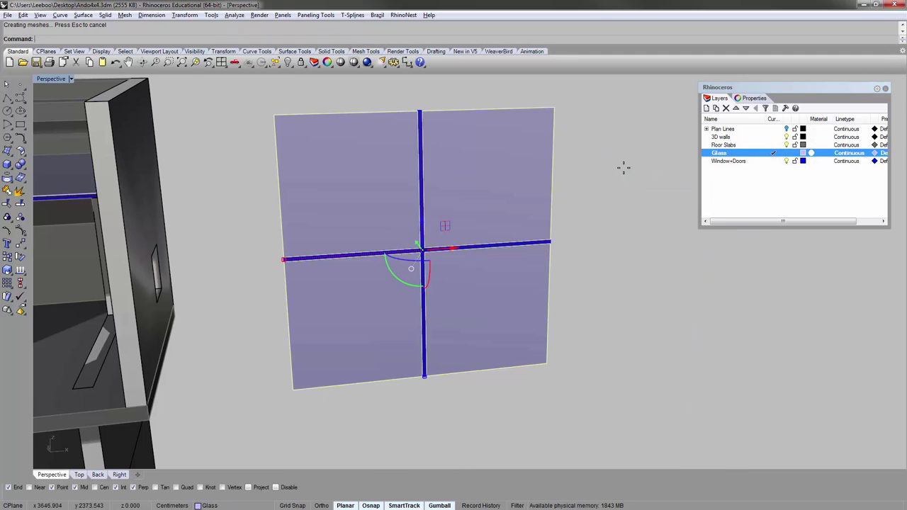
{"action": "key", "text": "Escape"}
- Inspect close up how the glass panes sit against the mullion cross
{"action": "right_click_drag", "start_coordinate": [479, 148], "coordinate": [488, 171]}
{"action": "left_click", "coordinate": [488, 171]}
{"action": "left_click", "coordinate": [406, 161]}
{"action": "left_click", "coordinate": [406, 175]}
{"action": "type", "text": "zs"}
{"action": "key", "text": "Return"}
{"action": "left_click", "coordinate": [420, 99]}
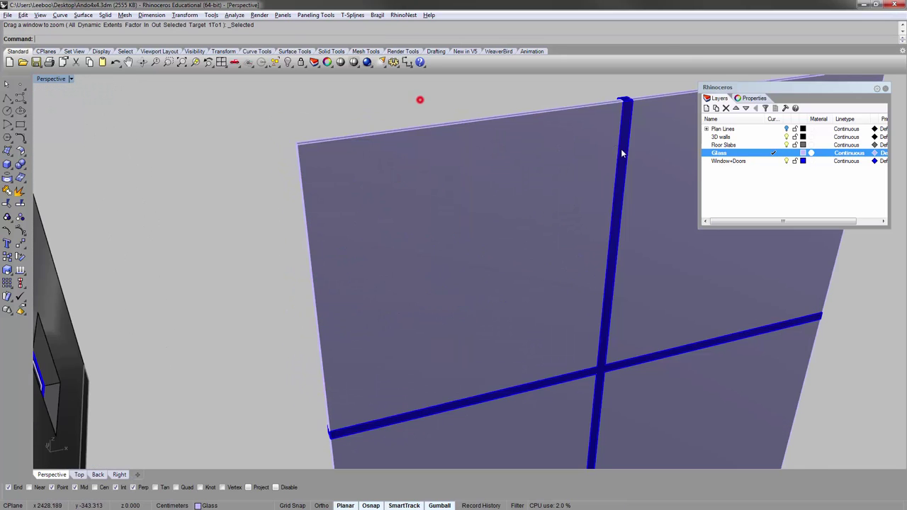
{"action": "right_click_drag", "start_coordinate": [621, 150], "coordinate": [574, 228]}
{"action": "right_click_drag", "start_coordinate": [633, 254], "coordinate": [539, 219], "text": "shift"}
{"action": "left_click_drag", "start_coordinate": [701, 356], "coordinate": [469, 255]}
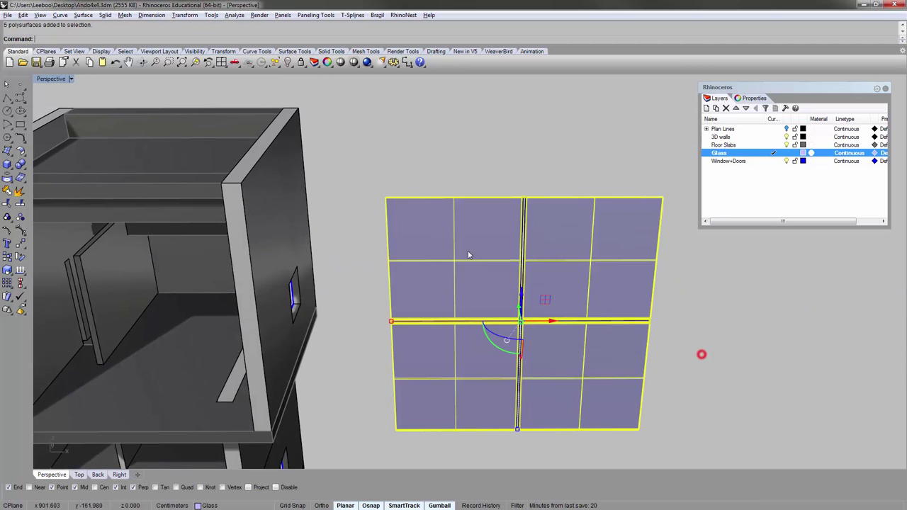
{"action": "right_click_drag", "start_coordinate": [490, 287], "coordinate": [493, 268]}
{"action": "left_click", "coordinate": [614, 396]}
- Move the four glass panes 3 cm through the mullion's depth, snapping to the corner of the vertical mullion's upper end
{"action": "left_click", "coordinate": [549, 318]}
{"action": "left_click", "coordinate": [454, 296], "text": "shift"}
{"action": "left_click_drag", "start_coordinate": [449, 214], "coordinate": [458, 214], "text": "shift"}
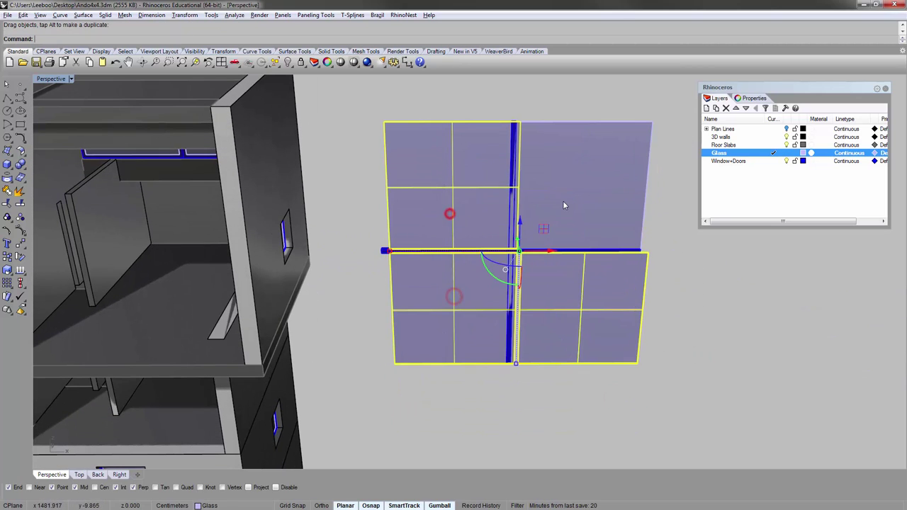
{"action": "key", "text": "ctrl+z"}
{"action": "left_click", "coordinate": [566, 178], "text": "shift"}
{"action": "right_click_drag", "start_coordinate": [535, 147], "coordinate": [534, 200]}
{"action": "scroll", "coordinate": [517, 110], "scroll_direction": "up", "scroll_amount": 12}
{"action": "scroll", "coordinate": [535, 204], "scroll_direction": "down", "scroll_amount": 5}
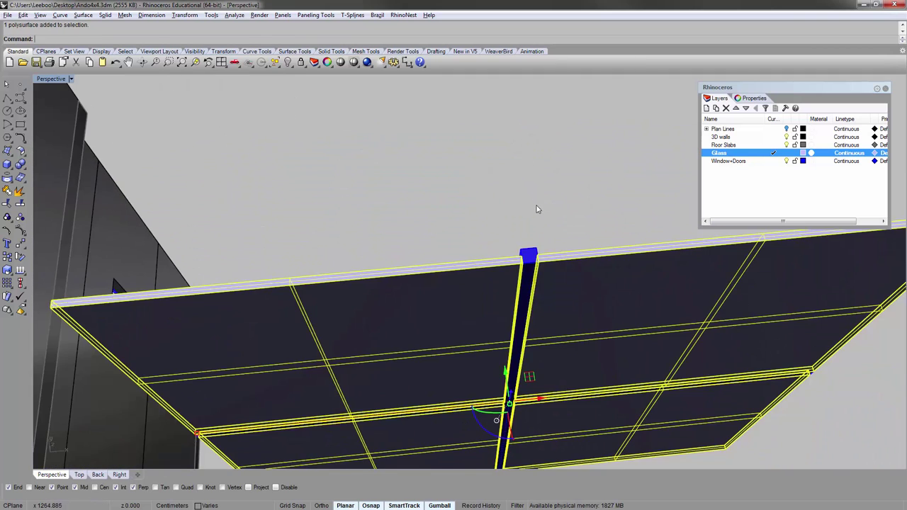
{"action": "scroll", "coordinate": [536, 210], "scroll_direction": "up", "scroll_amount": 7}
{"action": "type", "text": "m"}
{"action": "key", "text": "Return"}
{"action": "left_click", "coordinate": [537, 313]}
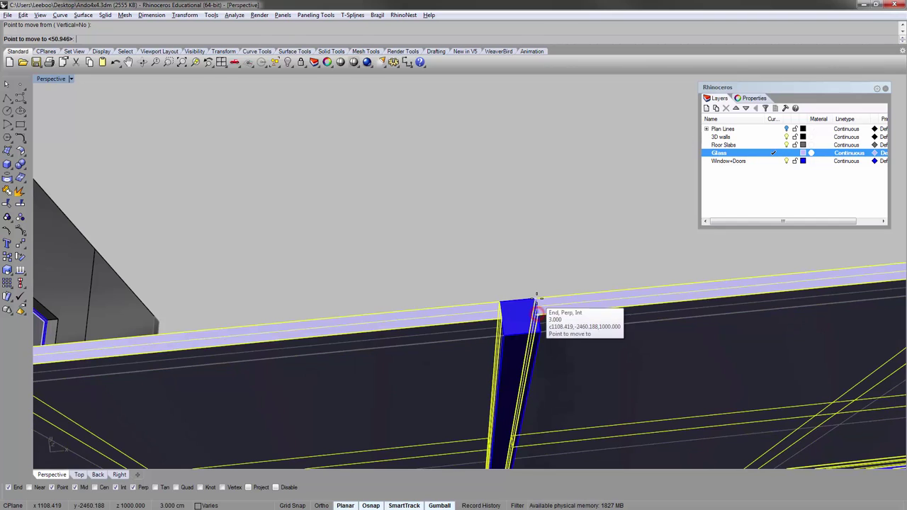
{"action": "left_click", "coordinate": [536, 299]}
{"action": "left_click", "coordinate": [516, 209]}
- Move the cross-shaped face of the mullion that is flush with the glass outward by 3 cm using MoveFace
{"action": "scroll", "coordinate": [462, 168], "scroll_direction": "down", "scroll_amount": 12}
{"action": "right_click_drag", "start_coordinate": [411, 187], "coordinate": [284, 306]}
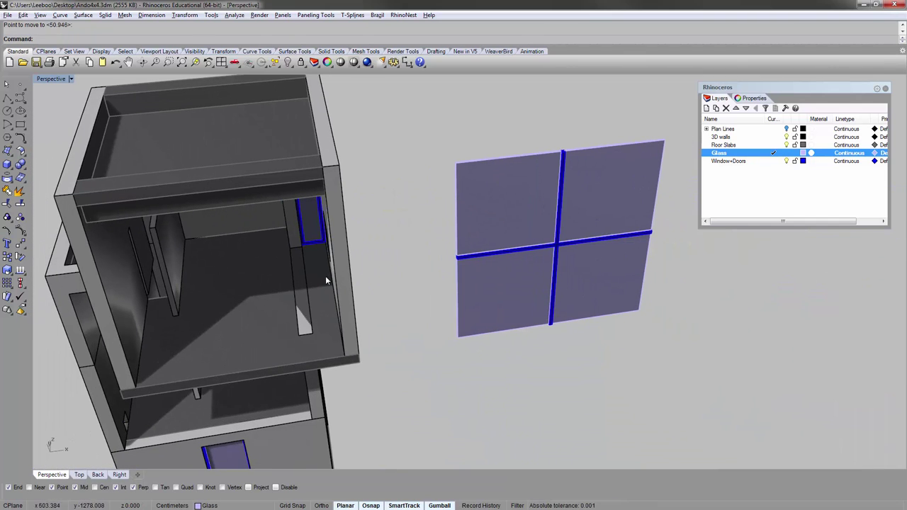
{"action": "right_click_drag", "start_coordinate": [546, 201], "coordinate": [435, 119]}
{"action": "scroll", "coordinate": [339, 292], "scroll_direction": "up", "scroll_amount": 10}
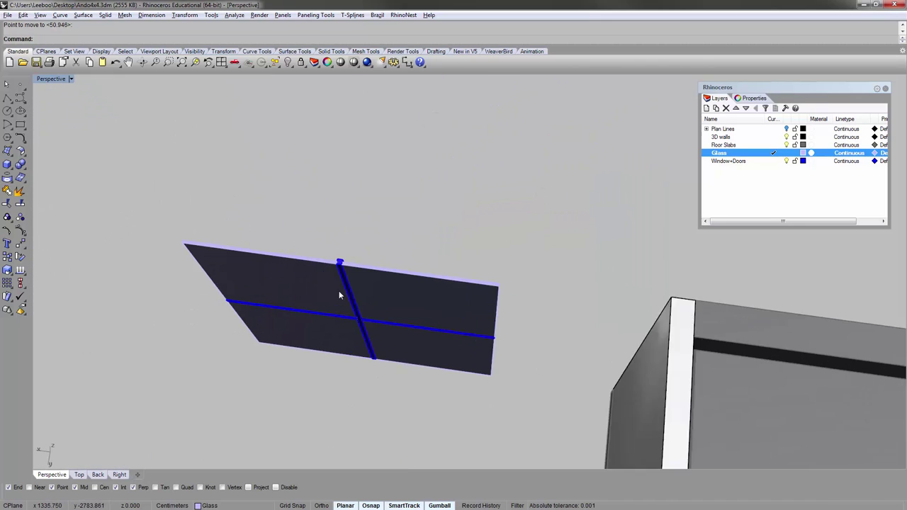
{"action": "scroll", "coordinate": [343, 206], "scroll_direction": "down", "scroll_amount": 3}
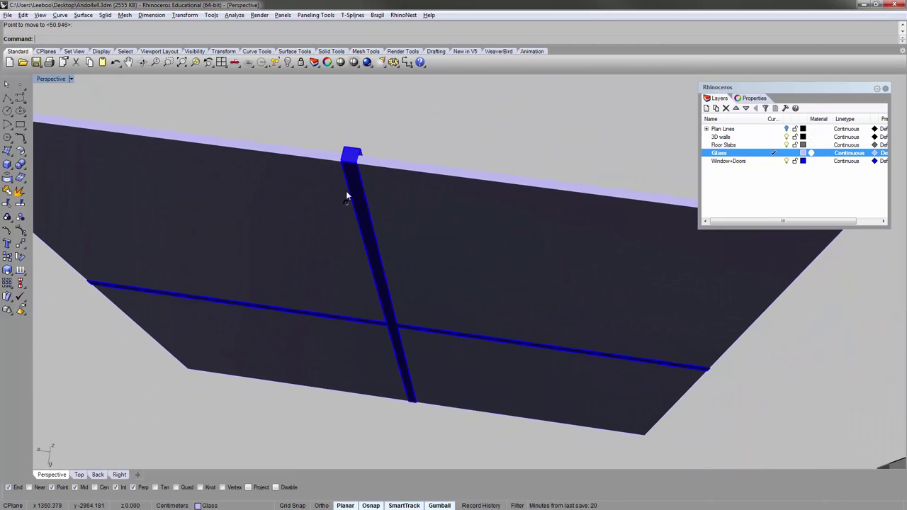
{"action": "type", "text": "MF"}
{"action": "key", "text": "Return"}
{"action": "scroll", "coordinate": [348, 193], "scroll_direction": "up", "scroll_amount": 3}
{"action": "left_click", "coordinate": [350, 163]}
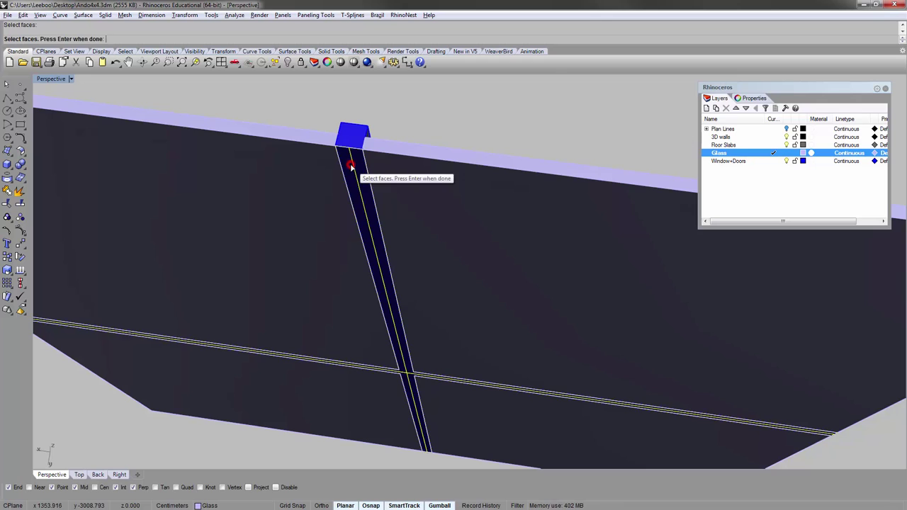
{"action": "key", "text": "Return"}
{"action": "left_click", "coordinate": [364, 148]}
{"action": "left_click", "coordinate": [363, 147]}
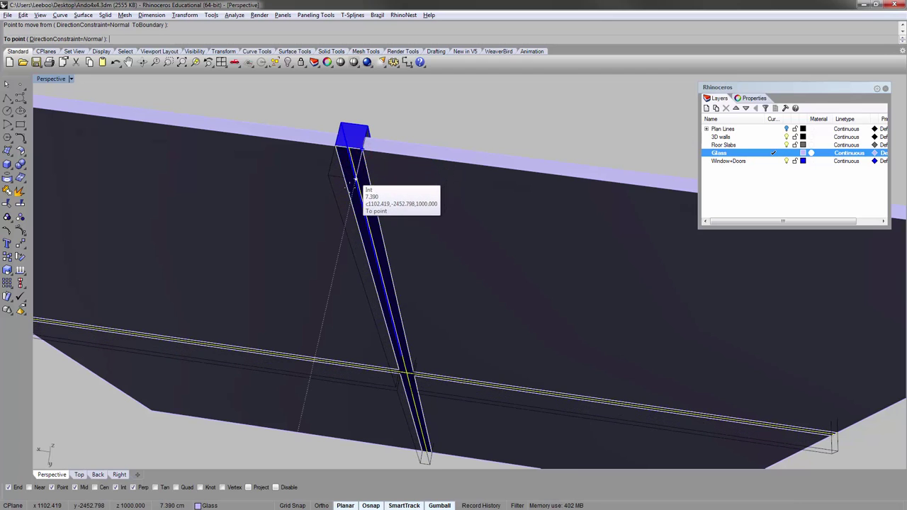
{"action": "scroll", "coordinate": [340, 248], "scroll_direction": "down", "scroll_amount": 3}
{"action": "left_click", "coordinate": [338, 252]}
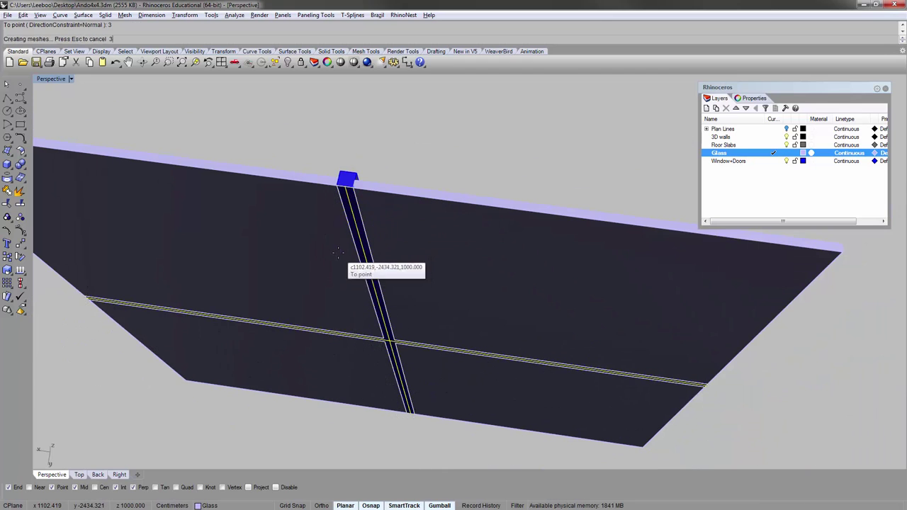
{"action": "right_click_drag", "start_coordinate": [342, 192], "coordinate": [339, 223]}
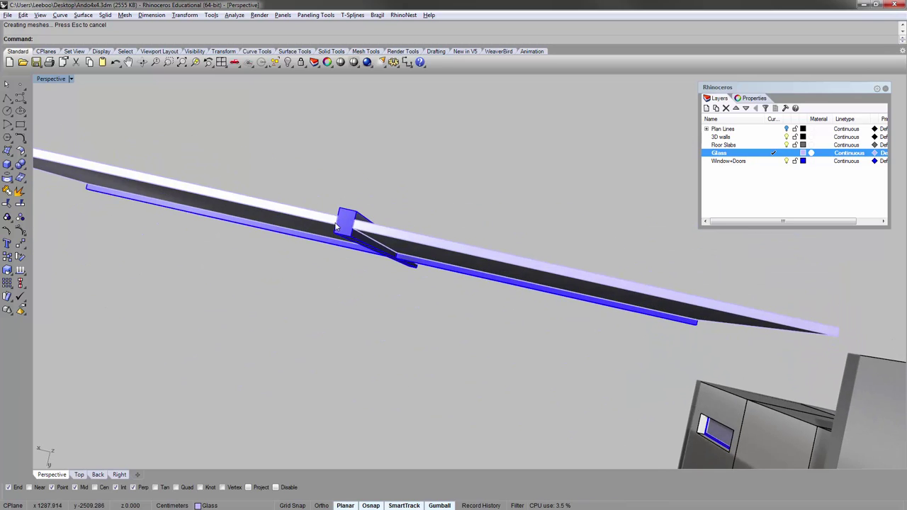
{"action": "scroll", "coordinate": [338, 223], "scroll_direction": "up", "scroll_amount": 4}
{"action": "scroll", "coordinate": [338, 223], "scroll_direction": "down", "scroll_amount": 6}
{"action": "right_click_drag", "start_coordinate": [468, 207], "coordinate": [407, 178]}
{"action": "scroll", "coordinate": [295, 147], "scroll_direction": "down", "scroll_amount": 3}
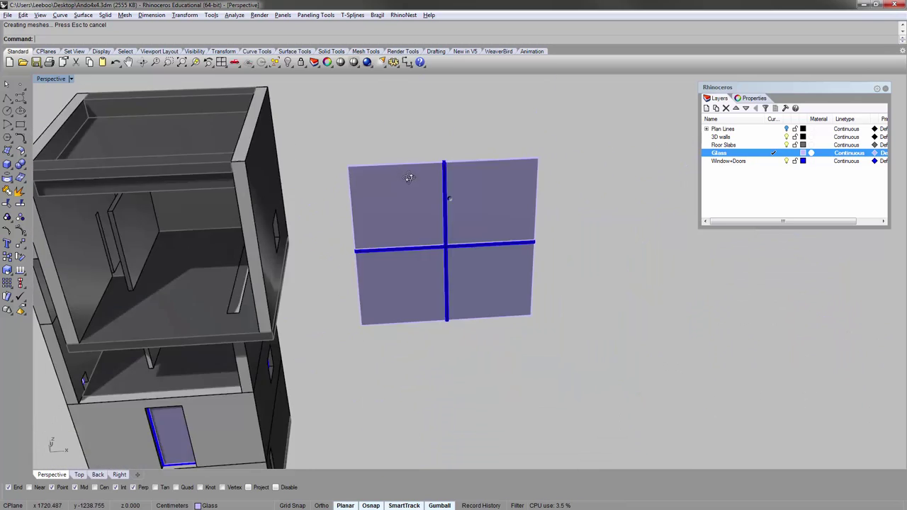
- Move the mullion cross and four glass panes together into the top storey's open side, snapping the window's upper corner to the opening's corner
{"action": "scroll", "coordinate": [406, 178], "scroll_direction": "down", "scroll_amount": 4}
{"action": "left_click_drag", "start_coordinate": [363, 136], "coordinate": [534, 307]}
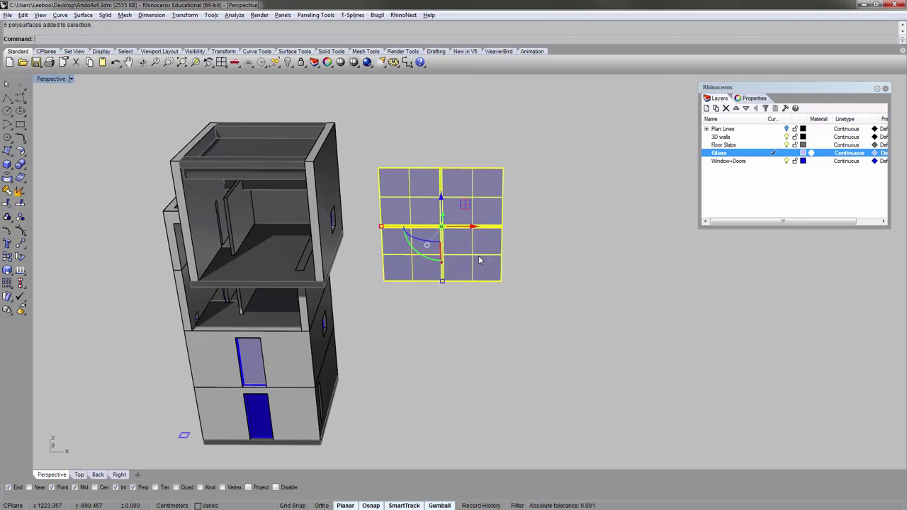
{"action": "key", "text": "Return"}
{"action": "scroll", "coordinate": [512, 144], "scroll_direction": "up", "scroll_amount": 10}
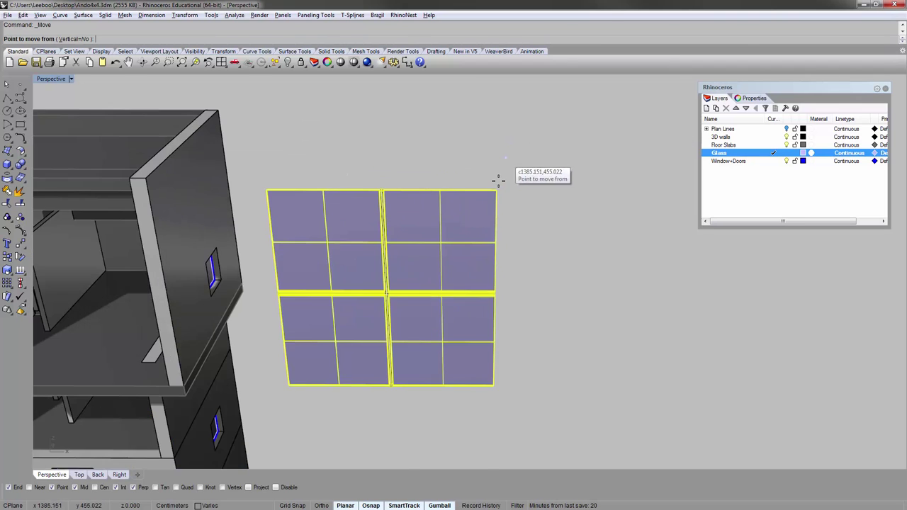
{"action": "scroll", "coordinate": [485, 189], "scroll_direction": "up", "scroll_amount": 3}
{"action": "left_click", "coordinate": [512, 206]}
{"action": "type", "text": "zs"}
{"action": "key", "text": "Return"}
{"action": "right_click_drag", "start_coordinate": [514, 206], "coordinate": [587, 210]}
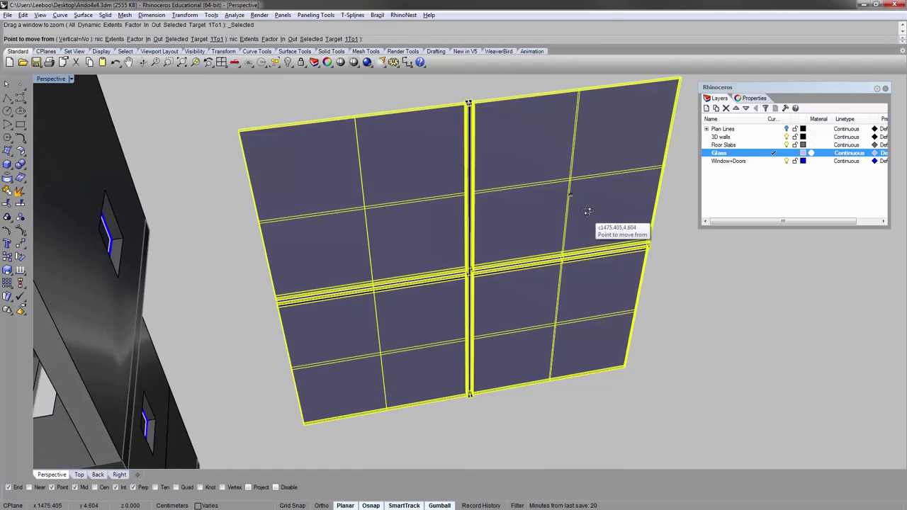
{"action": "right_click_drag", "start_coordinate": [607, 142], "coordinate": [548, 206], "text": "shift"}
{"action": "scroll", "coordinate": [604, 135], "scroll_direction": "up", "scroll_amount": 7}
{"action": "scroll", "coordinate": [646, 147], "scroll_direction": "up", "scroll_amount": 7}
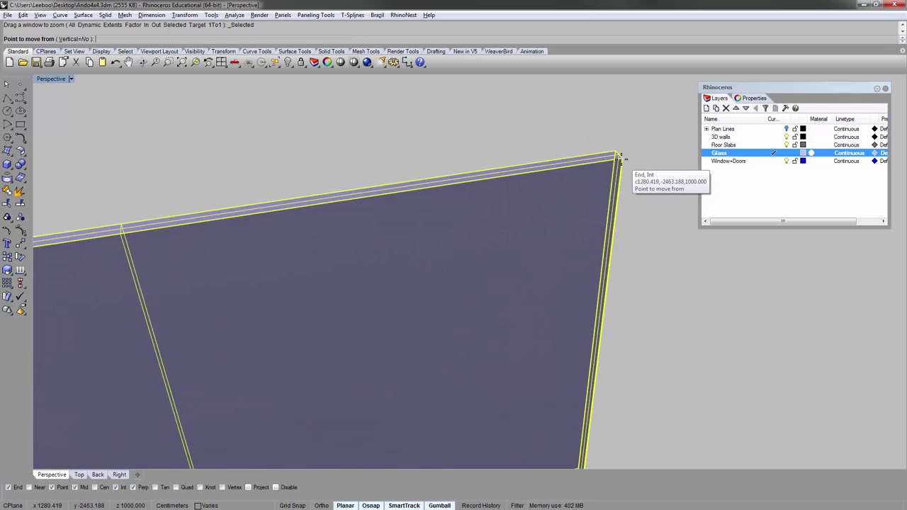
{"action": "left_click", "coordinate": [621, 159]}
{"action": "scroll", "coordinate": [642, 132], "scroll_direction": "down", "scroll_amount": 20}
{"action": "scroll", "coordinate": [480, 178], "scroll_direction": "up", "scroll_amount": 6}
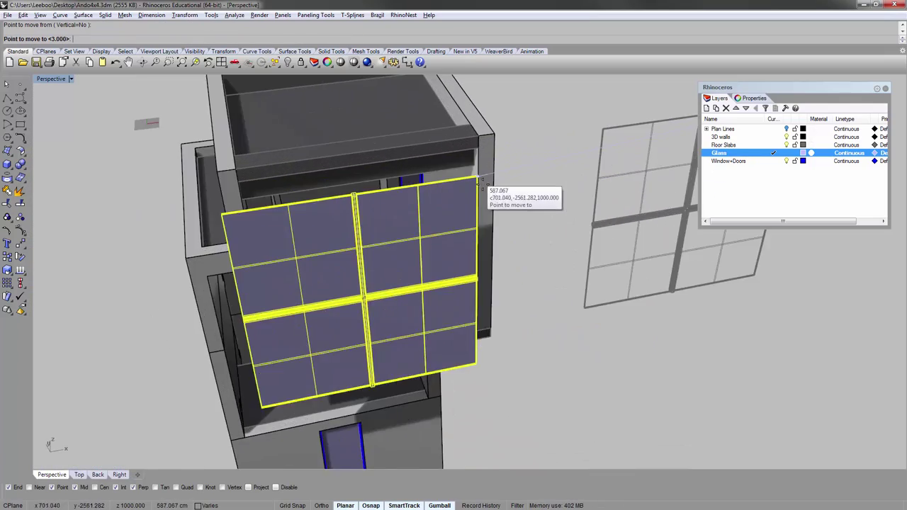
{"action": "scroll", "coordinate": [478, 178], "scroll_direction": "up", "scroll_amount": 7}
{"action": "scroll", "coordinate": [466, 142], "scroll_direction": "up", "scroll_amount": 4}
{"action": "scroll", "coordinate": [460, 100], "scroll_direction": "down", "scroll_amount": 5}
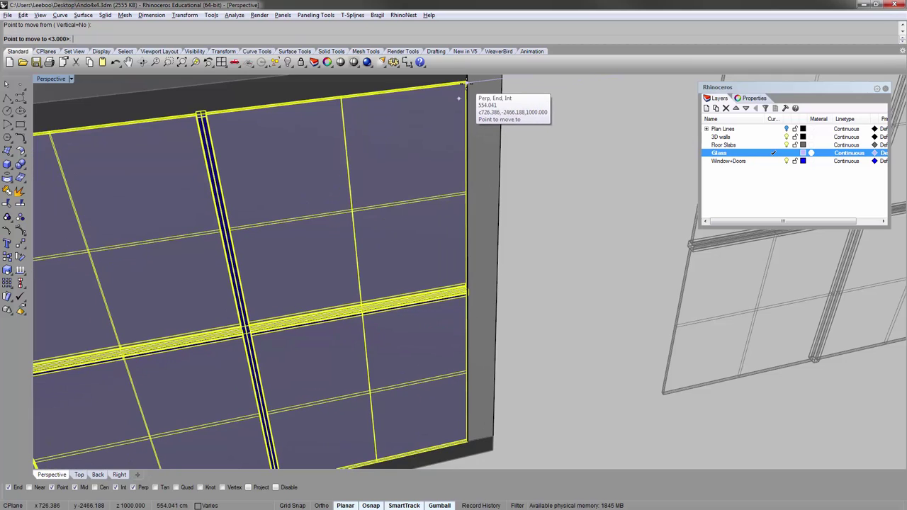
{"action": "left_click", "coordinate": [466, 84]}
- Shift the whole four-pane window 12 cm along the wall's depth so that it sits recessed inside the opening
{"action": "type", "text": "zs"}
{"action": "key", "text": "Return"}
{"action": "right_click_drag", "start_coordinate": [455, 222], "coordinate": [447, 270]}
{"action": "scroll", "coordinate": [447, 270], "scroll_direction": "up", "scroll_amount": 3}
{"action": "left_click", "coordinate": [466, 260]}
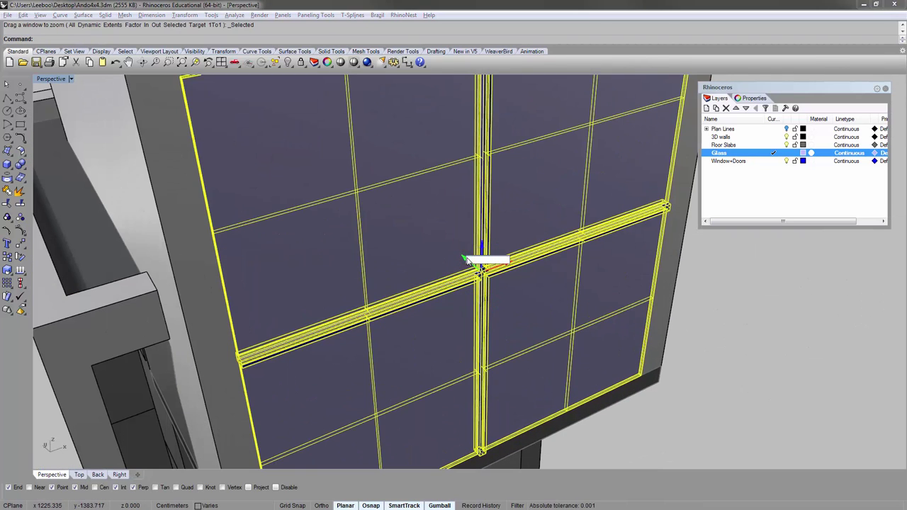
{"action": "type", "text": "12"}
{"action": "key", "text": "Return"}
{"action": "key", "text": "Escape"}
{"action": "right_click_drag", "start_coordinate": [592, 313], "coordinate": [503, 247]}
{"action": "scroll", "coordinate": [453, 273], "scroll_direction": "down", "scroll_amount": 5}
{"action": "left_click", "coordinate": [503, 247]}
{"action": "scroll", "coordinate": [503, 247], "scroll_direction": "up", "scroll_amount": 3}
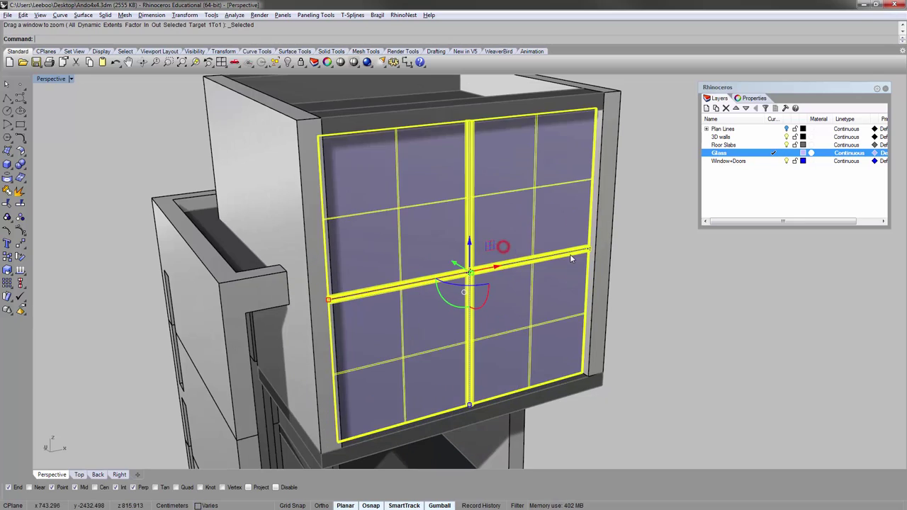
{"action": "key", "text": "Escape"}
- Start a polyline along the floor edge of the open storey below, corner to corner, and make Window+Doors the current layer
{"action": "right_click_drag", "start_coordinate": [483, 309], "coordinate": [403, 190], "text": "shift"}
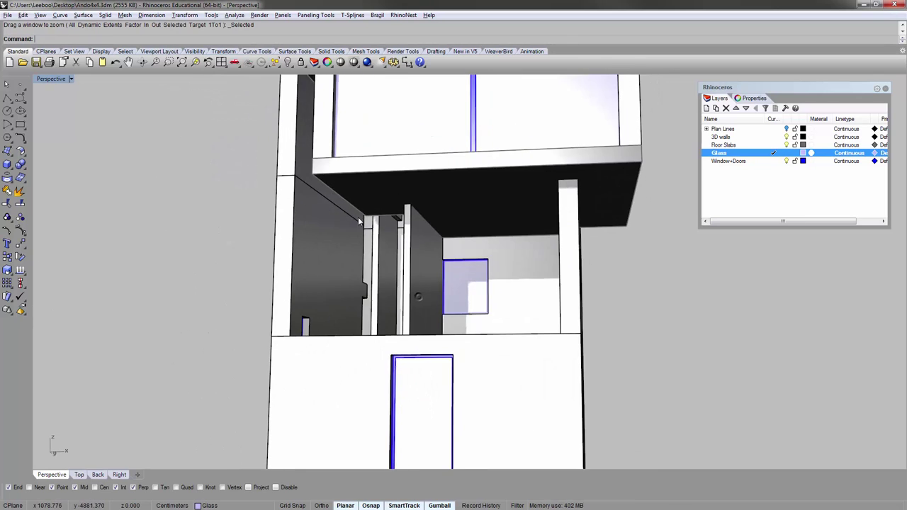
{"action": "right_click_drag", "start_coordinate": [362, 219], "coordinate": [364, 246]}
{"action": "scroll", "coordinate": [364, 245], "scroll_direction": "down", "scroll_amount": 5}
{"action": "right_click_drag", "start_coordinate": [349, 170], "coordinate": [366, 222], "text": "shift"}
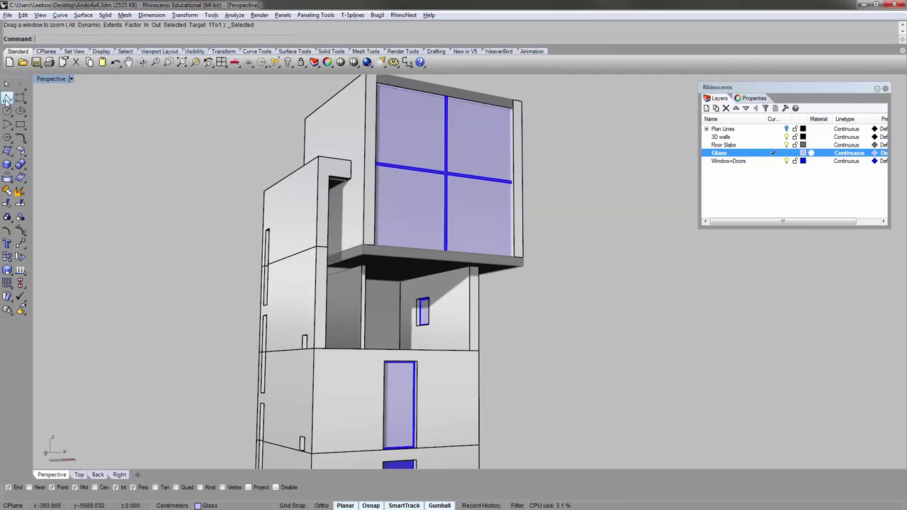
{"action": "right_click_drag", "start_coordinate": [168, 92], "coordinate": [237, 223]}
{"action": "scroll", "coordinate": [428, 354], "scroll_direction": "up", "scroll_amount": 3}
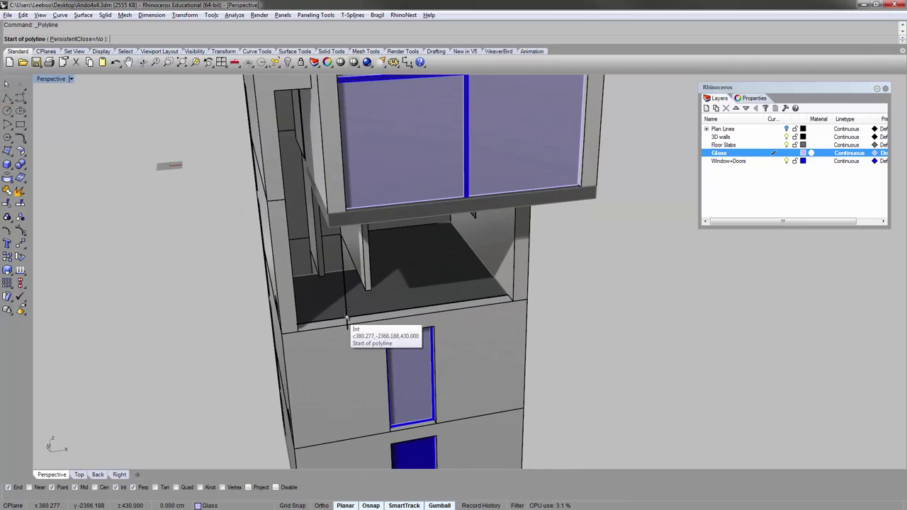
{"action": "scroll", "coordinate": [347, 320], "scroll_direction": "up", "scroll_amount": 5}
{"action": "left_click", "coordinate": [626, 290]}
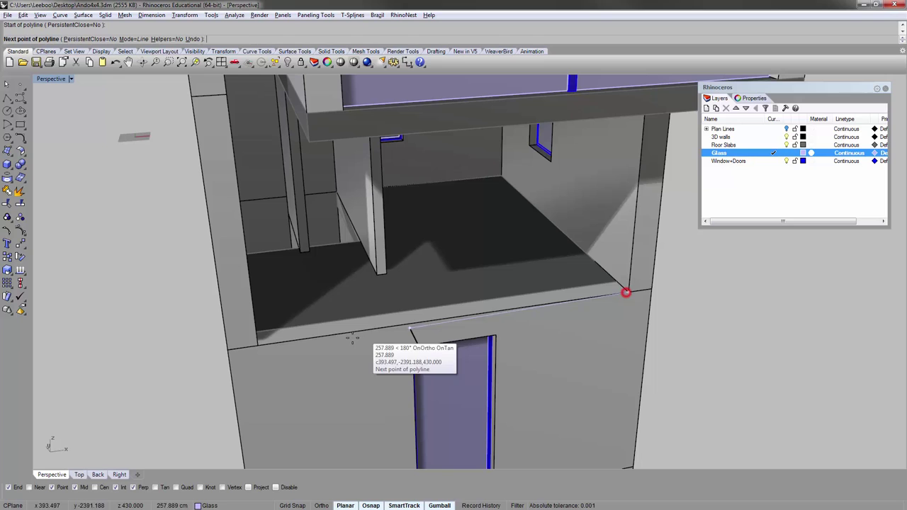
{"action": "left_click", "coordinate": [258, 346]}
{"action": "scroll", "coordinate": [257, 345], "scroll_direction": "down", "scroll_amount": 3}
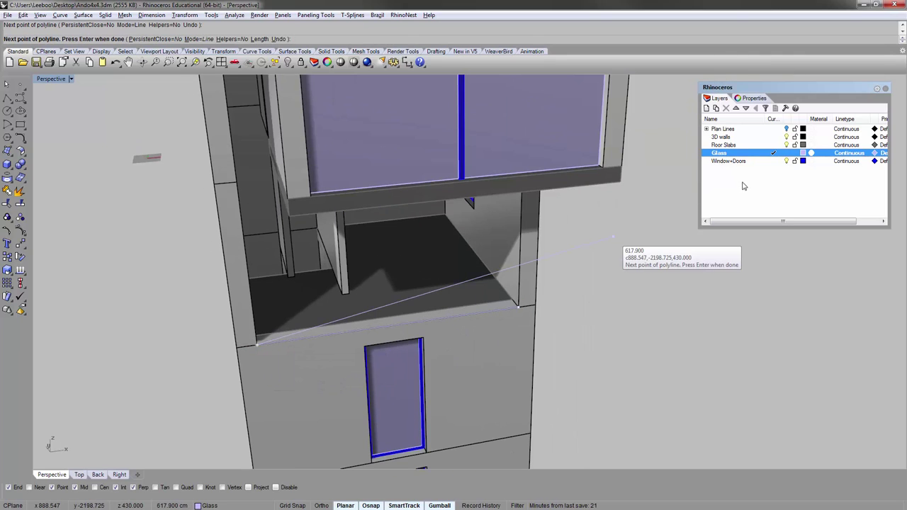
{"action": "left_click", "coordinate": [773, 160]}
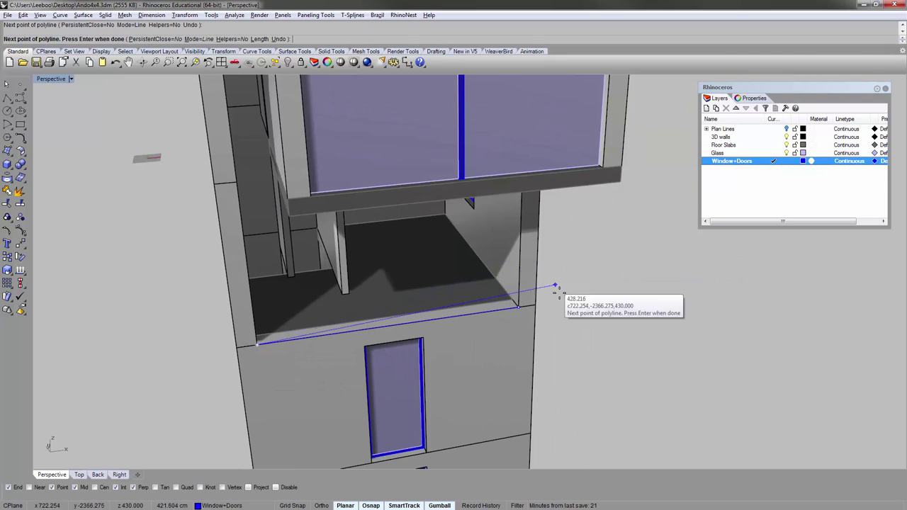
- Continue the polyline up the opening's wall edge, across the narrow slot's top and down to the underside of the overhanging slab
{"action": "scroll", "coordinate": [233, 164], "scroll_direction": "down", "scroll_amount": 3}
{"action": "right_click_drag", "start_coordinate": [233, 164], "coordinate": [370, 197], "text": "shift"}
{"action": "scroll", "coordinate": [303, 190], "scroll_direction": "up", "scroll_amount": 5}
{"action": "scroll", "coordinate": [304, 193], "scroll_direction": "up", "scroll_amount": 2}
{"action": "left_click", "coordinate": [294, 174]}
{"action": "left_click", "coordinate": [298, 154]}
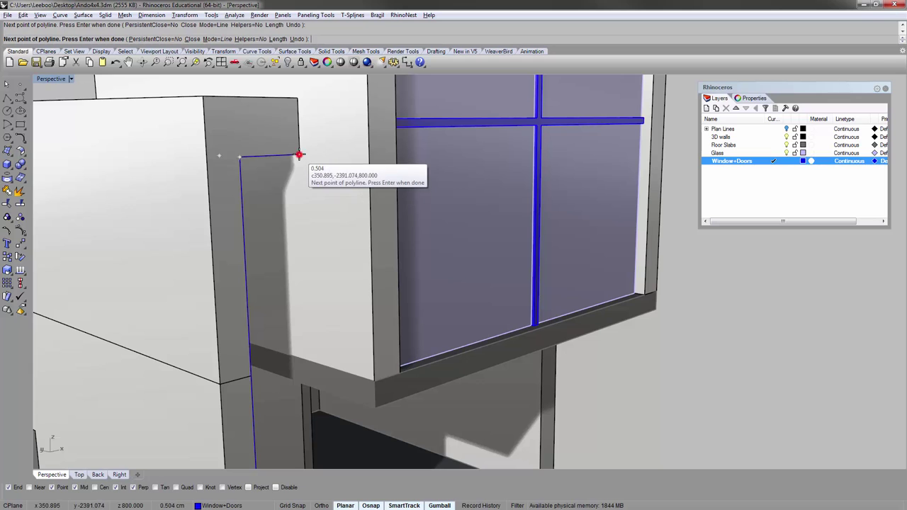
{"action": "right_click_drag", "start_coordinate": [299, 381], "coordinate": [291, 356]}
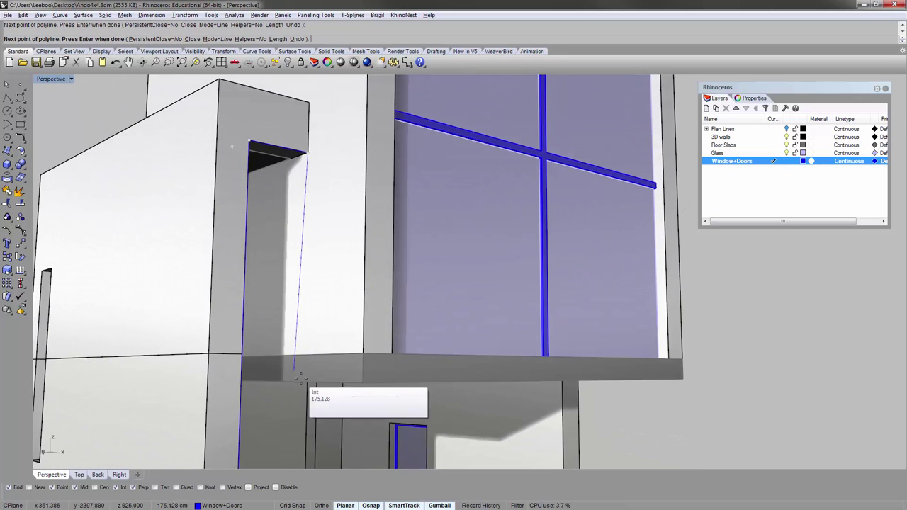
{"action": "mouse_move", "coordinate": [304, 388]}
{"action": "right_mouse_down"}
{"action": "mouse_move", "coordinate": [305, 402]}
{"action": "mouse_move", "coordinate": [303, 394]}
{"action": "right_mouse_up"}
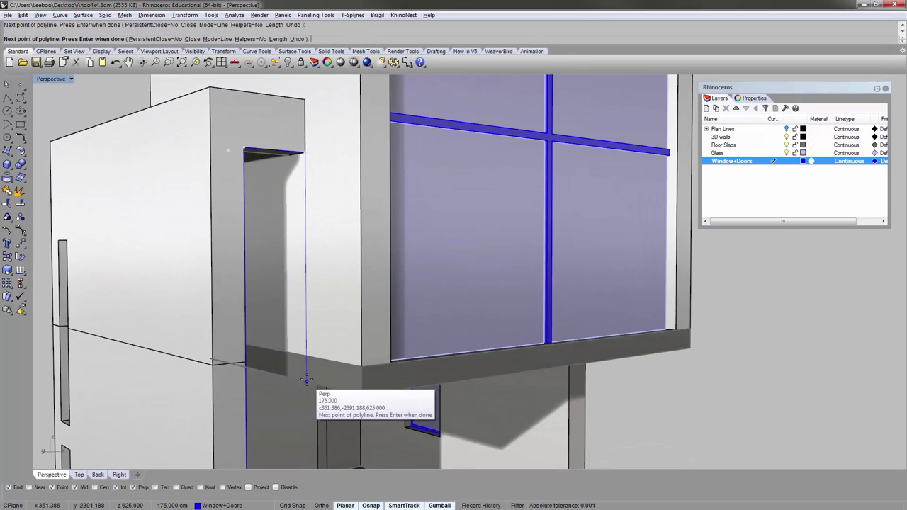
{"action": "left_click", "coordinate": [306, 380]}
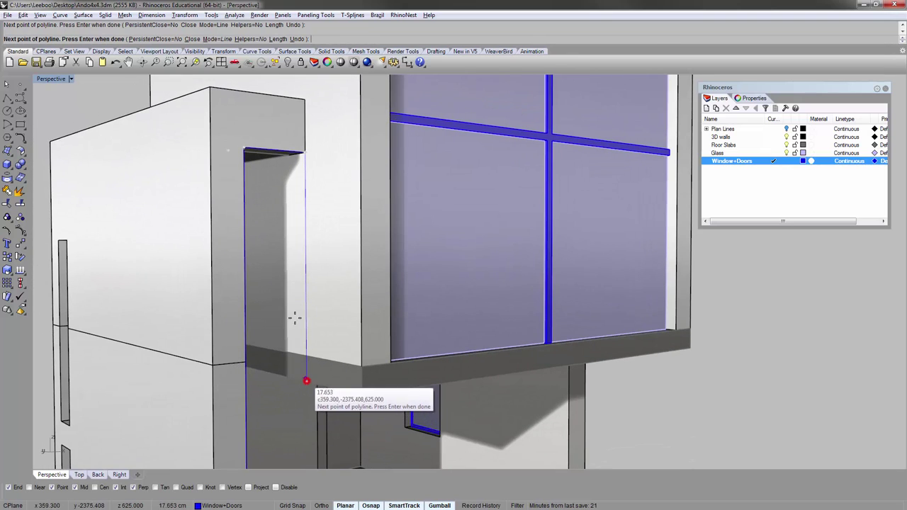
{"action": "scroll", "coordinate": [298, 282], "scroll_direction": "down", "scroll_amount": 4}
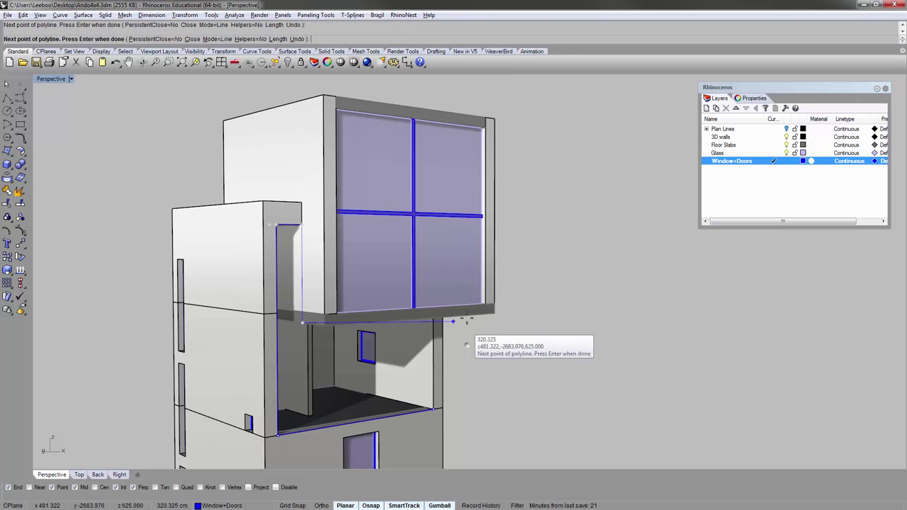
{"action": "right_click", "coordinate": [546, 290]}
- Draw a second polyline from the first one's end along the slab's underside and down the opposite wall edge to the floor corner
{"action": "right_click_drag", "start_coordinate": [519, 284], "coordinate": [512, 239], "text": "shift"}
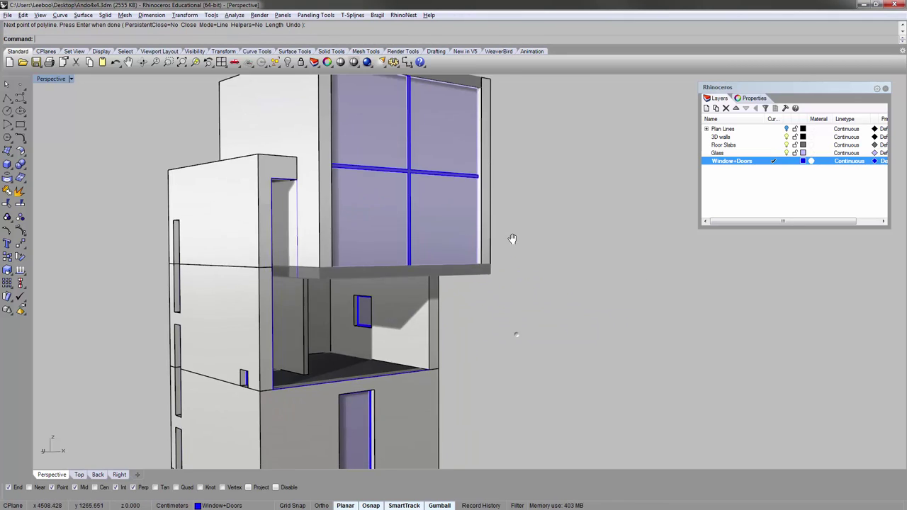
{"action": "right_click_drag", "start_coordinate": [397, 326], "coordinate": [374, 257]}
{"action": "scroll", "coordinate": [368, 252], "scroll_direction": "up", "scroll_amount": 6}
{"action": "right_click", "coordinate": [290, 226]}
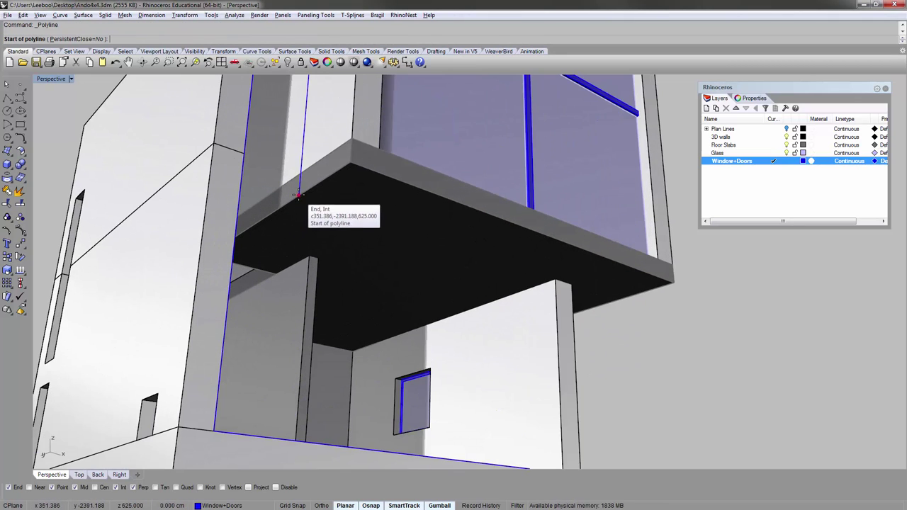
{"action": "left_click", "coordinate": [296, 201]}
{"action": "right_click_drag", "start_coordinate": [558, 283], "coordinate": [553, 342]}
{"action": "left_click", "coordinate": [575, 359]}
{"action": "key", "text": "Return"}
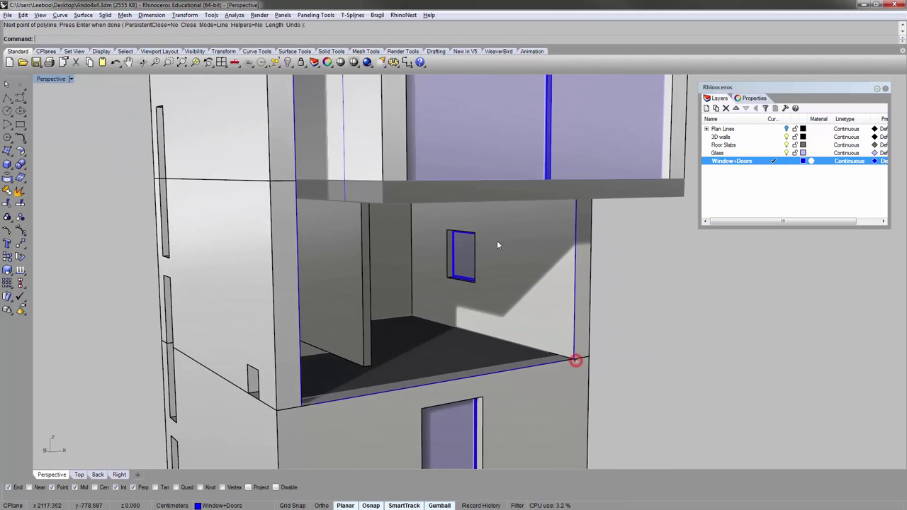
- Move both outline polylines together about 600 cm along the X axis, out of the opening and beside the building
{"action": "left_click", "coordinate": [344, 181]}
{"action": "left_click", "coordinate": [362, 206]}
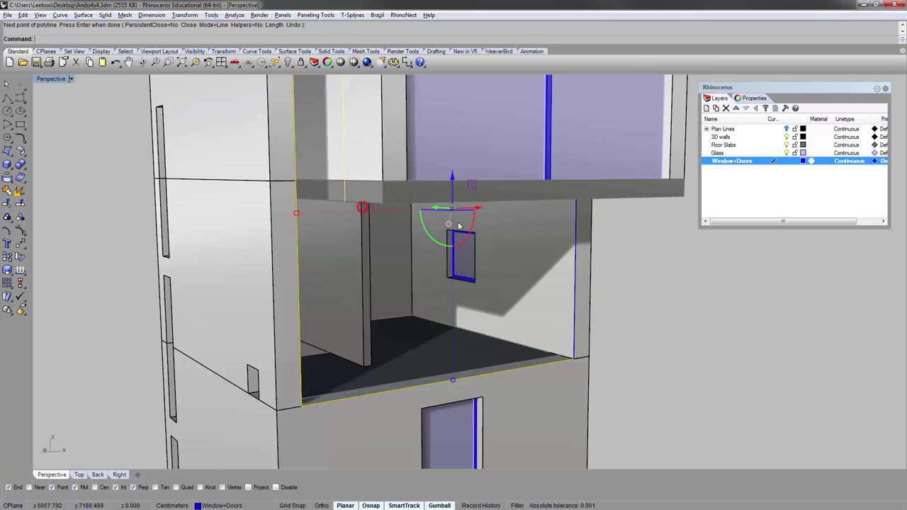
{"action": "right_click_drag", "start_coordinate": [459, 220], "coordinate": [356, 277]}
{"action": "left_click", "coordinate": [388, 235], "text": "shift"}
{"action": "scroll", "coordinate": [357, 277], "scroll_direction": "down", "scroll_amount": 5}
{"action": "left_click_drag", "start_coordinate": [429, 246], "coordinate": [656, 250]}
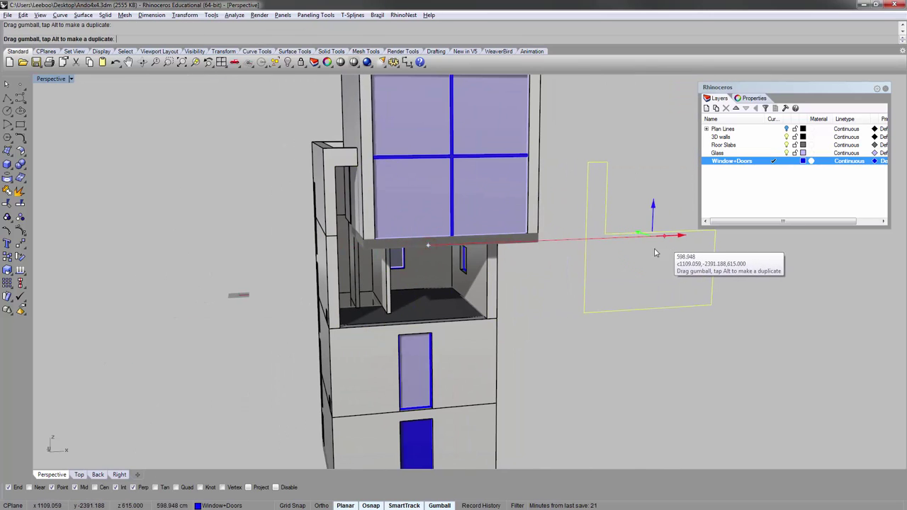
{"action": "type", "text": "zs"}
{"action": "key", "text": "Return"}
{"action": "right_click_drag", "start_coordinate": [609, 251], "coordinate": [636, 250]}
{"action": "left_click", "coordinate": [536, 199]}
{"action": "scroll", "coordinate": [460, 201], "scroll_direction": "down", "scroll_amount": 6}
{"action": "right_click_drag", "start_coordinate": [407, 232], "coordinate": [401, 215]}
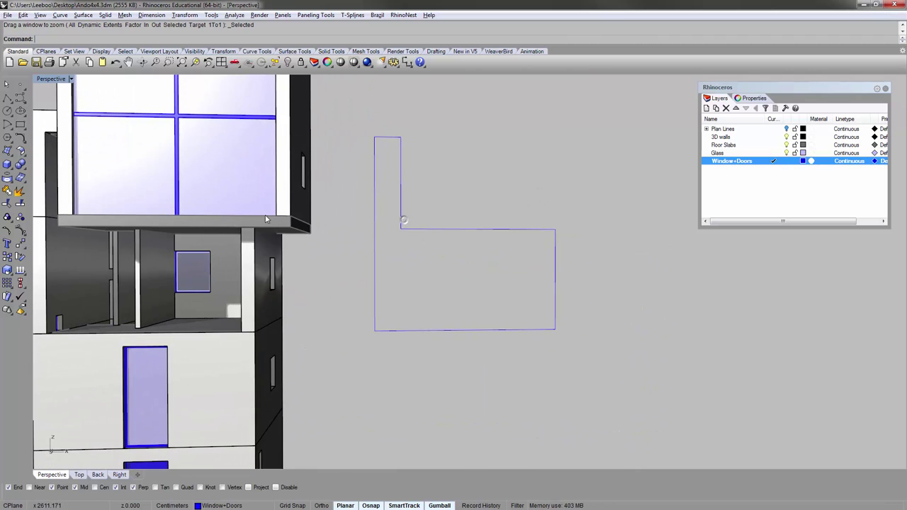
{"action": "right_click_drag", "start_coordinate": [263, 225], "coordinate": [345, 226], "text": "shift"}
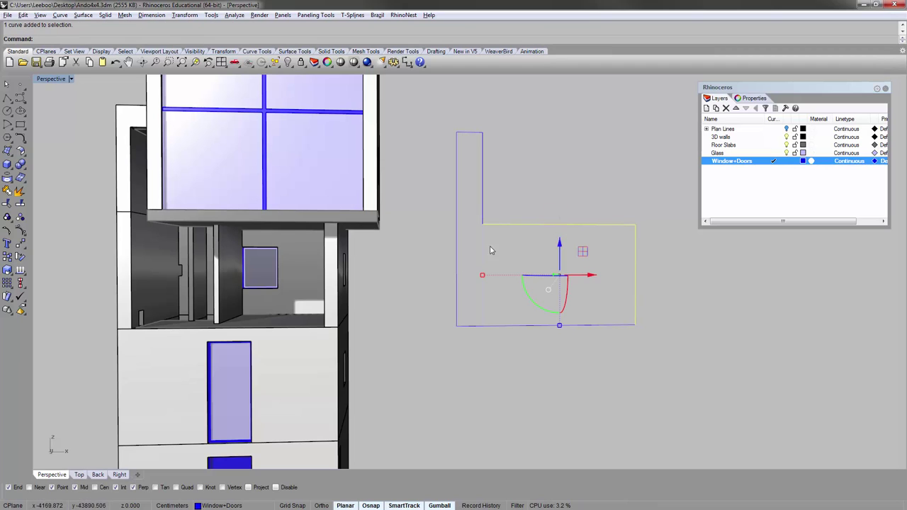
- Extend the outline's horizontal line beneath the narrow upper part until it meets the long vertical edge
{"action": "type", "text": "extend"}
{"action": "key", "text": "Return"}
{"action": "left_click", "coordinate": [454, 243]}
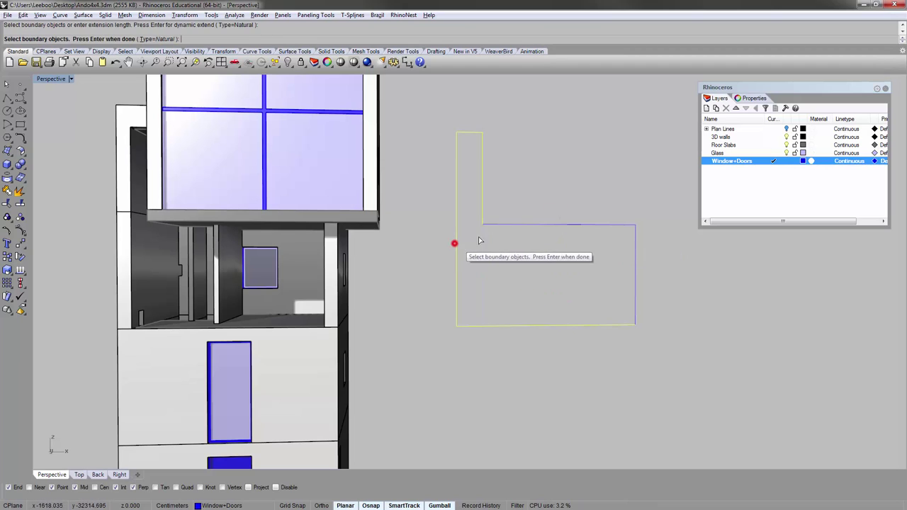
{"action": "key", "text": "Return"}
{"action": "left_click", "coordinate": [494, 226]}
{"action": "key", "text": "Return"}
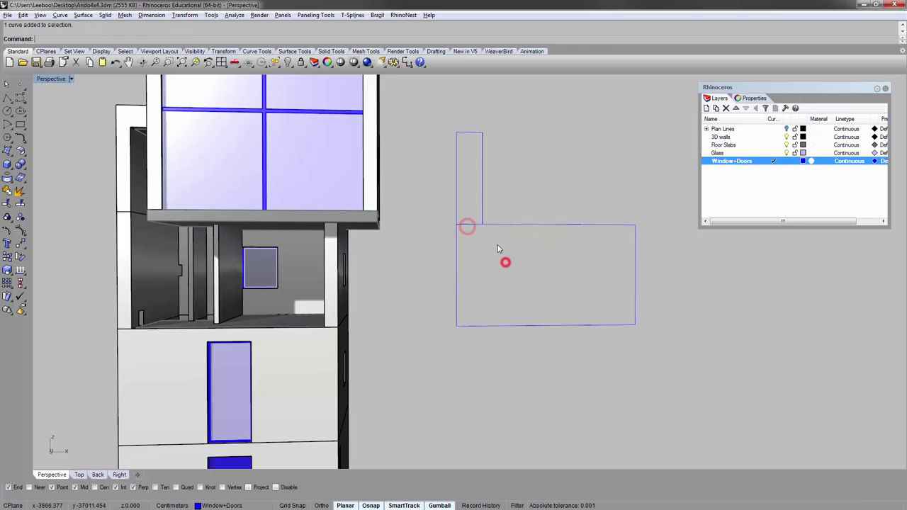
- Split the first outline curve with the extended line's polyline and join the lower pieces into one closed rectangle
{"action": "right_click_drag", "start_coordinate": [496, 248], "coordinate": [472, 284], "text": "shift"}
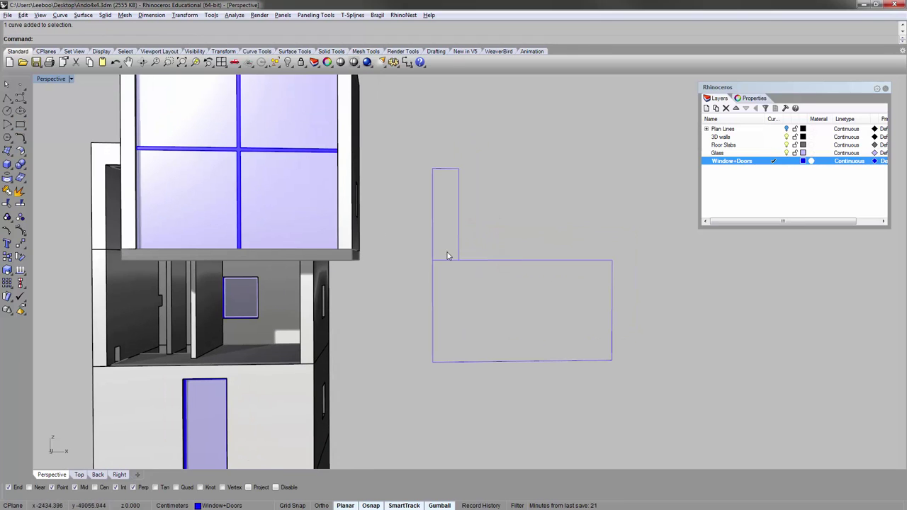
{"action": "left_click", "coordinate": [460, 221]}
{"action": "key", "text": "Escape"}
{"action": "right_click_drag", "start_coordinate": [460, 221], "coordinate": [441, 266]}
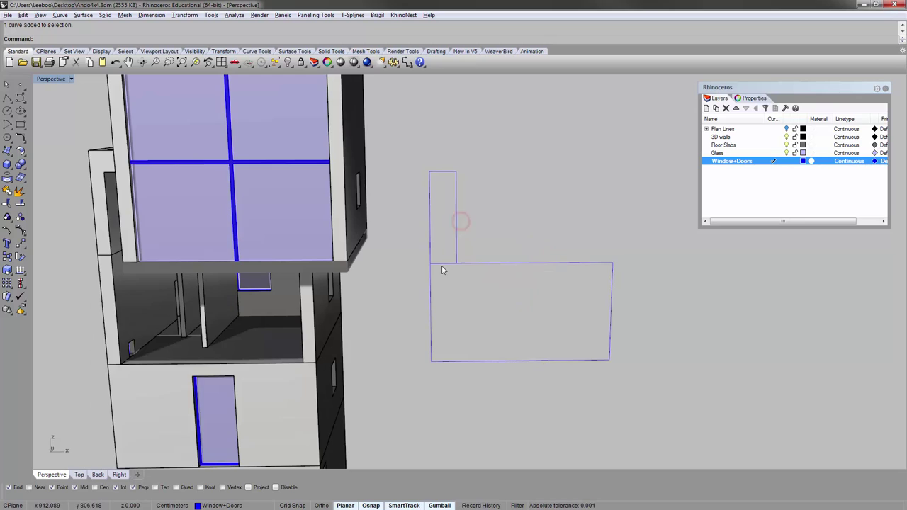
{"action": "left_click", "coordinate": [429, 246]}
{"action": "key", "text": "Return"}
{"action": "left_click", "coordinate": [441, 262]}
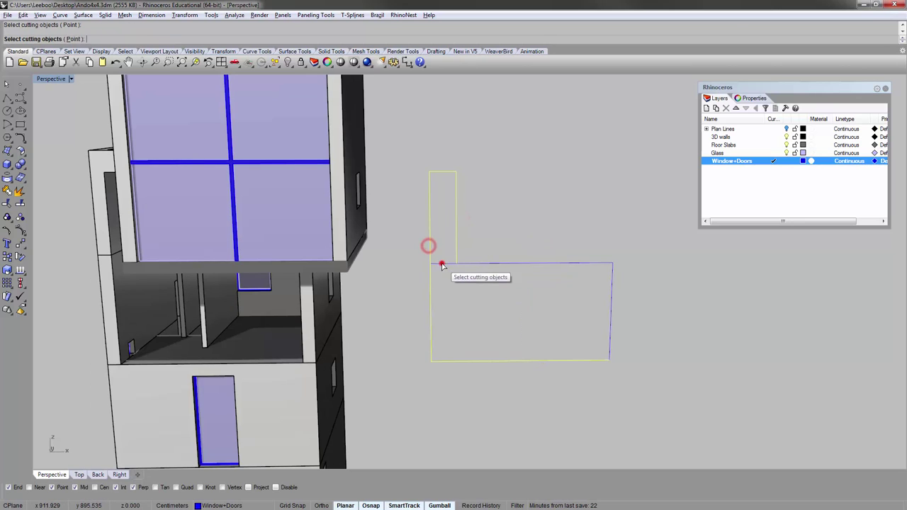
{"action": "key", "text": "Return"}
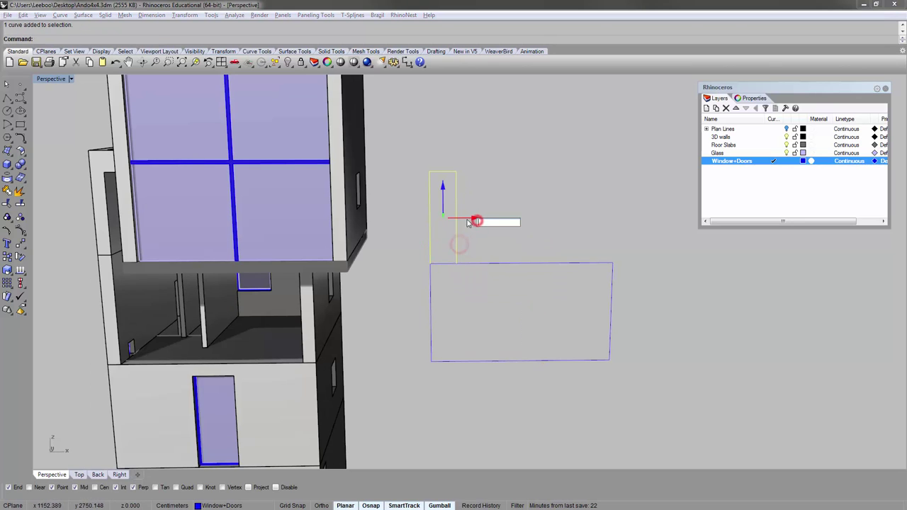
{"action": "left_click", "coordinate": [477, 238]}
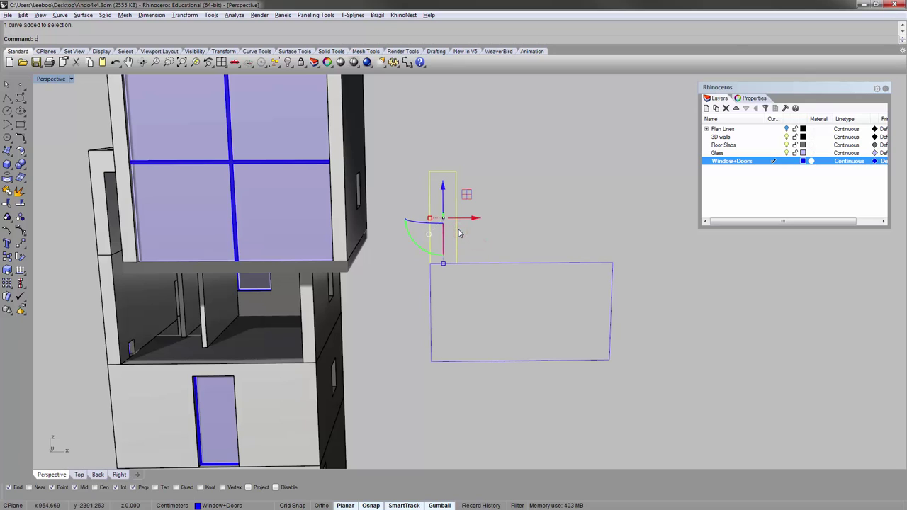
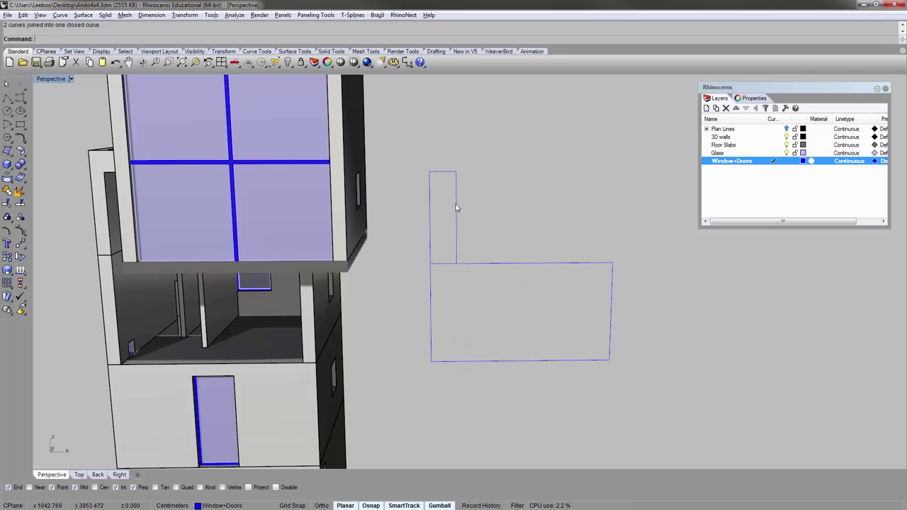
{"action": "right_click_drag", "start_coordinate": [493, 201], "coordinate": [525, 186], "text": "shift"}
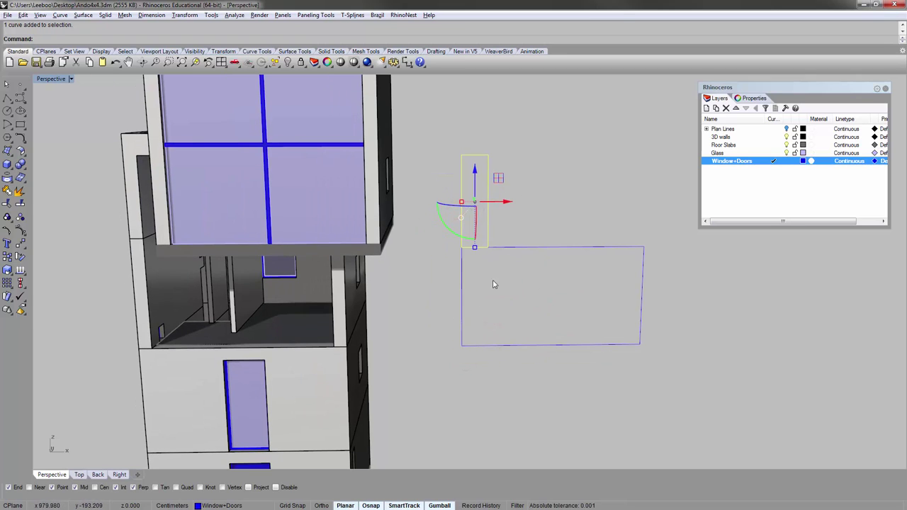
- Draw two centre lines across the wide lower rectangle, joining the midpoints of its opposite edges vertically and horizontally
{"action": "left_click", "coordinate": [605, 137]}
{"action": "right_click_drag", "start_coordinate": [599, 166], "coordinate": [574, 156], "text": "shift"}
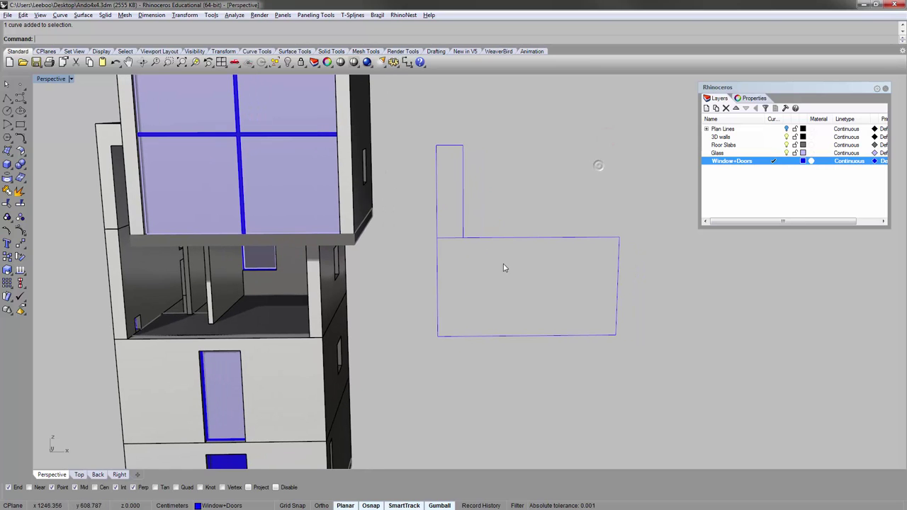
{"action": "right_click_drag", "start_coordinate": [518, 276], "coordinate": [505, 266], "text": "shift"}
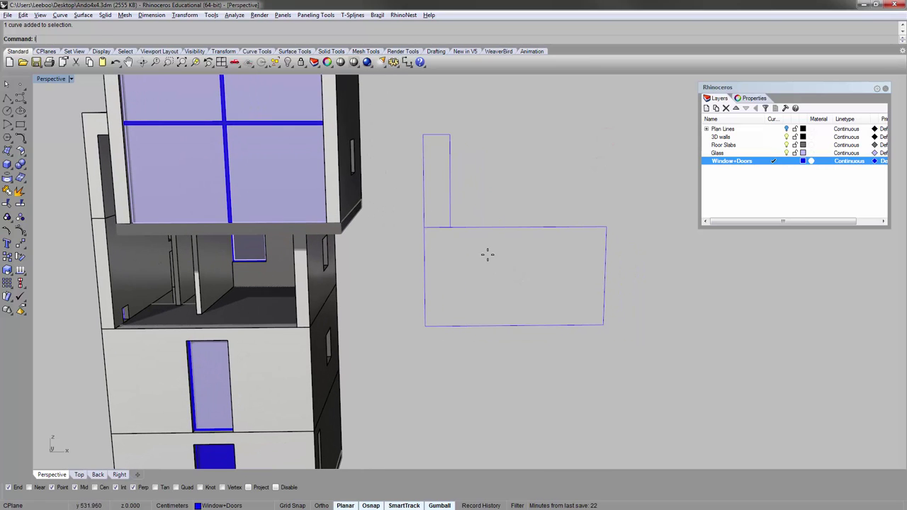
{"action": "left_click", "coordinate": [511, 228]}
{"action": "scroll", "coordinate": [510, 233], "scroll_direction": "up", "scroll_amount": 3}
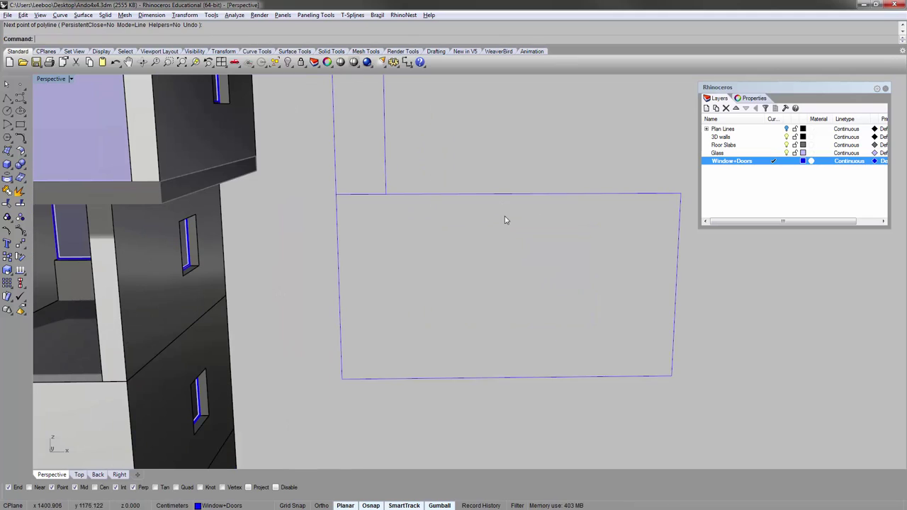
{"action": "left_click", "coordinate": [508, 378]}
{"action": "key", "text": "Return"}
{"action": "key", "text": "Return"}
{"action": "left_click", "coordinate": [337, 288]}
{"action": "left_click", "coordinate": [678, 286]}
{"action": "key", "text": "Return"}
- In the Back view, offset both centre lines of the rectangle 3 cm to each side
{"action": "scroll", "coordinate": [537, 316], "scroll_direction": "down", "scroll_amount": 7}
{"action": "left_click_drag", "start_coordinate": [621, 362], "coordinate": [436, 222]}
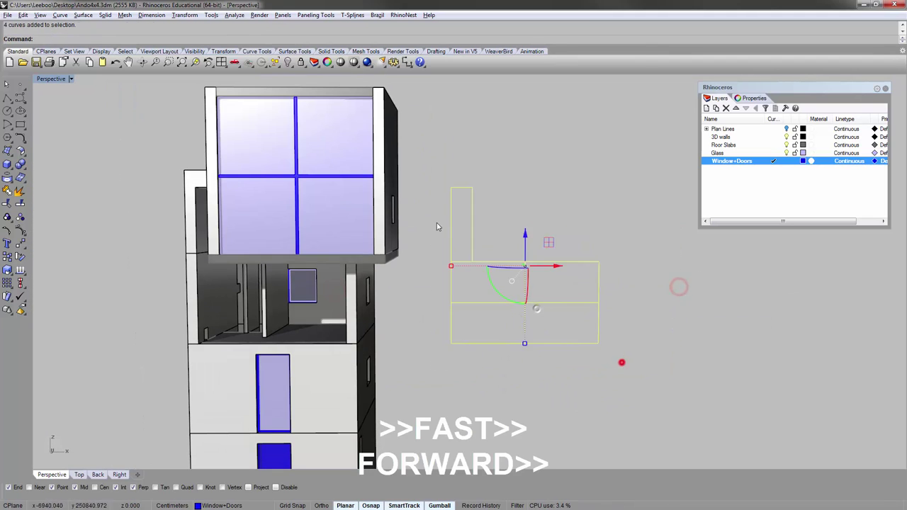
{"action": "double_click", "coordinate": [52, 80]}
{"action": "double_click", "coordinate": [43, 277]}
{"action": "right_click_drag", "start_coordinate": [418, 312], "coordinate": [360, 288]}
{"action": "left_click", "coordinate": [382, 333]}
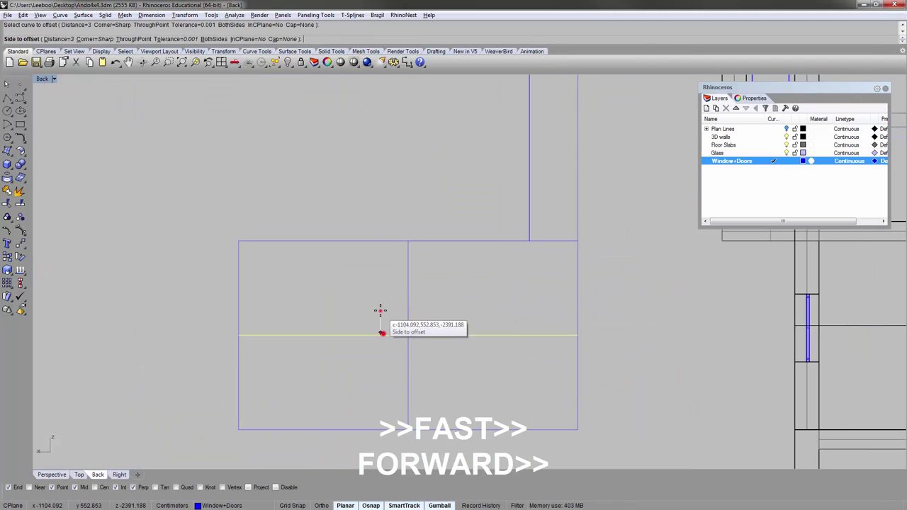
{"action": "left_click", "coordinate": [381, 311]}
{"action": "scroll", "coordinate": [382, 333], "scroll_direction": "up", "scroll_amount": 8}
{"action": "left_click", "coordinate": [383, 336]}
{"action": "key", "text": "Return"}
{"action": "left_click", "coordinate": [383, 356]}
{"action": "left_click", "coordinate": [455, 267]}
{"action": "left_click", "coordinate": [510, 267]}
{"action": "left_click", "coordinate": [373, 262]}
- Delete the original centre lines between the offset pairs
{"action": "left_click_drag", "start_coordinate": [514, 380], "coordinate": [408, 265]}
{"action": "right_click_drag", "start_coordinate": [488, 362], "coordinate": [340, 287]}
{"action": "scroll", "coordinate": [308, 260], "scroll_direction": "up", "scroll_amount": 9}
{"action": "left_click_drag", "start_coordinate": [308, 263], "coordinate": [286, 245]}
{"action": "key", "text": "Return"}
{"action": "key", "text": "ctrl+z"}
{"action": "key", "text": "Delete"}
- Trim the four offset lines against each other where they cross, leaving an open intersection in the mullion cross
{"action": "left_click_drag", "start_coordinate": [362, 305], "coordinate": [251, 214]}
{"action": "left_click_drag", "start_coordinate": [354, 255], "coordinate": [243, 249]}
{"action": "left_click_drag", "start_coordinate": [296, 290], "coordinate": [290, 190]}
{"action": "scroll", "coordinate": [265, 258], "scroll_direction": "down", "scroll_amount": 12}
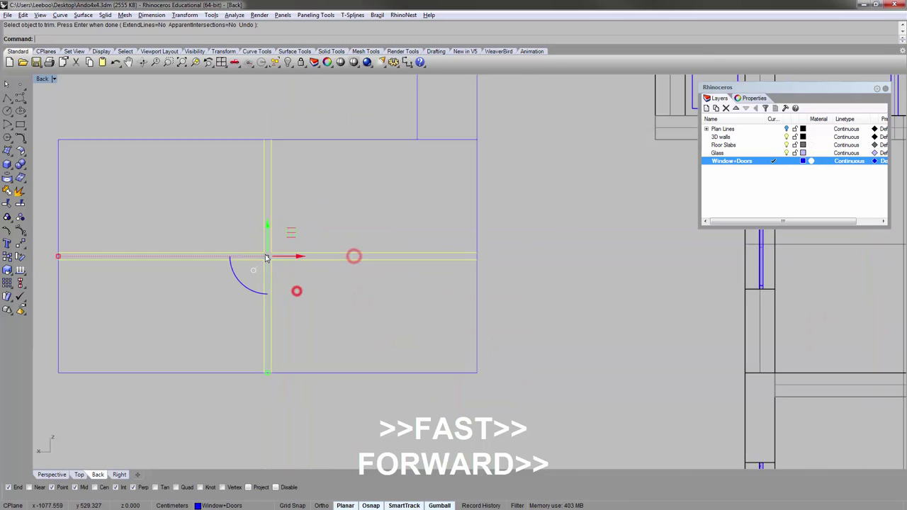
{"action": "type", "text": "cl"}
{"action": "key", "text": "Return"}
{"action": "scroll", "coordinate": [190, 260], "scroll_direction": "up", "scroll_amount": 14}
{"action": "left_click", "coordinate": [162, 263]}
{"action": "left_click", "coordinate": [156, 246]}
{"action": "left_click", "coordinate": [149, 267]}
{"action": "scroll", "coordinate": [156, 267], "scroll_direction": "down", "scroll_amount": 10}
{"action": "right_click_drag", "start_coordinate": [179, 280], "coordinate": [168, 309]}
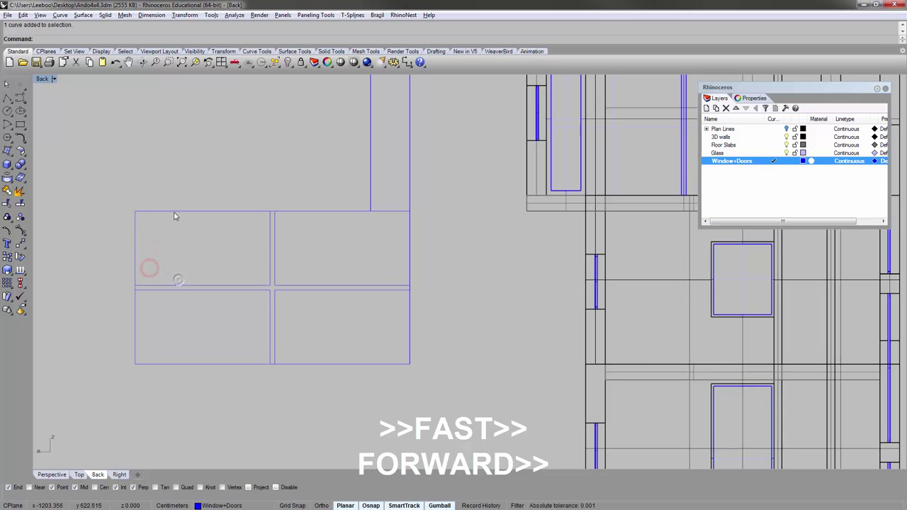
- Draw a rectangle around the upper-left pane of the lower window and delete the large outer rectangle
{"action": "left_click", "coordinate": [135, 211]}
{"action": "left_click", "coordinate": [270, 286]}
{"action": "left_click", "coordinate": [305, 211]}
{"action": "key", "text": "Delete"}
{"action": "right_click_drag", "start_coordinate": [284, 222], "coordinate": [288, 203]}
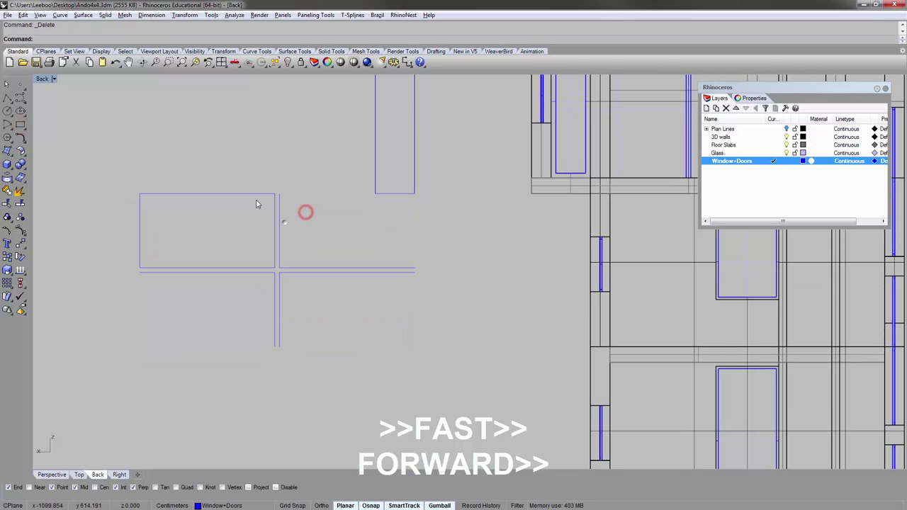
- Close the four open ends of the mullion cross with short polylines and join its curves
{"action": "type", "text": "polyline"}
{"action": "key", "text": "Return"}
{"action": "scroll", "coordinate": [425, 275], "scroll_direction": "up", "scroll_amount": 2}
{"action": "left_click", "coordinate": [407, 269]}
{"action": "left_click", "coordinate": [406, 260]}
{"action": "left_click", "coordinate": [203, 149]}
{"action": "left_click", "coordinate": [195, 148]}
{"action": "left_click", "coordinate": [403, 381]}
{"action": "left_click", "coordinate": [395, 381]}
{"action": "left_click", "coordinate": [192, 270]}
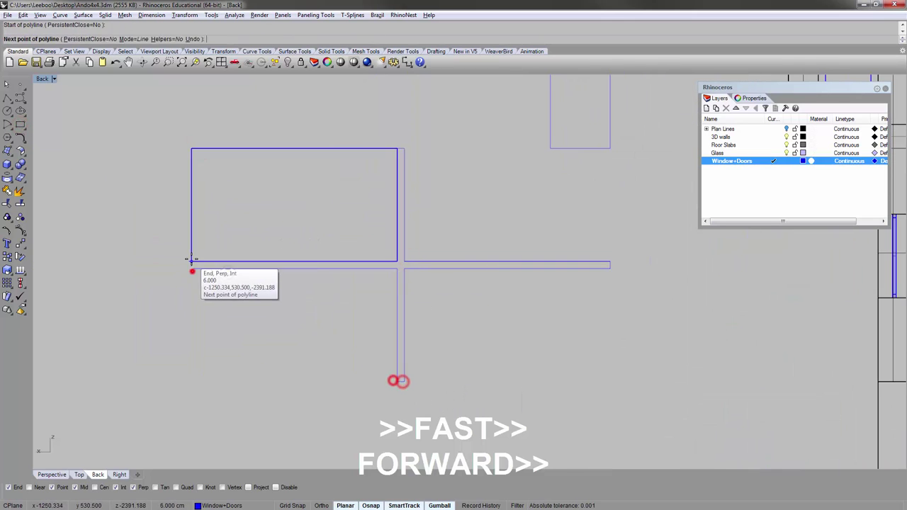
{"action": "left_click_drag", "start_coordinate": [141, 223], "coordinate": [469, 422]}
- Mirror the pane rectangle about the cross's vertical centreline, then mirror both panes about its horizontal centreline
{"action": "left_click_drag", "start_coordinate": [284, 170], "coordinate": [347, 305], "text": "shift"}
{"action": "type", "text": "mirror"}
{"action": "key", "text": "Return"}
{"action": "scroll", "coordinate": [302, 352], "scroll_direction": "up", "scroll_amount": 6}
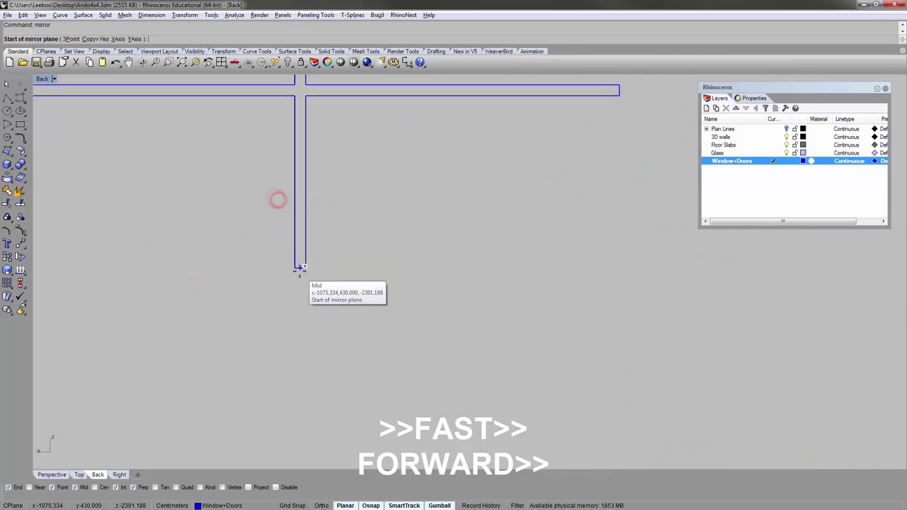
{"action": "left_click", "coordinate": [300, 270]}
{"action": "left_click", "coordinate": [299, 295]}
{"action": "left_click", "coordinate": [345, 140], "text": "shift"}
{"action": "left_click", "coordinate": [444, 285]}
{"action": "left_click", "coordinate": [456, 285]}
{"action": "scroll", "coordinate": [456, 285], "scroll_direction": "down", "scroll_amount": 18}
{"action": "left_click", "coordinate": [411, 378]}
{"action": "scroll", "coordinate": [340, 273], "scroll_direction": "up", "scroll_amount": 10}
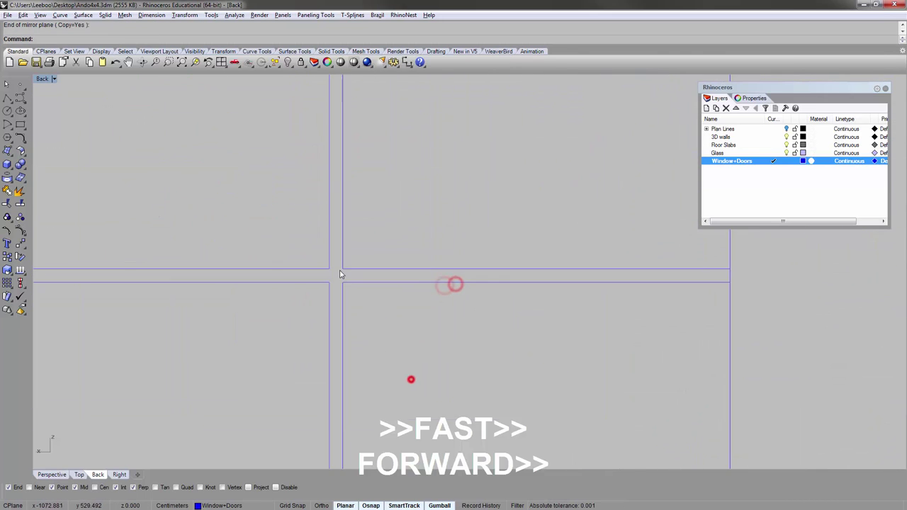
{"action": "scroll", "coordinate": [340, 273], "scroll_direction": "down", "scroll_amount": 6}
{"action": "right_click_drag", "start_coordinate": [330, 274], "coordinate": [241, 371]}
{"action": "right_click_drag", "start_coordinate": [417, 245], "coordinate": [347, 274]}
- Draw a 50 cm polyline across the bottom of the narrow upper part, from corner to corner
{"action": "type", "text": "polyline"}
{"action": "key", "text": "Return"}
{"action": "left_click", "coordinate": [326, 282]}
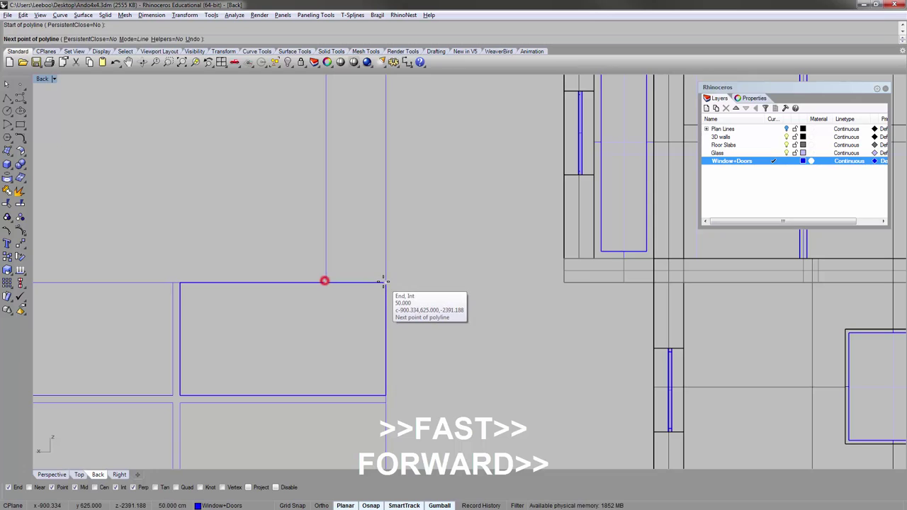
{"action": "left_click", "coordinate": [385, 282]}
{"action": "key", "text": "Return"}
{"action": "left_click", "coordinate": [366, 285]}
{"action": "left_click", "coordinate": [393, 325]}
- Offset the narrow part's bottom line 6 cm upward and close its ends with a polyline to form a strip
{"action": "type", "text": "offset"}
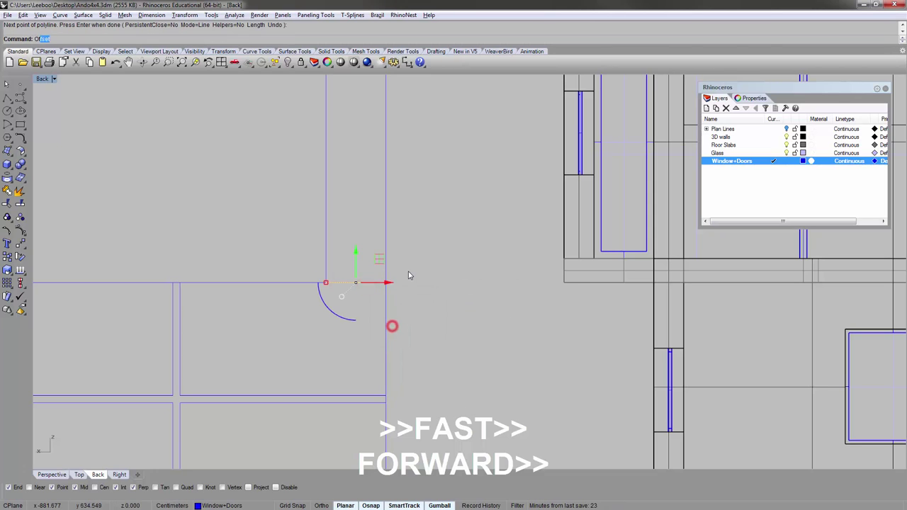
{"action": "key", "text": "Return"}
{"action": "left_click", "coordinate": [377, 206]}
{"action": "left_click", "coordinate": [429, 303]}
{"action": "left_click", "coordinate": [385, 282]}
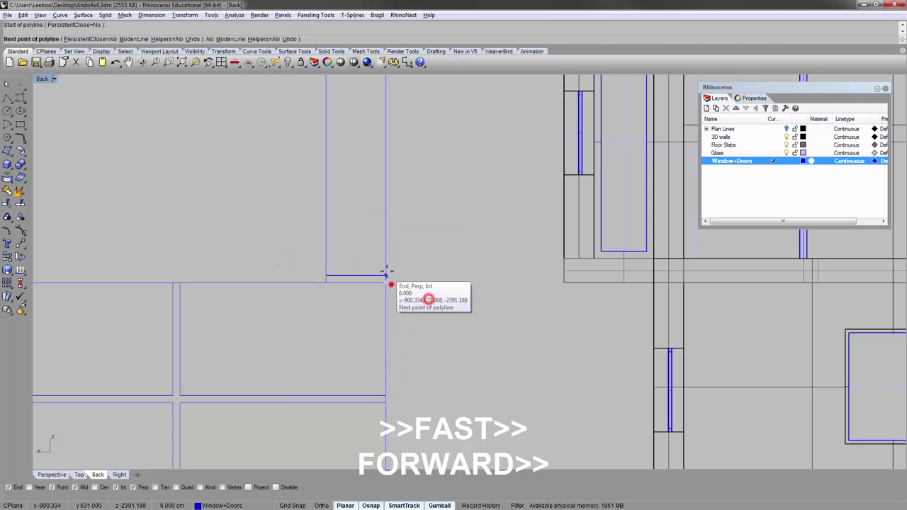
{"action": "left_click", "coordinate": [386, 275]}
{"action": "left_click", "coordinate": [326, 282]}
- Draw a rectangle for the narrow pane above the strip and delete the old narrow outline
{"action": "right_click_drag", "start_coordinate": [400, 265], "coordinate": [379, 359]}
{"action": "scroll", "coordinate": [378, 358], "scroll_direction": "down", "scroll_amount": 2}
{"action": "left_click", "coordinate": [20, 124]}
{"action": "left_click", "coordinate": [324, 197]}
{"action": "left_click", "coordinate": [372, 359]}
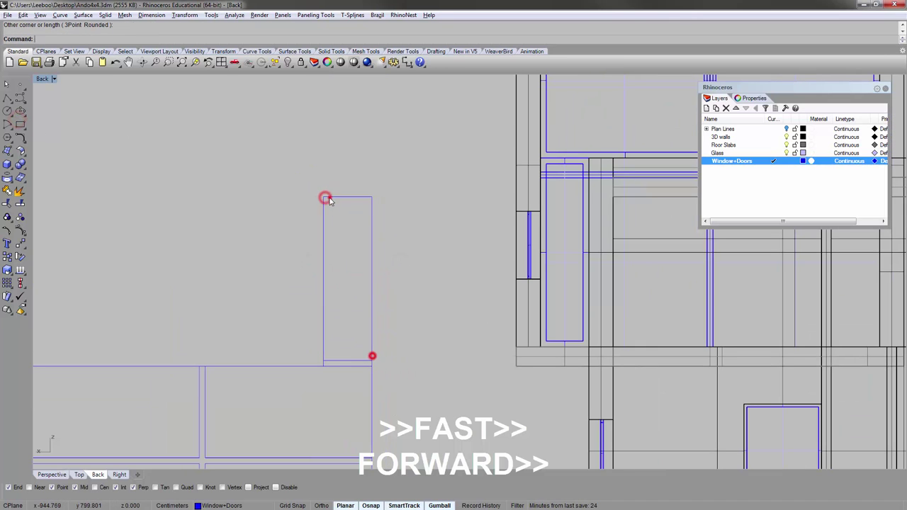
{"action": "left_click", "coordinate": [328, 197]}
{"action": "left_click", "coordinate": [373, 221]}
{"action": "key", "text": "Delete"}
- In the Perspective view, extrude the mullion cross and the small strip into solids and delete their source curves
{"action": "right_click_drag", "start_coordinate": [407, 309], "coordinate": [439, 219]}
{"action": "scroll", "coordinate": [440, 220], "scroll_direction": "down", "scroll_amount": 4}
{"action": "double_click", "coordinate": [47, 78]}
{"action": "double_click", "coordinate": [48, 78]}
{"action": "left_click", "coordinate": [143, 302]}
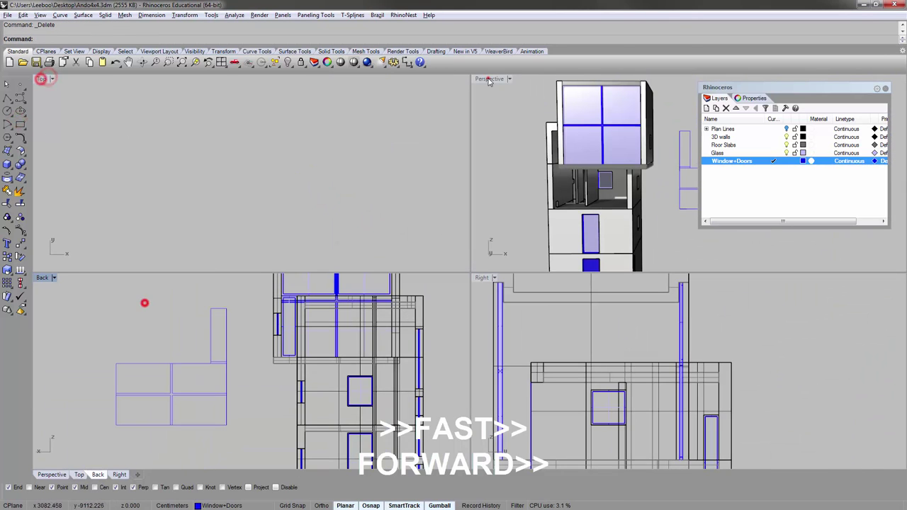
{"action": "double_click", "coordinate": [488, 77]}
{"action": "left_click", "coordinate": [446, 150]}
{"action": "left_click", "coordinate": [617, 192]}
{"action": "scroll", "coordinate": [464, 247], "scroll_direction": "up", "scroll_amount": 4}
{"action": "left_click", "coordinate": [475, 267]}
{"action": "left_click", "coordinate": [278, 261], "text": "shift"}
{"action": "type", "text": "extrudecrv"}
{"action": "key", "text": "Return"}
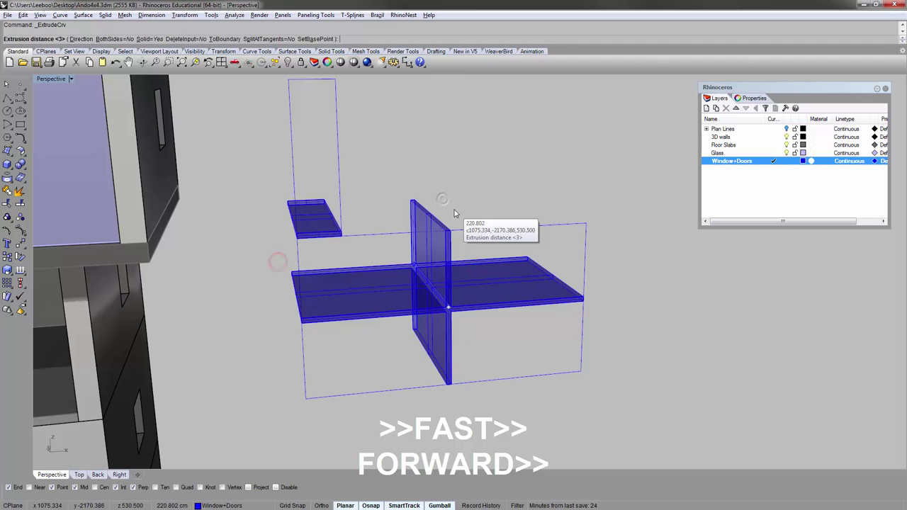
{"action": "key", "text": "Return"}
{"action": "key", "text": "Delete"}
- Try to extrude the five pane outlines with the Window+Doors layer current
{"action": "right_click_drag", "start_coordinate": [437, 198], "coordinate": [457, 226]}
{"action": "left_click", "coordinate": [461, 230]}
{"action": "left_click_drag", "start_coordinate": [605, 366], "coordinate": [556, 336], "text": "shift"}
{"action": "left_click", "coordinate": [367, 394], "text": "shift"}
{"action": "left_click_drag", "start_coordinate": [318, 297], "coordinate": [289, 280], "text": "shift"}
{"action": "left_click_drag", "start_coordinate": [362, 190], "coordinate": [322, 177], "text": "shift"}
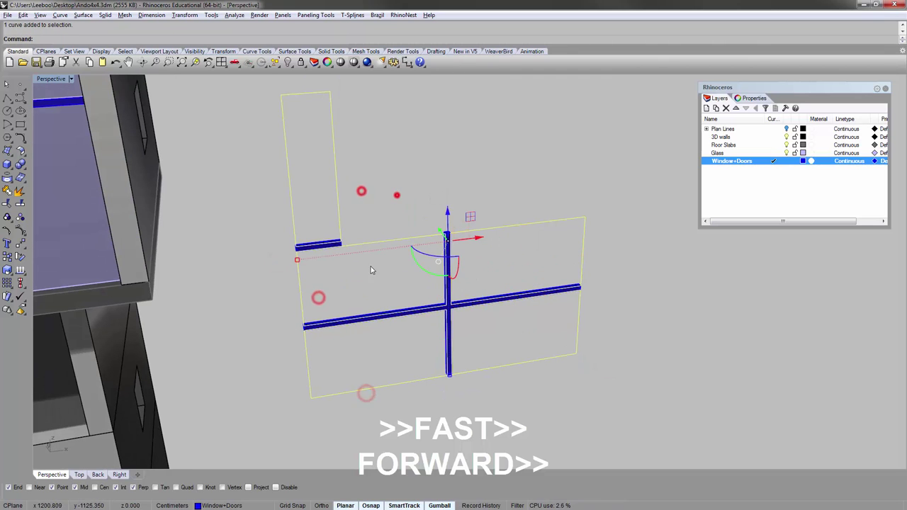
{"action": "type", "text": "extrudecrv"}
{"action": "key", "text": "Return"}
{"action": "key", "text": "Return"}
{"action": "key", "text": "Return"}
{"action": "left_click", "coordinate": [485, 245]}
{"action": "key", "text": "ctrl+z"}
{"action": "left_click", "coordinate": [407, 239]}
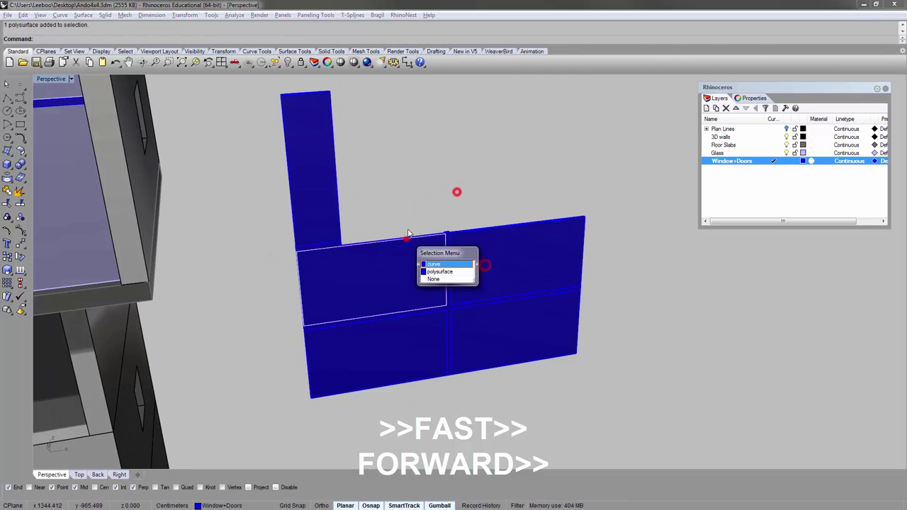
{"action": "key", "text": "ctrl+z"}
- Make the Glass layer current, extrude the five pane outlines into solid glass, and delete the source curves
{"action": "left_click", "coordinate": [475, 230]}
{"action": "left_click", "coordinate": [408, 237], "text": "shift"}
{"action": "left_click_drag", "start_coordinate": [381, 188], "coordinate": [323, 175], "text": "shift"}
{"action": "left_click_drag", "start_coordinate": [422, 406], "coordinate": [392, 370], "text": "shift"}
{"action": "left_click_drag", "start_coordinate": [522, 376], "coordinate": [498, 349], "text": "shift"}
{"action": "left_click", "coordinate": [777, 153]}
{"action": "key", "text": "Return"}
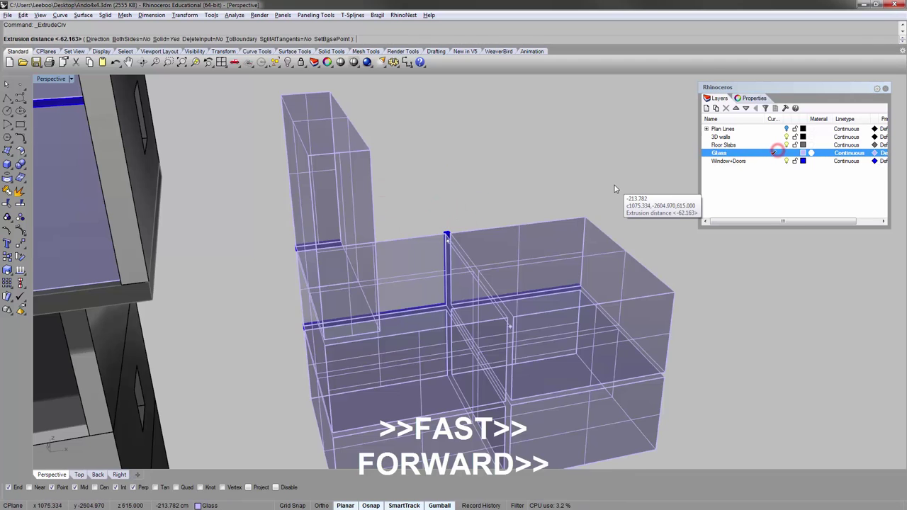
{"action": "key", "text": "Return"}
{"action": "key", "text": "Delete"}
- Group the glass panes and frame bars of the L-shaped window
{"action": "right_click_drag", "start_coordinate": [523, 222], "coordinate": [500, 209]}
{"action": "left_click_drag", "start_coordinate": [541, 428], "coordinate": [414, 280]}
{"action": "key", "text": "ctrl+g"}
{"action": "left_click", "coordinate": [322, 225]}
{"action": "left_click", "coordinate": [364, 192]}
{"action": "left_click_drag", "start_coordinate": [361, 209], "coordinate": [320, 267]}
- Move the L-shaped window from its lower corner to the matching floor corner of the open storey
{"action": "right_click_drag", "start_coordinate": [525, 326], "coordinate": [652, 236], "text": "shift"}
{"action": "left_click", "coordinate": [522, 238]}
{"action": "key", "text": "Return"}
{"action": "scroll", "coordinate": [437, 295], "scroll_direction": "up", "scroll_amount": 5}
{"action": "left_click", "coordinate": [411, 296]}
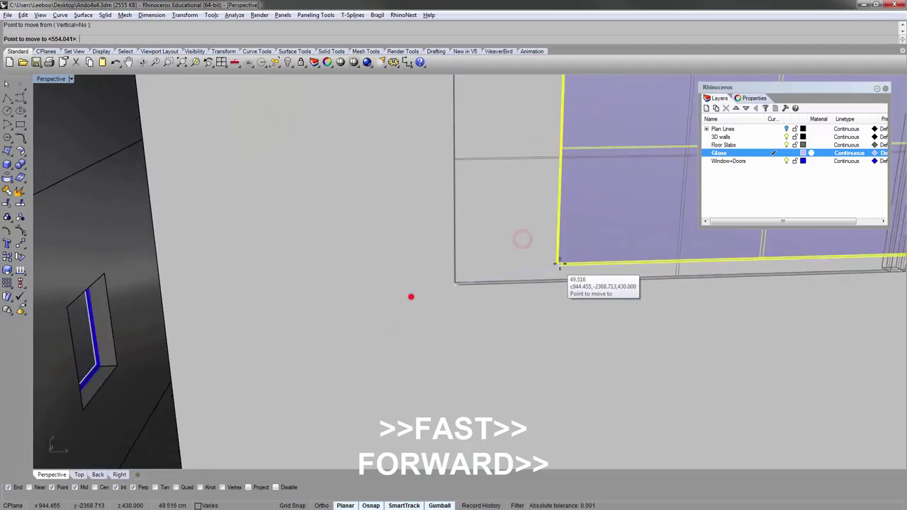
{"action": "right_click_drag", "start_coordinate": [255, 262], "coordinate": [559, 263], "text": "shift"}
{"action": "left_click", "coordinate": [165, 285]}
- Try to shift the L-shaped window by -10 cm along its green depth axis
{"action": "right_click_drag", "start_coordinate": [233, 213], "coordinate": [403, 184]}
{"action": "left_click", "coordinate": [388, 144]}
{"action": "type", "text": "-10"}
{"action": "key", "text": "Return"}
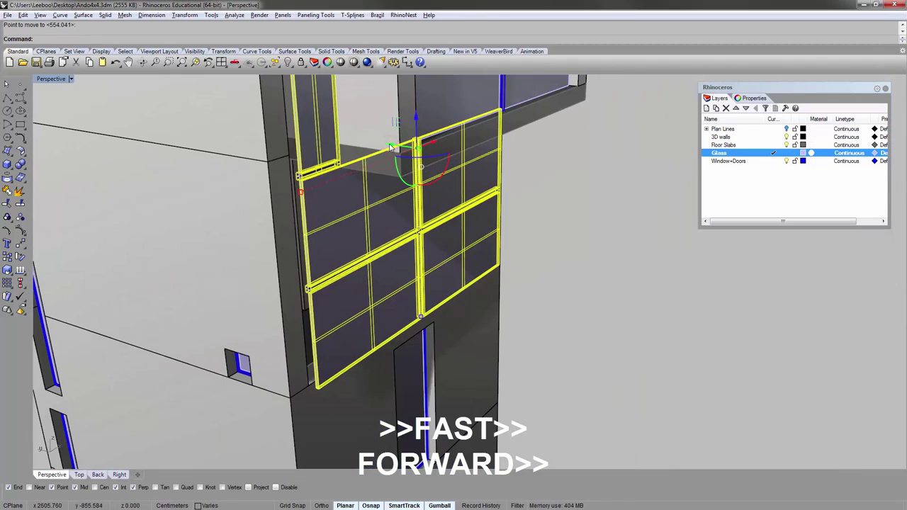
{"action": "key", "text": "ctrl+z"}
- Shift the L-shaped window 10 cm along its green depth axis into the opening
{"action": "left_click", "coordinate": [390, 144]}
{"action": "type", "text": "10"}
{"action": "key", "text": "Return"}
{"action": "right_click_drag", "start_coordinate": [583, 200], "coordinate": [382, 224]}
{"action": "scroll", "coordinate": [411, 269], "scroll_direction": "down", "scroll_amount": 7}
{"action": "right_click_drag", "start_coordinate": [274, 205], "coordinate": [393, 192]}
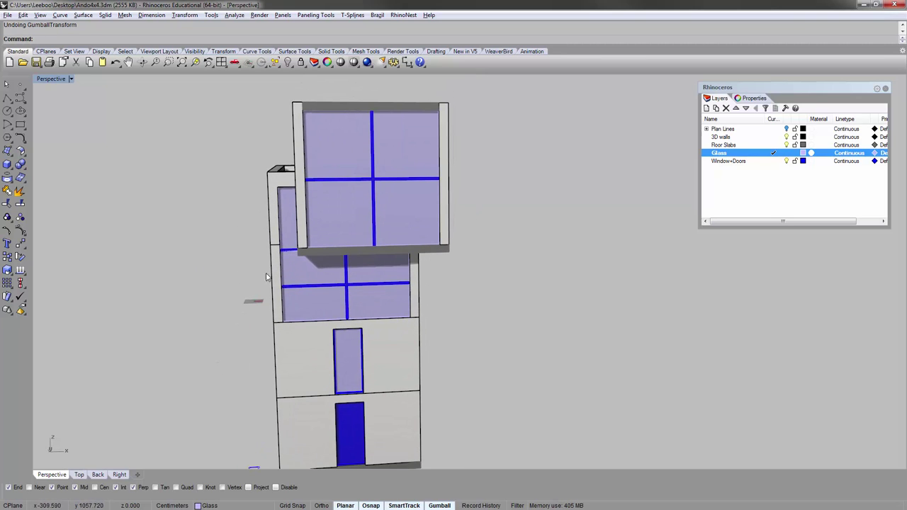
- Show the Plan Lines layer after checking the house's entrance side
{"action": "right_click_drag", "start_coordinate": [298, 219], "coordinate": [320, 231]}
{"action": "right_click_drag", "start_coordinate": [320, 309], "coordinate": [351, 228], "text": "shift"}
{"action": "right_click_drag", "start_coordinate": [354, 304], "coordinate": [423, 328]}
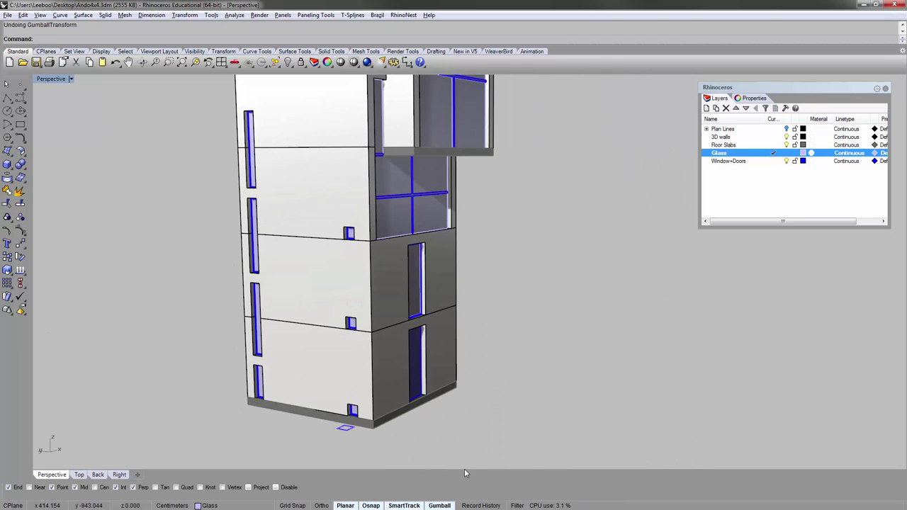
{"action": "right_click_drag", "start_coordinate": [495, 332], "coordinate": [495, 312], "text": "shift"}
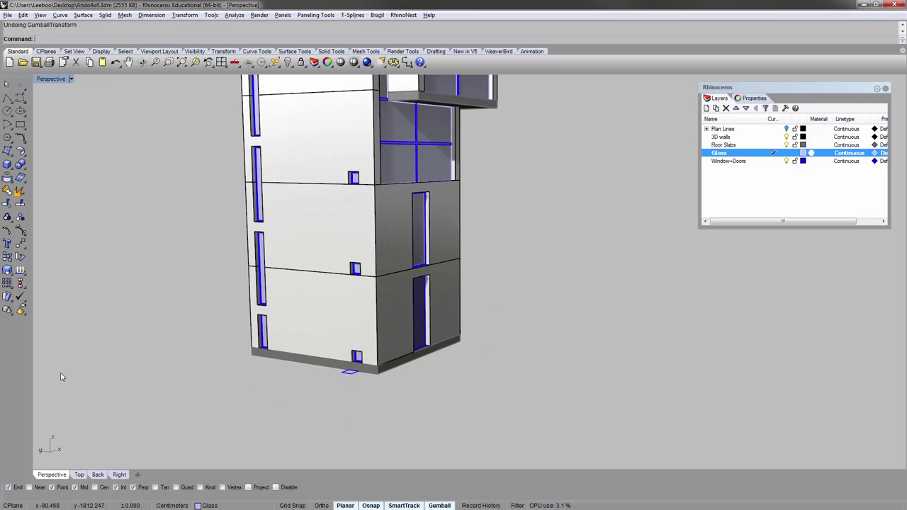
{"action": "scroll", "coordinate": [496, 215], "scroll_direction": "down", "scroll_amount": 8}
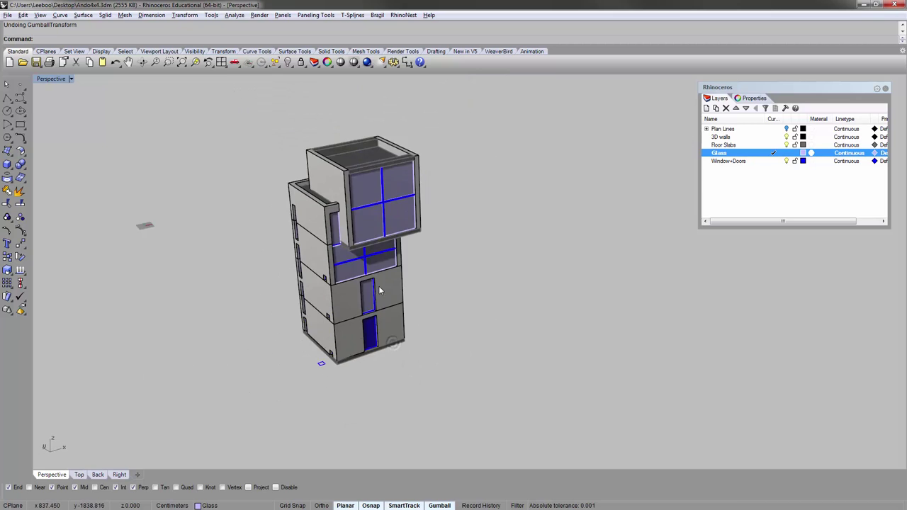
{"action": "right_click_drag", "start_coordinate": [496, 212], "coordinate": [508, 209]}
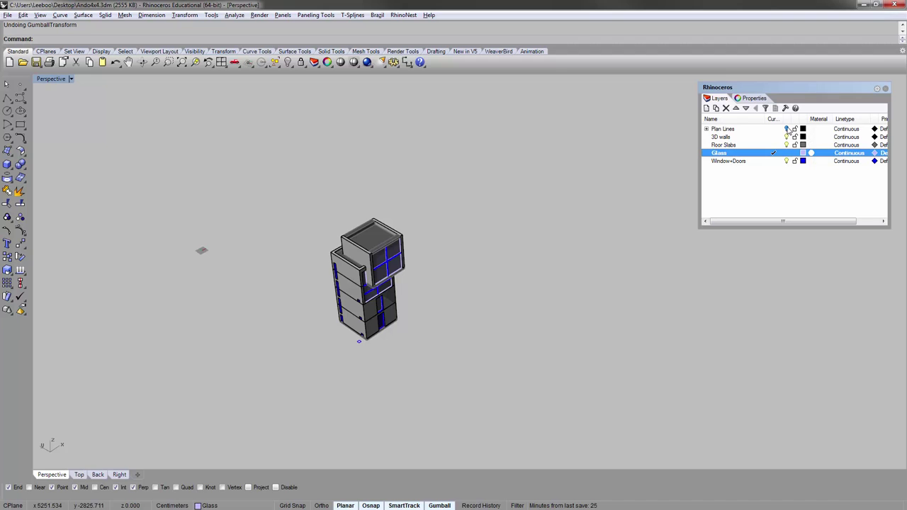
{"action": "left_click", "coordinate": [786, 129]}
- Examine the canopy outline in front of the wall opening on the second floor plan from the left
{"action": "right_click_drag", "start_coordinate": [332, 217], "coordinate": [381, 274], "text": "shift"}
{"action": "scroll", "coordinate": [304, 255], "scroll_direction": "up", "scroll_amount": 7}
{"action": "left_click", "coordinate": [319, 267]}
{"action": "type", "text": "zs"}
{"action": "key", "text": "Return"}
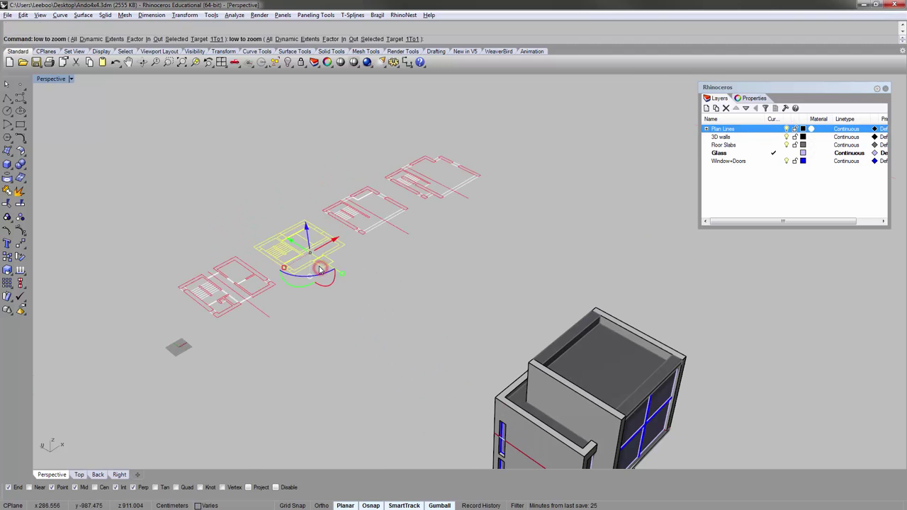
{"action": "right_click_drag", "start_coordinate": [567, 323], "coordinate": [517, 396]}
{"action": "left_click", "coordinate": [697, 442]}
{"action": "right_click_drag", "start_coordinate": [677, 421], "coordinate": [376, 278], "text": "shift"}
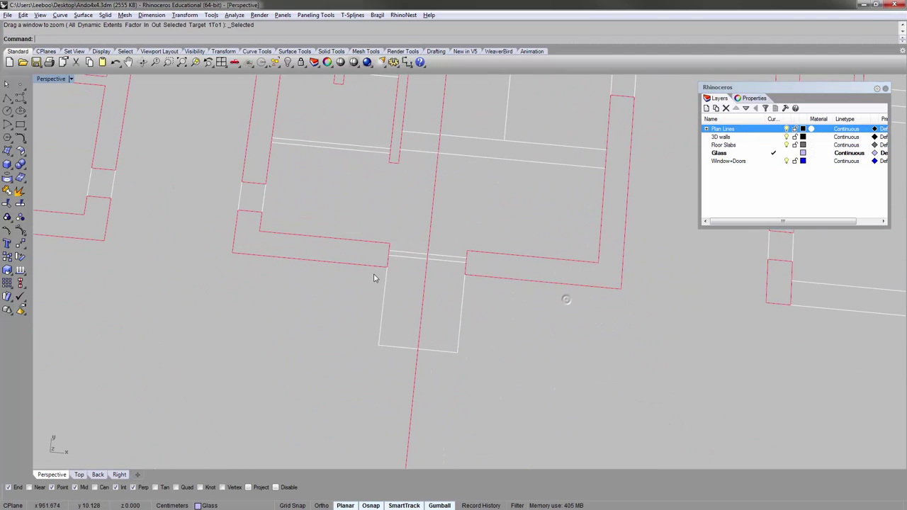
{"action": "right_click_drag", "start_coordinate": [296, 320], "coordinate": [421, 214]}
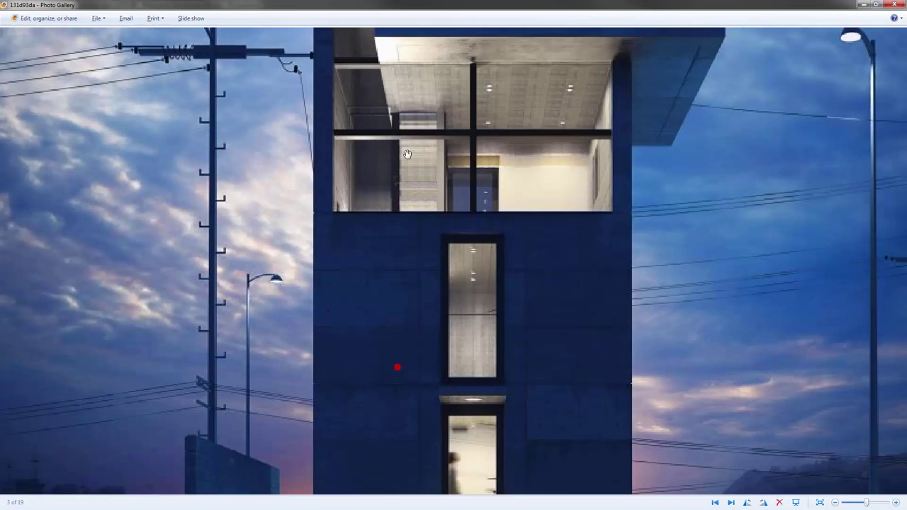
- Switch to Photo Gallery and examine the reference photos, section and axonometric drawing for the canopy above the entrance door
{"action": "left_click_drag", "start_coordinate": [397, 367], "coordinate": [489, 350]}
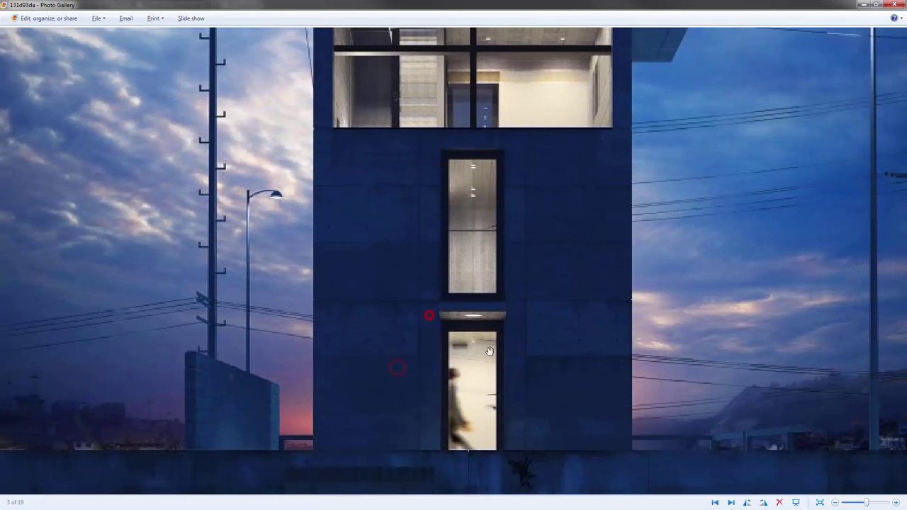
{"action": "key", "text": "Left"}
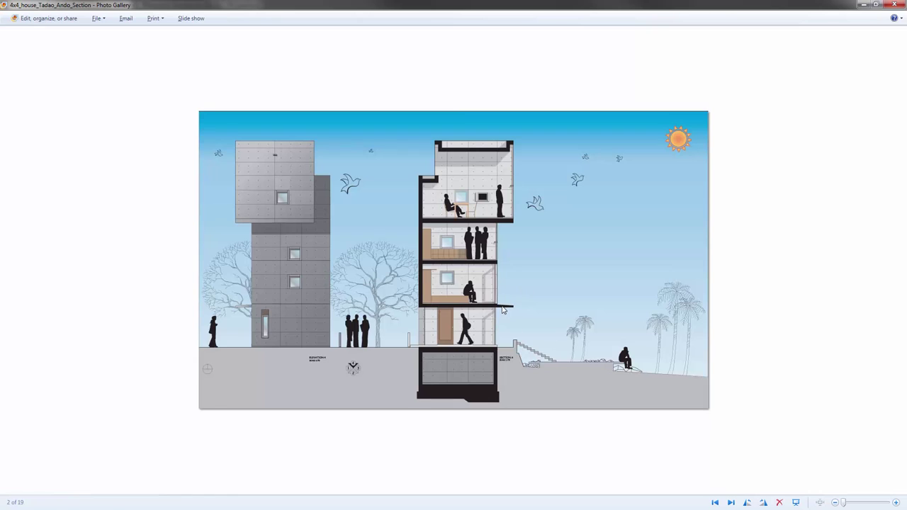
{"action": "key", "text": "Right"}
{"action": "key", "text": "Right"}
{"action": "key", "text": "Right"}
{"action": "key", "text": "Right"}
{"action": "key", "text": "Right"}
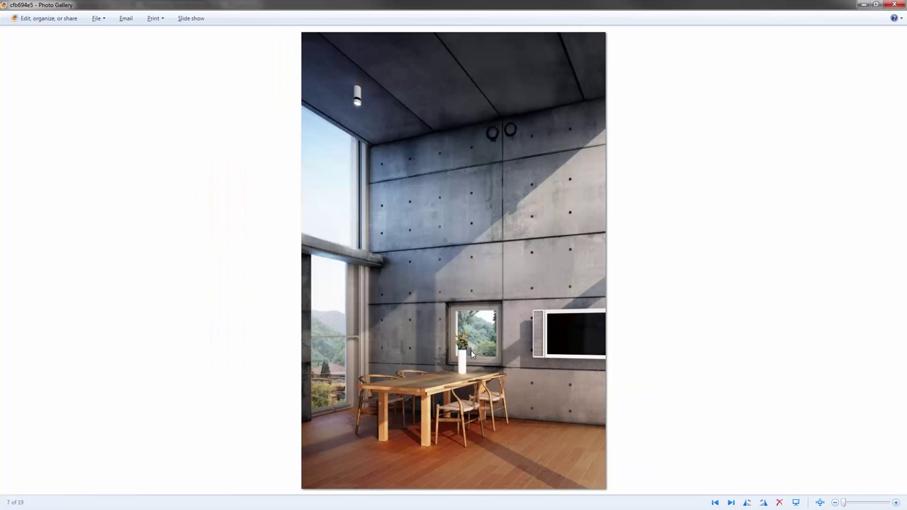
{"action": "key", "text": "Left"}
{"action": "scroll", "coordinate": [565, 343], "scroll_direction": "up", "scroll_amount": 3}
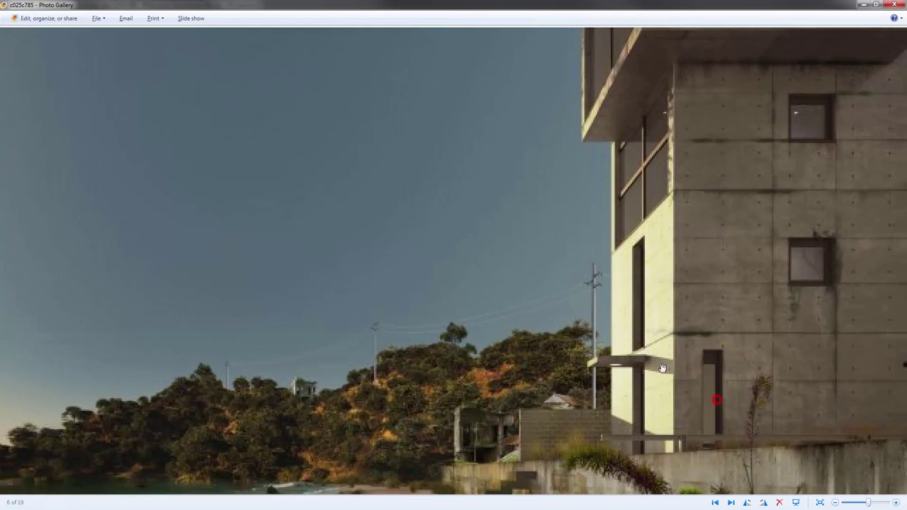
{"action": "key", "text": "Right"}
{"action": "key", "text": "Right"}
{"action": "key", "text": "Right"}
{"action": "key", "text": "Right"}
{"action": "key", "text": "Right"}
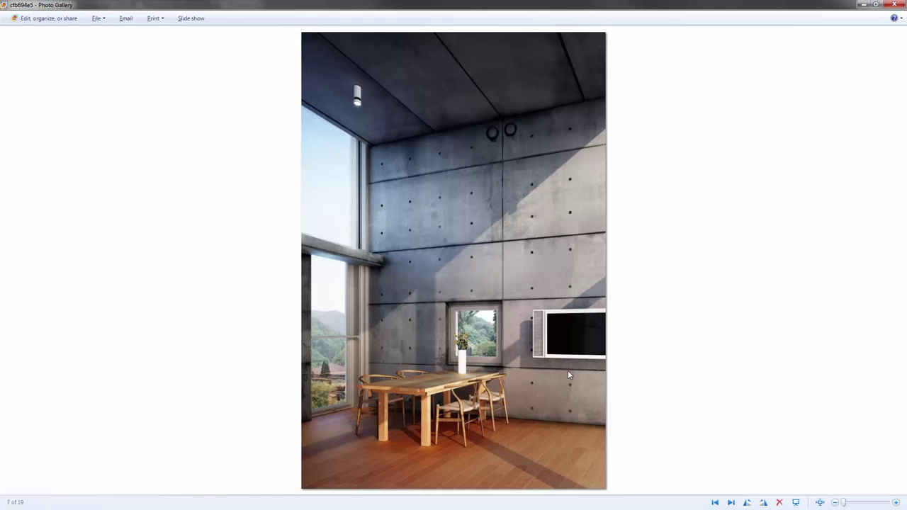
{"action": "key", "text": "Right"}
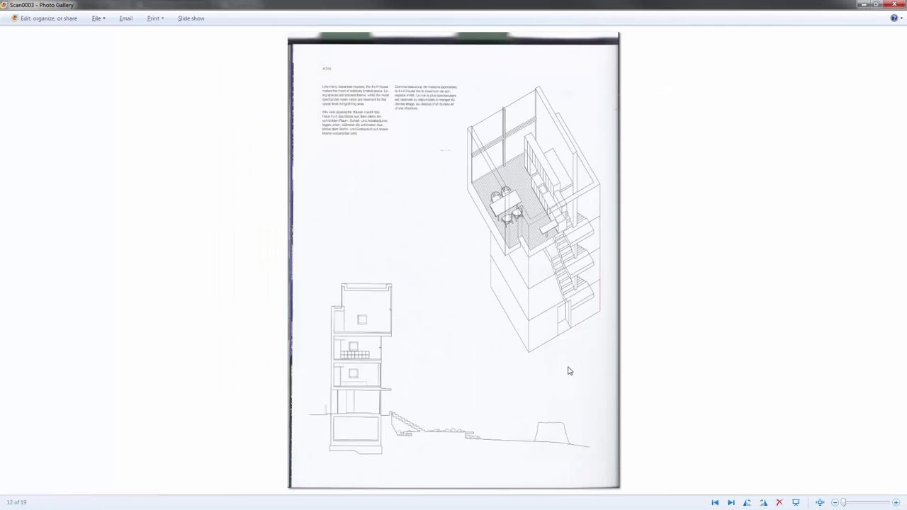
{"action": "scroll", "coordinate": [382, 385], "scroll_direction": "up", "scroll_amount": 7}
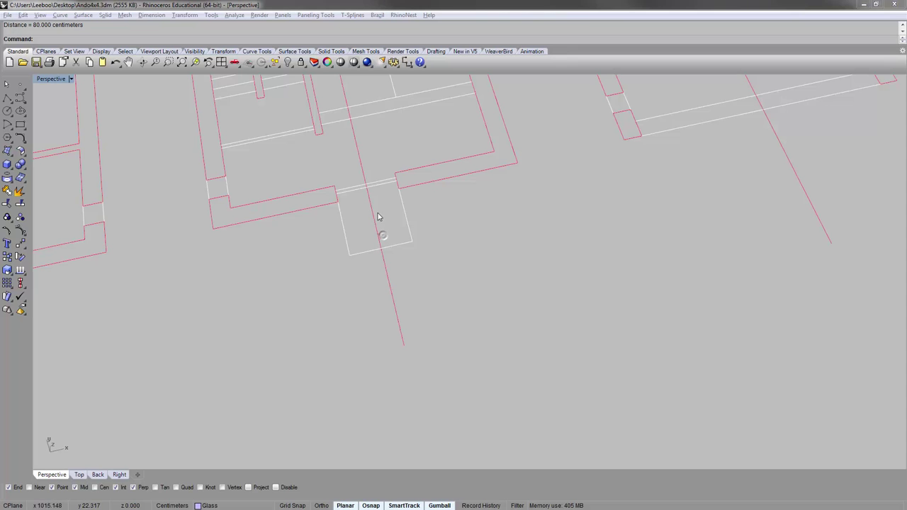
- Switch back to Rhinoceros and measure the canopy outline's depth from the wall corner to its outer corner on the plan
{"action": "scroll", "coordinate": [347, 233], "scroll_direction": "up", "scroll_amount": 4}
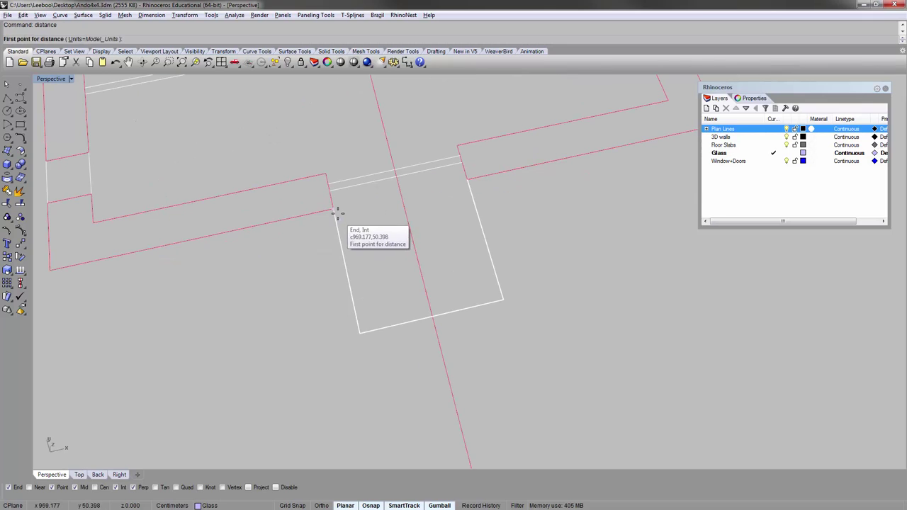
{"action": "left_click", "coordinate": [338, 212]}
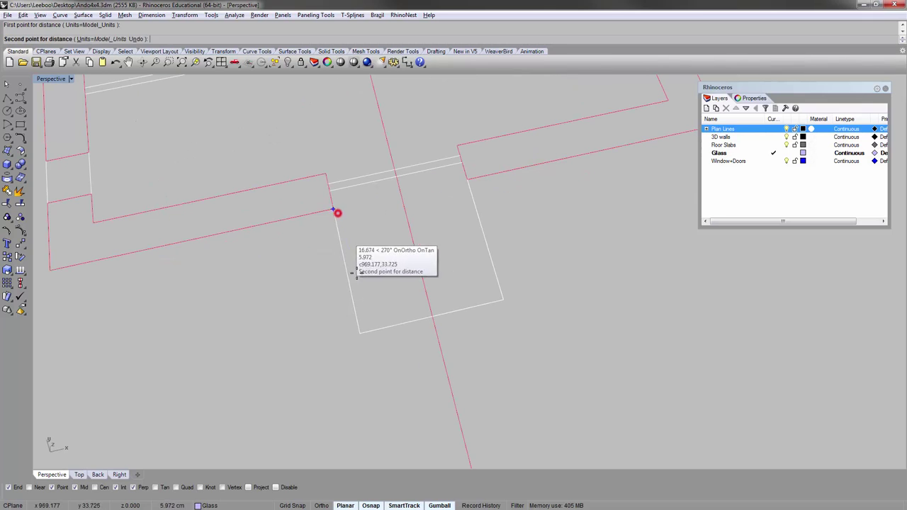
{"action": "left_click", "coordinate": [359, 333]}
- Examine the canopy outline on the house model between the entrance door and the tall window above it
{"action": "scroll", "coordinate": [333, 174], "scroll_direction": "down", "scroll_amount": 5}
{"action": "scroll", "coordinate": [361, 172], "scroll_direction": "down", "scroll_amount": 10}
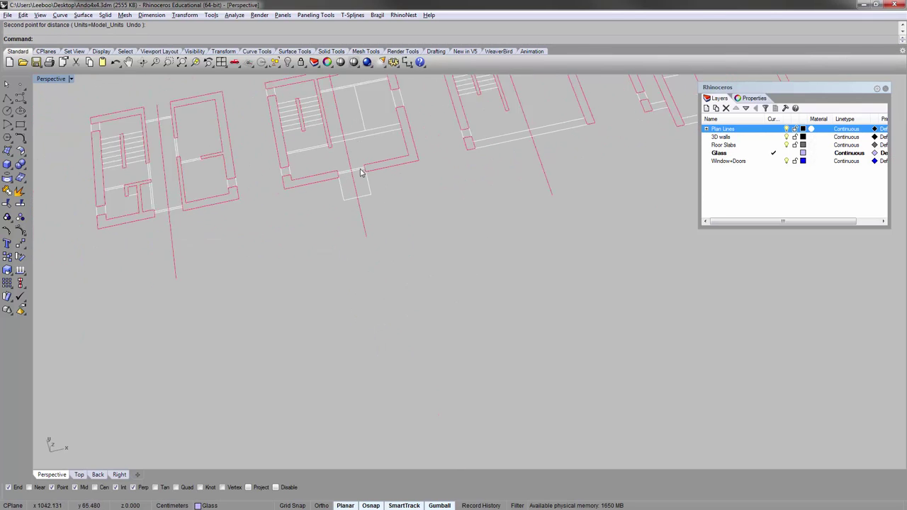
{"action": "right_click_drag", "start_coordinate": [324, 343], "coordinate": [347, 216], "text": "shift"}
{"action": "right_click_drag", "start_coordinate": [357, 308], "coordinate": [372, 205]}
{"action": "left_click", "coordinate": [372, 202]}
{"action": "type", "text": "zs"}
{"action": "key", "text": "Return"}
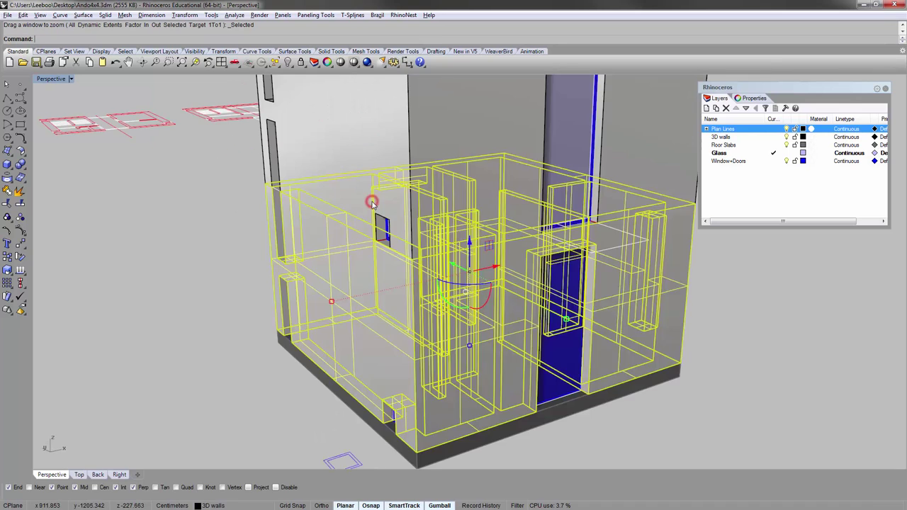
{"action": "key", "text": "Escape"}
{"action": "right_click_drag", "start_coordinate": [542, 304], "coordinate": [611, 288]}
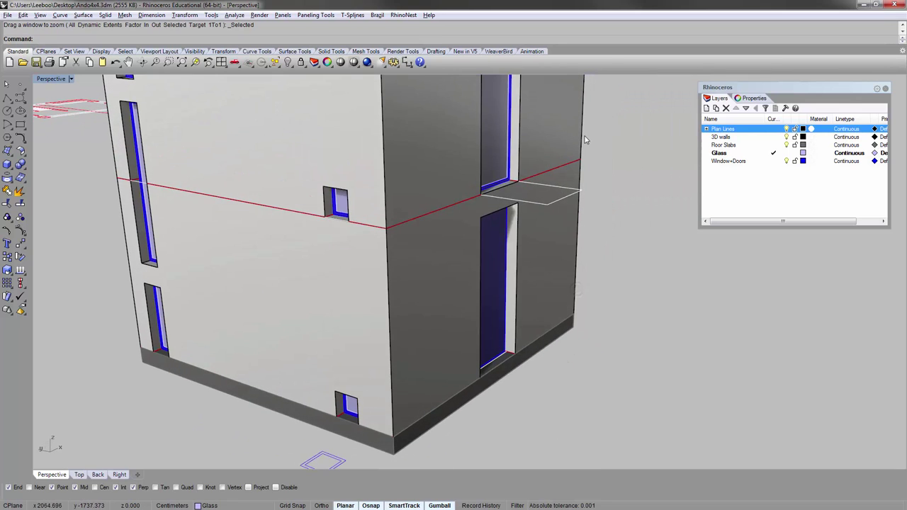
{"action": "right_click_drag", "start_coordinate": [585, 136], "coordinate": [615, 209]}
{"action": "right_click_drag", "start_coordinate": [555, 214], "coordinate": [518, 212], "text": "shift"}
- Try to build an upward box on the canopy outline above the entrance door with a freehand height
{"action": "left_click", "coordinate": [9, 167]}
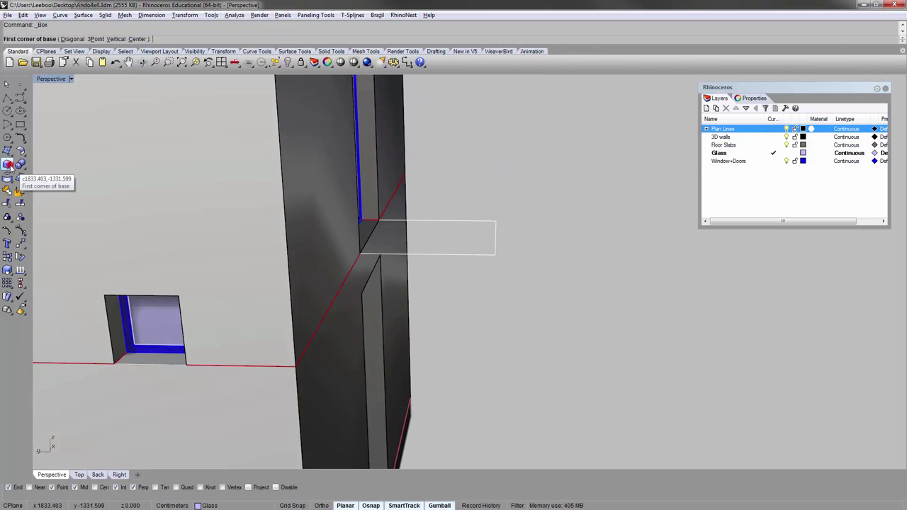
{"action": "right_click_drag", "start_coordinate": [390, 233], "coordinate": [329, 265]}
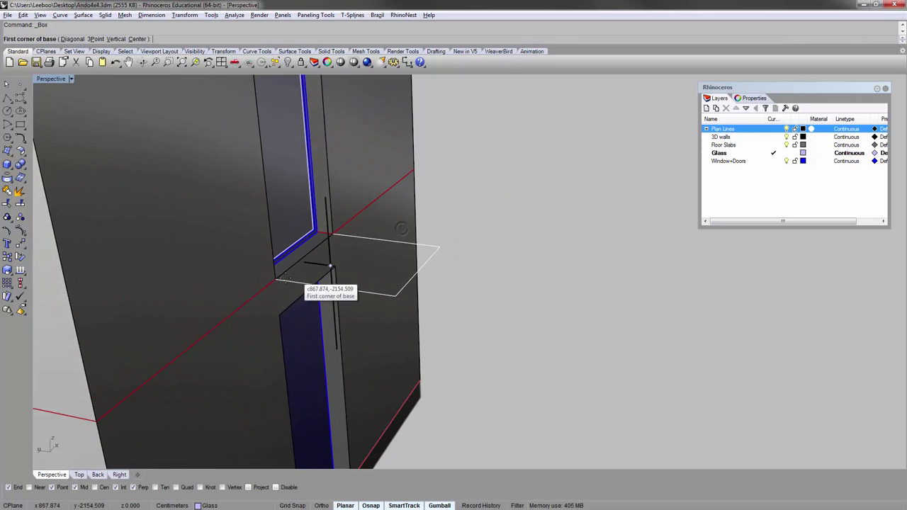
{"action": "left_click", "coordinate": [275, 279]}
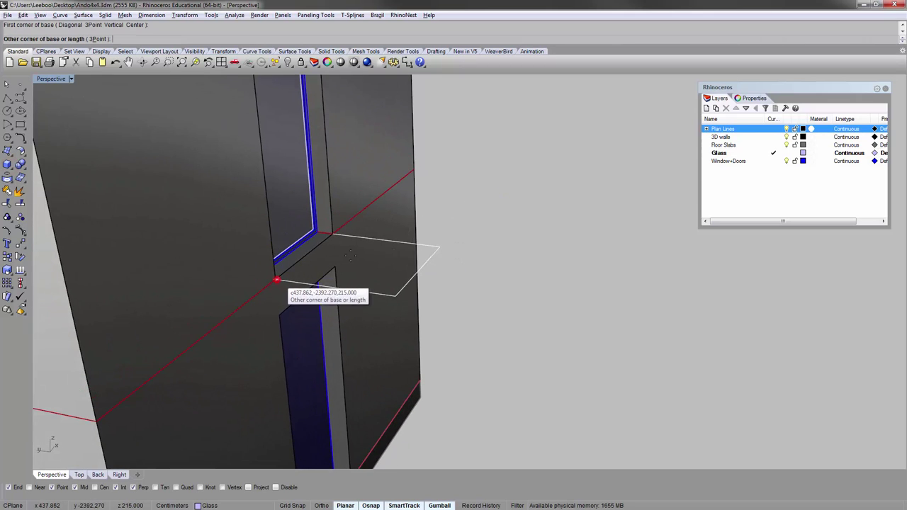
{"action": "left_click", "coordinate": [435, 246]}
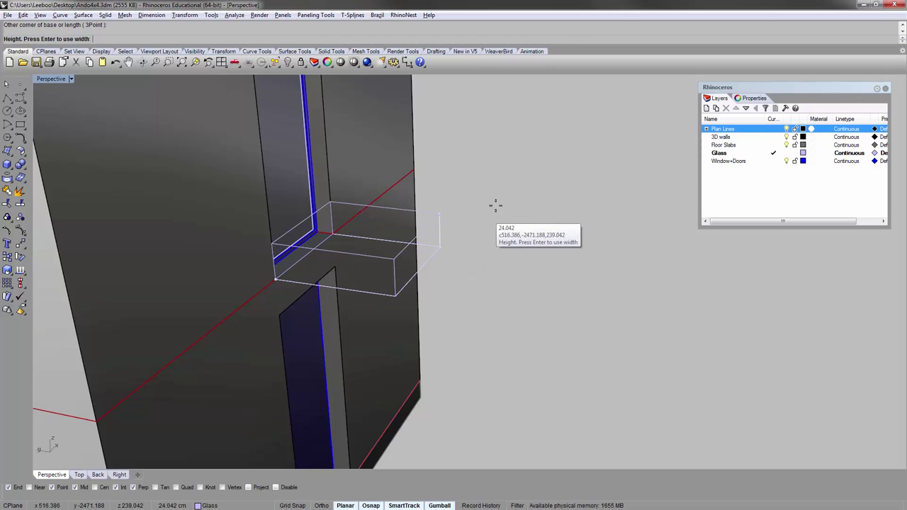
{"action": "left_click", "coordinate": [533, 154]}
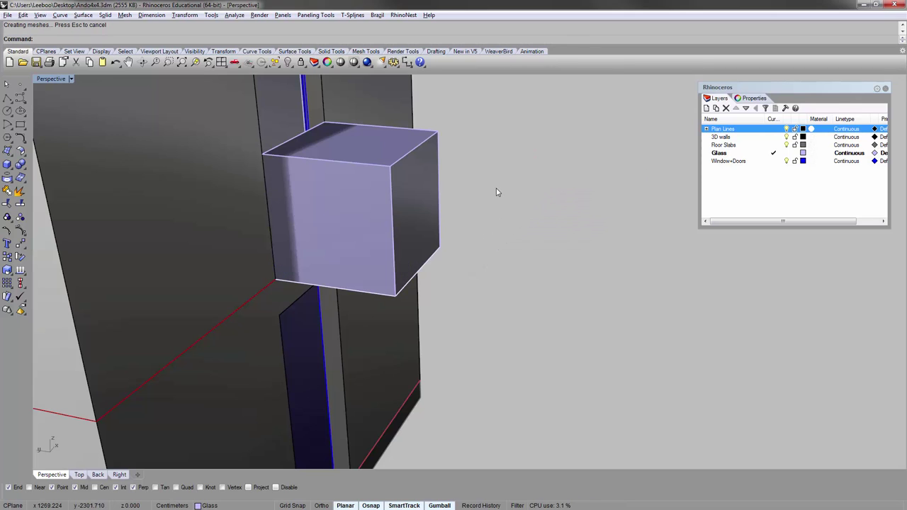
{"action": "right_click_drag", "start_coordinate": [489, 203], "coordinate": [467, 255]}
{"action": "key", "text": "ctrl+z"}
- Build the entrance canopy as a downward box on its outline in the 3D walls layer, and hide the Plan Lines layer
{"action": "right_click", "coordinate": [441, 274]}
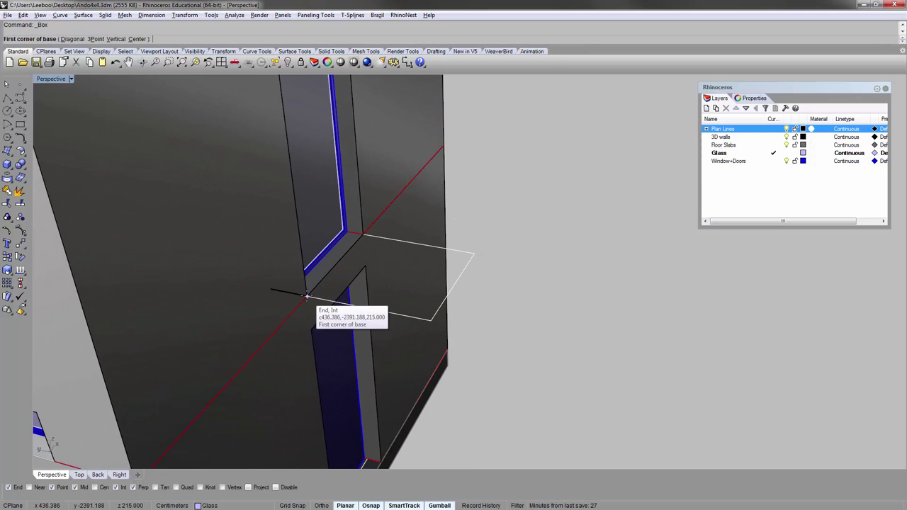
{"action": "left_click", "coordinate": [307, 296]}
{"action": "left_click", "coordinate": [471, 255]}
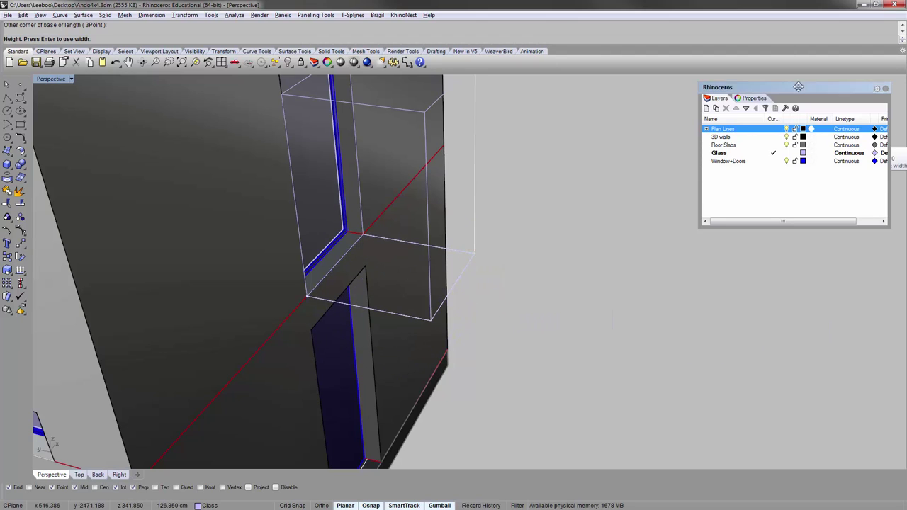
{"action": "left_click", "coordinate": [773, 137]}
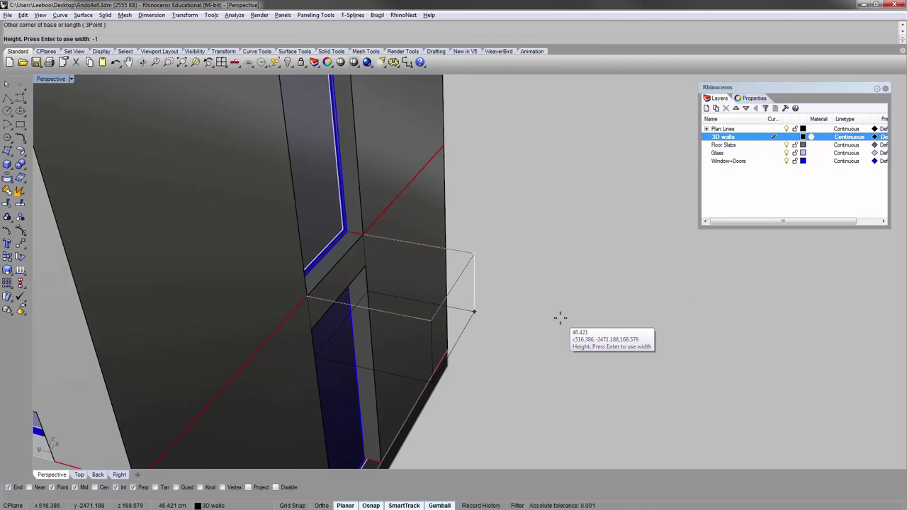
{"action": "key", "text": "Return"}
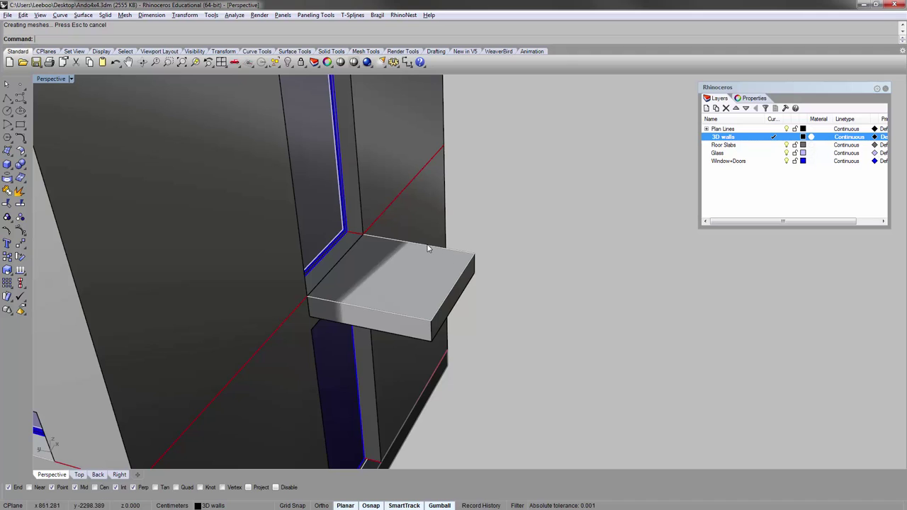
{"action": "right_click_drag", "start_coordinate": [516, 340], "coordinate": [533, 224]}
{"action": "left_click", "coordinate": [785, 129]}
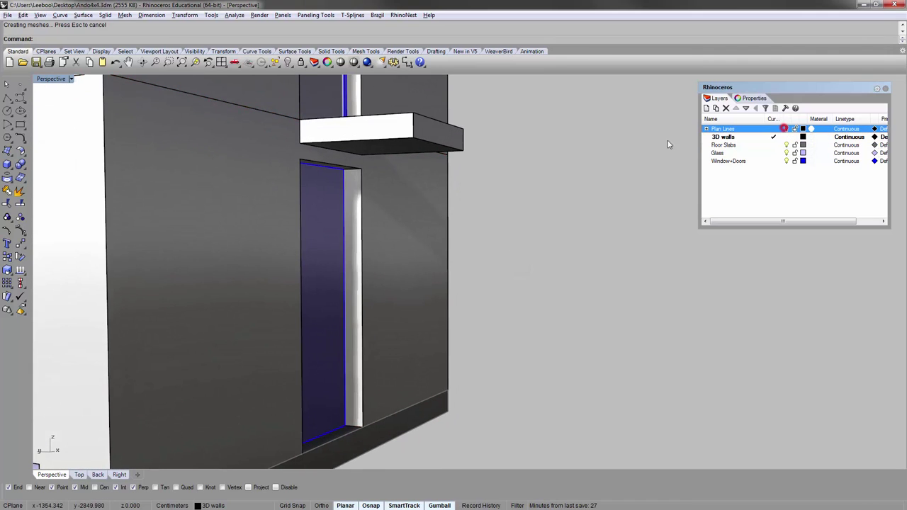
{"action": "right_click_drag", "start_coordinate": [637, 143], "coordinate": [481, 148]}
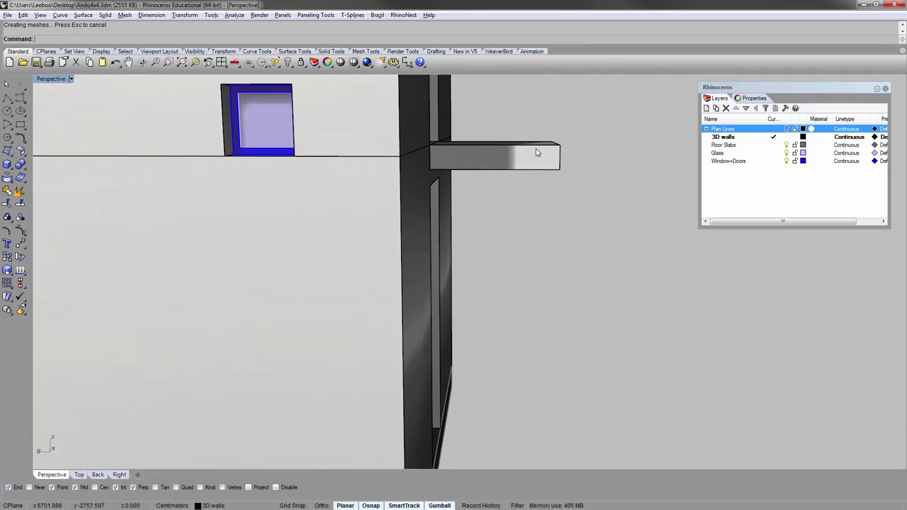
{"action": "right_click_drag", "start_coordinate": [536, 152], "coordinate": [517, 182]}
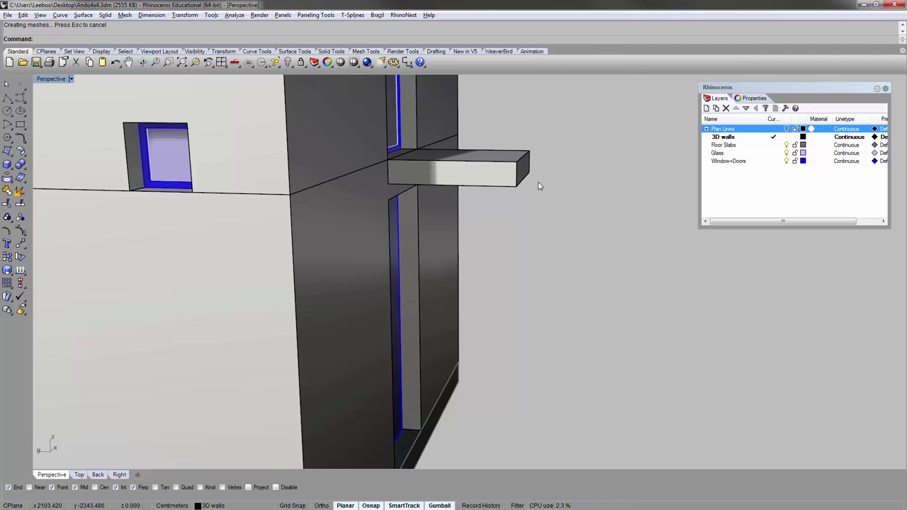
{"action": "type", "text": "Move"}
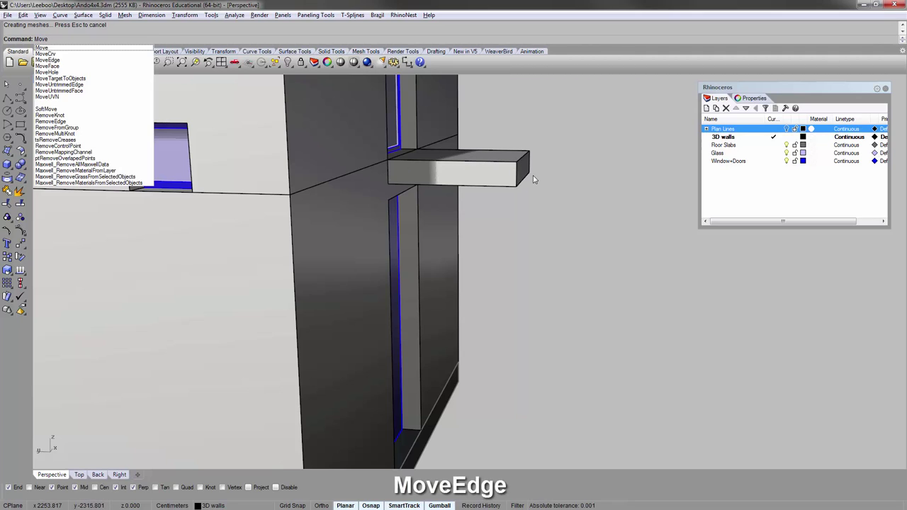
{"action": "left_click", "coordinate": [107, 60]}
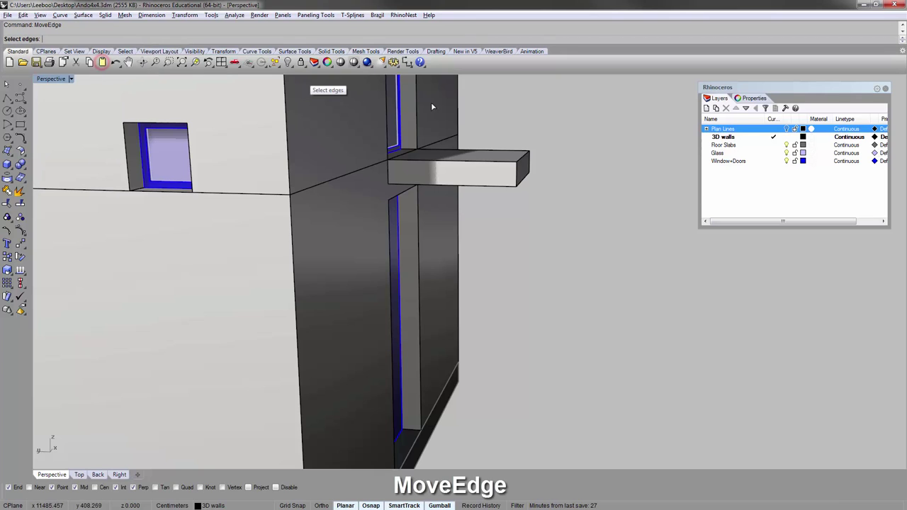
{"action": "scroll", "coordinate": [506, 111], "scroll_direction": "up", "scroll_amount": 4}
{"action": "left_click", "coordinate": [496, 183]}
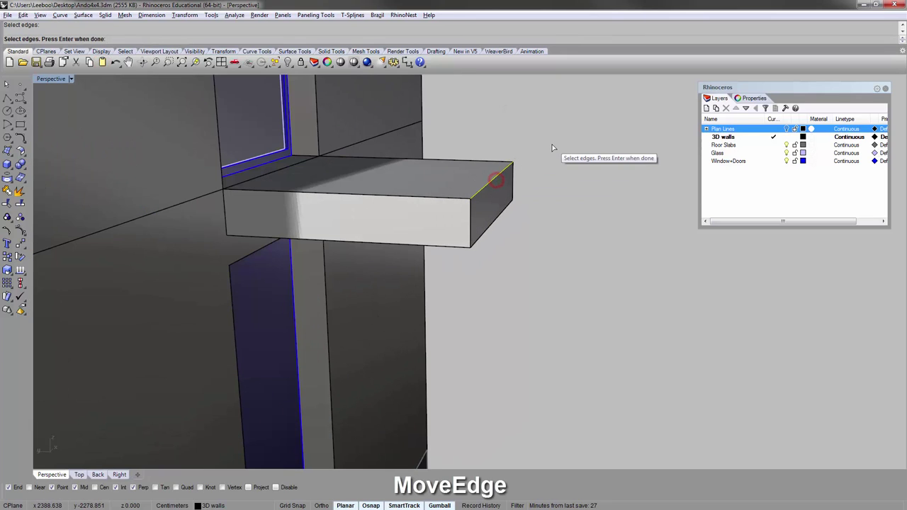
{"action": "key", "text": "Return"}
{"action": "left_click", "coordinate": [513, 163]}
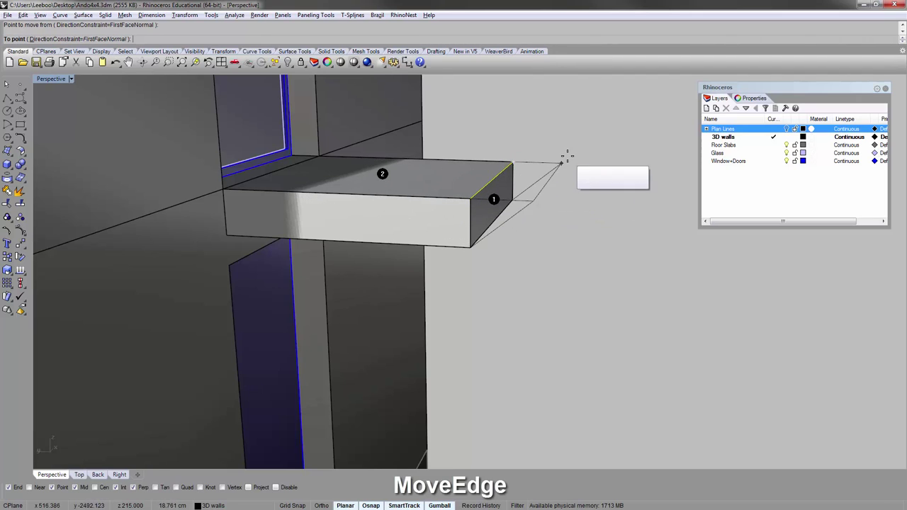
{"action": "left_click", "coordinate": [93, 40]}
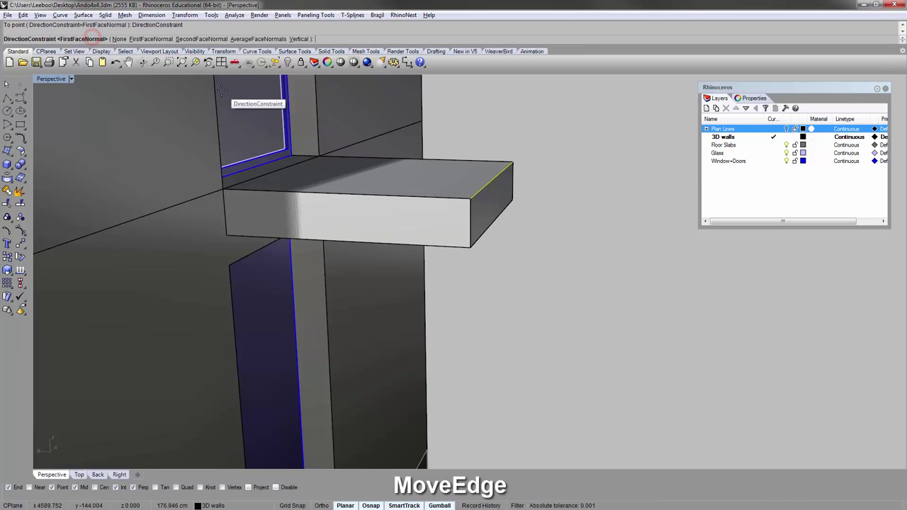
{"action": "left_click", "coordinate": [297, 39]}
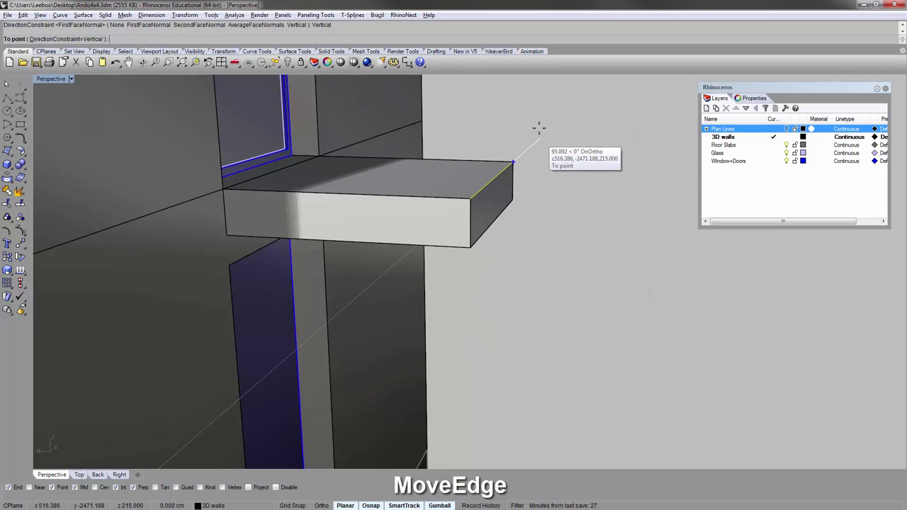
{"action": "key", "text": "Escape"}
- Move the canopy's outer top edge by -5 cm with MoveEdge, using the Vertical direction constraint, so its top slopes outward
{"action": "right_click", "coordinate": [517, 149]}
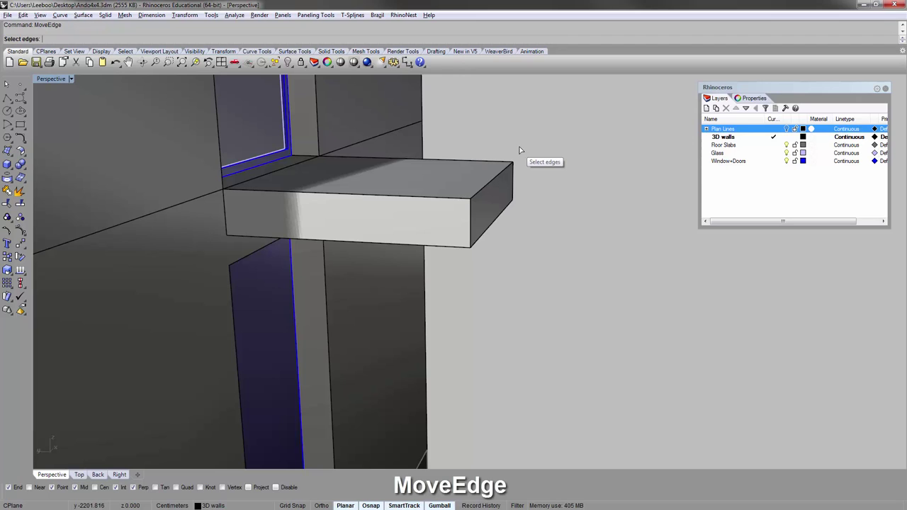
{"action": "left_click", "coordinate": [496, 177]}
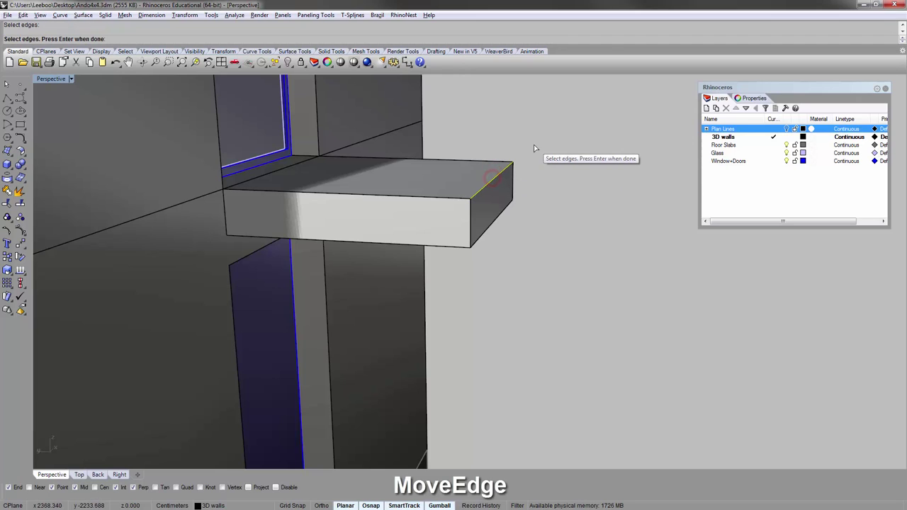
{"action": "key", "text": "Return"}
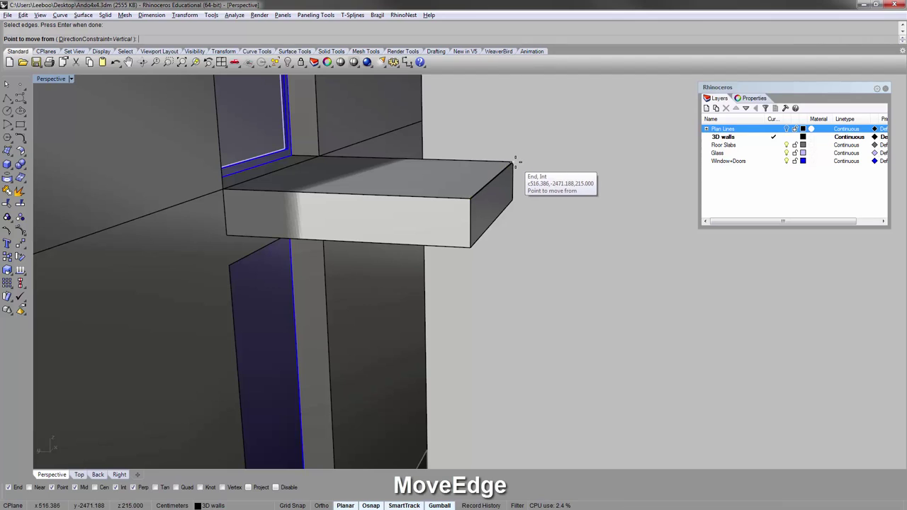
{"action": "left_click", "coordinate": [511, 163]}
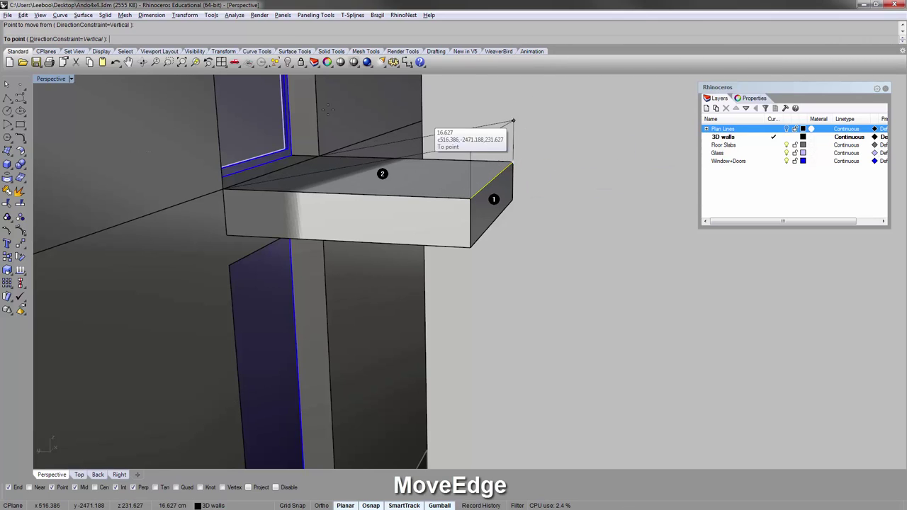
{"action": "left_click", "coordinate": [50, 40]}
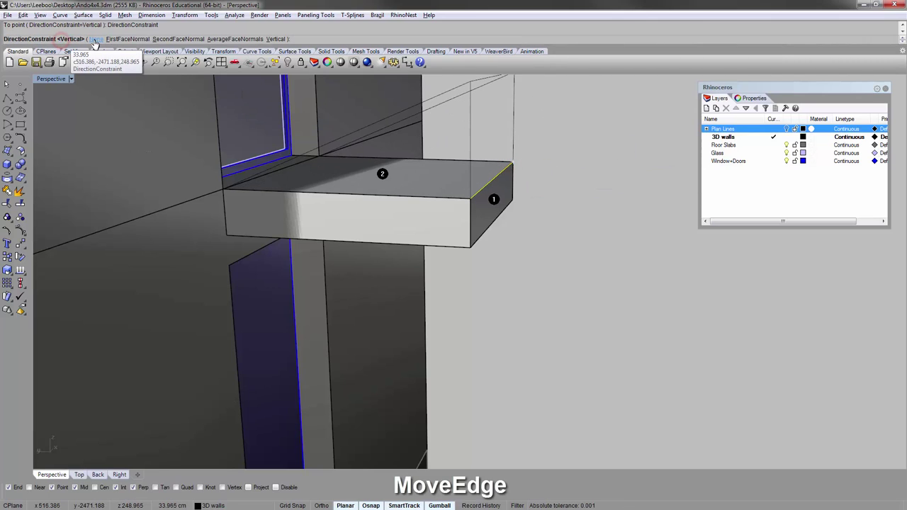
{"action": "left_click", "coordinate": [277, 39]}
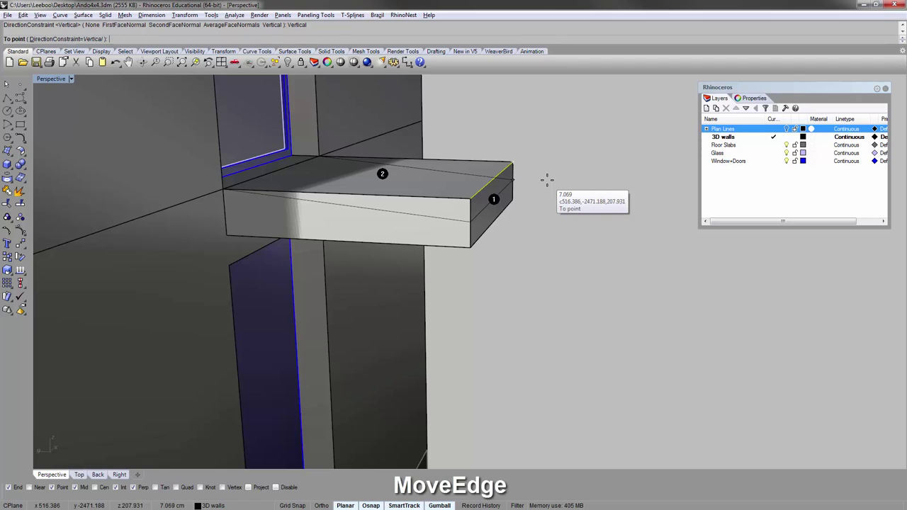
{"action": "type", "text": "-5"}
{"action": "key", "text": "Return"}
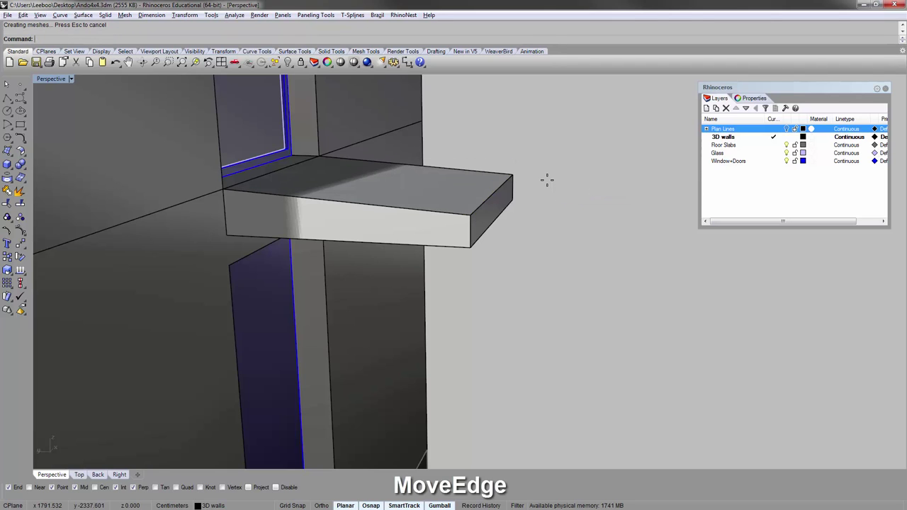
- Select the sloped canopy above the entrance door and zoom to the selection
{"action": "right_click_drag", "start_coordinate": [347, 261], "coordinate": [383, 172]}
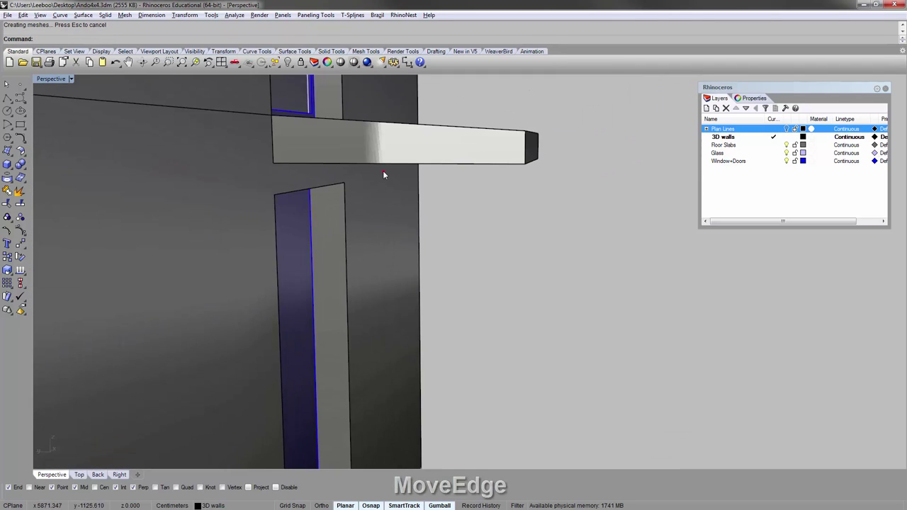
{"action": "left_click", "coordinate": [382, 173]}
{"action": "left_click", "coordinate": [441, 134]}
{"action": "type", "text": "zs"}
{"action": "key", "text": "Return"}
{"action": "right_click_drag", "start_coordinate": [444, 136], "coordinate": [441, 164]}
{"action": "scroll", "coordinate": [441, 165], "scroll_direction": "down", "scroll_amount": 5}
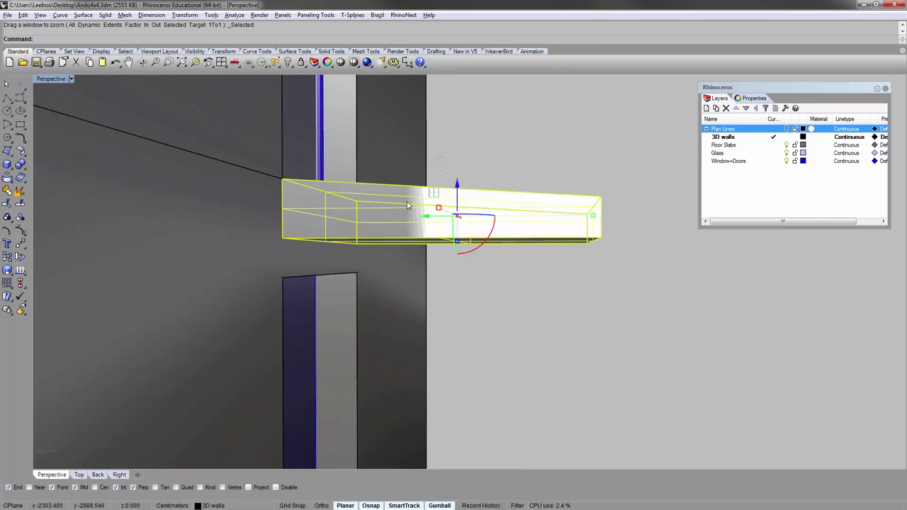
{"action": "right_click_drag", "start_coordinate": [375, 215], "coordinate": [366, 182], "text": "shift"}
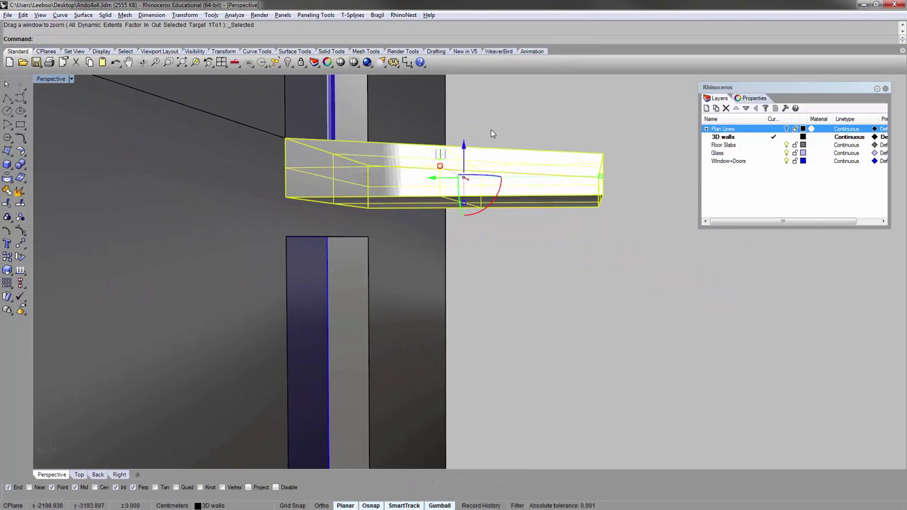
- Try moving the selected canopy 10 cm along the vertical axis, and undo the move
{"action": "left_click", "coordinate": [464, 153]}
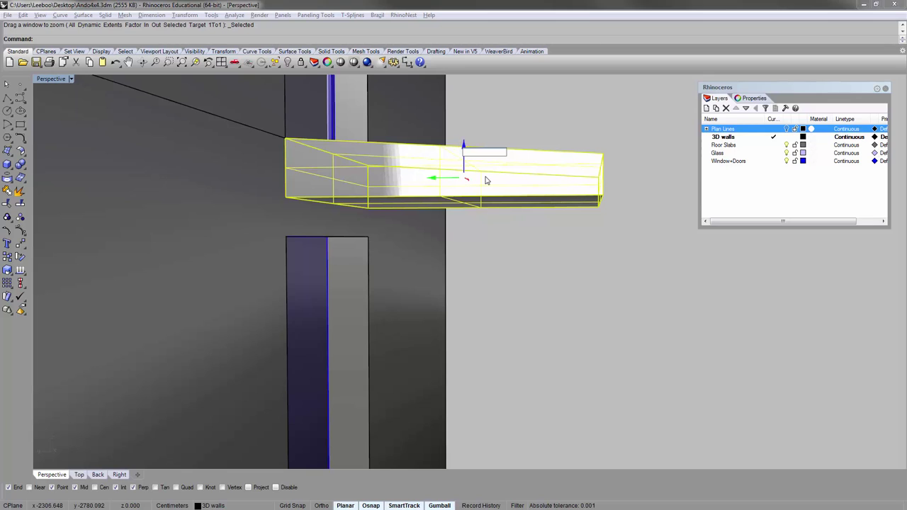
{"action": "type", "text": "10"}
{"action": "key", "text": "Return"}
{"action": "key", "text": "ctrl+z"}
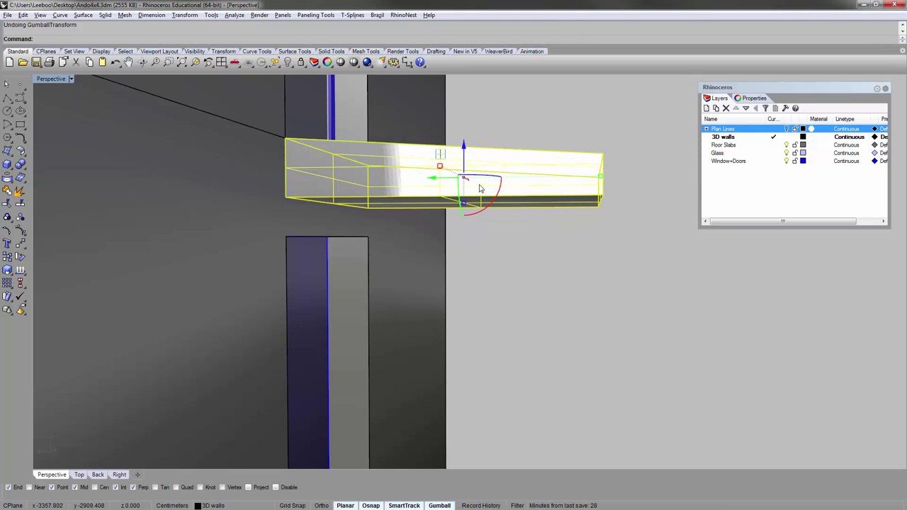
- Move the canopy down along the vertical axis so it sits closer to the door head, and deselect it
{"action": "left_click", "coordinate": [464, 158]}
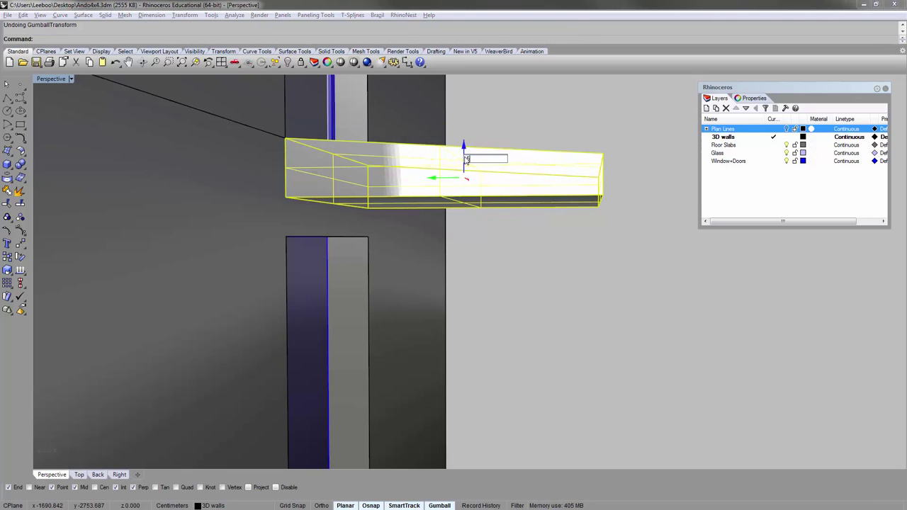
{"action": "key", "text": "Return"}
{"action": "left_click", "coordinate": [572, 132]}
- Zoom to the canopy together with the ground-floor wall and examine how the canopy sits over the entrance
{"action": "right_click_drag", "start_coordinate": [532, 151], "coordinate": [511, 223]}
{"action": "scroll", "coordinate": [414, 168], "scroll_direction": "down", "scroll_amount": 12}
{"action": "left_click", "coordinate": [441, 218]}
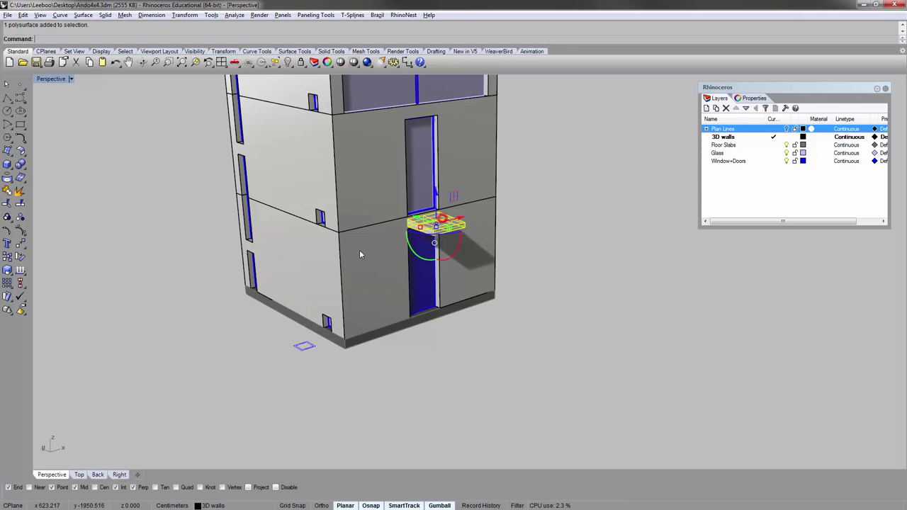
{"action": "left_click", "coordinate": [359, 249], "text": "shift"}
{"action": "type", "text": "zs"}
{"action": "key", "text": "Return"}
{"action": "left_click", "coordinate": [719, 309]}
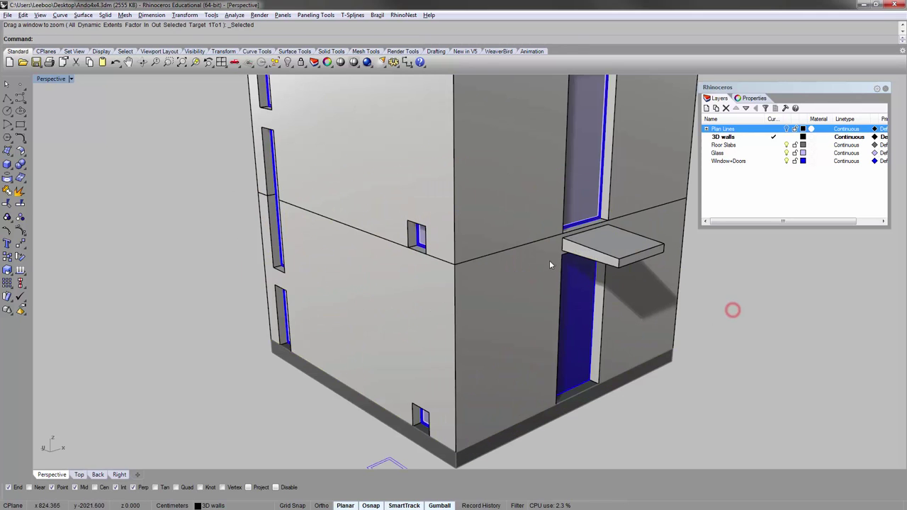
{"action": "right_click_drag", "start_coordinate": [549, 263], "coordinate": [539, 239]}
{"action": "scroll", "coordinate": [555, 173], "scroll_direction": "down", "scroll_amount": 4}
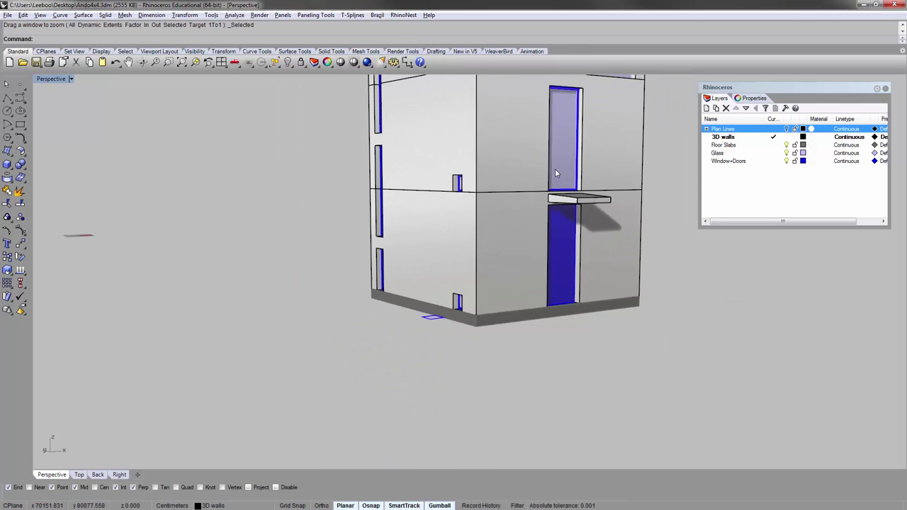
- Examine the whole tower with its windows and entrance canopy from the front and the side
{"action": "right_click_drag", "start_coordinate": [556, 173], "coordinate": [461, 263]}
{"action": "scroll", "coordinate": [451, 260], "scroll_direction": "down", "scroll_amount": 4}
{"action": "scroll", "coordinate": [445, 262], "scroll_direction": "up", "scroll_amount": 3}
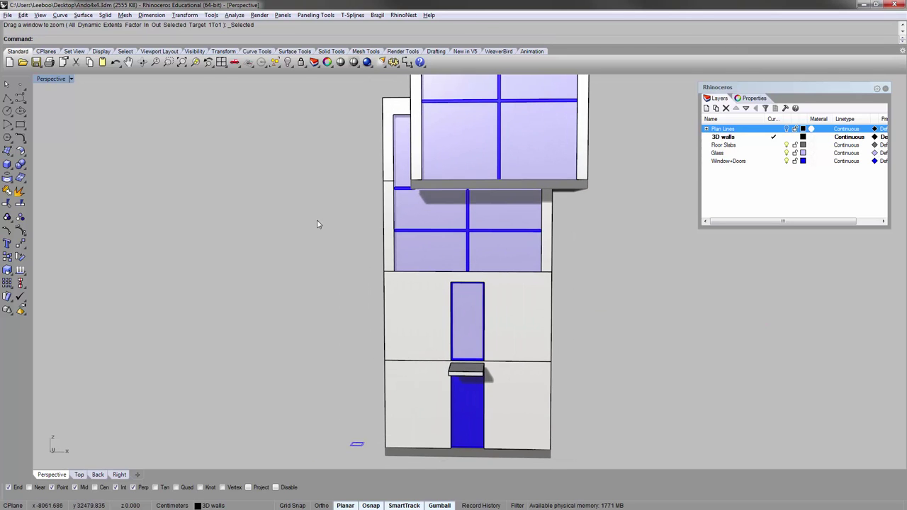
{"action": "mouse_move", "coordinate": [339, 224]}
{"action": "right_mouse_down"}
{"action": "mouse_move", "coordinate": [446, 228]}
{"action": "mouse_move", "coordinate": [418, 286]}
{"action": "mouse_move", "coordinate": [348, 208]}
{"action": "right_mouse_up"}
{"action": "scroll", "coordinate": [489, 212], "scroll_direction": "down", "scroll_amount": 2}
{"action": "right_click_drag", "start_coordinate": [496, 214], "coordinate": [402, 234], "text": "shift"}
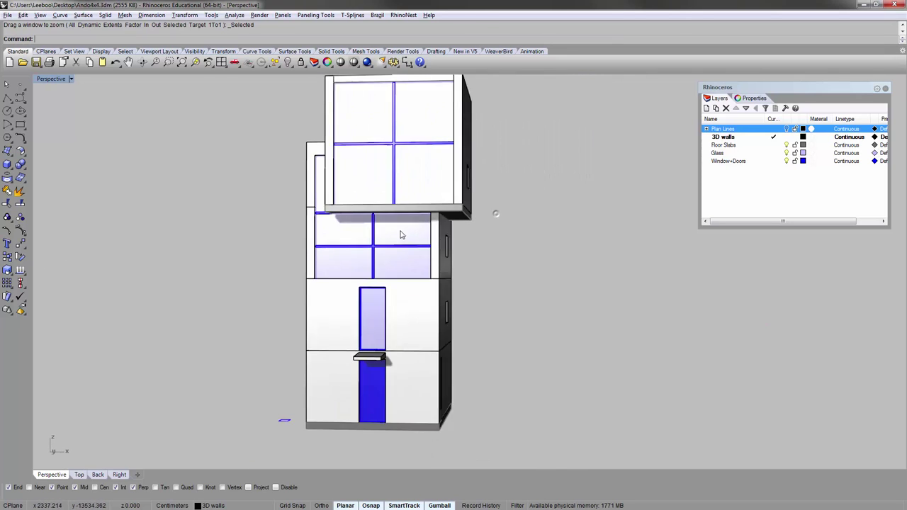
{"action": "scroll", "coordinate": [402, 234], "scroll_direction": "down", "scroll_amount": 2}
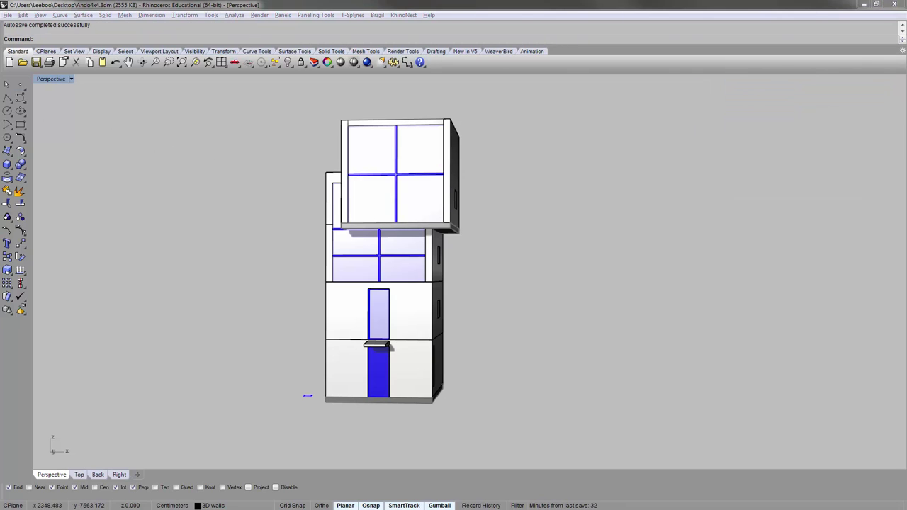
{"action": "right_click_drag", "start_coordinate": [256, 264], "coordinate": [418, 286]}
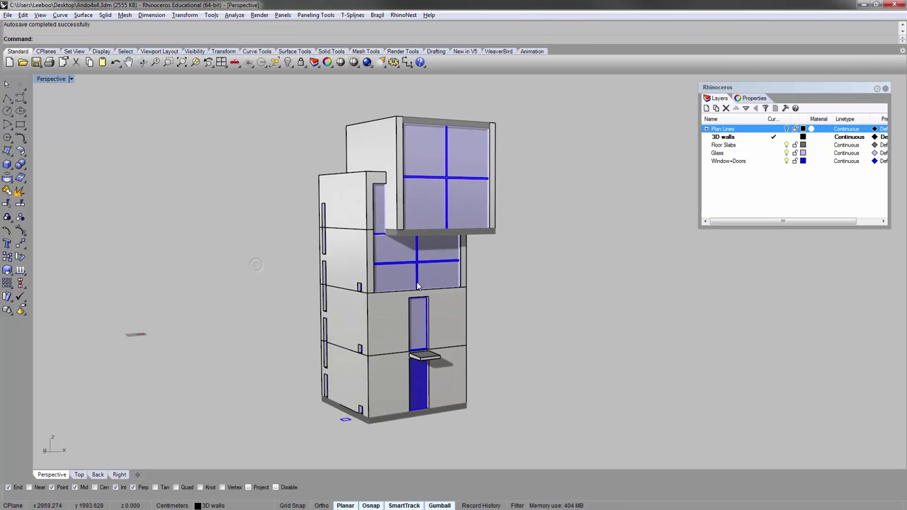
{"action": "right_click_drag", "start_coordinate": [400, 245], "coordinate": [340, 164], "text": "shift"}
{"action": "right_click_drag", "start_coordinate": [305, 208], "coordinate": [417, 231]}
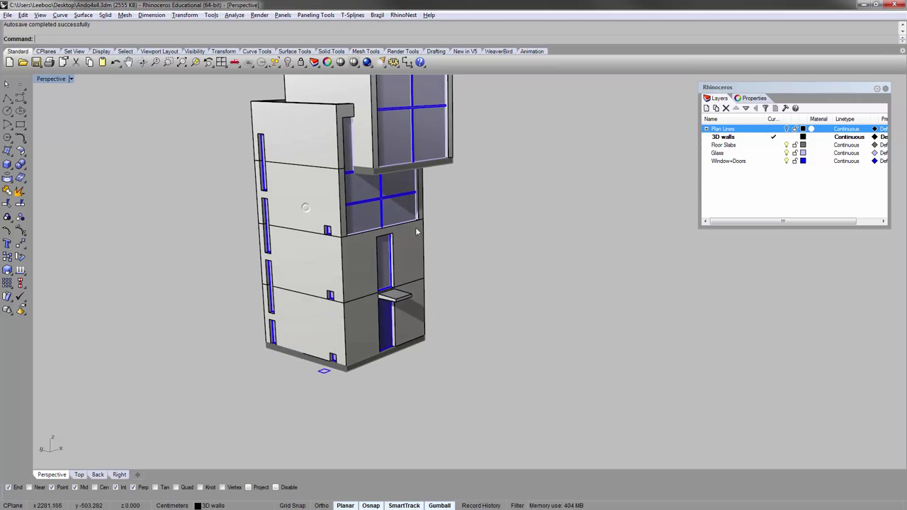
{"action": "right_click_drag", "start_coordinate": [541, 242], "coordinate": [492, 265], "text": "shift"}
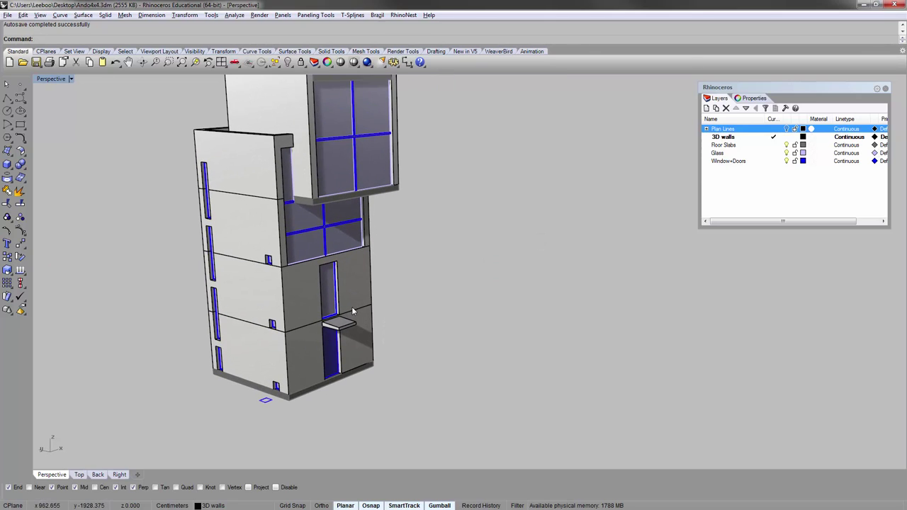
- Hide the outer walls of all storeys, including the projecting top volume, to expose the floor slabs and window frames
{"action": "right_click_drag", "start_coordinate": [386, 277], "coordinate": [429, 264]}
{"action": "left_click", "coordinate": [305, 345]}
{"action": "left_click", "coordinate": [318, 268], "text": "shift"}
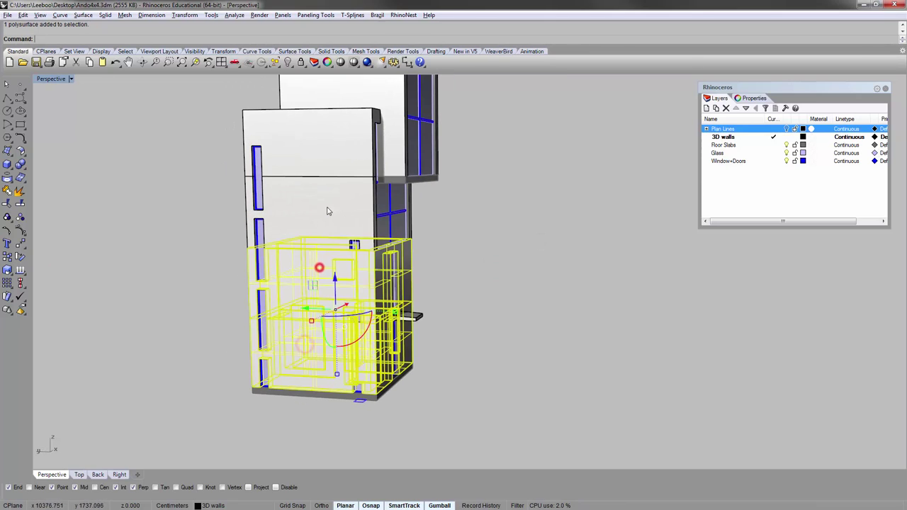
{"action": "left_click", "coordinate": [326, 206], "text": "shift"}
{"action": "left_click", "coordinate": [330, 156], "text": "shift"}
{"action": "left_click", "coordinate": [390, 103], "text": "shift"}
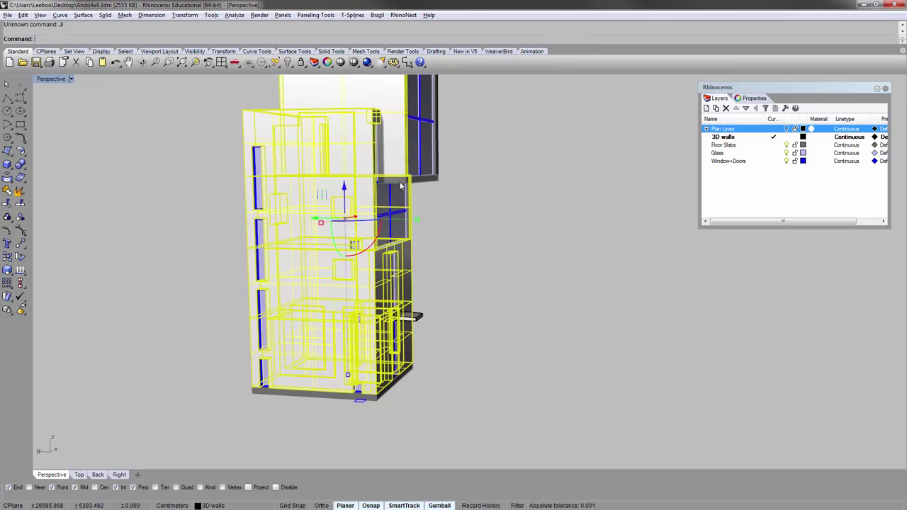
{"action": "key", "text": "Return"}
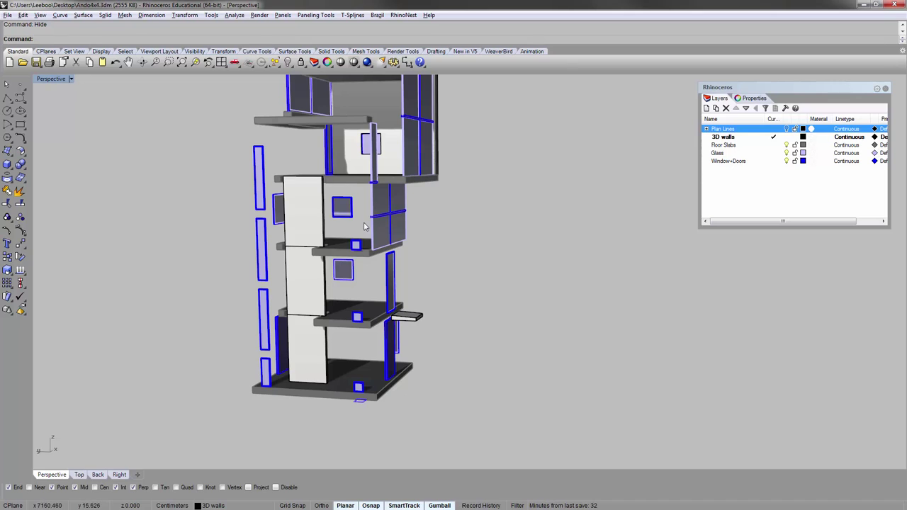
{"action": "right_click_drag", "start_coordinate": [304, 281], "coordinate": [422, 270]}
{"action": "right_click_drag", "start_coordinate": [422, 269], "coordinate": [325, 154]}
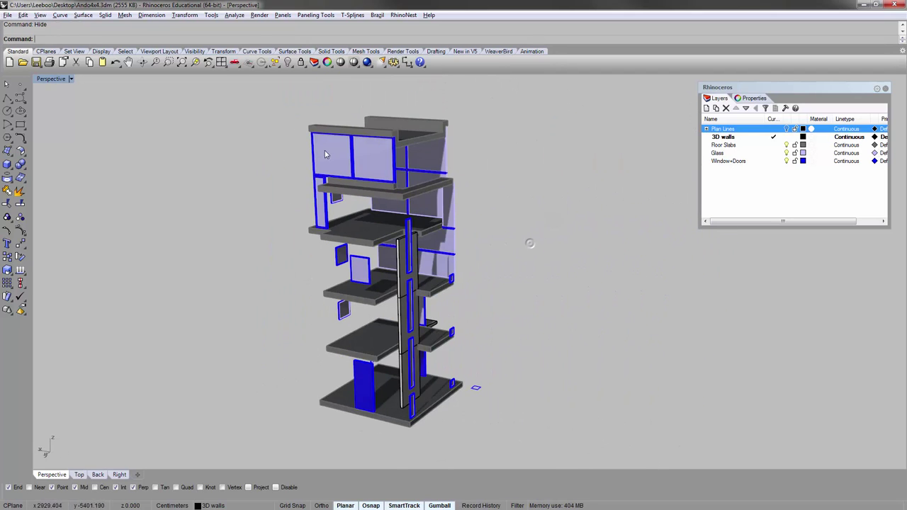
{"action": "left_click_drag", "start_coordinate": [268, 95], "coordinate": [223, 136]}
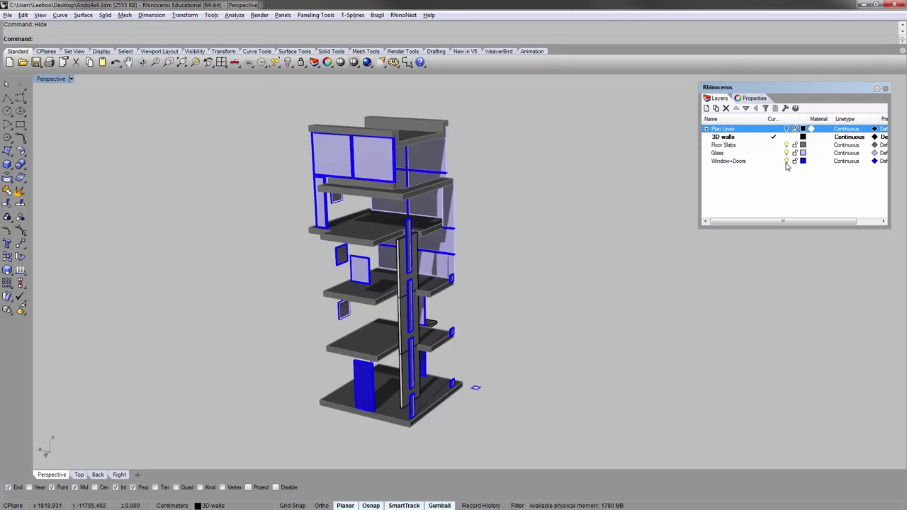
- Turn off the Window+Doors and Glass layers, turn on Plan Lines, and zoom to the selected lower floors
{"action": "left_click", "coordinate": [786, 162]}
{"action": "left_click", "coordinate": [785, 153]}
{"action": "right_click_drag", "start_coordinate": [549, 245], "coordinate": [469, 233], "text": "shift"}
{"action": "left_click", "coordinate": [786, 129]}
{"action": "left_click_drag", "start_coordinate": [286, 185], "coordinate": [522, 447]}
{"action": "type", "text": "zs"}
{"action": "key", "text": "Return"}
{"action": "left_click", "coordinate": [333, 287]}
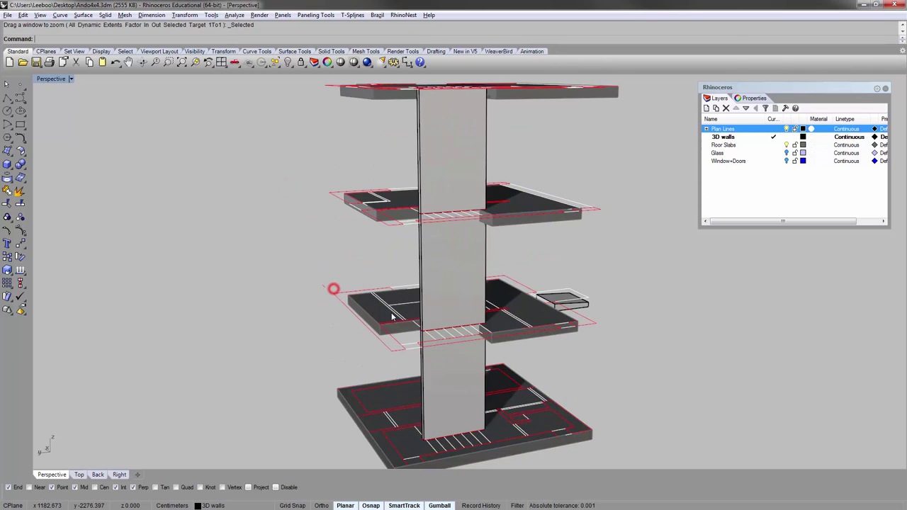
{"action": "right_click_drag", "start_coordinate": [389, 277], "coordinate": [381, 224], "text": "shift"}
- Create a new layer named Stairs and set its colour to DarkGreen
{"action": "left_click", "coordinate": [705, 107]}
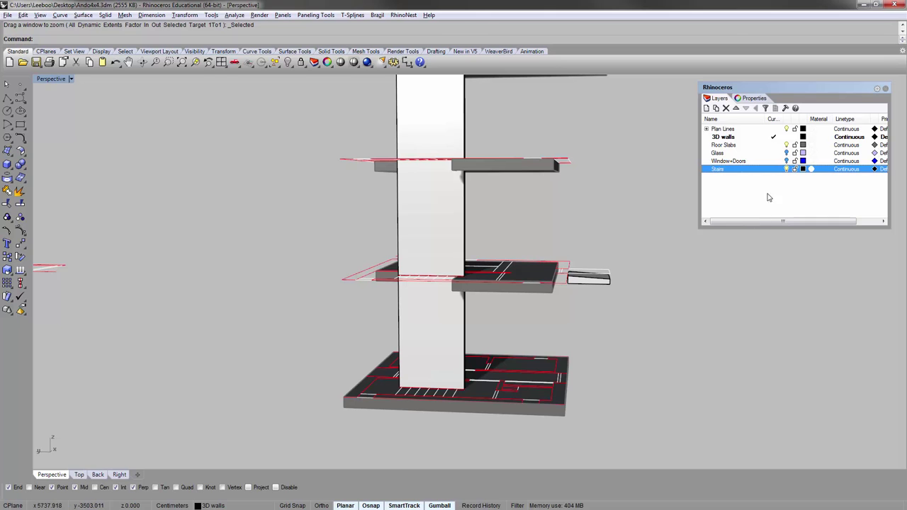
{"action": "left_click", "coordinate": [803, 170]}
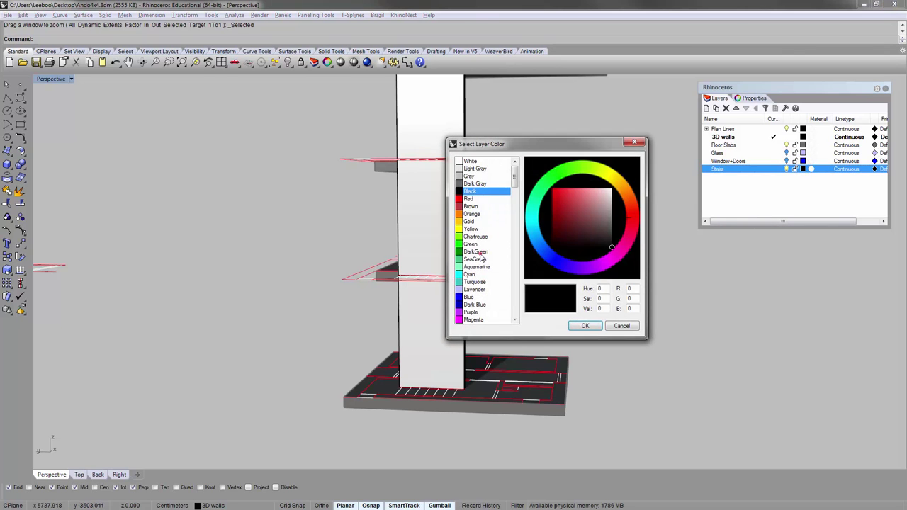
{"action": "double_click", "coordinate": [480, 253]}
{"action": "left_click", "coordinate": [615, 264]}
{"action": "right_click_drag", "start_coordinate": [616, 266], "coordinate": [445, 270]}
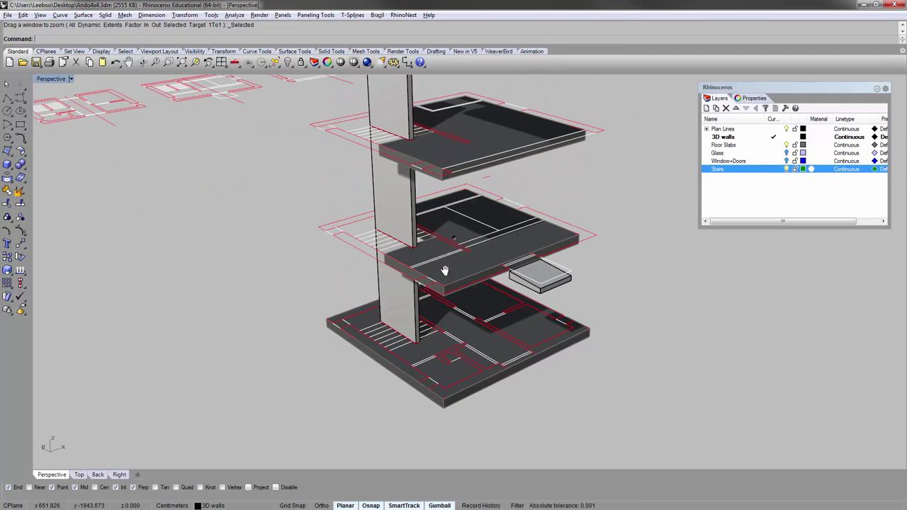
{"action": "mouse_move", "coordinate": [423, 326]}
{"action": "right_mouse_down"}
{"action": "mouse_move", "coordinate": [417, 348]}
{"action": "mouse_move", "coordinate": [422, 323]}
{"action": "right_mouse_up"}
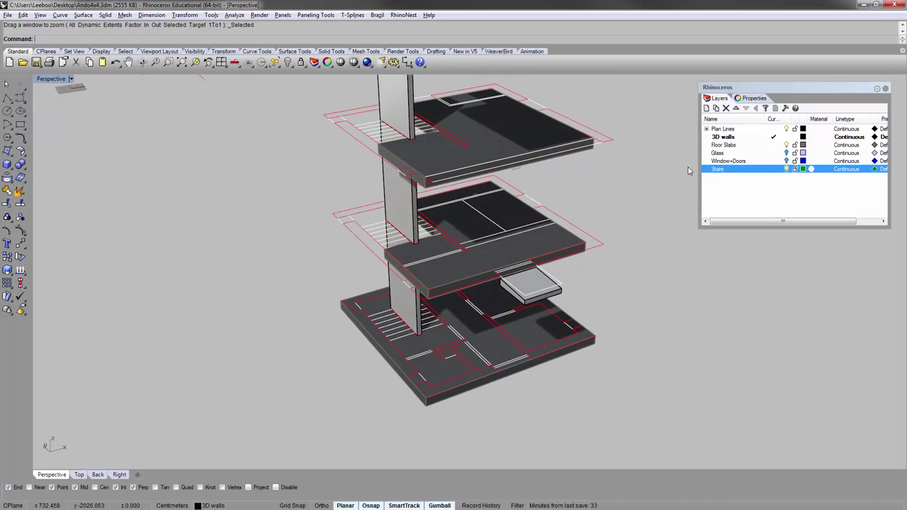
- Turn on the Annotate sublayer of Plan Lines to show the stair annotations on the floor plans
{"action": "left_click", "coordinate": [706, 129]}
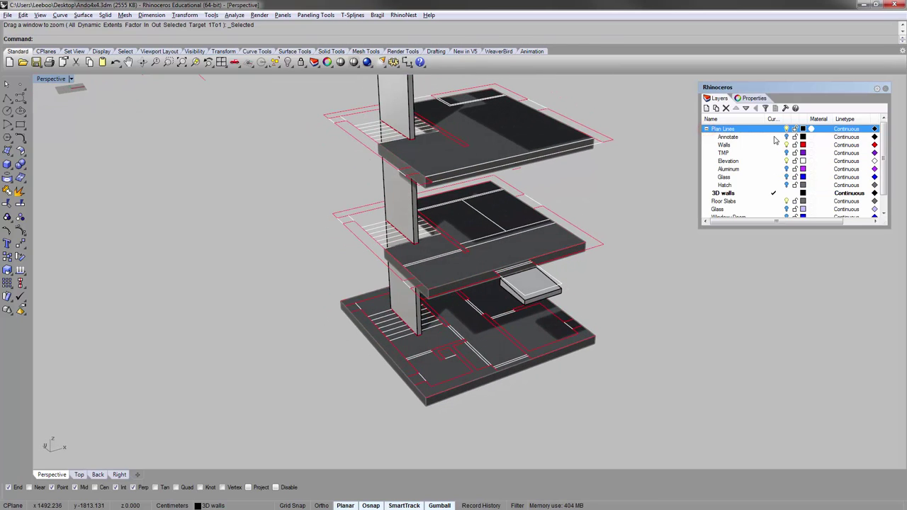
{"action": "left_click", "coordinate": [786, 138]}
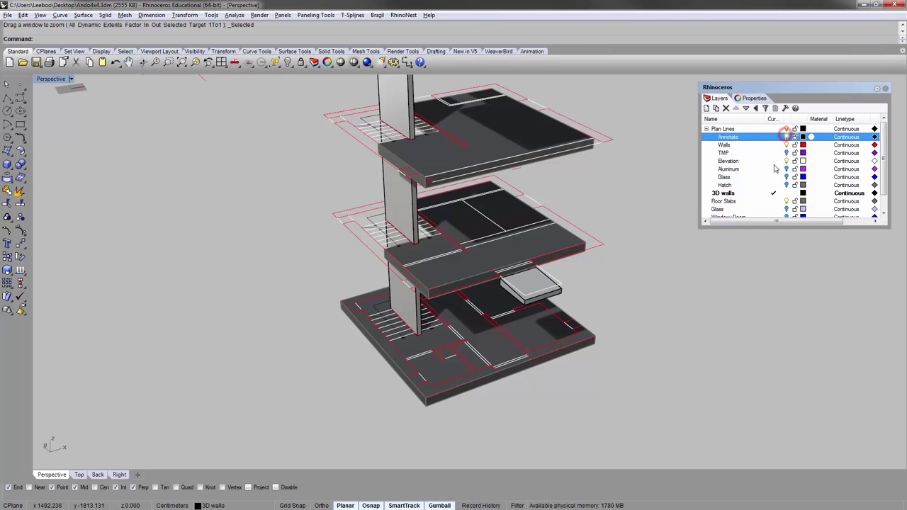
{"action": "left_click", "coordinate": [707, 129]}
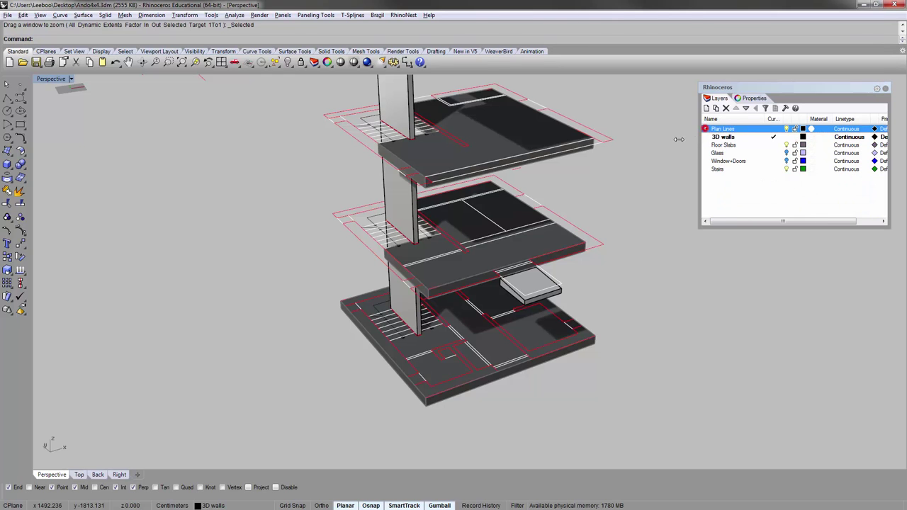
- Examine the stair treads and direction arrows around the central stair wall on the ground and upper floors
{"action": "right_click_drag", "start_coordinate": [355, 201], "coordinate": [346, 245]}
{"action": "scroll", "coordinate": [398, 323], "scroll_direction": "up", "scroll_amount": 6}
{"action": "scroll", "coordinate": [432, 360], "scroll_direction": "up", "scroll_amount": 2}
{"action": "scroll", "coordinate": [432, 361], "scroll_direction": "down", "scroll_amount": 3}
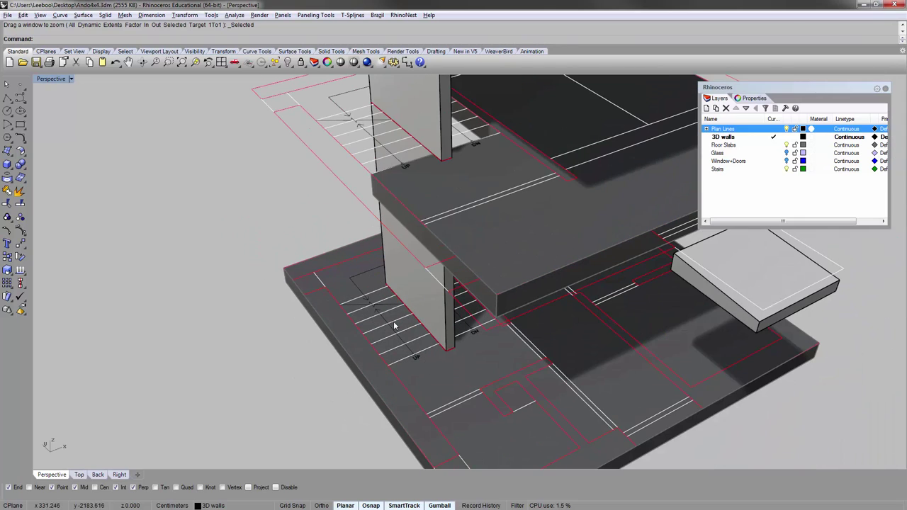
{"action": "scroll", "coordinate": [370, 296], "scroll_direction": "down", "scroll_amount": 5}
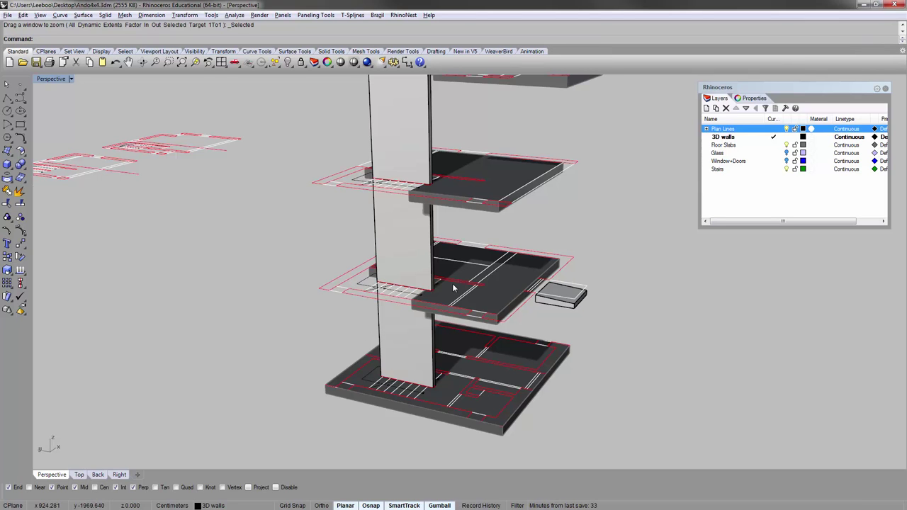
{"action": "right_click_drag", "start_coordinate": [445, 284], "coordinate": [430, 270], "text": "shift"}
{"action": "scroll", "coordinate": [353, 311], "scroll_direction": "up", "scroll_amount": 4}
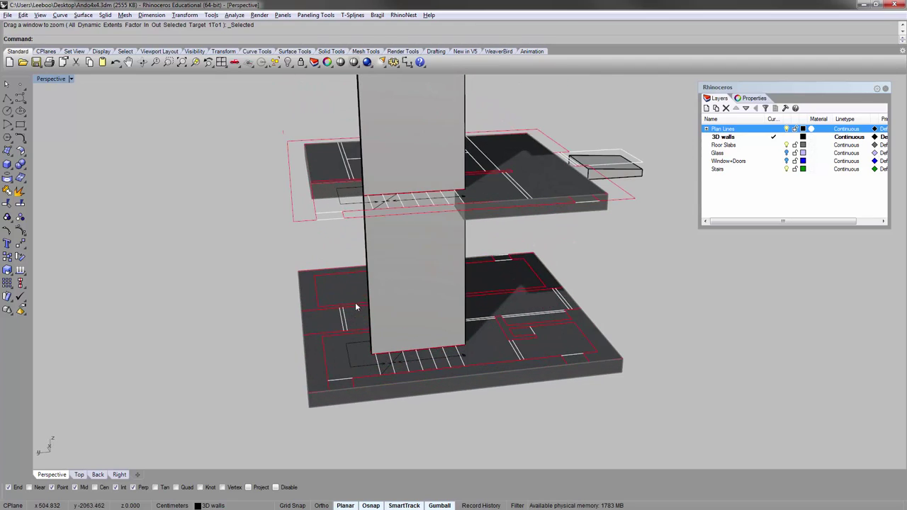
{"action": "right_click_drag", "start_coordinate": [366, 303], "coordinate": [450, 335]}
{"action": "scroll", "coordinate": [430, 315], "scroll_direction": "up", "scroll_amount": 3}
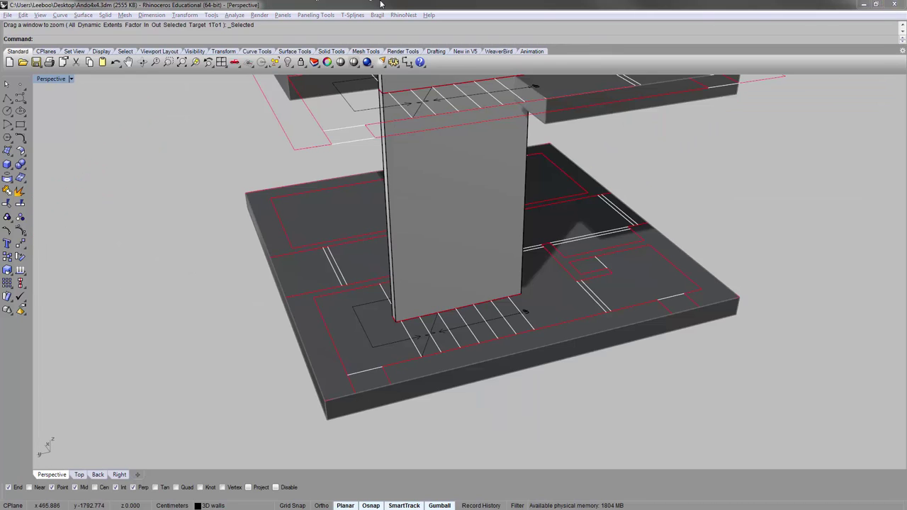
- Make Stairs the current layer
{"action": "left_click", "coordinate": [380, 3]}
{"action": "left_click", "coordinate": [772, 168]}
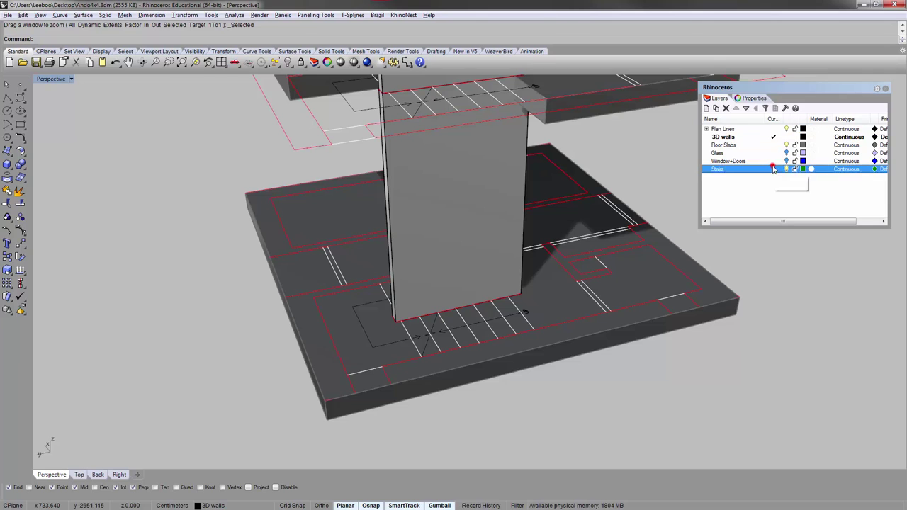
{"action": "right_click_drag", "start_coordinate": [355, 272], "coordinate": [358, 251]}
{"action": "right_click_drag", "start_coordinate": [358, 250], "coordinate": [370, 260], "text": "shift"}
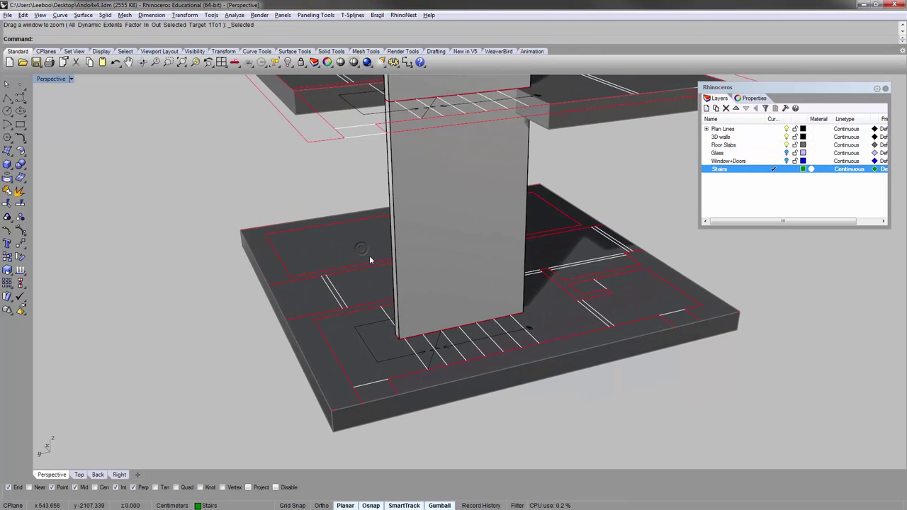
{"action": "scroll", "coordinate": [370, 260], "scroll_direction": "down", "scroll_amount": 6}
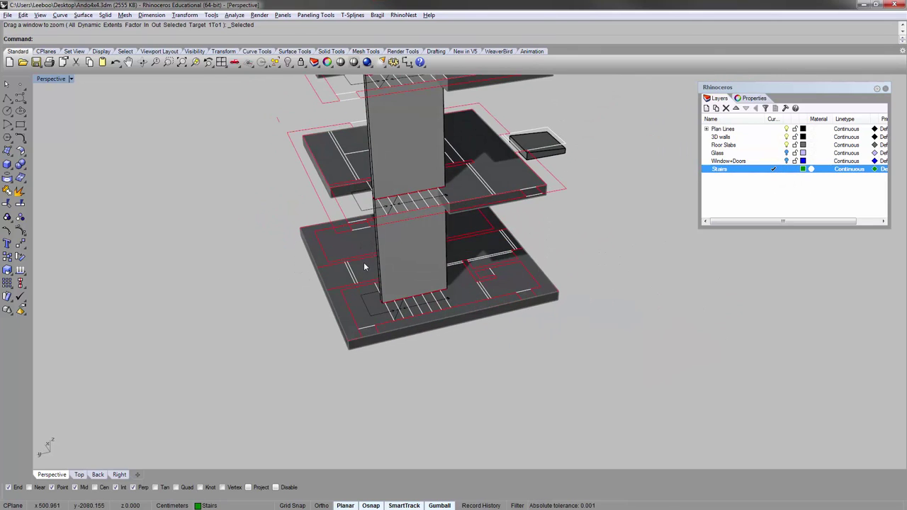
{"action": "right_click_drag", "start_coordinate": [360, 259], "coordinate": [364, 232]}
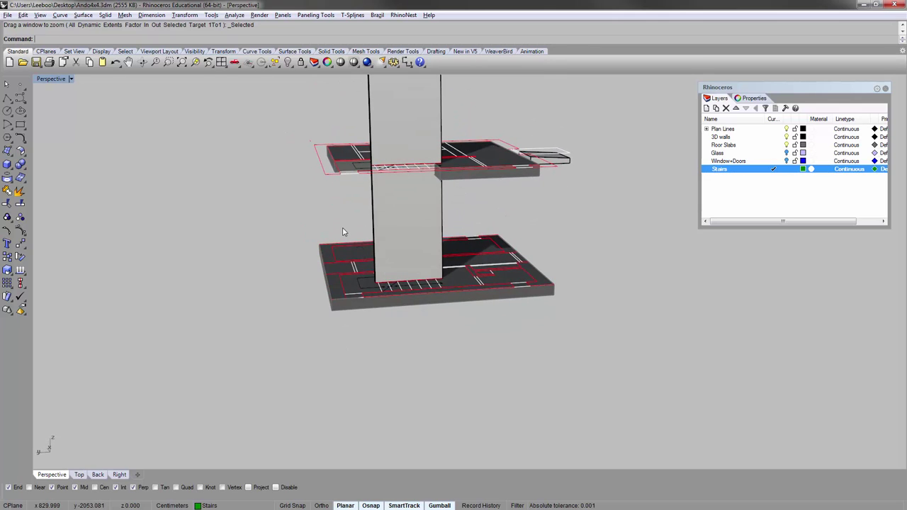
{"action": "right_click_drag", "start_coordinate": [416, 284], "coordinate": [384, 260]}
{"action": "scroll", "coordinate": [385, 260], "scroll_direction": "up", "scroll_amount": 2}
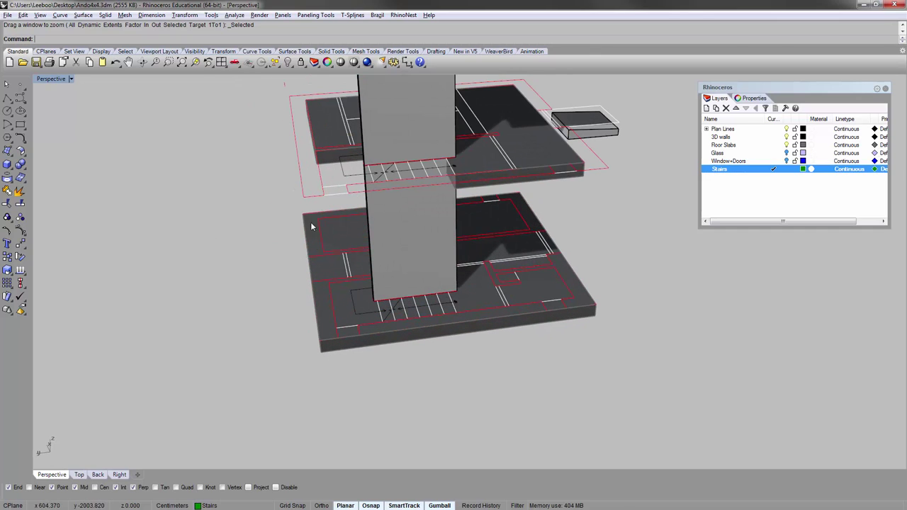
- Draw a straight polyline from the midpoint of the stair wall's end edge on the ground floor outward past the slab
{"action": "right_click_drag", "start_coordinate": [316, 240], "coordinate": [400, 306]}
{"action": "scroll", "coordinate": [401, 306], "scroll_direction": "up", "scroll_amount": 8}
{"action": "scroll", "coordinate": [513, 276], "scroll_direction": "down", "scroll_amount": 4}
{"action": "scroll", "coordinate": [485, 292], "scroll_direction": "up", "scroll_amount": 2}
{"action": "scroll", "coordinate": [486, 292], "scroll_direction": "up", "scroll_amount": 5}
{"action": "right_click", "coordinate": [496, 279]}
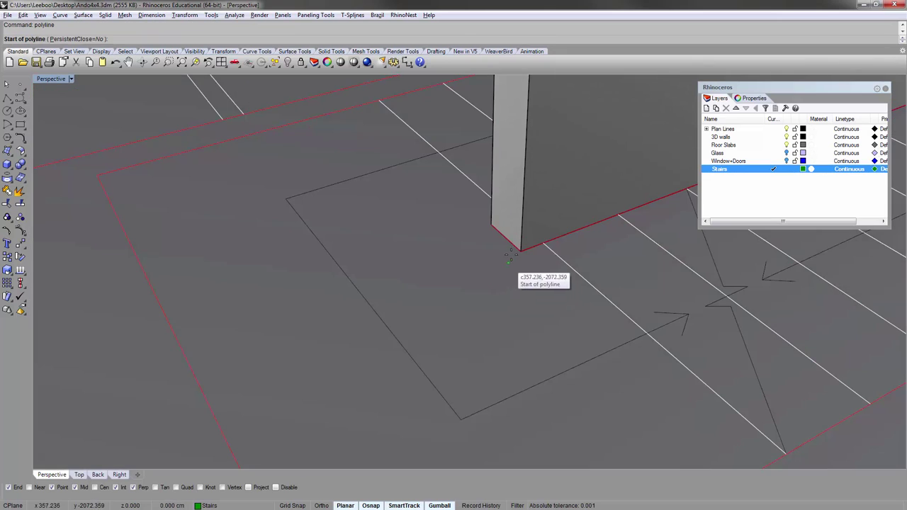
{"action": "left_click", "coordinate": [504, 237]}
{"action": "scroll", "coordinate": [506, 237], "scroll_direction": "down", "scroll_amount": 10}
{"action": "scroll", "coordinate": [508, 237], "scroll_direction": "down", "scroll_amount": 3}
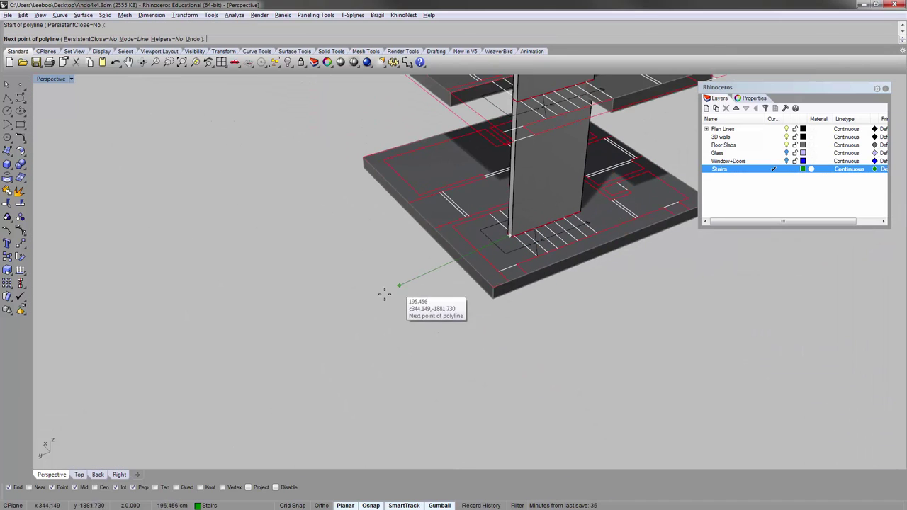
{"action": "left_click", "coordinate": [357, 286]}
{"action": "right_click", "coordinate": [357, 285]}
- Copy the reference line vertically from its outer end to the plan level of the floor above, 215 cm up
{"action": "right_click_drag", "start_coordinate": [446, 249], "coordinate": [363, 323], "text": "shift"}
{"action": "left_click", "coordinate": [346, 317]}
{"action": "type", "text": "c"}
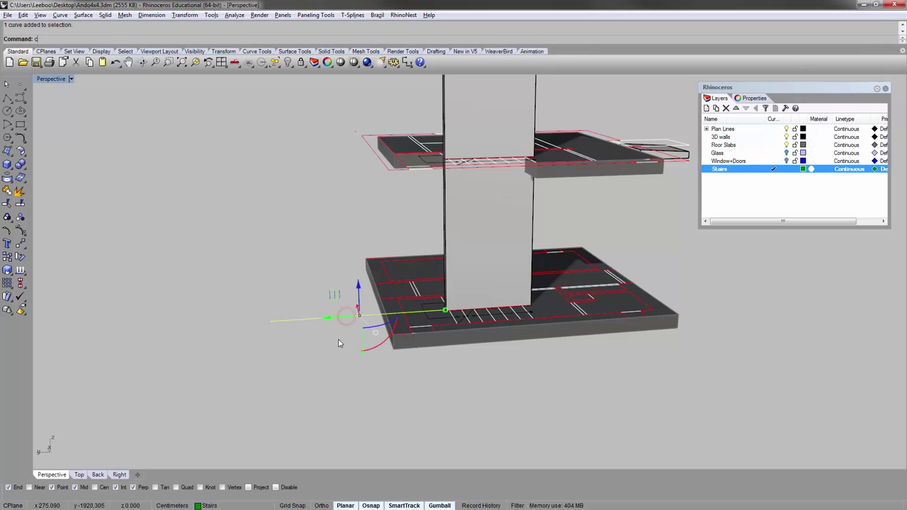
{"action": "type", "text": "opy"}
{"action": "key", "text": "Return"}
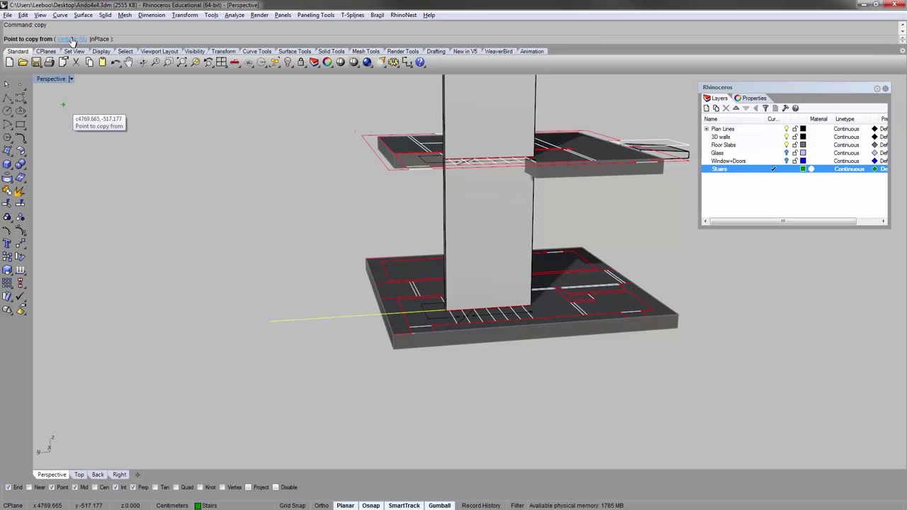
{"action": "type", "text": "v"}
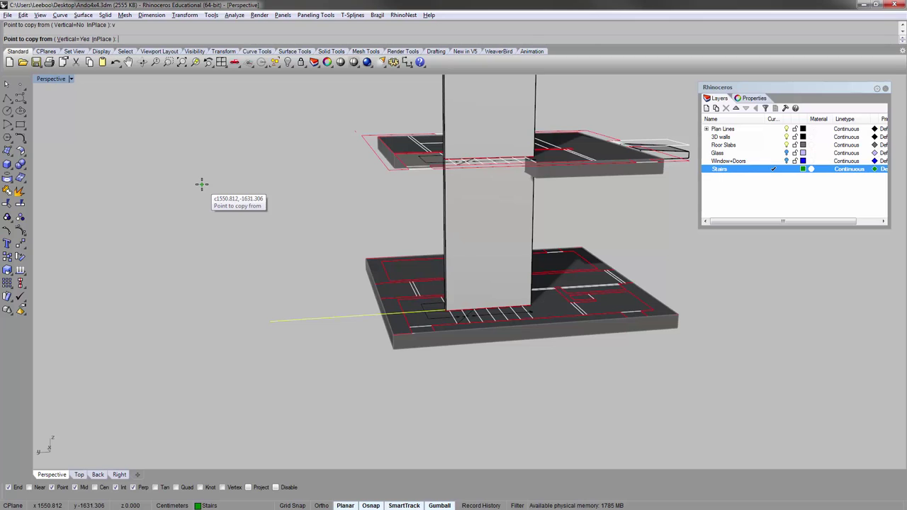
{"action": "left_click", "coordinate": [270, 320]}
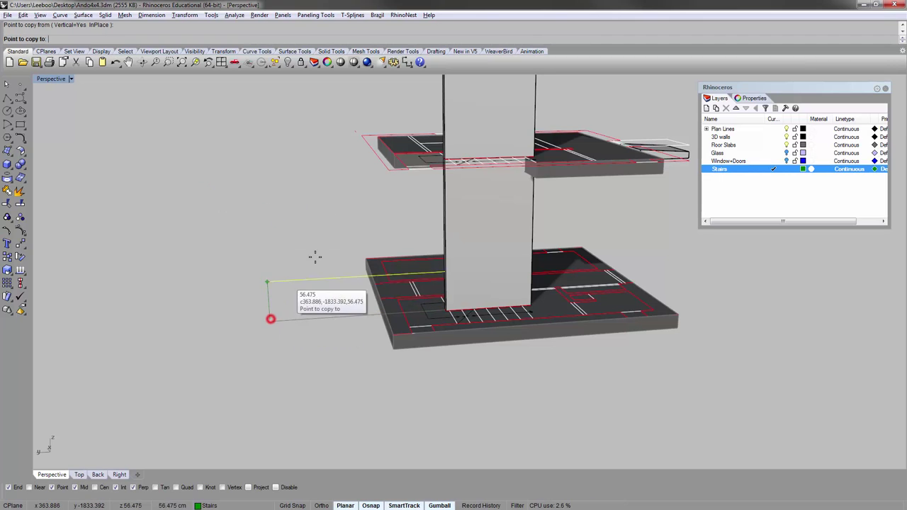
{"action": "left_click", "coordinate": [351, 147]}
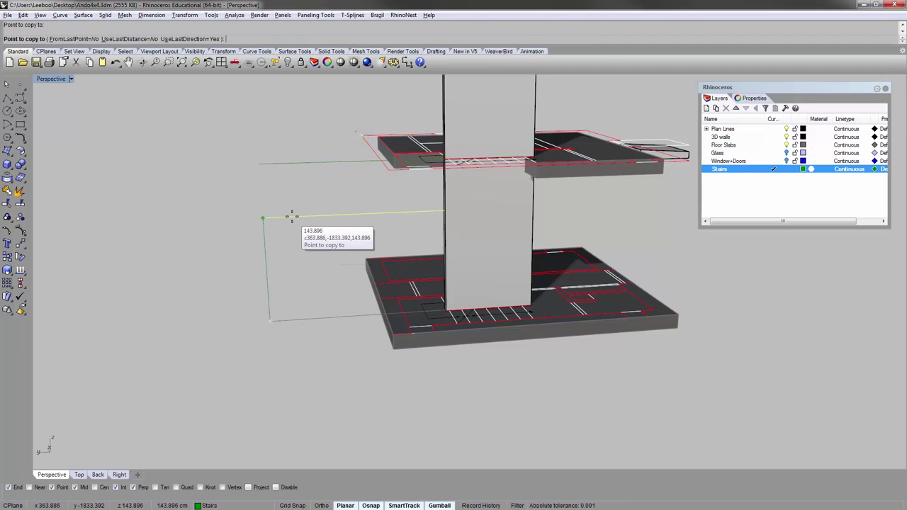
- Place two more vertical copies of the reference line at the plan levels of the next two floors and finish copying
{"action": "scroll", "coordinate": [292, 211], "scroll_direction": "down", "scroll_amount": 6}
{"action": "right_click_drag", "start_coordinate": [292, 168], "coordinate": [314, 262], "text": "shift"}
{"action": "scroll", "coordinate": [315, 256], "scroll_direction": "up", "scroll_amount": 4}
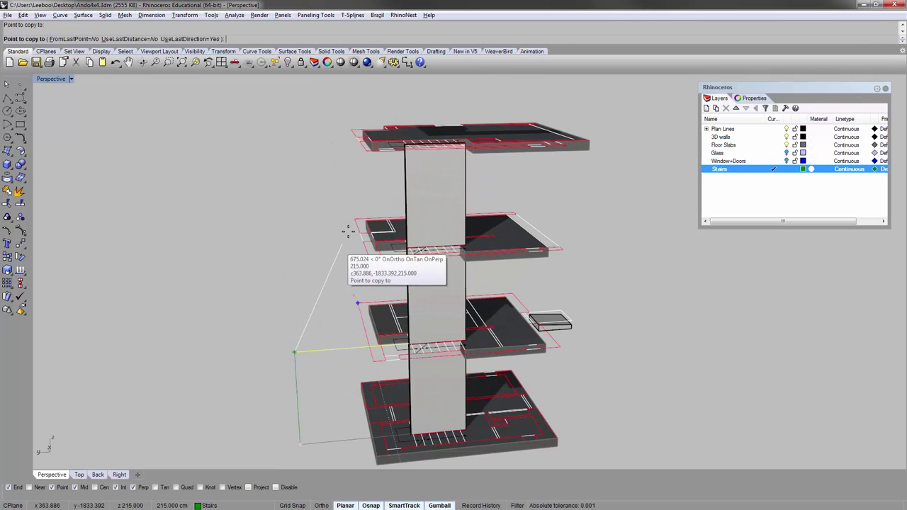
{"action": "left_click", "coordinate": [347, 219]}
{"action": "left_click", "coordinate": [347, 132]}
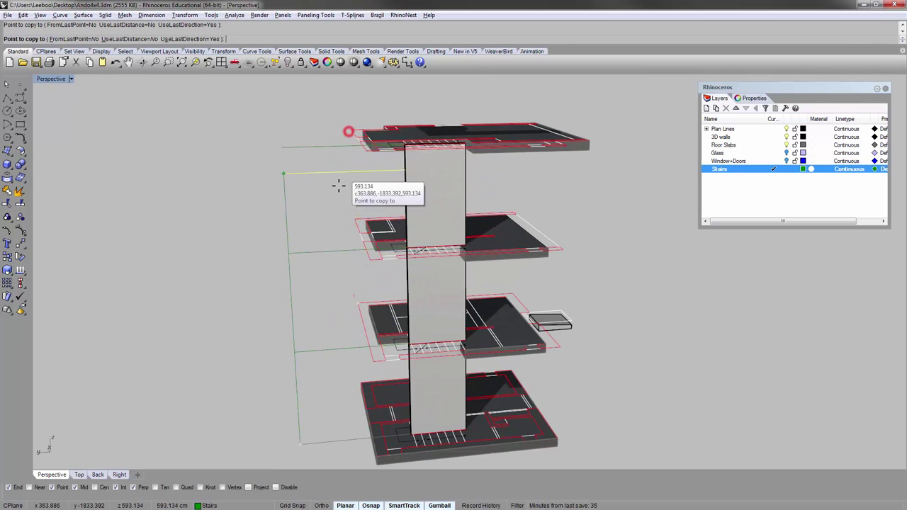
{"action": "scroll", "coordinate": [332, 181], "scroll_direction": "down", "scroll_amount": 6}
{"action": "right_click_drag", "start_coordinate": [298, 177], "coordinate": [282, 134]}
{"action": "right_click", "coordinate": [279, 218]}
- Draw a vertical polyline joining the outer ends of the two lowest reference lines
{"action": "scroll", "coordinate": [336, 180], "scroll_direction": "up", "scroll_amount": 4}
{"action": "right_click_drag", "start_coordinate": [305, 204], "coordinate": [303, 257]}
{"action": "type", "text": "pl"}
{"action": "key", "text": "Return"}
{"action": "scroll", "coordinate": [301, 260], "scroll_direction": "up", "scroll_amount": 2}
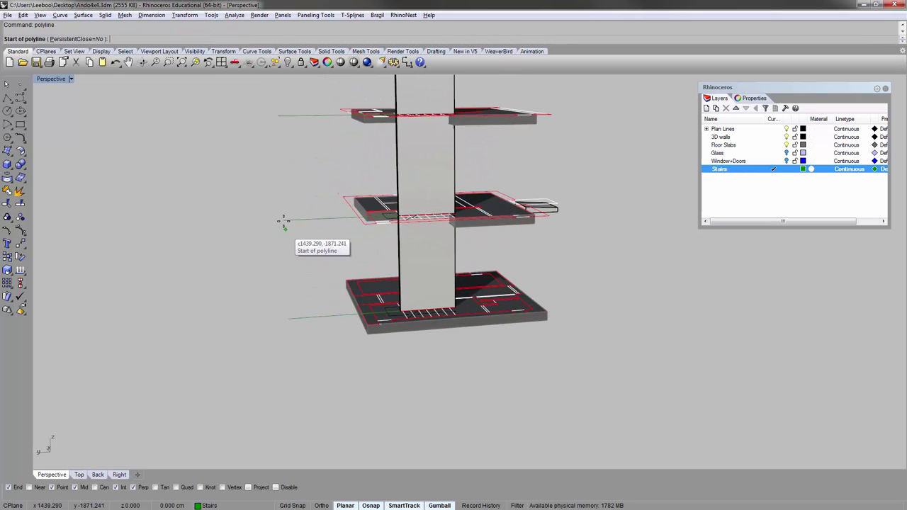
{"action": "left_click", "coordinate": [283, 221]}
{"action": "left_click", "coordinate": [289, 318]}
{"action": "key", "text": "Return"}
{"action": "key", "text": "Return"}
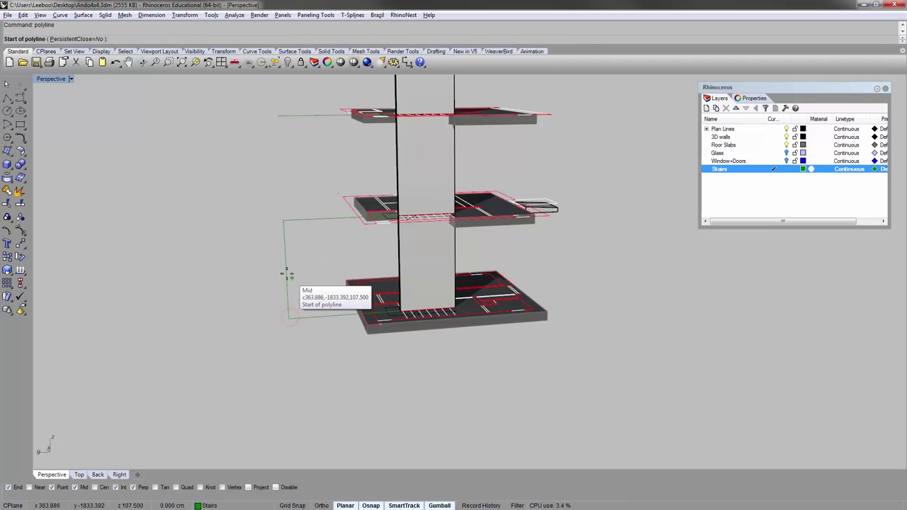
{"action": "key", "text": "Escape"}
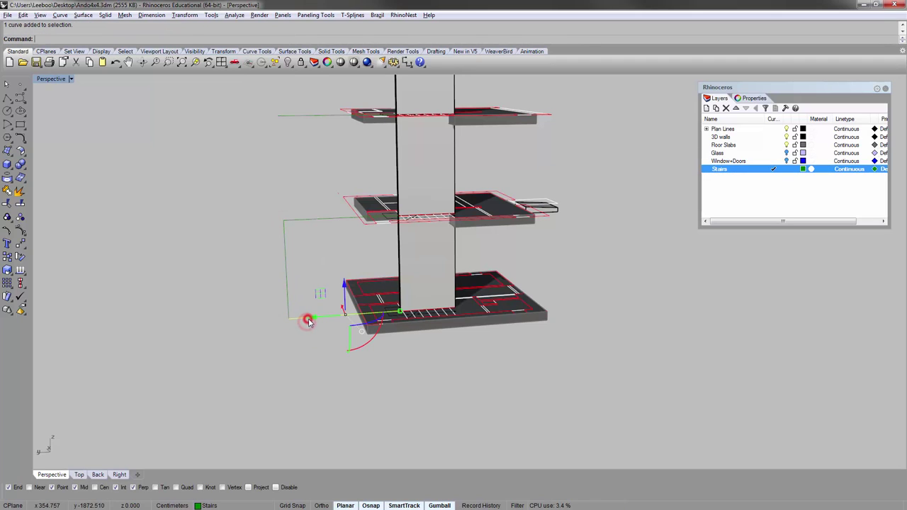
- Copy the ground-floor reference line up to the midpoint of the vertical line, at a height of 107.5 cm
{"action": "type", "text": "copy"}
{"action": "key", "text": "Return"}
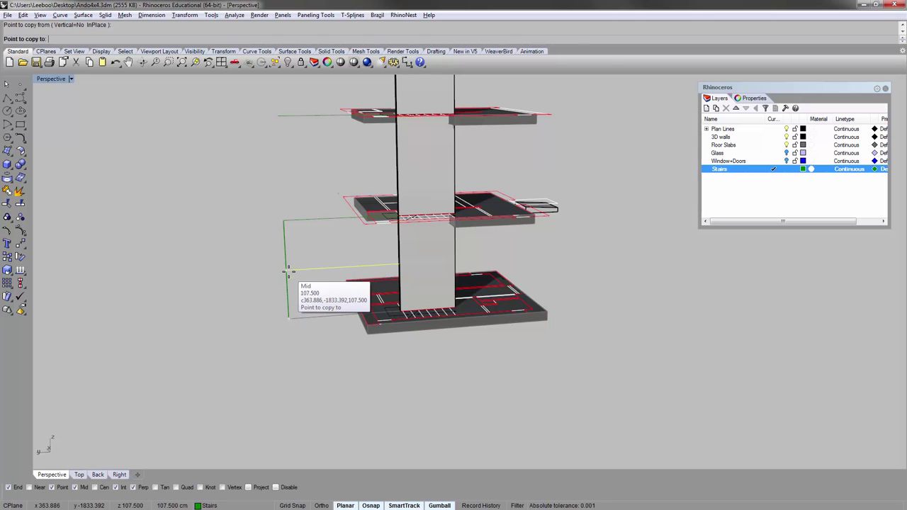
{"action": "left_click", "coordinate": [288, 272]}
{"action": "right_click", "coordinate": [319, 370]}
- Examine the half-height reference line and the ground-floor stair plan beside the stair wall from several angles
{"action": "right_click_drag", "start_coordinate": [321, 353], "coordinate": [342, 323]}
{"action": "left_click", "coordinate": [330, 303]}
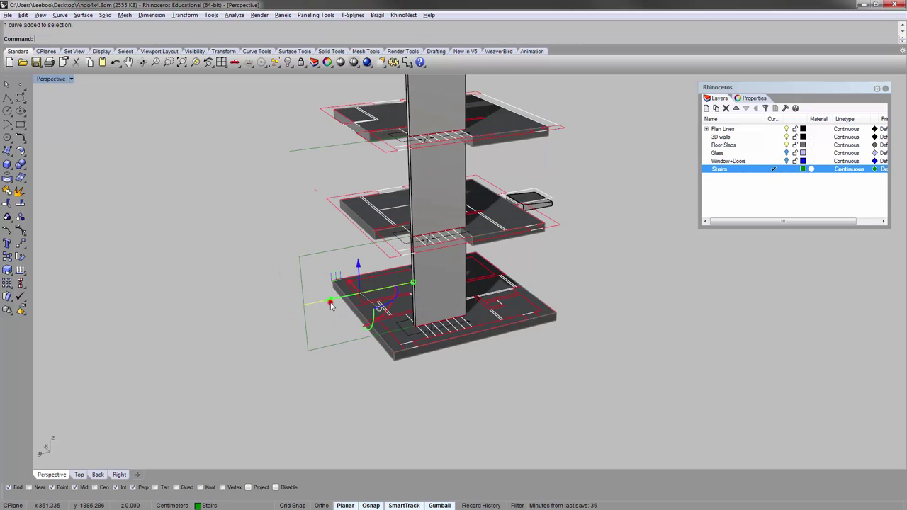
{"action": "type", "text": "zs"}
{"action": "right_click", "coordinate": [330, 302]}
{"action": "key", "text": "Escape"}
{"action": "right_click_drag", "start_coordinate": [411, 262], "coordinate": [471, 256]}
{"action": "scroll", "coordinate": [397, 234], "scroll_direction": "down", "scroll_amount": 5}
{"action": "scroll", "coordinate": [397, 232], "scroll_direction": "down", "scroll_amount": 2}
{"action": "right_click_drag", "start_coordinate": [403, 218], "coordinate": [442, 289]}
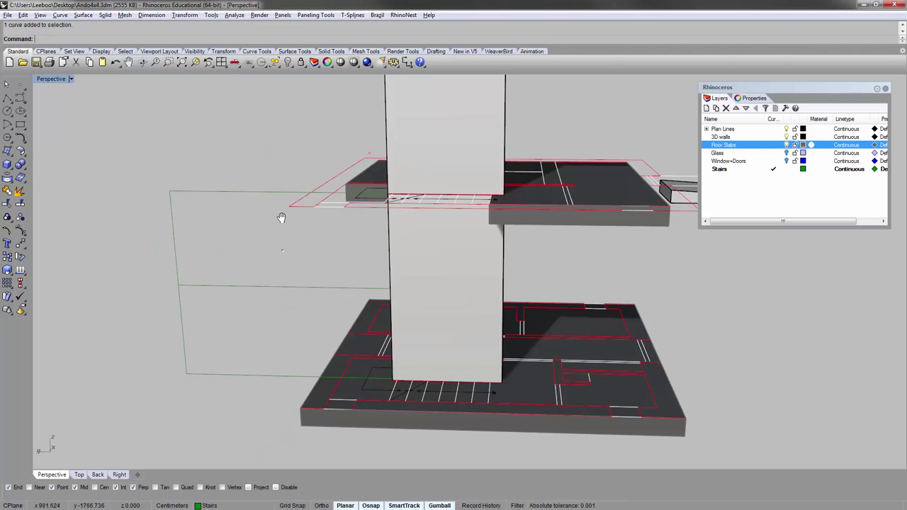
{"action": "right_click_drag", "start_coordinate": [283, 219], "coordinate": [299, 260]}
{"action": "scroll", "coordinate": [387, 362], "scroll_direction": "up", "scroll_amount": 3}
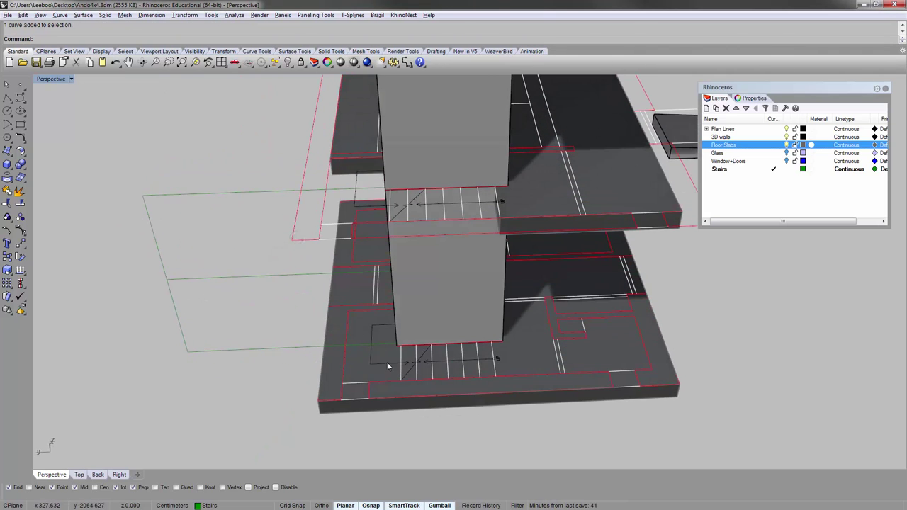
{"action": "scroll", "coordinate": [386, 362], "scroll_direction": "up", "scroll_amount": 5}
{"action": "right_click_drag", "start_coordinate": [387, 362], "coordinate": [375, 275], "text": "shift"}
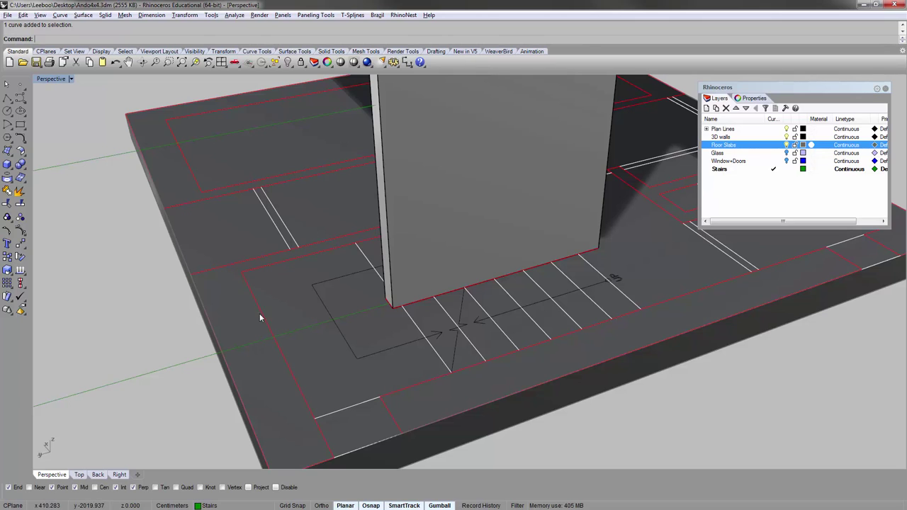
{"action": "right_click_drag", "start_coordinate": [345, 295], "coordinate": [375, 249]}
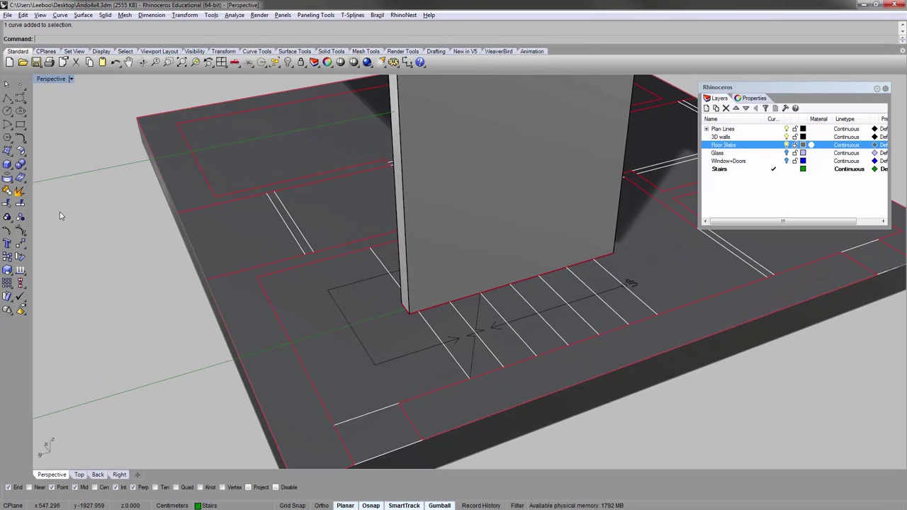
- Create a corner-to-corner rectangular plane over the stair landing in the ground-floor plan, ending at the first riser line
{"action": "left_click", "coordinate": [9, 152]}
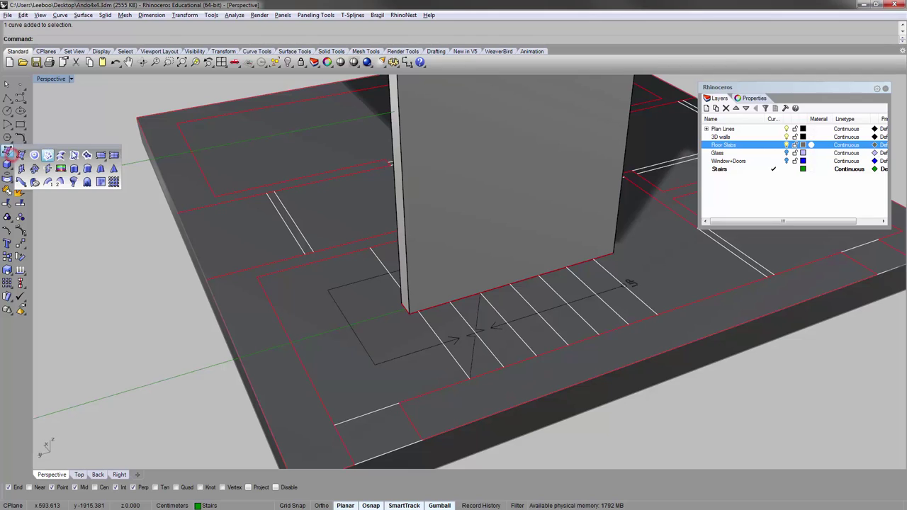
{"action": "left_click", "coordinate": [98, 157]}
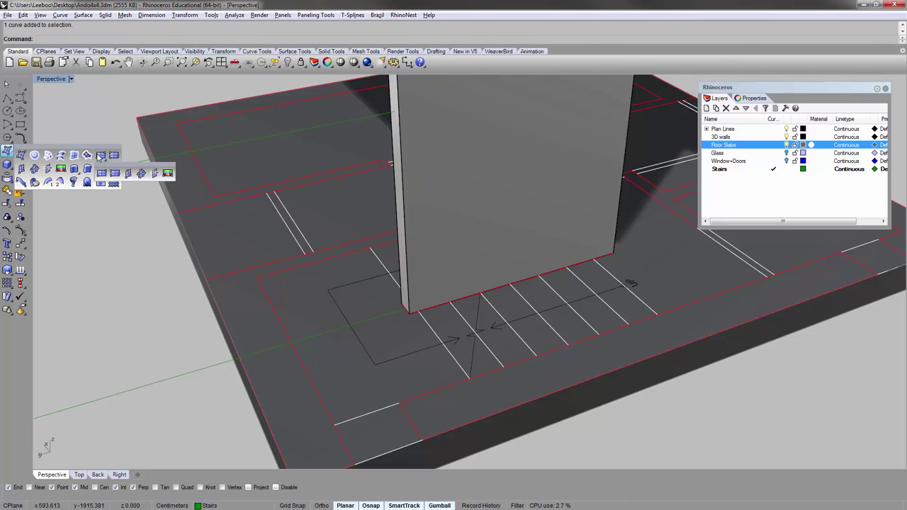
{"action": "left_click", "coordinate": [99, 157]}
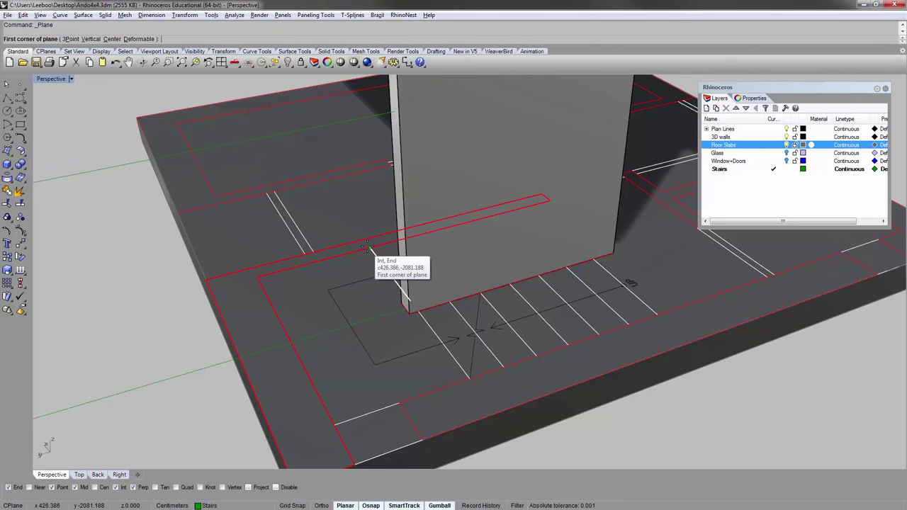
{"action": "left_click", "coordinate": [368, 247]}
{"action": "left_click", "coordinate": [334, 425]}
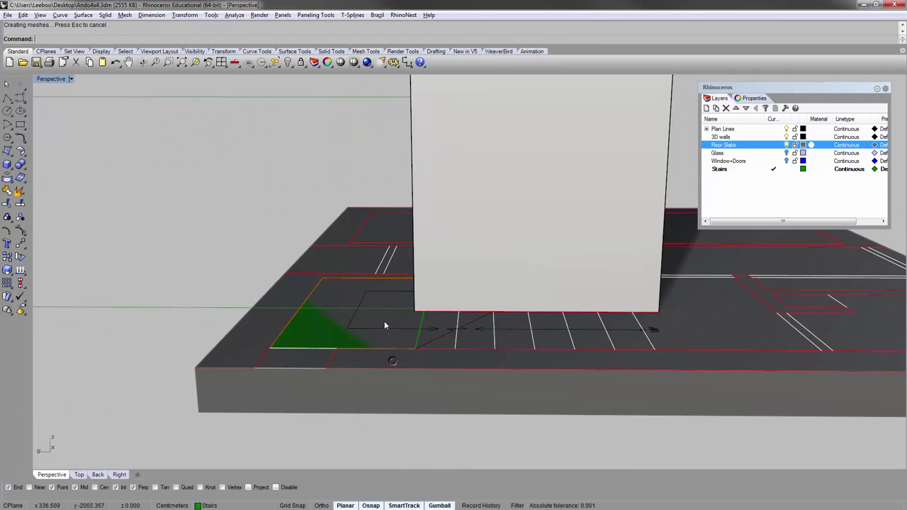
- Raise the landing surface freehand about 64 cm above the ground-floor slab
{"action": "left_click", "coordinate": [384, 322]}
{"action": "left_click", "coordinate": [415, 345]}
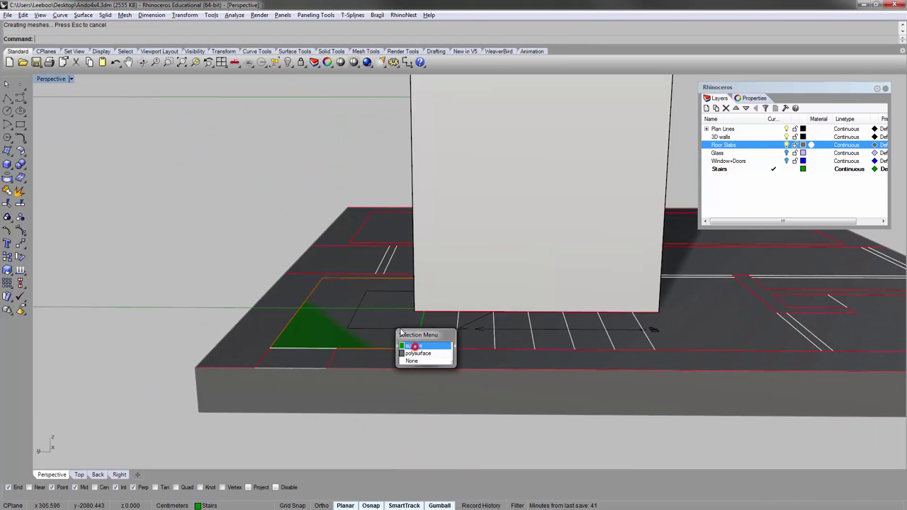
{"action": "right_click_drag", "start_coordinate": [347, 263], "coordinate": [347, 296]}
{"action": "right_click_drag", "start_coordinate": [373, 324], "coordinate": [339, 289]}
{"action": "left_click_drag", "start_coordinate": [371, 324], "coordinate": [293, 160]}
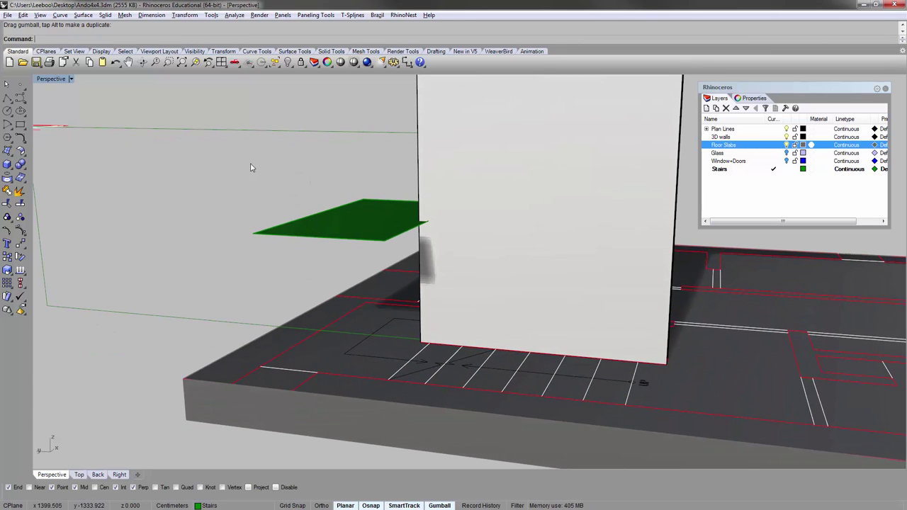
- Move the landing surface vertically from its outer corner to the level of the half-height reference line at 107.5 cm
{"action": "left_click", "coordinate": [315, 232]}
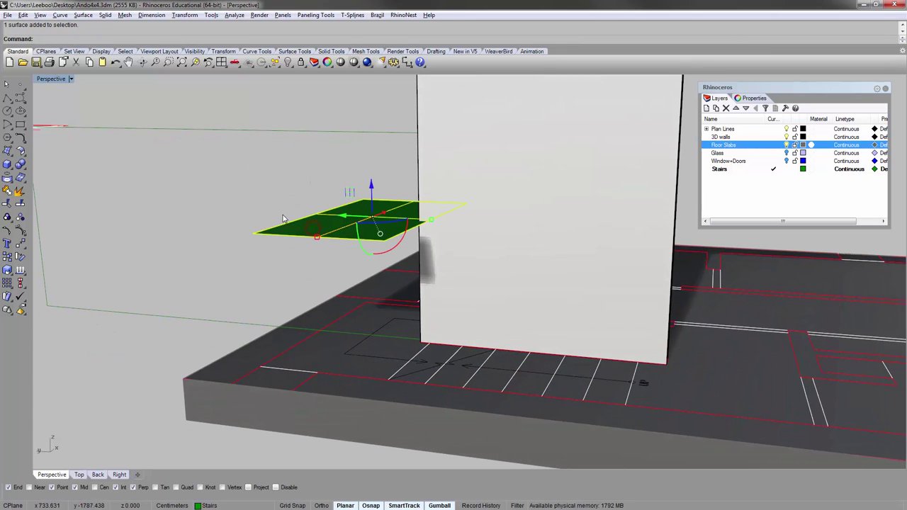
{"action": "type", "text": "m"}
{"action": "key", "text": "Return"}
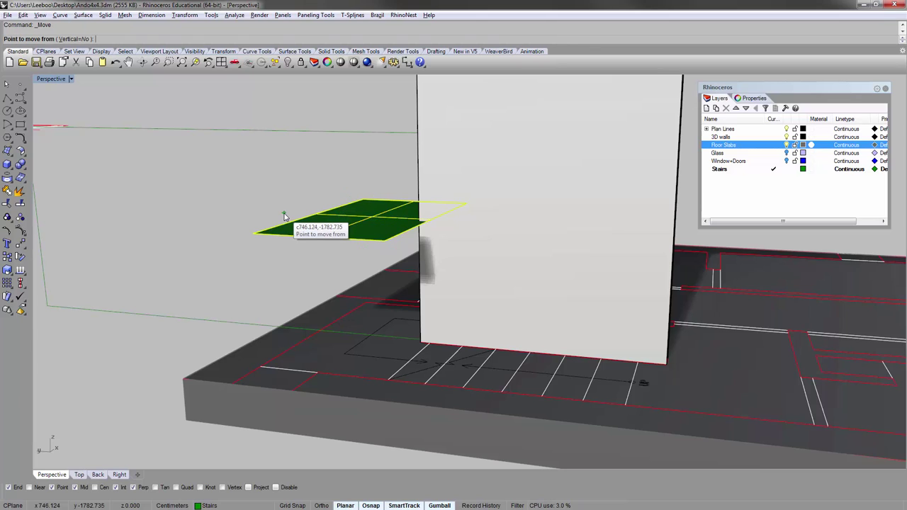
{"action": "key", "text": "Return"}
{"action": "scroll", "coordinate": [306, 208], "scroll_direction": "down", "scroll_amount": 4}
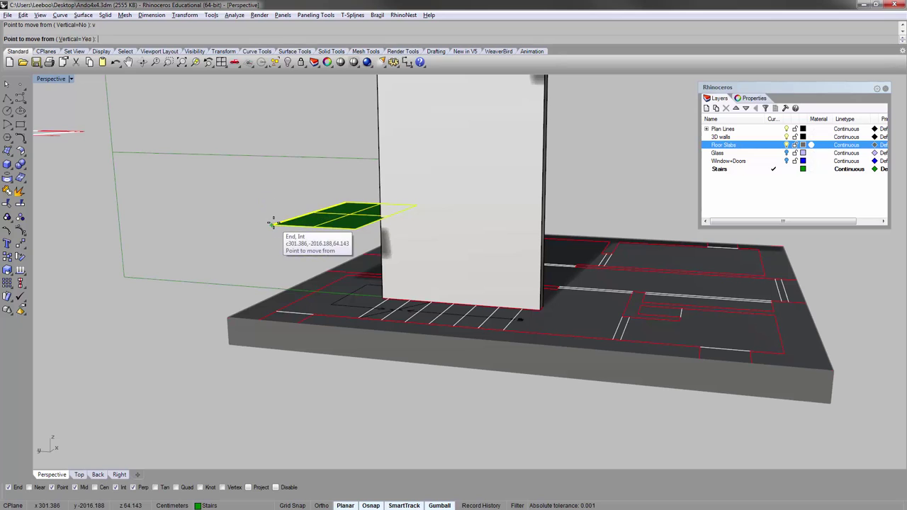
{"action": "left_click", "coordinate": [273, 224]}
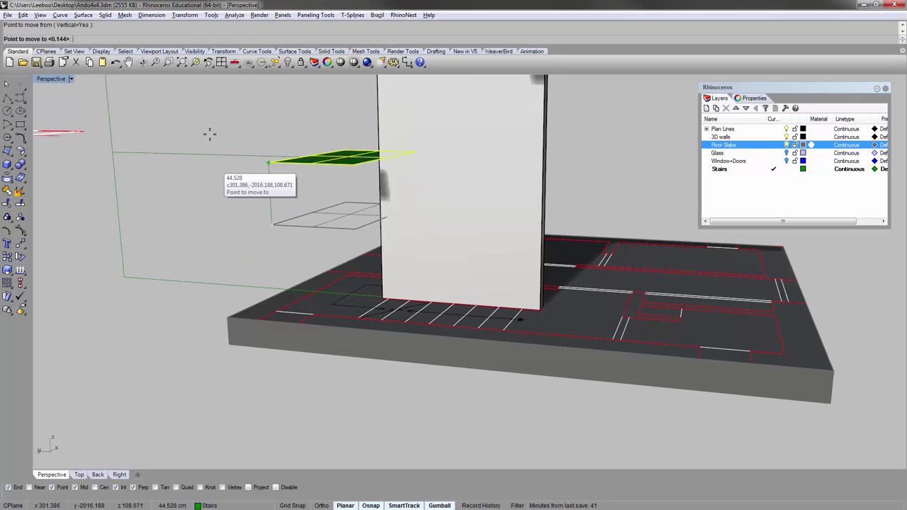
{"action": "left_click", "coordinate": [111, 152]}
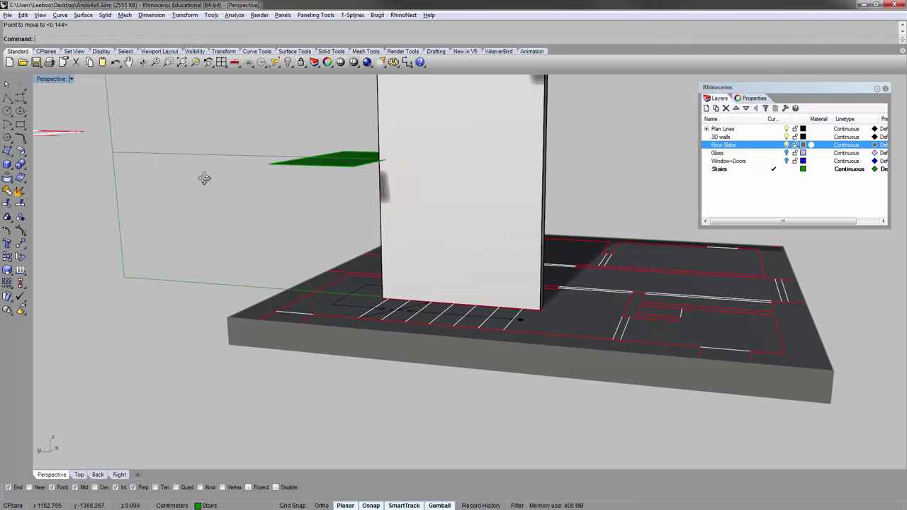
- Try to extrude the raised landing surface
{"action": "right_click_drag", "start_coordinate": [204, 178], "coordinate": [253, 176]}
{"action": "right_click_drag", "start_coordinate": [362, 164], "coordinate": [318, 191]}
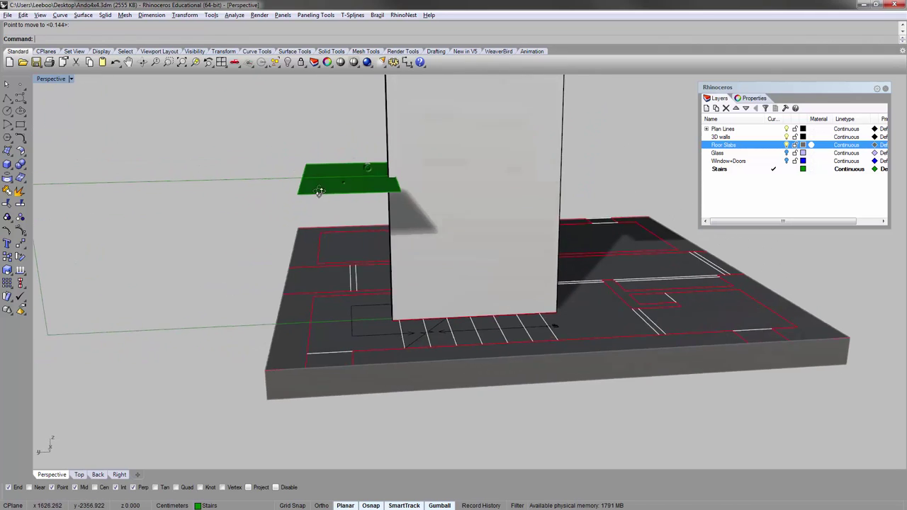
{"action": "left_click", "coordinate": [325, 189]}
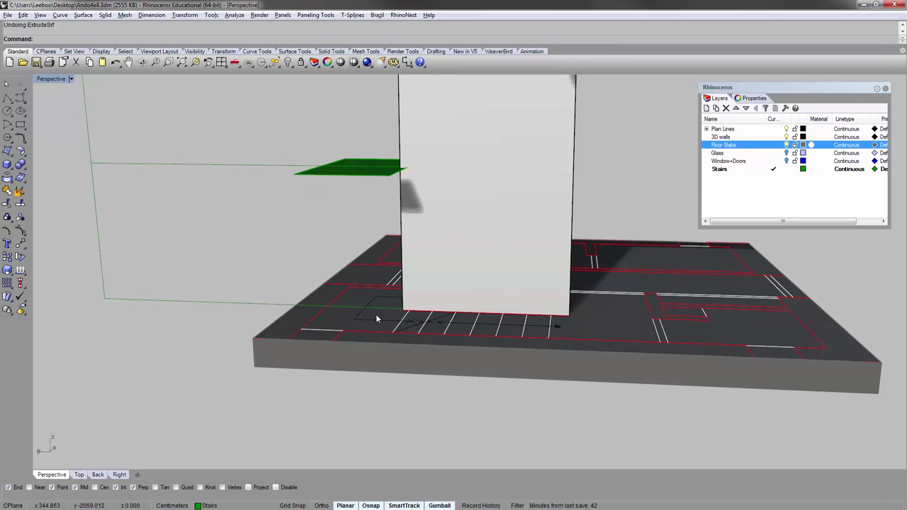
- Draw a vertical polyline from the midpoint of the half-height reference line down to the ground-floor reference line
{"action": "right_click_drag", "start_coordinate": [519, 310], "coordinate": [498, 304], "text": "shift"}
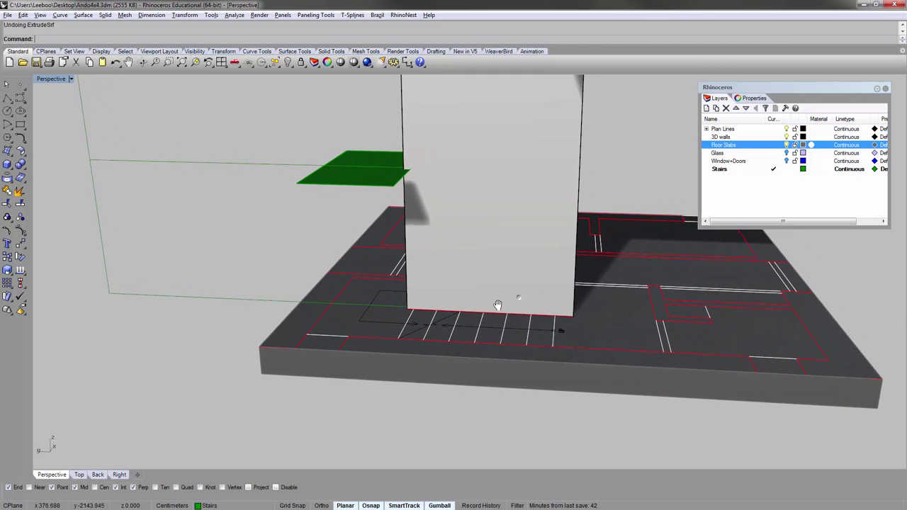
{"action": "type", "text": "polyline"}
{"action": "key", "text": "Return"}
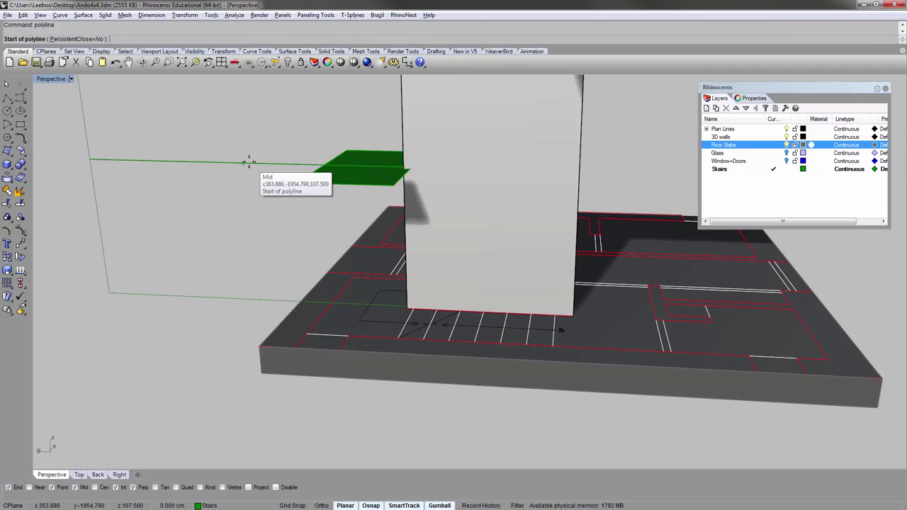
{"action": "left_click", "coordinate": [242, 164]}
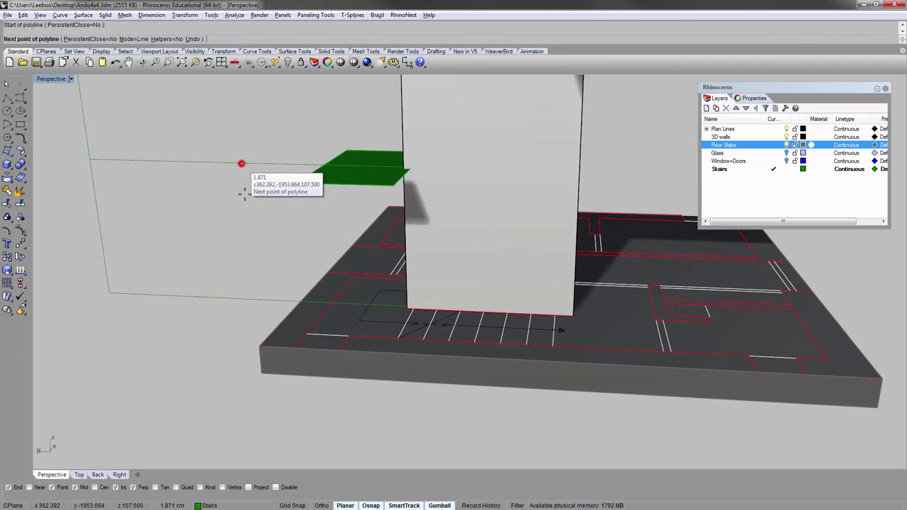
{"action": "left_click", "coordinate": [256, 299]}
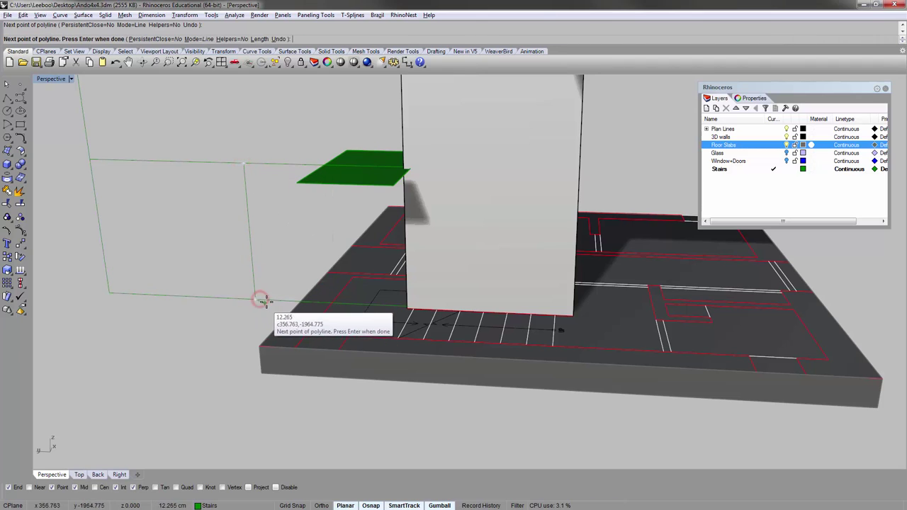
{"action": "right_click", "coordinate": [261, 301]}
- Divide the new vertical line into 7 segments with marker points for the riser heights
{"action": "right_click_drag", "start_coordinate": [266, 282], "coordinate": [277, 196]}
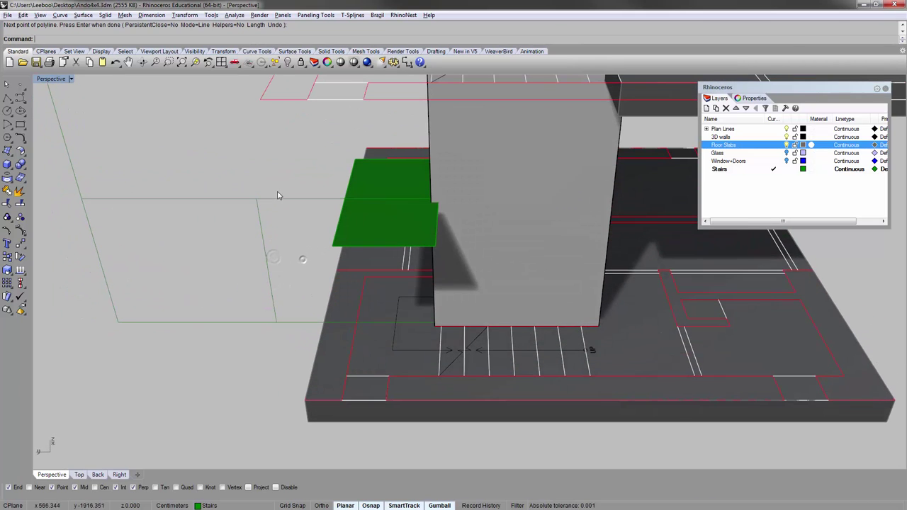
{"action": "right_click_drag", "start_coordinate": [275, 252], "coordinate": [269, 239]}
{"action": "left_click", "coordinate": [268, 238]}
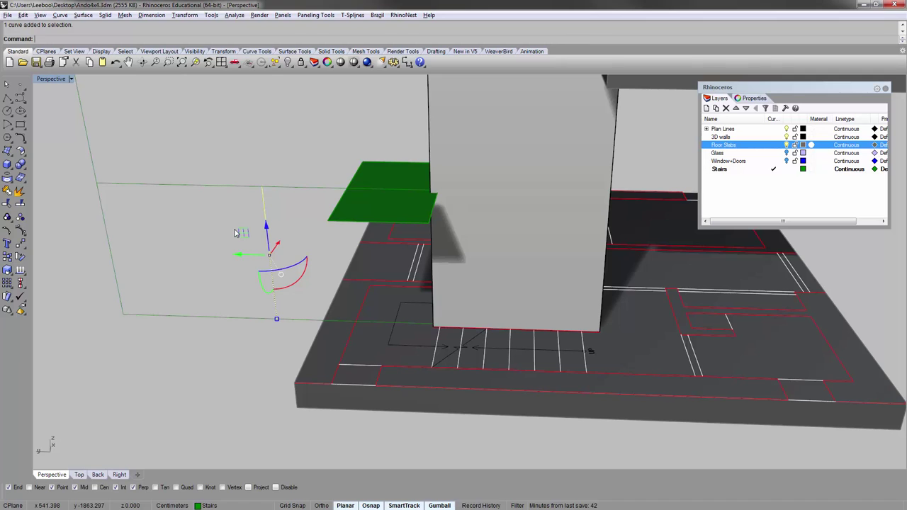
{"action": "right_click_drag", "start_coordinate": [573, 344], "coordinate": [571, 367]}
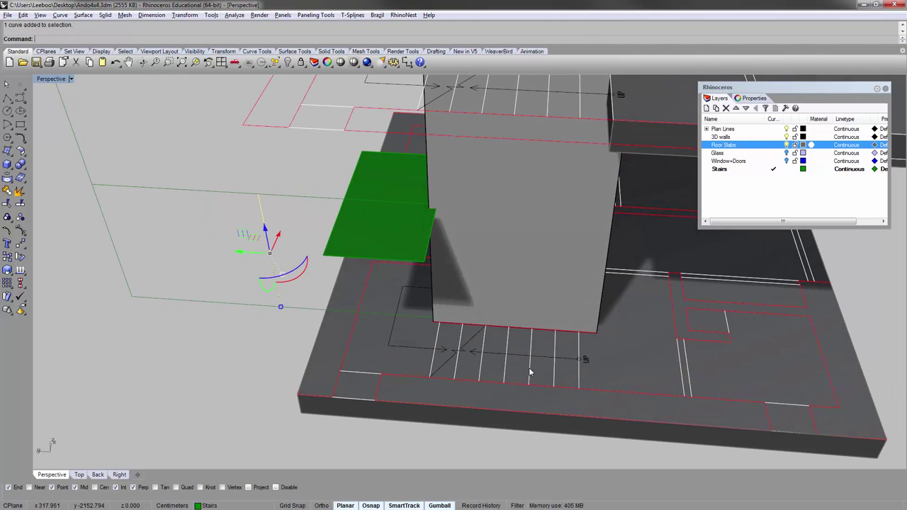
{"action": "right_click_drag", "start_coordinate": [423, 357], "coordinate": [296, 237]}
{"action": "type", "text": "d: D"}
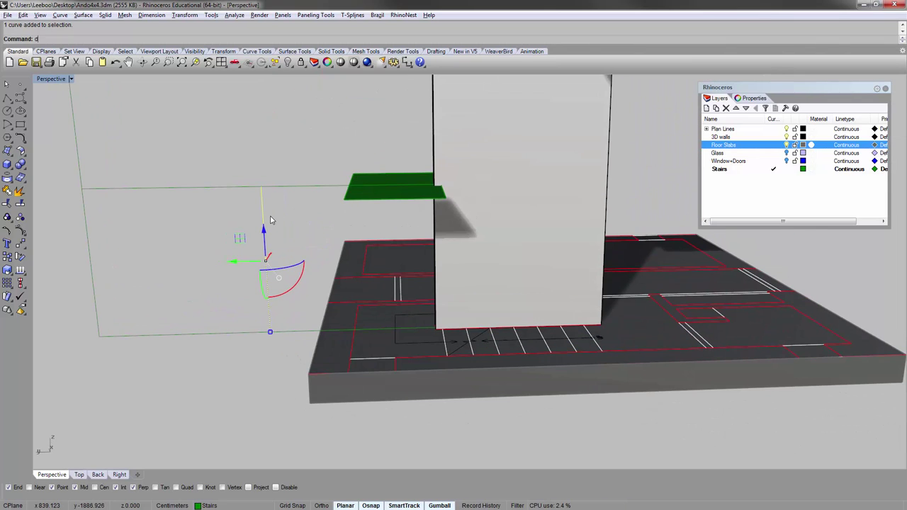
{"action": "type", "text": "ivide"}
{"action": "key", "text": "Return"}
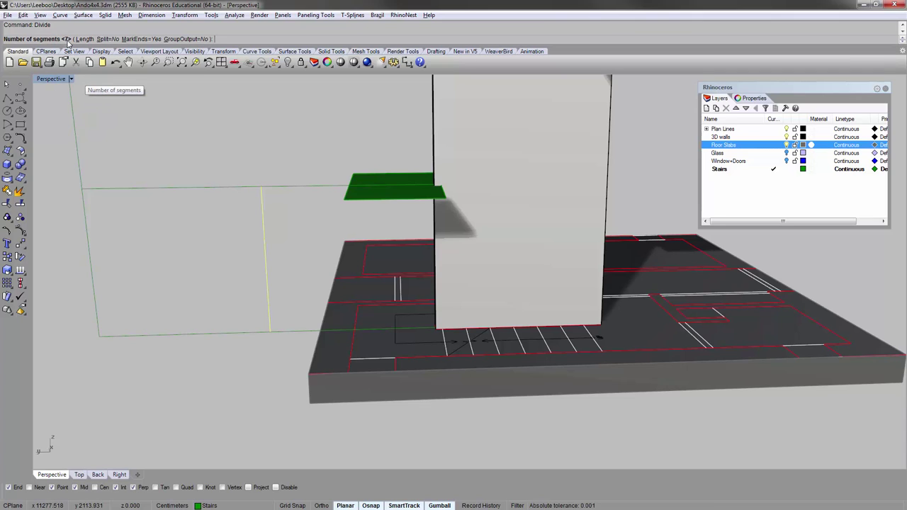
{"action": "key", "text": "Return"}
{"action": "left_click", "coordinate": [295, 215]}
{"action": "scroll", "coordinate": [271, 210], "scroll_direction": "up", "scroll_amount": 3}
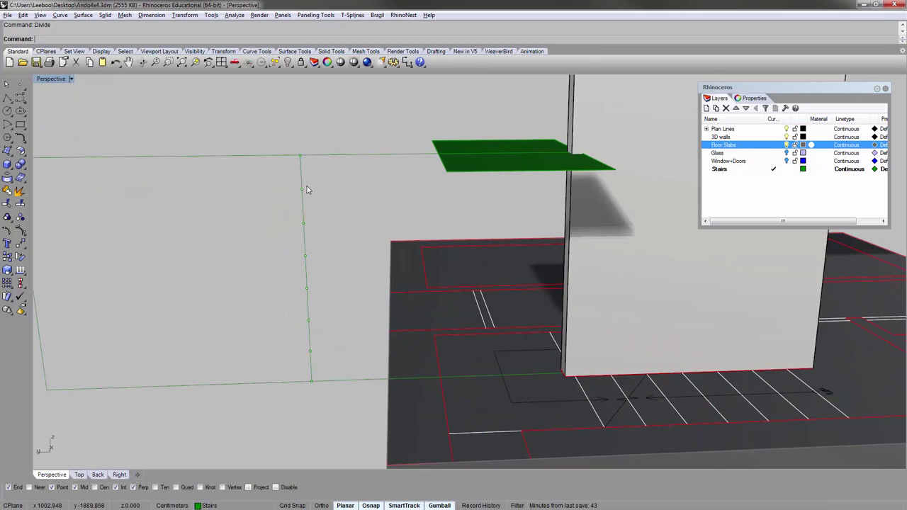
{"action": "right_click_drag", "start_coordinate": [310, 189], "coordinate": [256, 195], "text": "shift"}
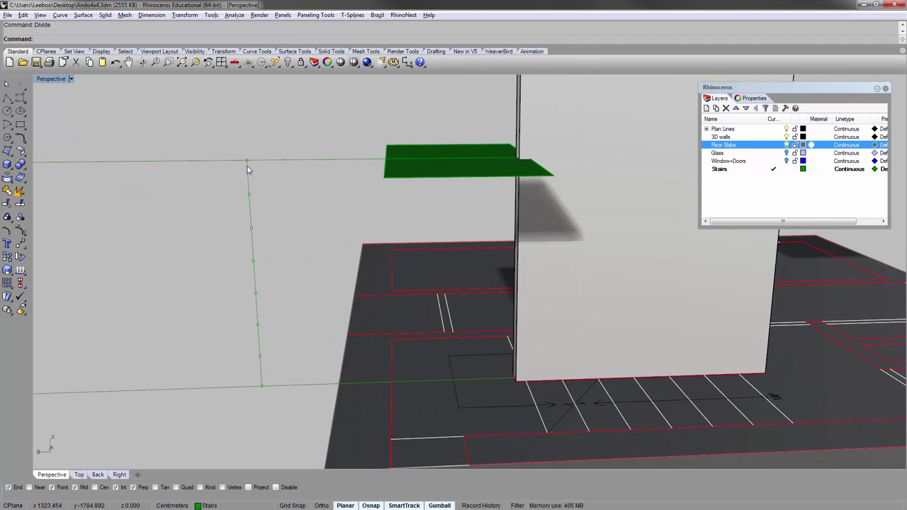
- Draw a polyline along the outer edge of the ground-floor stair plan between the two riser lines nearest the landing
{"action": "scroll", "coordinate": [347, 194], "scroll_direction": "down", "scroll_amount": 5}
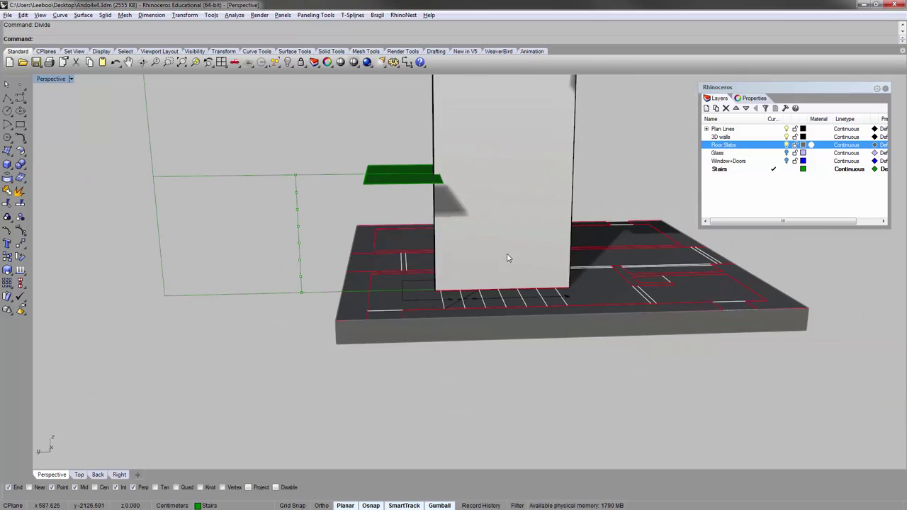
{"action": "right_click_drag", "start_coordinate": [508, 257], "coordinate": [524, 303]}
{"action": "scroll", "coordinate": [524, 303], "scroll_direction": "up", "scroll_amount": 7}
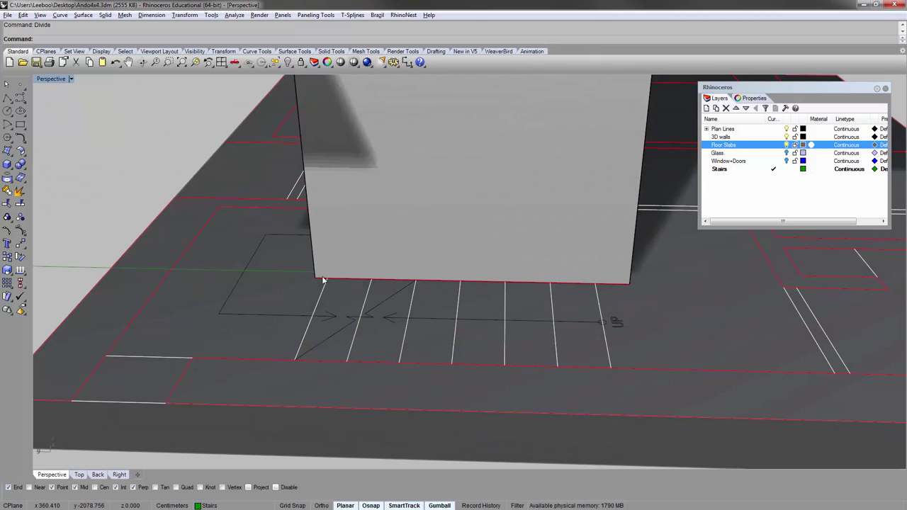
{"action": "scroll", "coordinate": [345, 274], "scroll_direction": "down", "scroll_amount": 4}
{"action": "right_click_drag", "start_coordinate": [345, 274], "coordinate": [419, 275]}
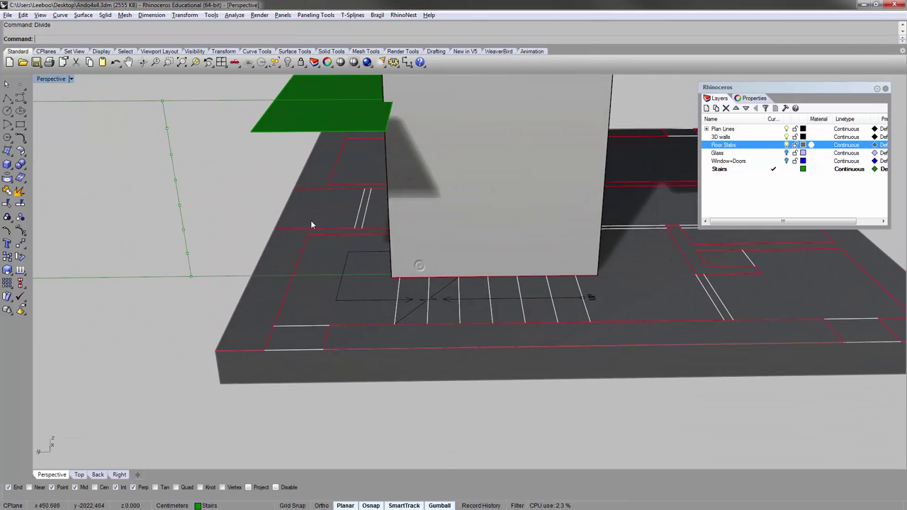
{"action": "right_click_drag", "start_coordinate": [311, 221], "coordinate": [322, 234], "text": "shift"}
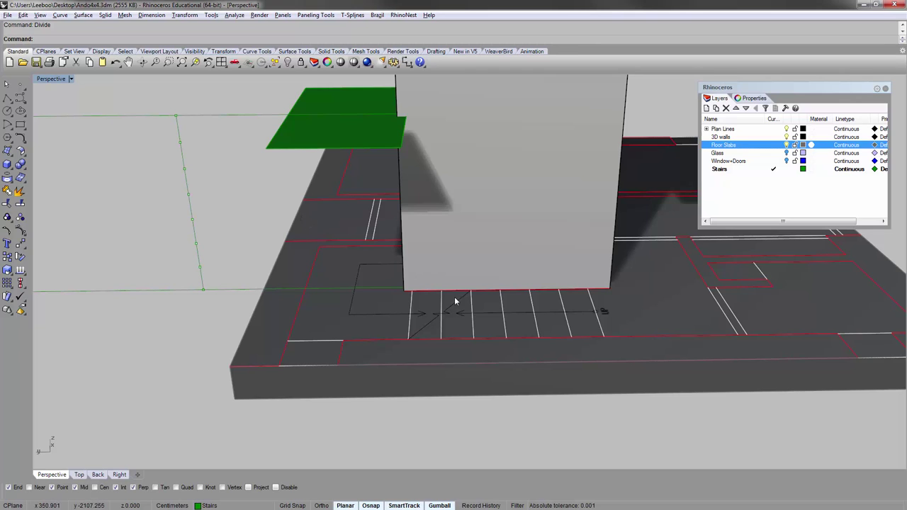
{"action": "type", "text": "pl"}
{"action": "key", "text": "Return"}
{"action": "scroll", "coordinate": [441, 291], "scroll_direction": "up", "scroll_amount": 4}
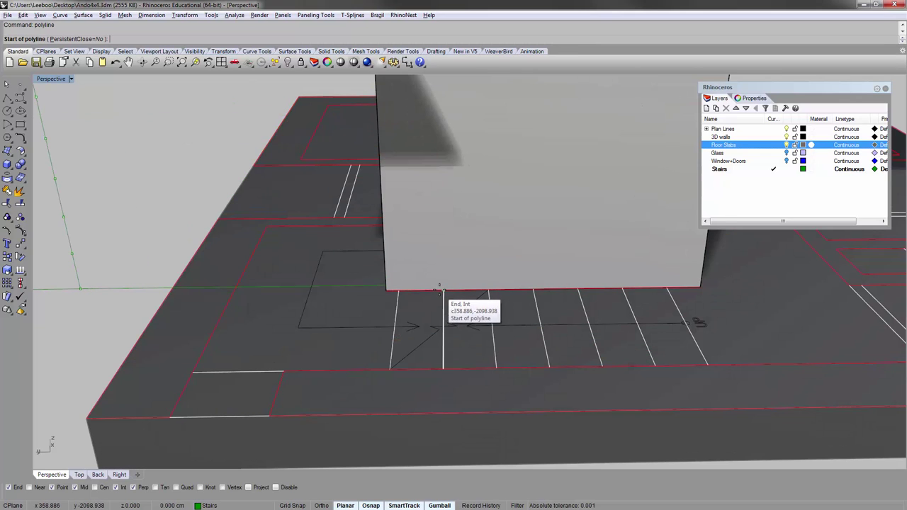
{"action": "left_click", "coordinate": [442, 368]}
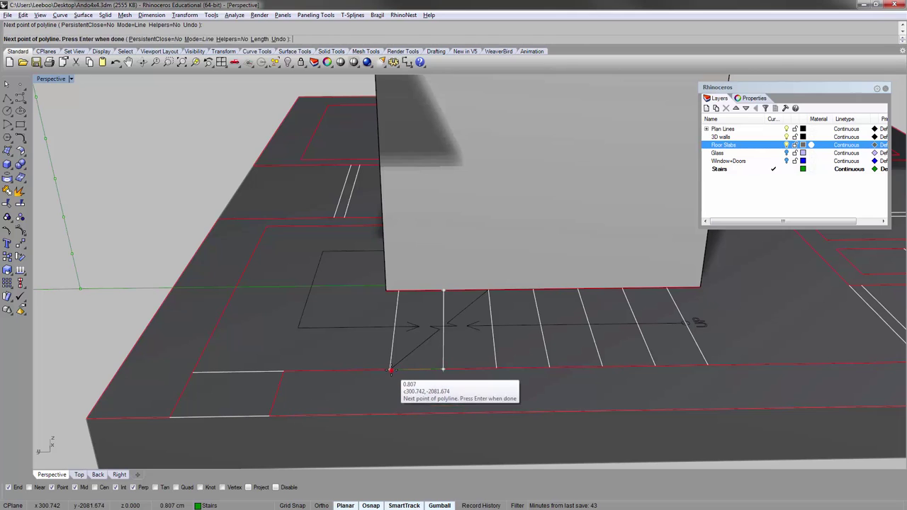
{"action": "left_click", "coordinate": [400, 371]}
- Move the tread line from its landing-side end to the first division point below the half-height reference line, at 92.143 cm
{"action": "left_click", "coordinate": [424, 401]}
{"action": "right_click_drag", "start_coordinate": [423, 388], "coordinate": [422, 374]}
{"action": "key", "text": "Return"}
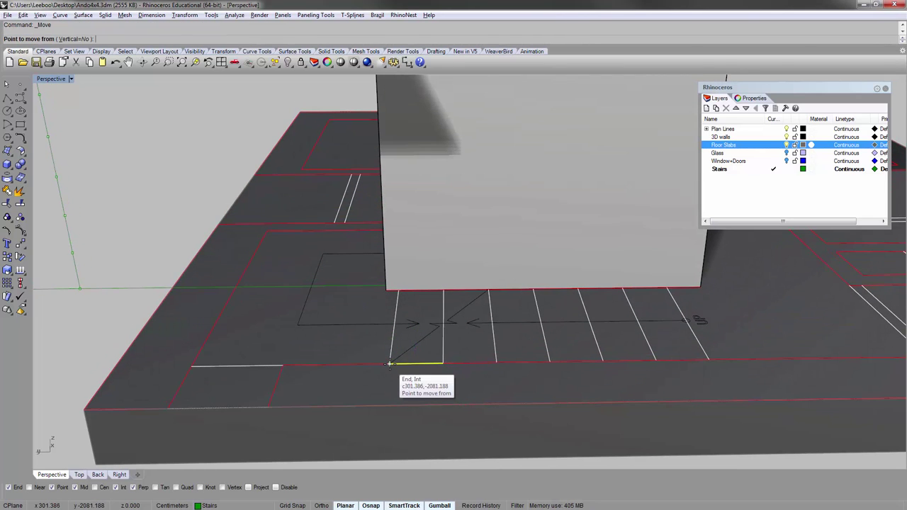
{"action": "left_click", "coordinate": [390, 364]}
{"action": "scroll", "coordinate": [549, 335], "scroll_direction": "down", "scroll_amount": 6}
{"action": "scroll", "coordinate": [263, 187], "scroll_direction": "up", "scroll_amount": 6}
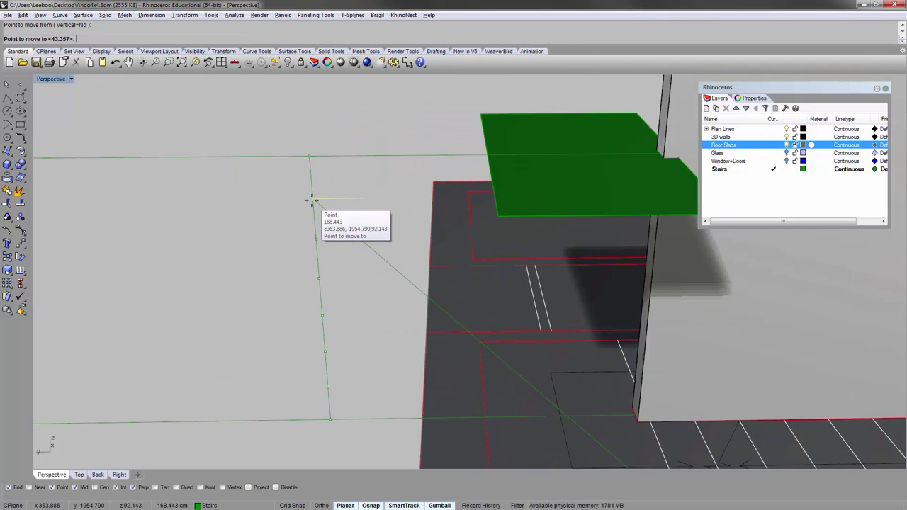
{"action": "left_click", "coordinate": [311, 201]}
- Draw a vertical riser line from the free end of the tread line up to the half-height reference line
{"action": "type", "text": "pl"}
{"action": "key", "text": "Return"}
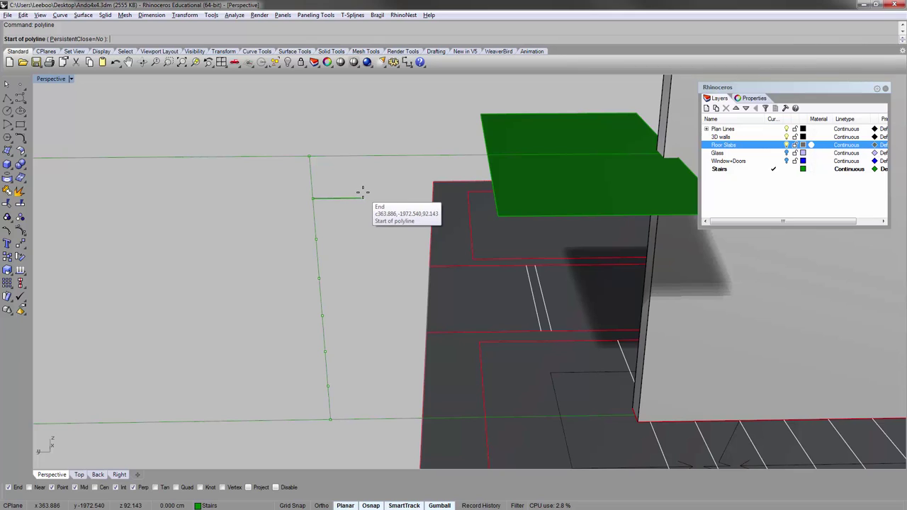
{"action": "left_click", "coordinate": [363, 192]}
- Move the tread line by its own length to start at the riser's lower end, and join both lines into one step
{"action": "left_click", "coordinate": [343, 197]}
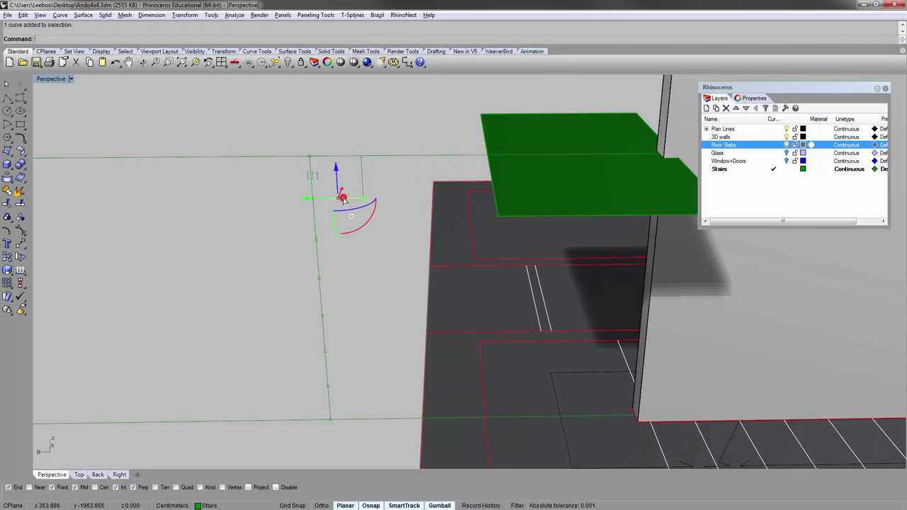
{"action": "key", "text": "Return"}
{"action": "left_click", "coordinate": [314, 199]}
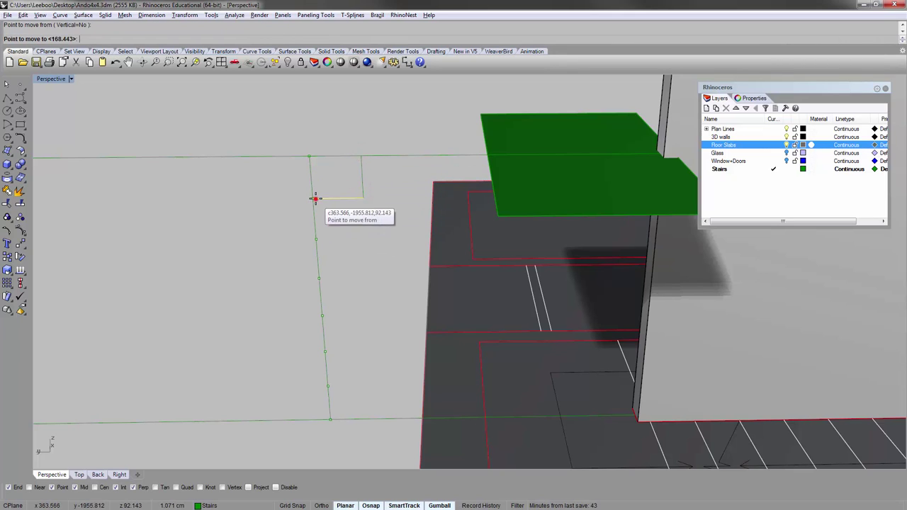
{"action": "left_click", "coordinate": [364, 199]}
{"action": "left_click", "coordinate": [372, 217]}
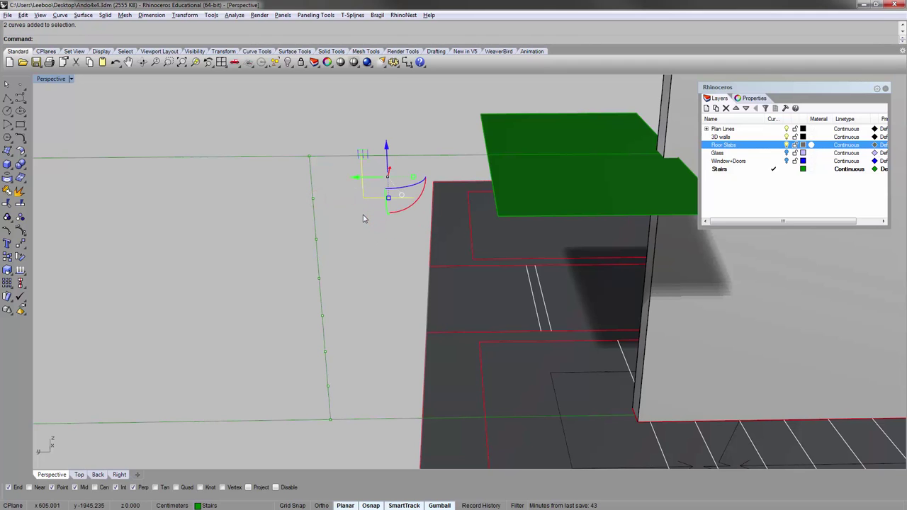
{"action": "key", "text": "ctrl+j"}
{"action": "left_click", "coordinate": [362, 231]}
- Copy the joined step end to end down the flight to make a run of four steps
{"action": "scroll", "coordinate": [361, 230], "scroll_direction": "down", "scroll_amount": 5}
{"action": "mouse_move", "coordinate": [301, 223]}
{"action": "right_mouse_down"}
{"action": "mouse_move", "coordinate": [292, 186]}
{"action": "mouse_move", "coordinate": [299, 209]}
{"action": "right_mouse_up"}
{"action": "left_click", "coordinate": [301, 204]}
{"action": "type", "text": "copy"}
{"action": "key", "text": "Return"}
{"action": "scroll", "coordinate": [349, 221], "scroll_direction": "up", "scroll_amount": 4}
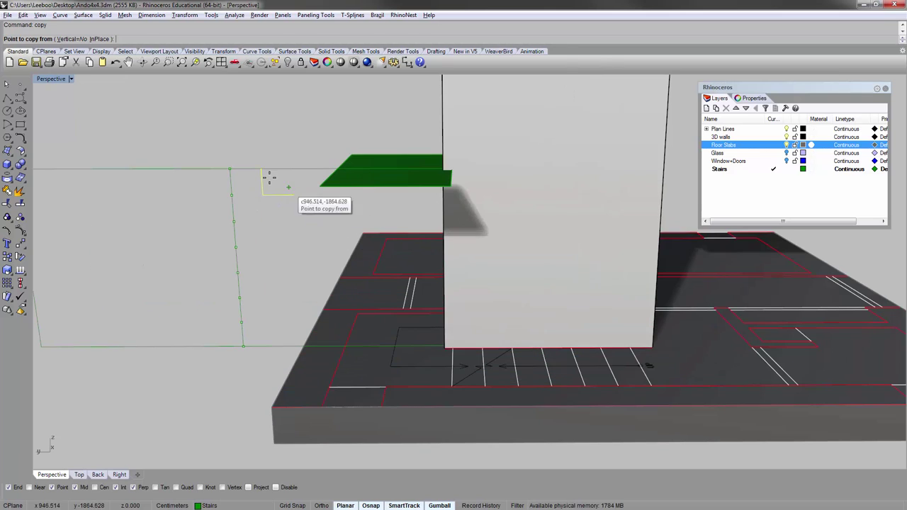
{"action": "left_click", "coordinate": [263, 172]}
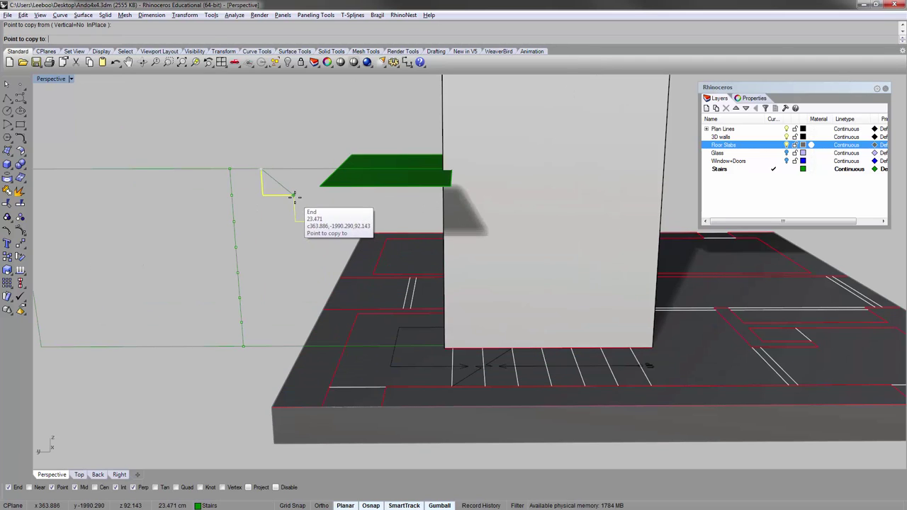
{"action": "left_click", "coordinate": [294, 195]}
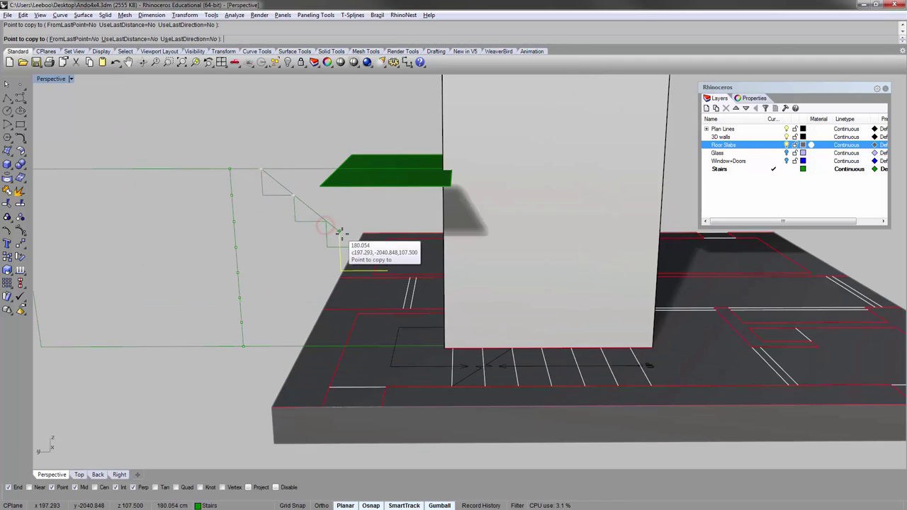
{"action": "scroll", "coordinate": [342, 233], "scroll_direction": "up", "scroll_amount": 3}
{"action": "right_click_drag", "start_coordinate": [338, 245], "coordinate": [305, 249]}
{"action": "left_click", "coordinate": [372, 249]}
{"action": "key", "text": "Return"}
{"action": "scroll", "coordinate": [320, 242], "scroll_direction": "down", "scroll_amount": 5}
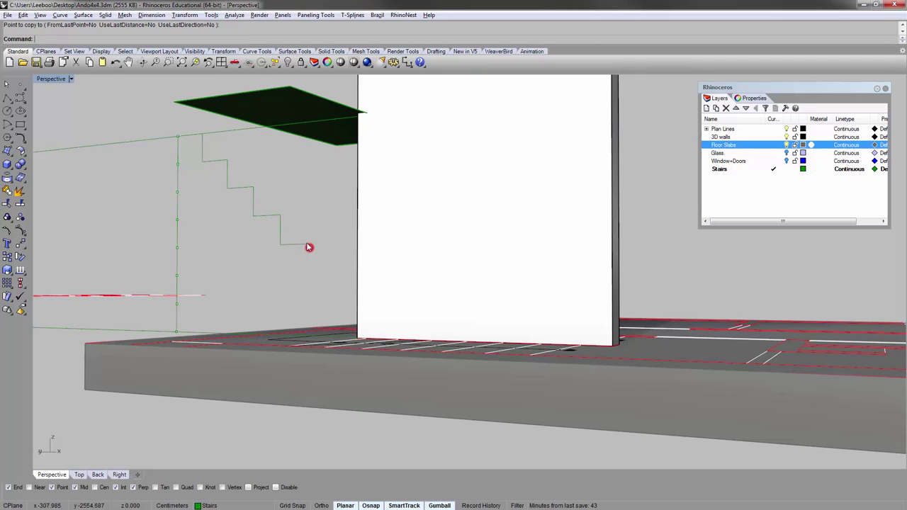
- Copy the three lowest steps from their upper end to the bottom end of the run, completing seven steps
{"action": "left_click", "coordinate": [307, 245]}
{"action": "left_click", "coordinate": [265, 214], "text": "shift"}
{"action": "left_click", "coordinate": [239, 189], "text": "shift"}
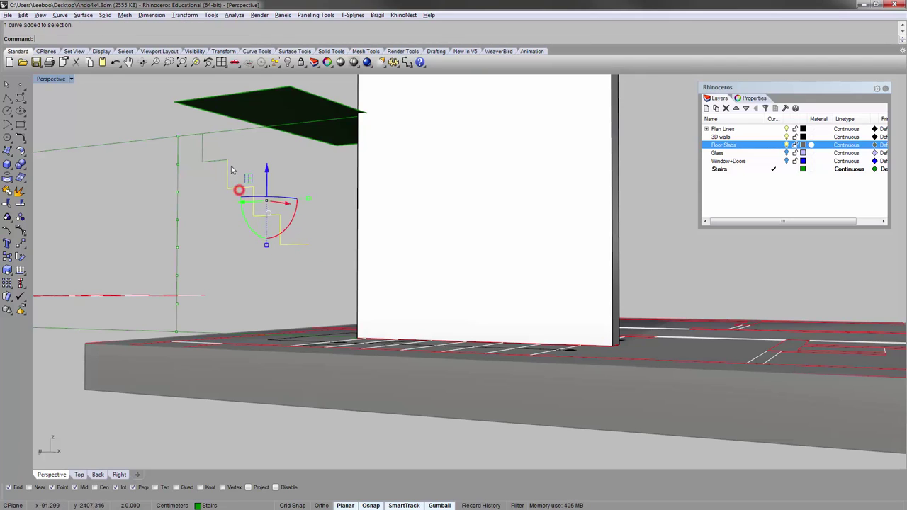
{"action": "right_click", "coordinate": [231, 165]}
{"action": "left_click", "coordinate": [227, 161]}
{"action": "left_click", "coordinate": [309, 244]}
{"action": "right_click", "coordinate": [319, 247]}
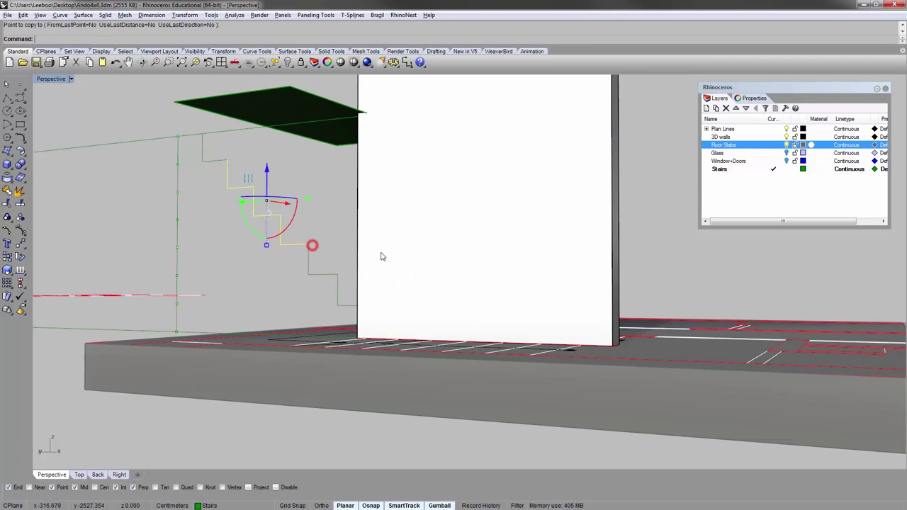
{"action": "right_click_drag", "start_coordinate": [380, 255], "coordinate": [338, 245]}
{"action": "left_click", "coordinate": [337, 245]}
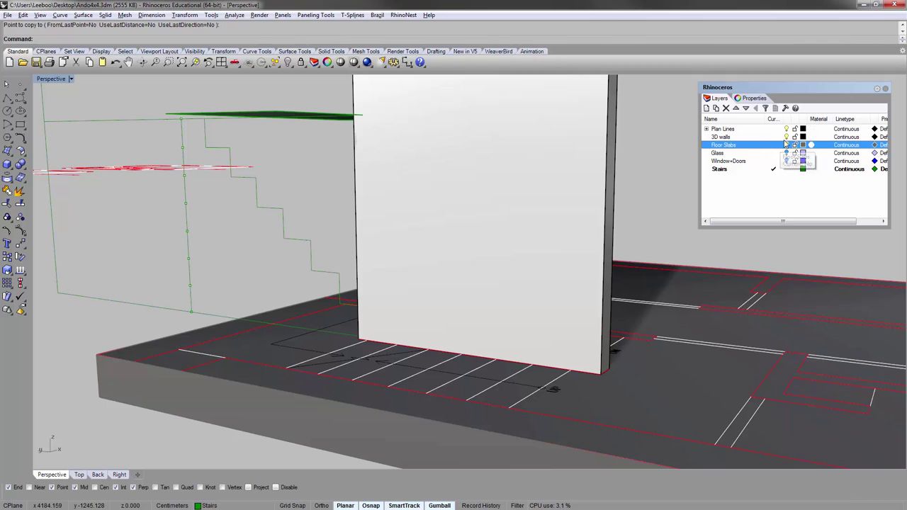
- Hide the 3D walls layer and join all seven steps into one continuous stair profile curve
{"action": "left_click", "coordinate": [786, 137]}
{"action": "right_click_drag", "start_coordinate": [524, 263], "coordinate": [485, 258]}
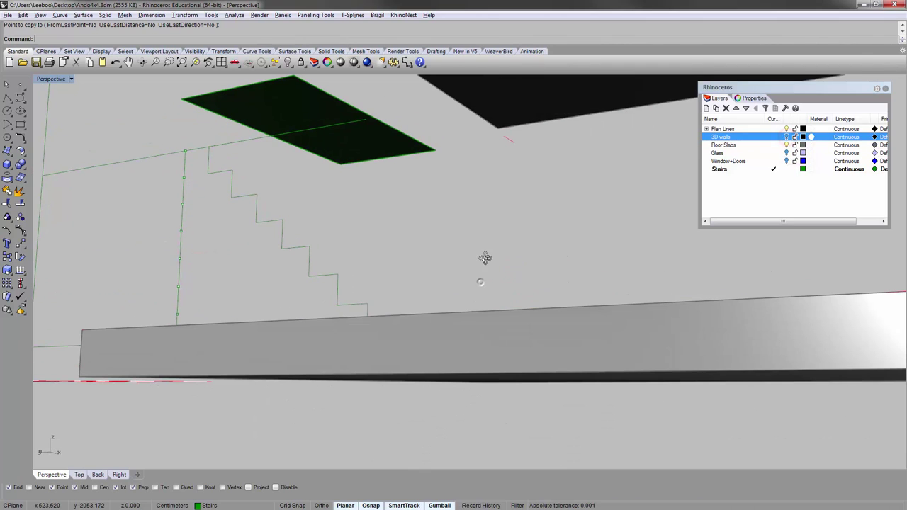
{"action": "left_click", "coordinate": [368, 308]}
{"action": "left_click_drag", "start_coordinate": [343, 312], "coordinate": [309, 286]}
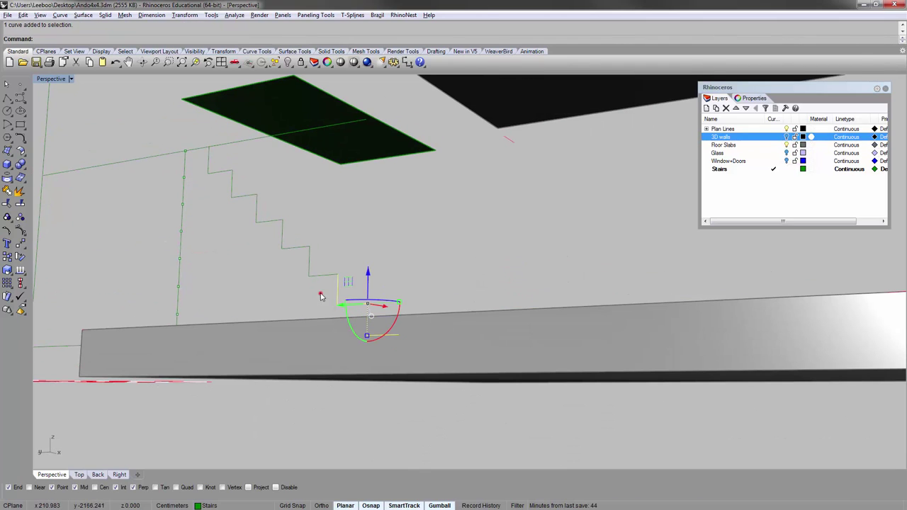
{"action": "left_click_drag", "start_coordinate": [218, 173], "coordinate": [221, 170], "text": "shift"}
{"action": "right_click_drag", "start_coordinate": [244, 182], "coordinate": [350, 246]}
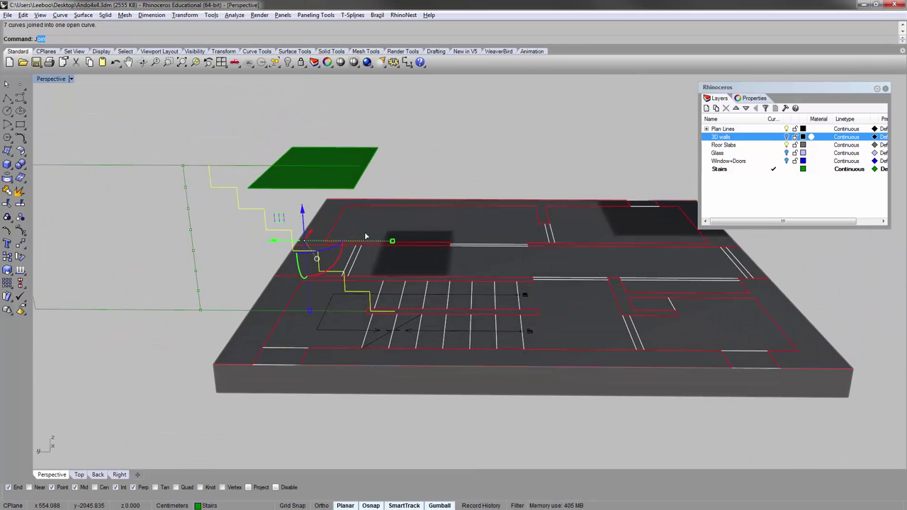
{"action": "right_click_drag", "start_coordinate": [419, 261], "coordinate": [395, 243]}
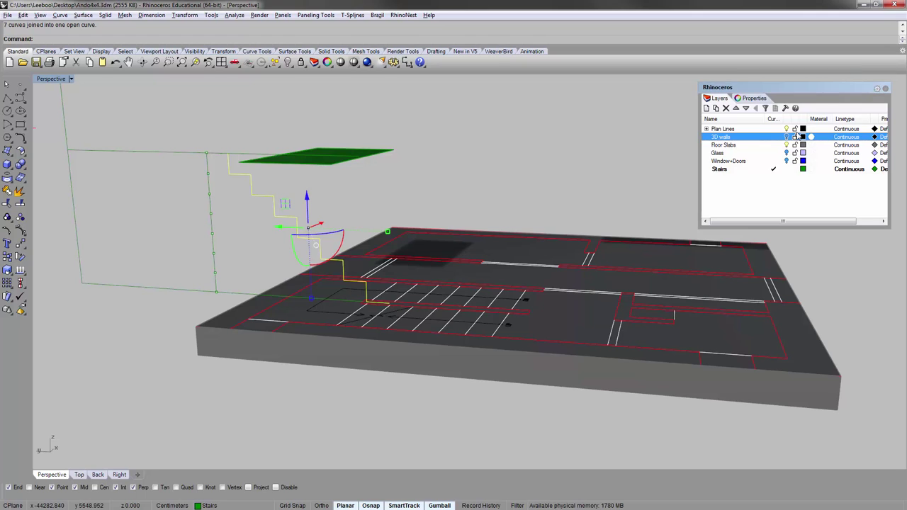
- Show the 3D walls layer again and move the stair profile clear of the building into empty space beside the slab
{"action": "left_click", "coordinate": [786, 137]}
{"action": "mouse_move", "coordinate": [308, 186]}
{"action": "right_mouse_down"}
{"action": "mouse_move", "coordinate": [405, 216]}
{"action": "mouse_move", "coordinate": [321, 196]}
{"action": "right_mouse_up"}
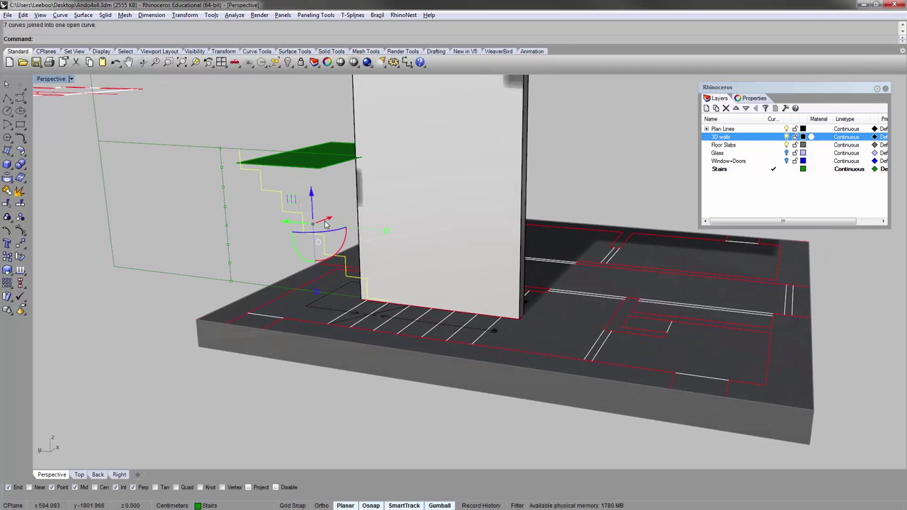
{"action": "left_click_drag", "start_coordinate": [325, 222], "coordinate": [177, 330]}
{"action": "left_click", "coordinate": [272, 392]}
{"action": "right_click_drag", "start_coordinate": [287, 376], "coordinate": [361, 352]}
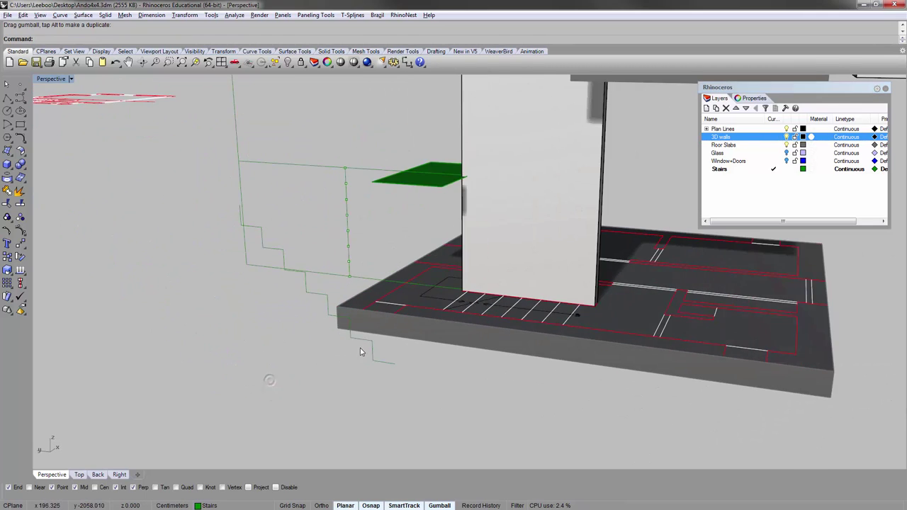
{"action": "left_click", "coordinate": [358, 354]}
{"action": "left_click_drag", "start_coordinate": [306, 307], "coordinate": [183, 287]}
{"action": "left_click", "coordinate": [292, 392]}
{"action": "right_click_drag", "start_coordinate": [306, 375], "coordinate": [323, 345]}
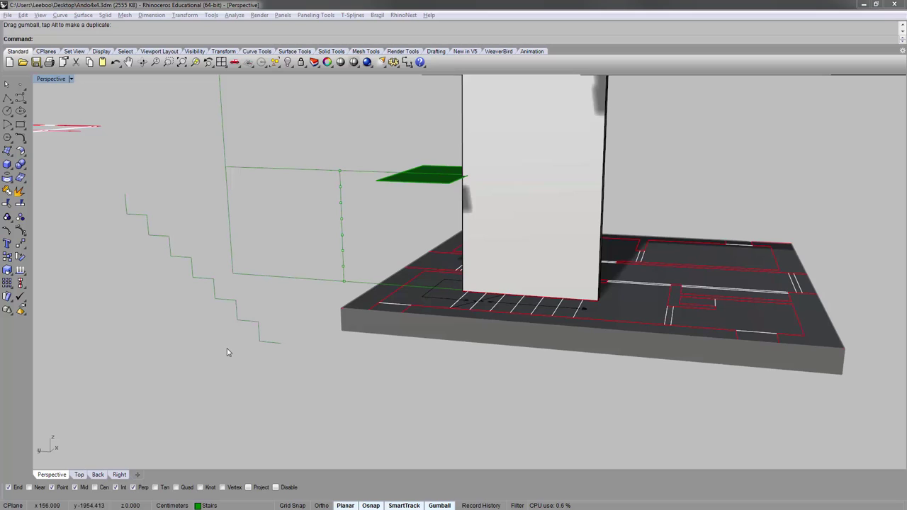
{"action": "right_click_drag", "start_coordinate": [215, 335], "coordinate": [213, 340]}
- Switch to the scanned drawing in Photo Gallery, examine the stair flights and landings in the axonometric, and return to Rhinoceros
{"action": "key", "text": "alt+Tab"}
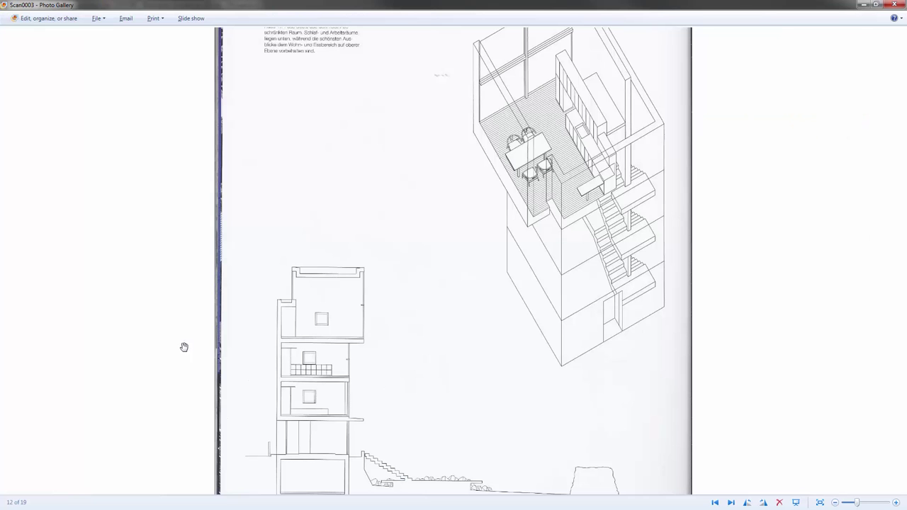
{"action": "left_click_drag", "start_coordinate": [500, 267], "coordinate": [621, 274]}
{"action": "scroll", "coordinate": [624, 275], "scroll_direction": "up", "scroll_amount": 3}
{"action": "left_click_drag", "start_coordinate": [676, 304], "coordinate": [692, 285]}
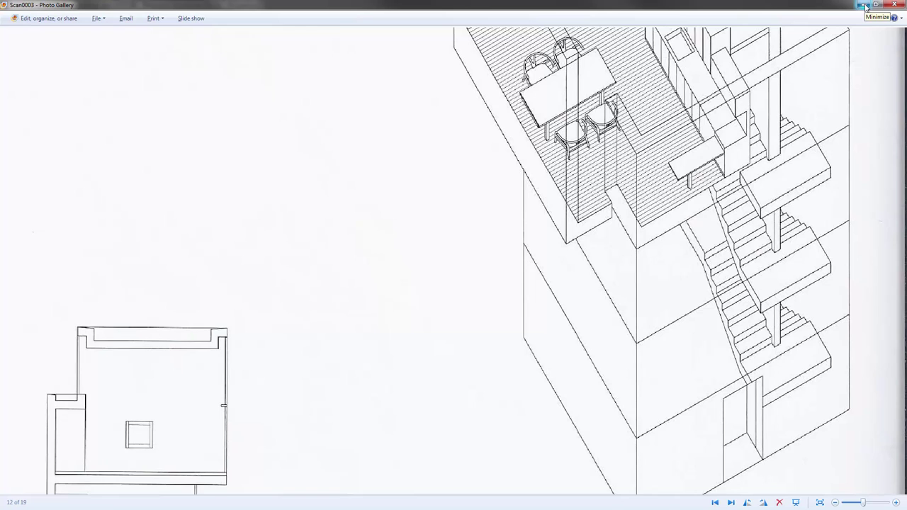
{"action": "left_click", "coordinate": [863, 5]}
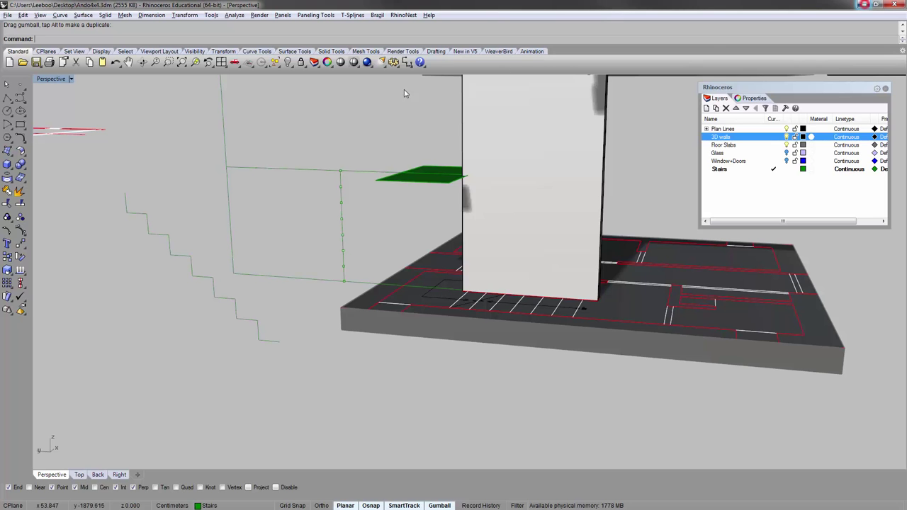
- Explode the stair profile curve into separate riser and tread lines
{"action": "right_click_drag", "start_coordinate": [238, 350], "coordinate": [270, 366]}
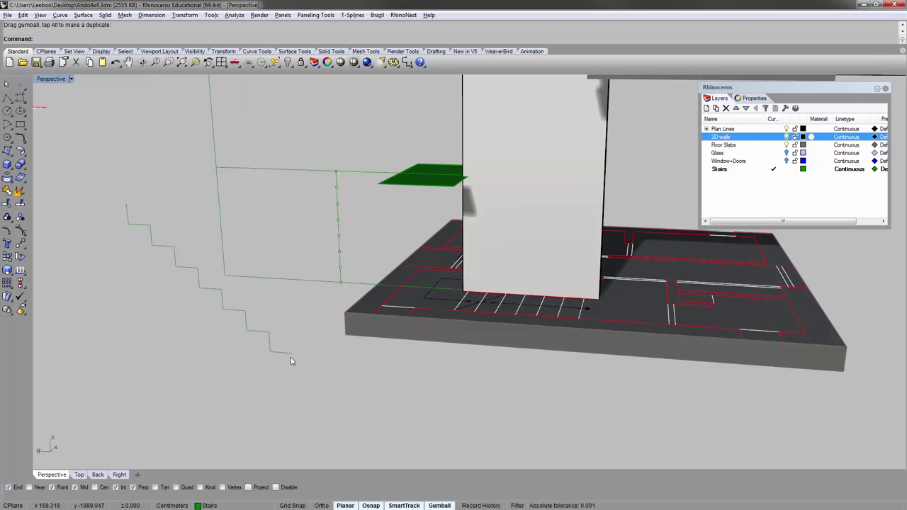
{"action": "left_click", "coordinate": [273, 354]}
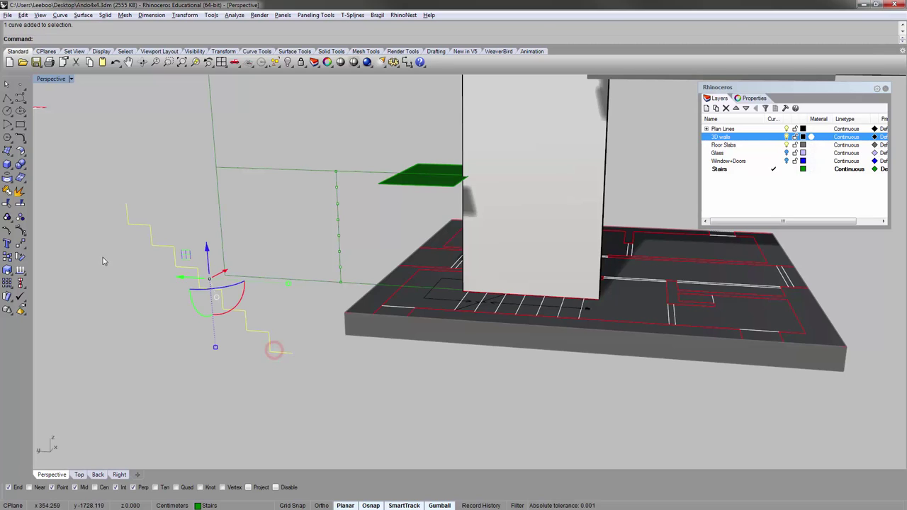
{"action": "left_click", "coordinate": [20, 203]}
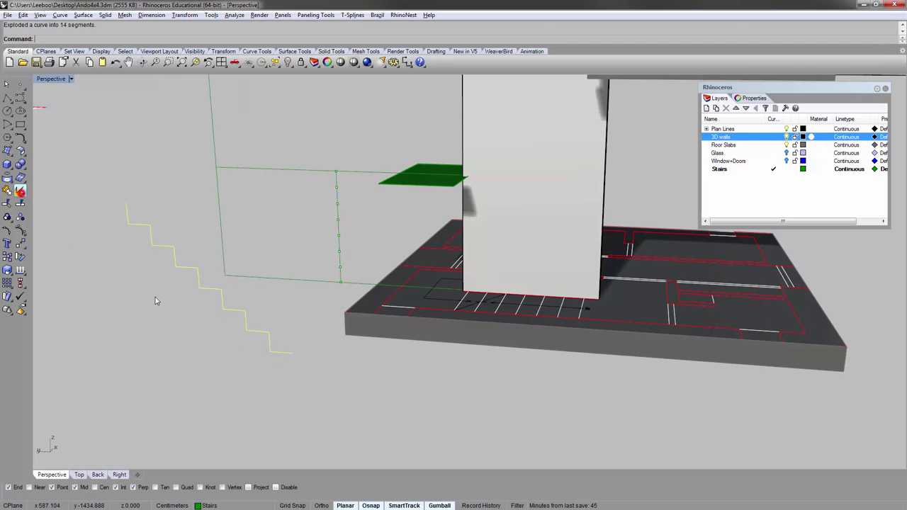
- Copy the lowest riser line from its upper end to the free end of the lowest tread
{"action": "left_click", "coordinate": [269, 346]}
{"action": "left_click", "coordinate": [322, 380]}
{"action": "scroll", "coordinate": [276, 366], "scroll_direction": "up", "scroll_amount": 4}
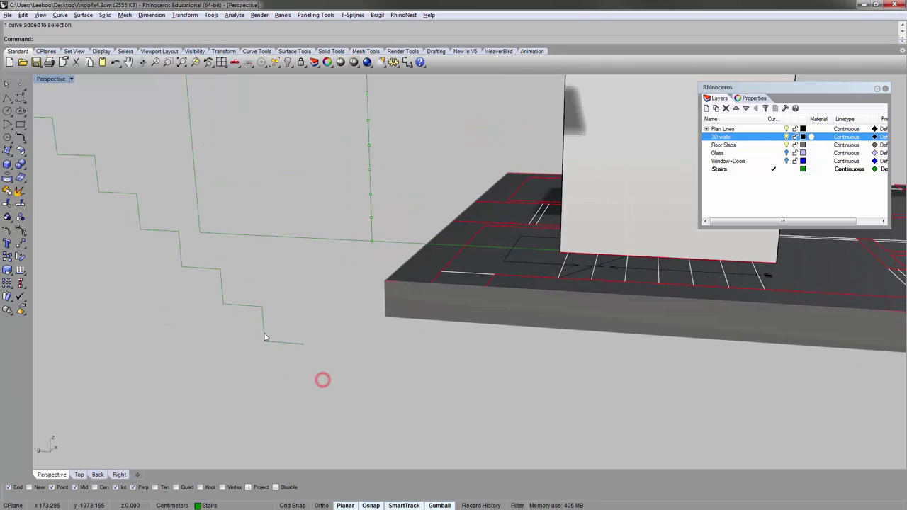
{"action": "left_click", "coordinate": [264, 331]}
{"action": "type", "text": "copy"}
{"action": "key", "text": "Return"}
{"action": "left_click", "coordinate": [264, 301]}
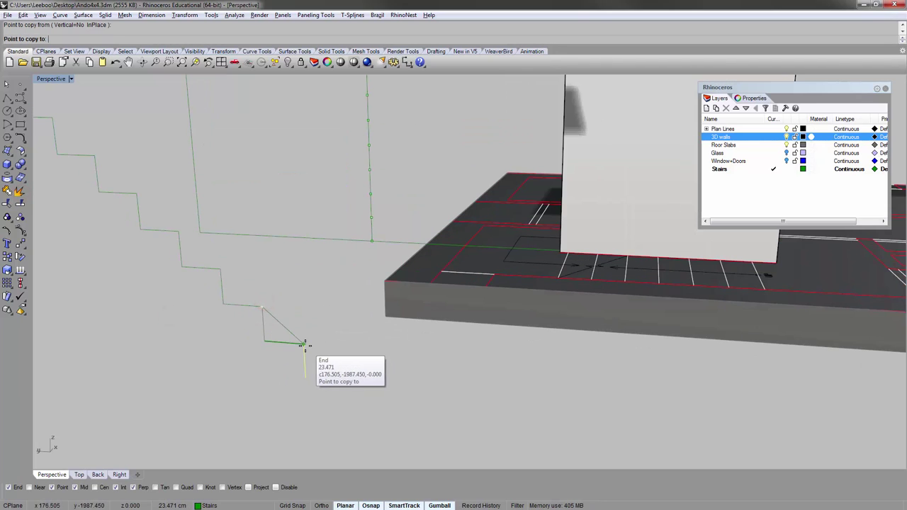
{"action": "scroll", "coordinate": [354, 361], "scroll_direction": "down", "scroll_amount": 2}
{"action": "right_click_drag", "start_coordinate": [353, 368], "coordinate": [253, 341]}
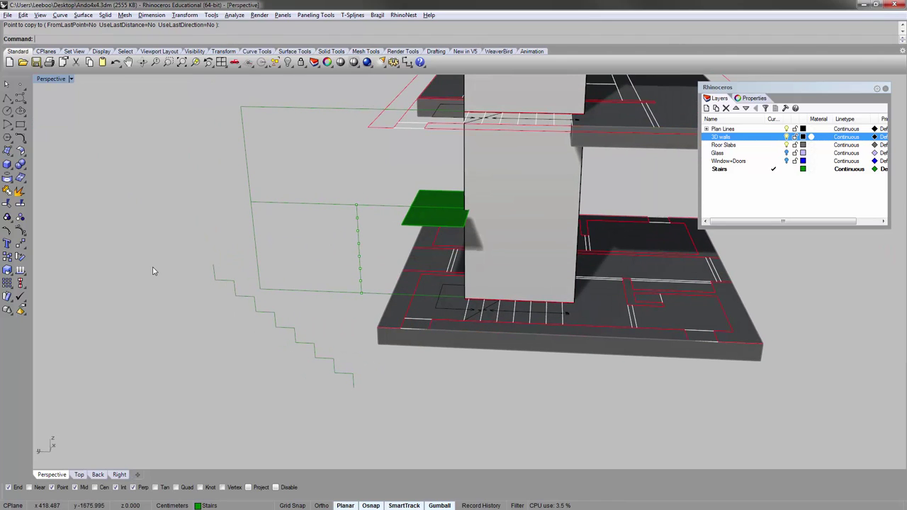
- Copy the topmost tread line from its riser-side end to the upper end of the top riser
{"action": "left_click", "coordinate": [229, 280]}
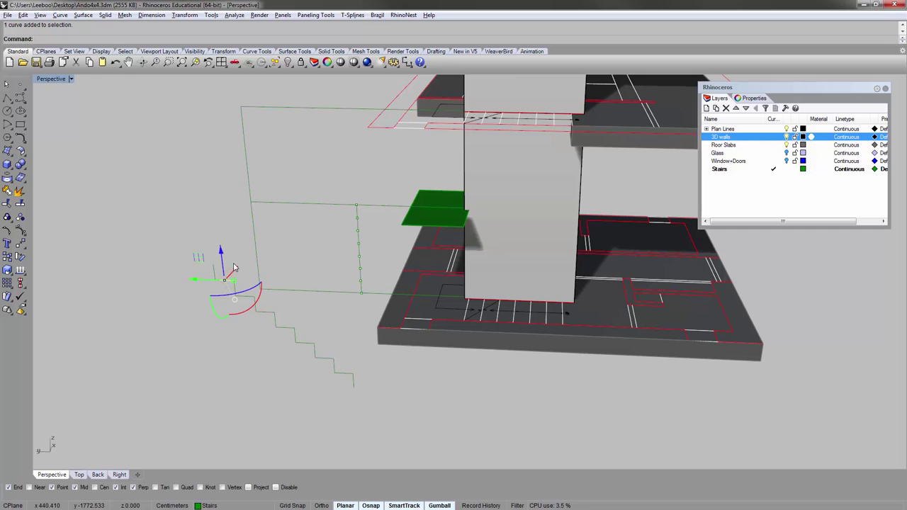
{"action": "key", "text": "Return"}
{"action": "scroll", "coordinate": [234, 267], "scroll_direction": "up", "scroll_amount": 5}
{"action": "left_click", "coordinate": [236, 305]}
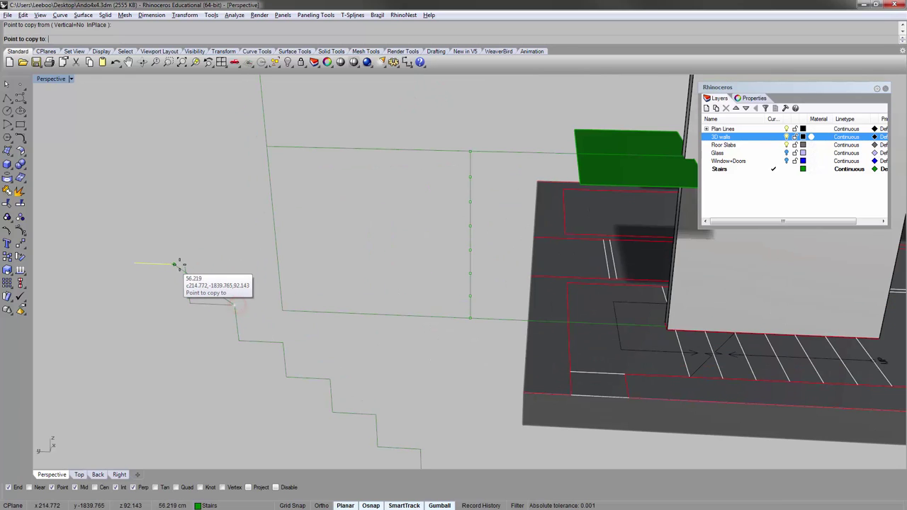
{"action": "left_click", "coordinate": [181, 264]}
{"action": "key", "text": "Return"}
{"action": "scroll", "coordinate": [182, 264], "scroll_direction": "down", "scroll_amount": 8}
{"action": "left_click", "coordinate": [166, 303]}
{"action": "right_click_drag", "start_coordinate": [192, 323], "coordinate": [188, 292], "text": "shift"}
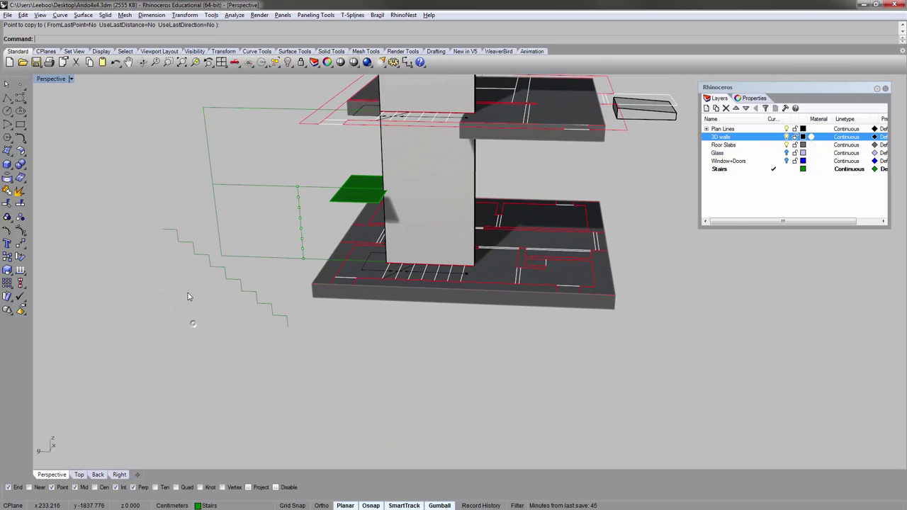
- Draw a diagonal polyline from the free end of the top tread to the lower end of the bottom riser
{"action": "type", "text": "pl"}
{"action": "key", "text": "Return"}
{"action": "left_click", "coordinate": [164, 233]}
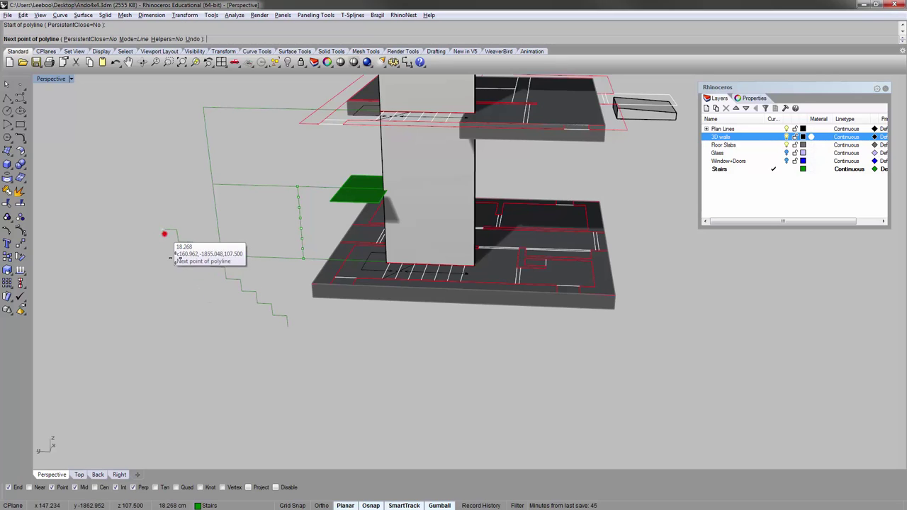
{"action": "left_click", "coordinate": [285, 326]}
{"action": "key", "text": "Return"}
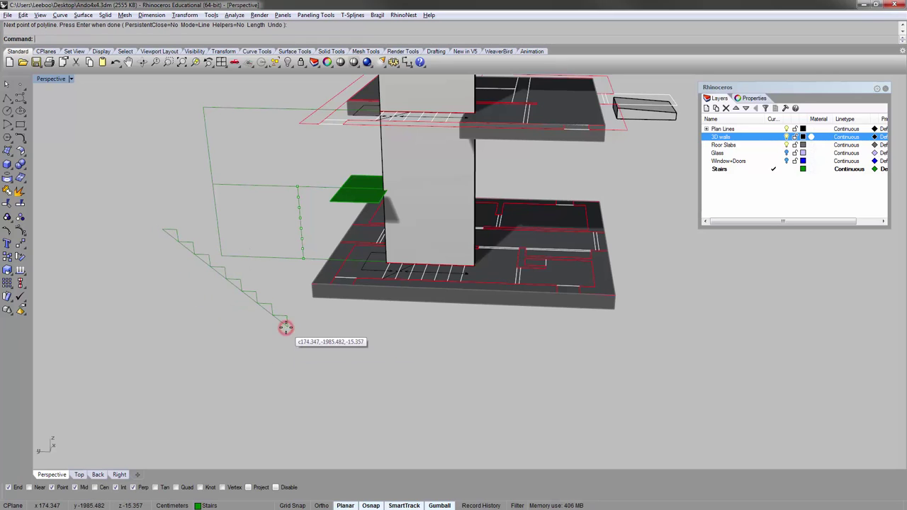
- Move the diagonal line horizontally away from the steps by one tread length, 17.750 cm
{"action": "scroll", "coordinate": [256, 324], "scroll_direction": "up", "scroll_amount": 8}
{"action": "right_click_drag", "start_coordinate": [273, 292], "coordinate": [310, 298]}
{"action": "scroll", "coordinate": [313, 294], "scroll_direction": "down", "scroll_amount": 6}
{"action": "scroll", "coordinate": [310, 298], "scroll_direction": "up", "scroll_amount": 4}
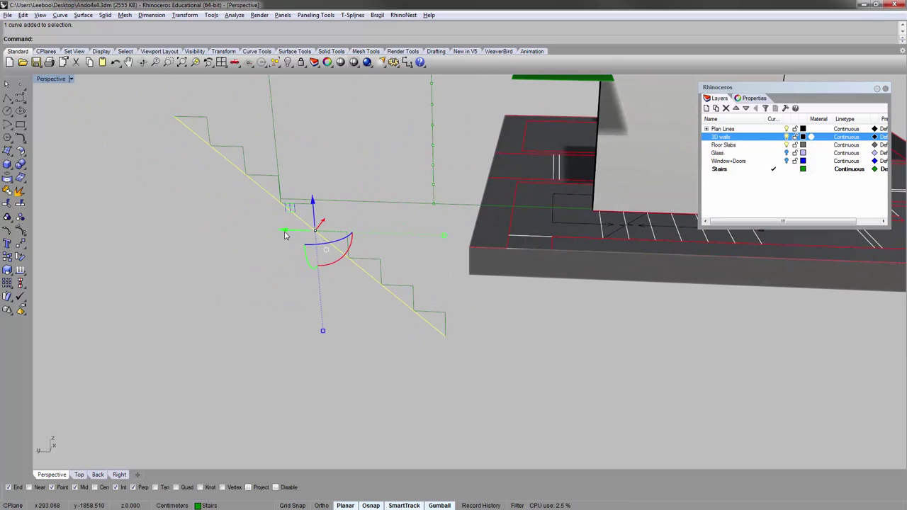
{"action": "left_click", "coordinate": [204, 117]}
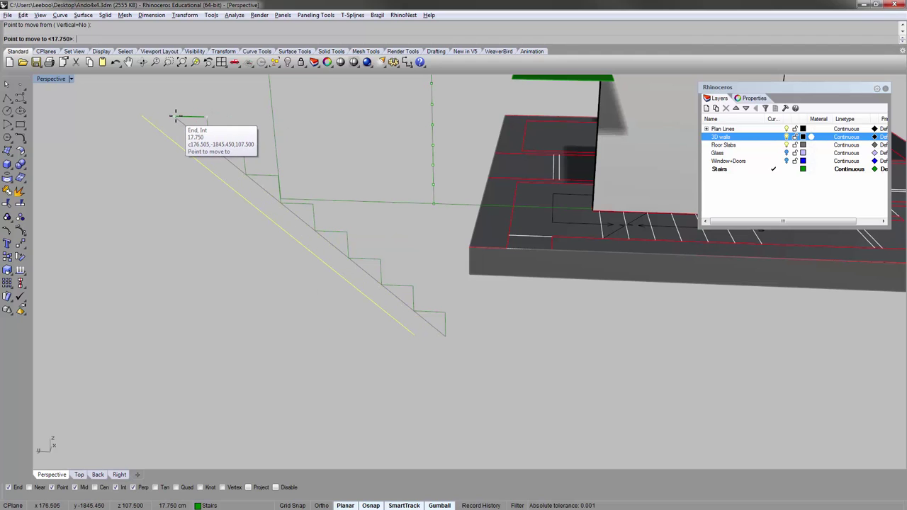
{"action": "left_click", "coordinate": [176, 115]}
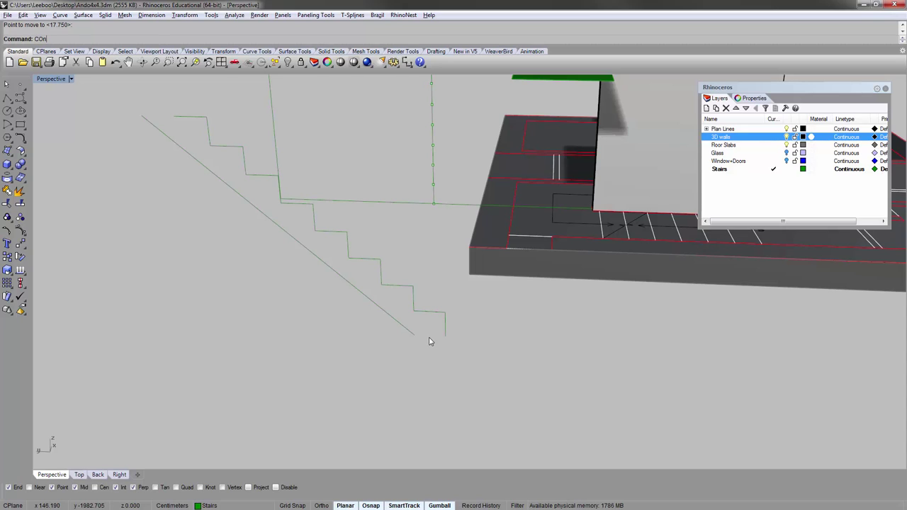
- Connect both ends of the diagonal line to the free ends of the steps and join all curves into one closed profile
{"action": "left_click", "coordinate": [413, 331]}
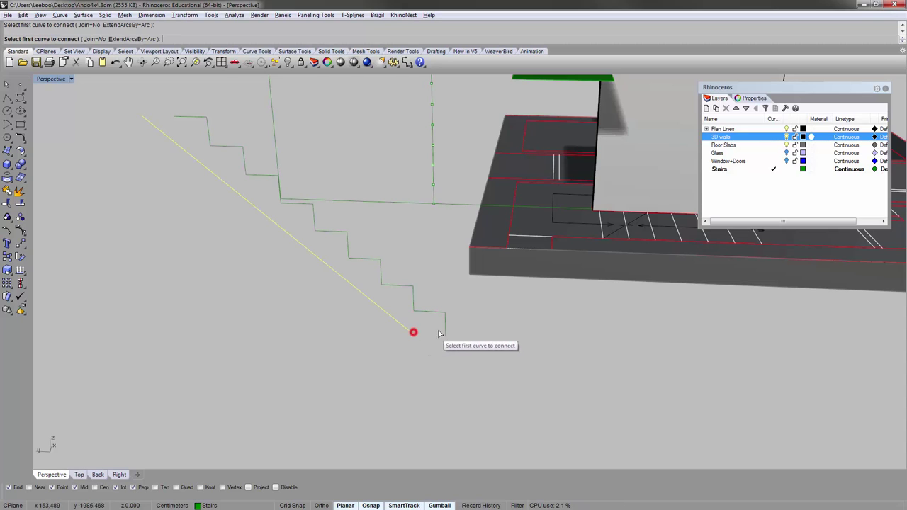
{"action": "left_click", "coordinate": [146, 121]}
{"action": "scroll", "coordinate": [149, 192], "scroll_direction": "down", "scroll_amount": 3}
{"action": "right_click_drag", "start_coordinate": [355, 260], "coordinate": [310, 258]}
{"action": "left_click_drag", "start_coordinate": [303, 309], "coordinate": [323, 321]}
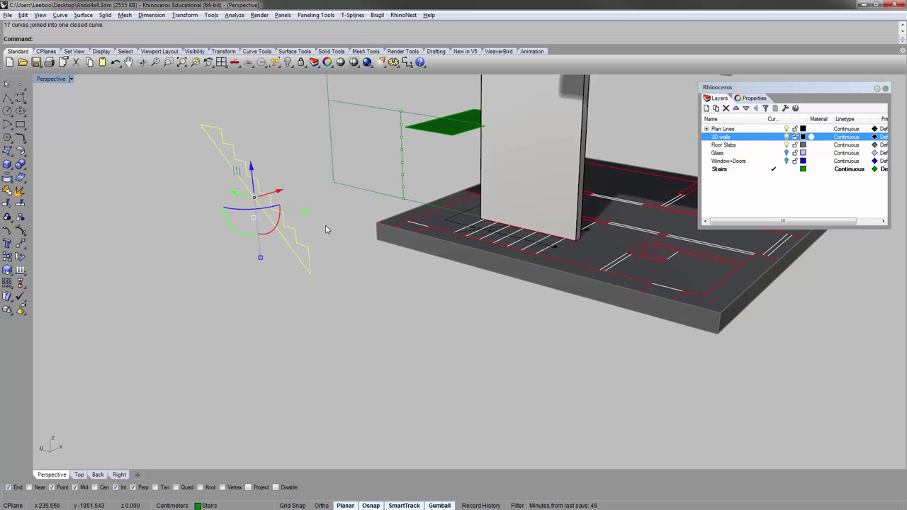
- Copy the closed stair profile from the midpoint of its top tread to the point where the landing meets the wall corner
{"action": "right_click_drag", "start_coordinate": [347, 180], "coordinate": [260, 164]}
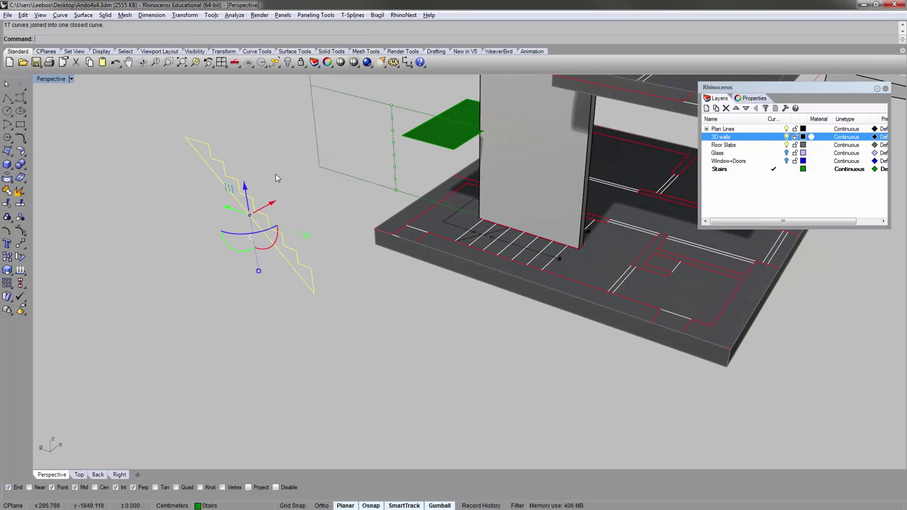
{"action": "scroll", "coordinate": [199, 132], "scroll_direction": "up", "scroll_amount": 4}
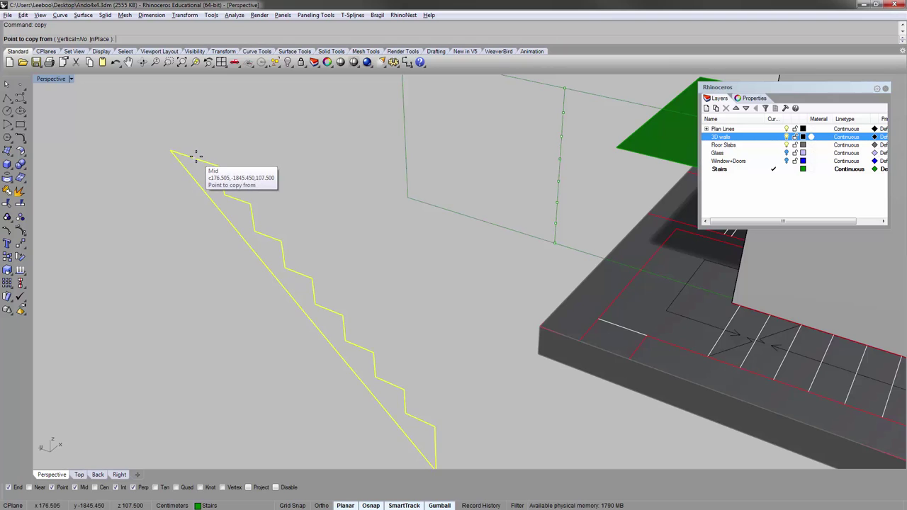
{"action": "left_click", "coordinate": [197, 157]}
{"action": "scroll", "coordinate": [190, 167], "scroll_direction": "down", "scroll_amount": 6}
{"action": "scroll", "coordinate": [518, 170], "scroll_direction": "up", "scroll_amount": 6}
{"action": "scroll", "coordinate": [450, 168], "scroll_direction": "up", "scroll_amount": 3}
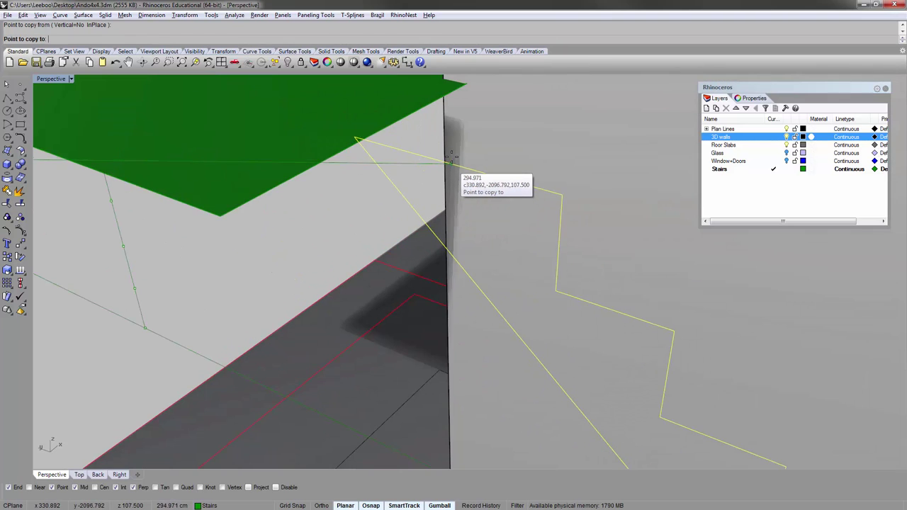
{"action": "left_click", "coordinate": [444, 98]}
{"action": "key", "text": "Return"}
- Extrude the copied stair profile as a solid out to the outer end of the tread lines on the floor plan
{"action": "scroll", "coordinate": [406, 155], "scroll_direction": "down", "scroll_amount": 5}
{"action": "left_click", "coordinate": [475, 172]}
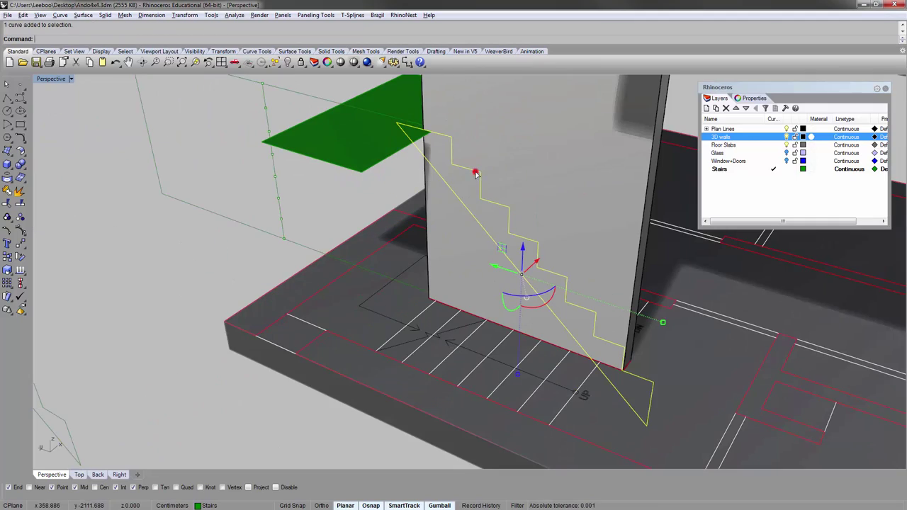
{"action": "right_click_drag", "start_coordinate": [511, 221], "coordinate": [528, 273]}
{"action": "scroll", "coordinate": [595, 322], "scroll_direction": "down", "scroll_amount": 3}
{"action": "scroll", "coordinate": [435, 169], "scroll_direction": "up", "scroll_amount": 5}
{"action": "right_click_drag", "start_coordinate": [435, 168], "coordinate": [453, 238]}
{"action": "right_click", "coordinate": [453, 239]}
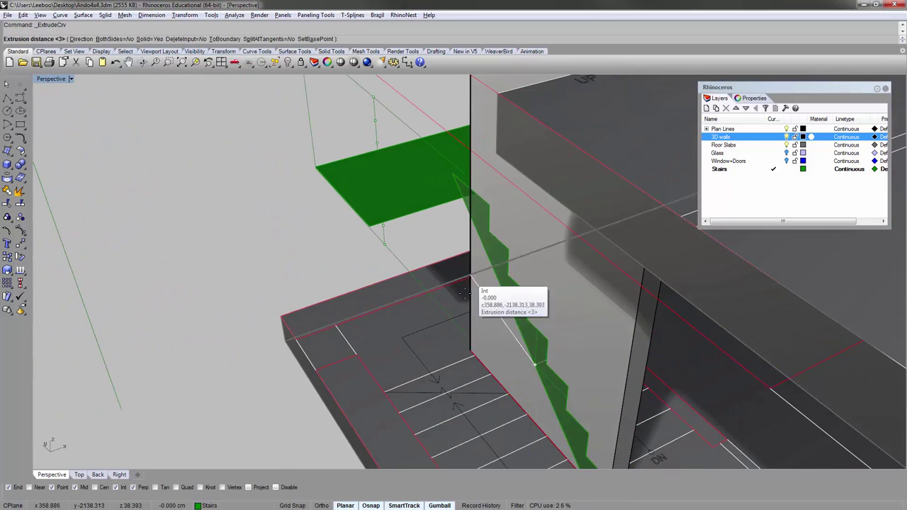
{"action": "left_click", "coordinate": [385, 391]}
- Extrude the landing surface down to the foot of the top riser as a solid and delete the original landing surface
{"action": "right_click_drag", "start_coordinate": [320, 265], "coordinate": [209, 214]}
{"action": "right_click_drag", "start_coordinate": [354, 246], "coordinate": [376, 238]}
{"action": "left_click", "coordinate": [359, 190]}
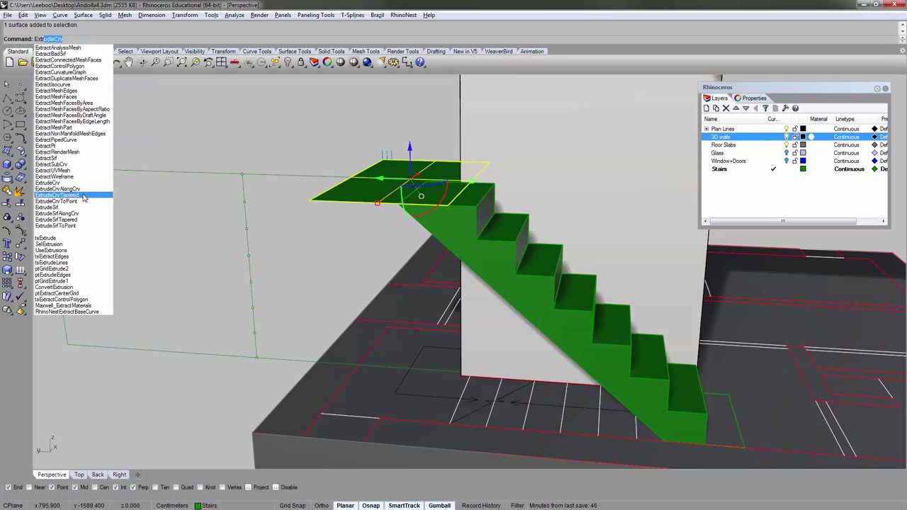
{"action": "left_click", "coordinate": [85, 208]}
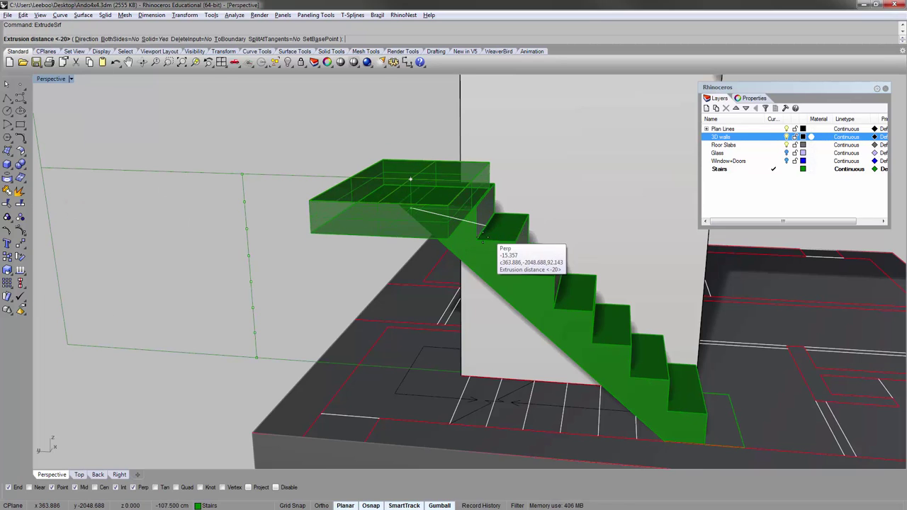
{"action": "left_click", "coordinate": [474, 242]}
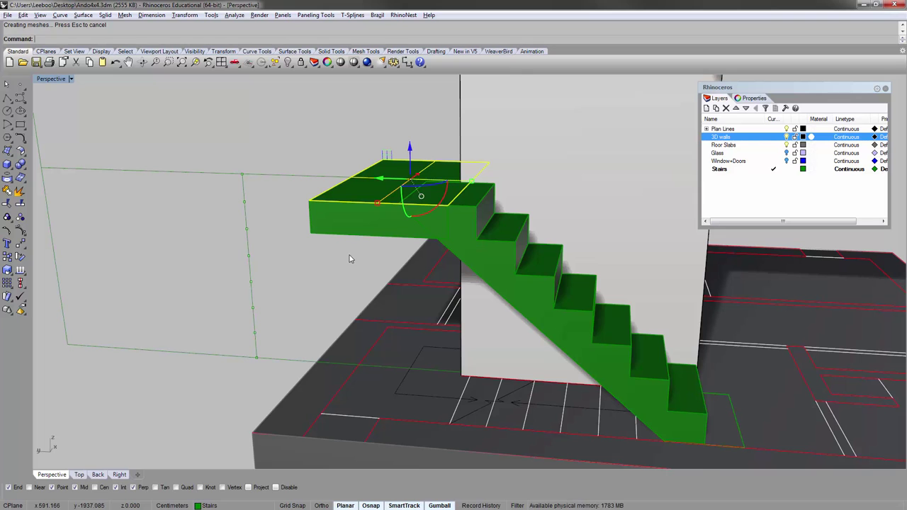
{"action": "right_click_drag", "start_coordinate": [464, 145], "coordinate": [418, 151], "text": "shift"}
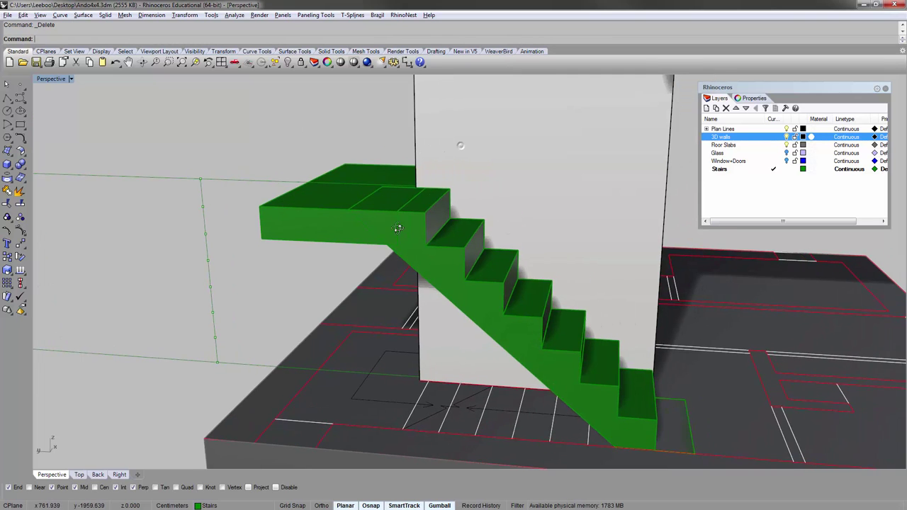
- Inspect the junction between the landing slab and the top of the stair flight from several angles
{"action": "mouse_move", "coordinate": [397, 225]}
{"action": "right_mouse_down"}
{"action": "mouse_move", "coordinate": [403, 279]}
{"action": "mouse_move", "coordinate": [399, 226]}
{"action": "right_mouse_up"}
{"action": "left_click", "coordinate": [422, 224]}
{"action": "left_click", "coordinate": [318, 213]}
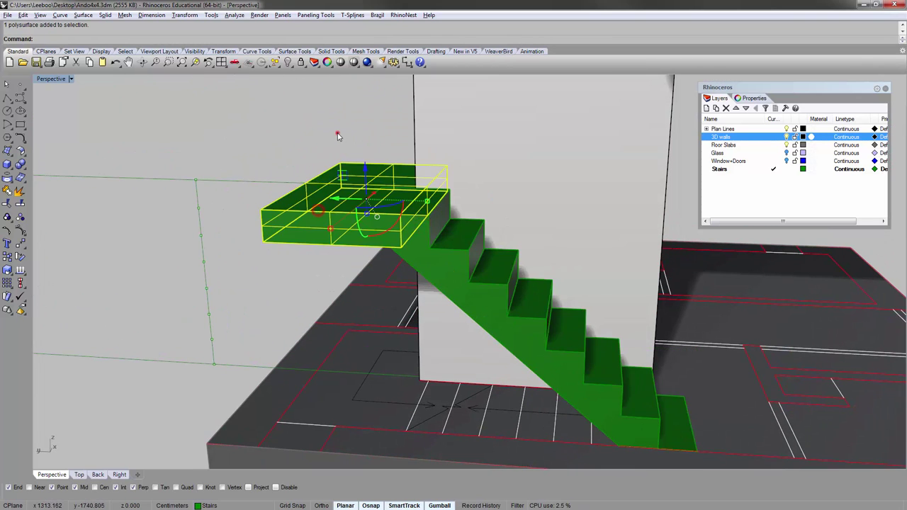
{"action": "left_click", "coordinate": [337, 134]}
{"action": "scroll", "coordinate": [338, 134], "scroll_direction": "down", "scroll_amount": 6}
{"action": "right_click_drag", "start_coordinate": [475, 308], "coordinate": [474, 300]}
{"action": "scroll", "coordinate": [369, 196], "scroll_direction": "up", "scroll_amount": 4}
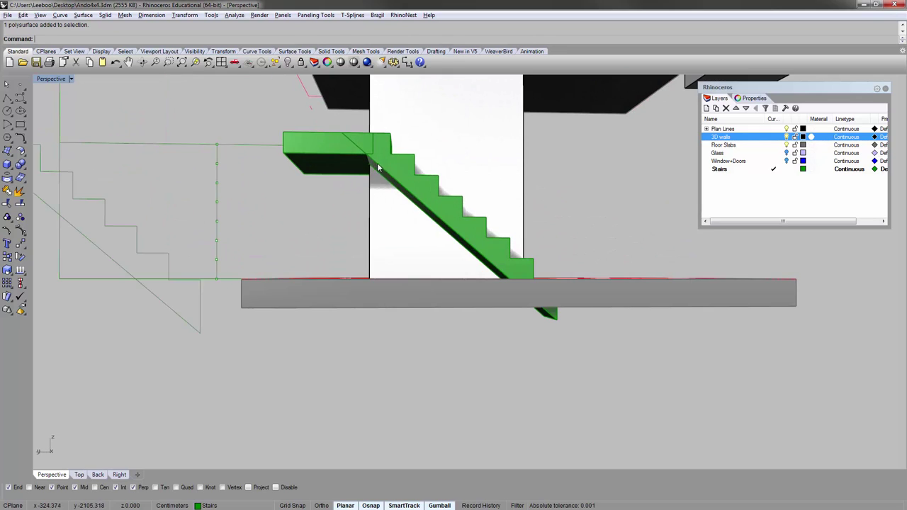
{"action": "right_click_drag", "start_coordinate": [377, 164], "coordinate": [384, 187]}
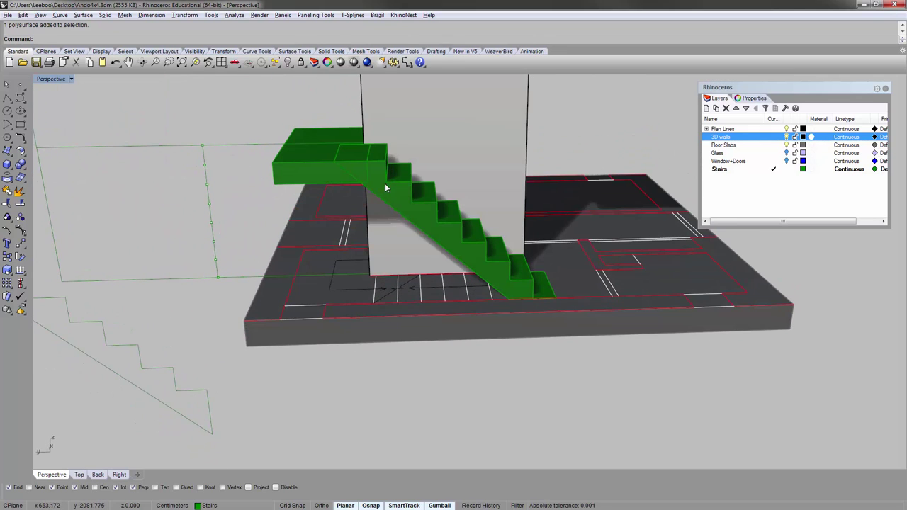
{"action": "left_click", "coordinate": [385, 185]}
{"action": "left_click", "coordinate": [471, 359]}
{"action": "right_click_drag", "start_coordinate": [512, 359], "coordinate": [508, 315]}
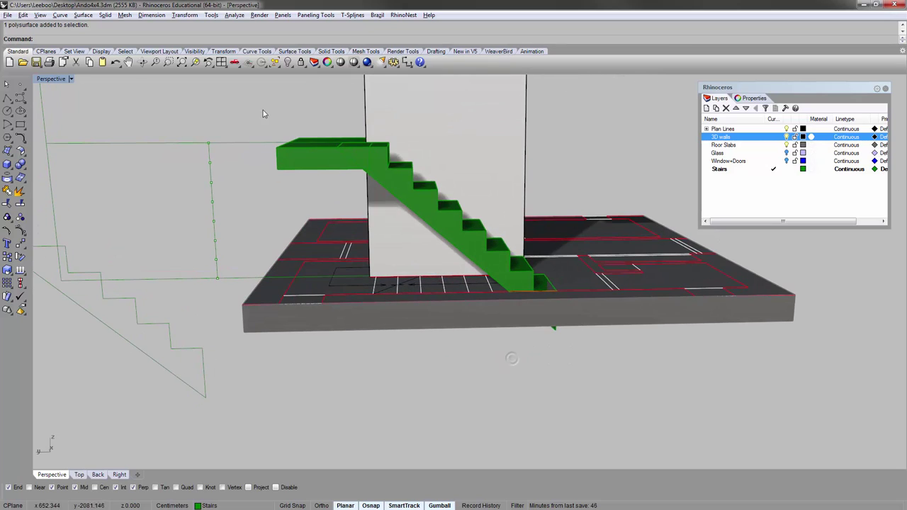
{"action": "key", "text": "alt+Tab"}
{"action": "right_click_drag", "start_coordinate": [509, 207], "coordinate": [477, 245], "text": "shift"}
{"action": "scroll", "coordinate": [428, 260], "scroll_direction": "up", "scroll_amount": 5}
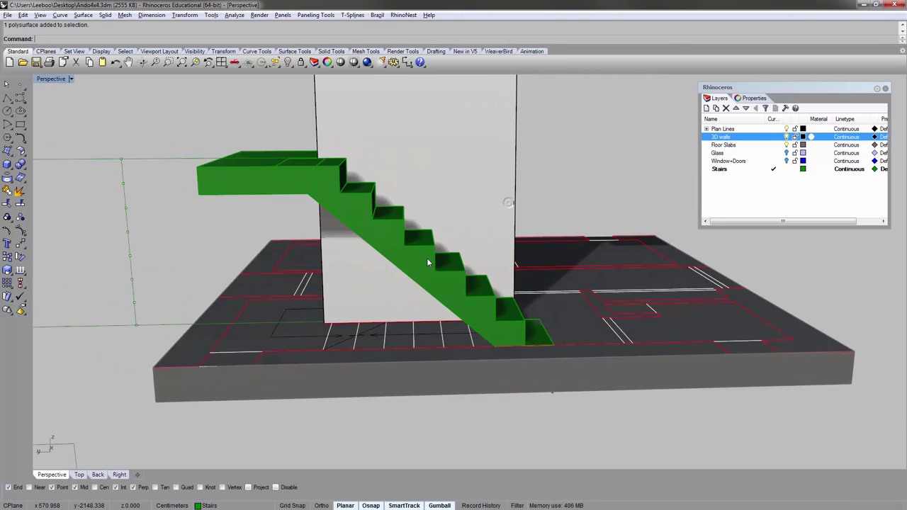
- Move the stair flight 12.750 cm towards the landing, from the outer corner of its top step to the landing's end corner
{"action": "left_click", "coordinate": [369, 198]}
{"action": "right_click_drag", "start_coordinate": [364, 198], "coordinate": [360, 207]}
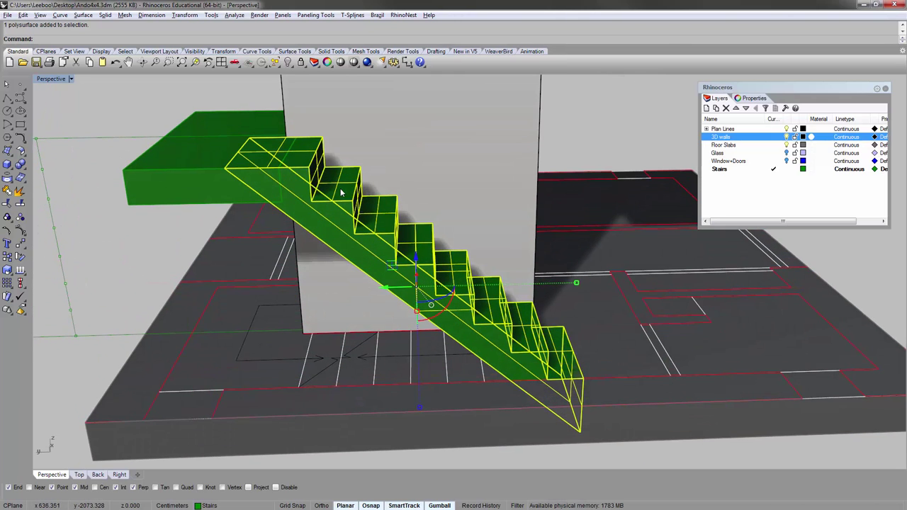
{"action": "type", "text": "m"}
{"action": "key", "text": "Return"}
{"action": "scroll", "coordinate": [318, 144], "scroll_direction": "up", "scroll_amount": 4}
{"action": "left_click", "coordinate": [328, 131]}
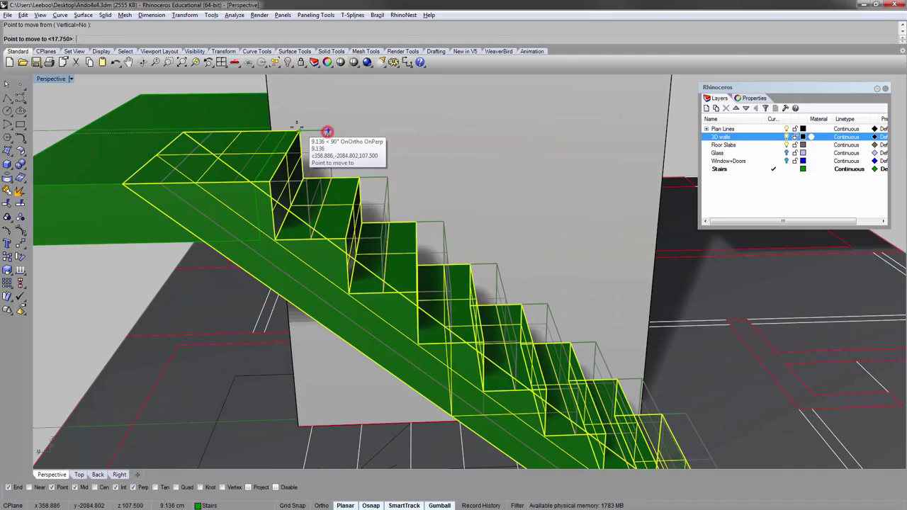
{"action": "key", "text": "Escape"}
{"action": "key", "text": "Return"}
{"action": "left_click", "coordinate": [305, 182]}
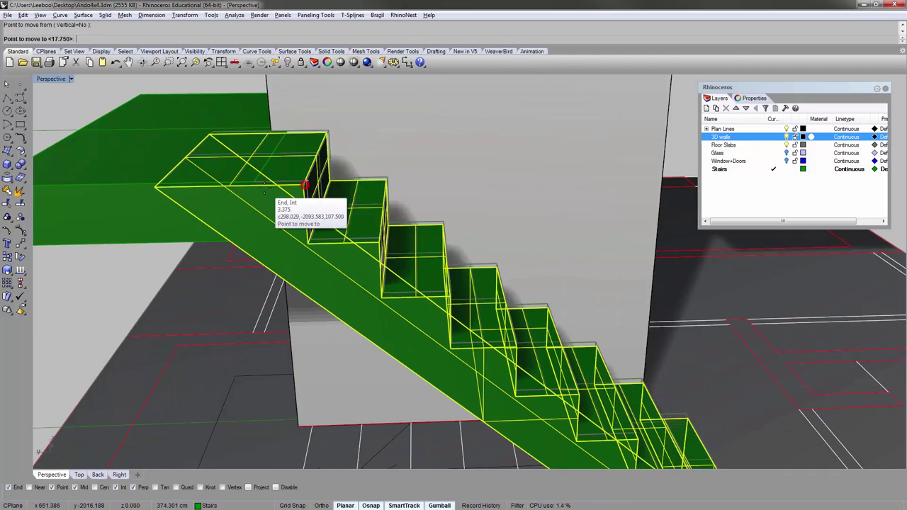
{"action": "left_click", "coordinate": [255, 183]}
{"action": "scroll", "coordinate": [318, 181], "scroll_direction": "down", "scroll_amount": 7}
{"action": "key", "text": "Escape"}
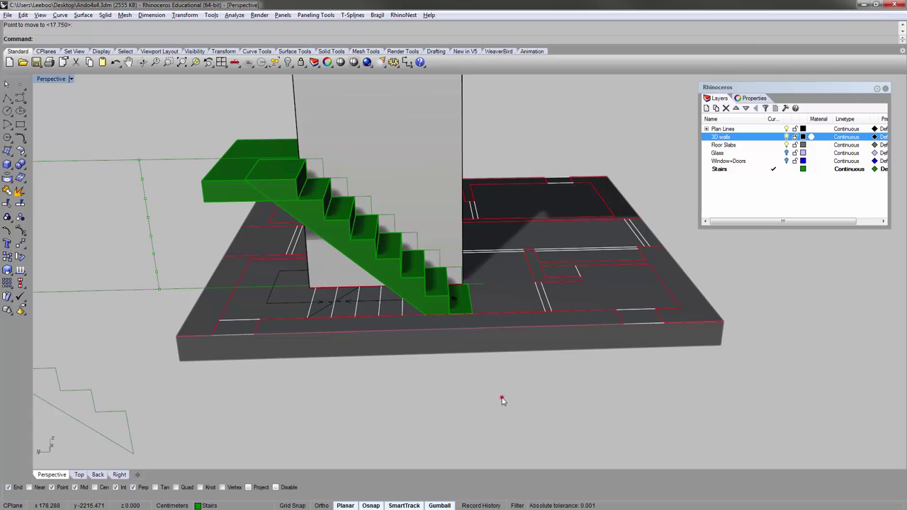
- Delete the leftover stair profile curve beside the solid flight
{"action": "right_click_drag", "start_coordinate": [501, 400], "coordinate": [499, 374]}
{"action": "right_click_drag", "start_coordinate": [324, 216], "coordinate": [320, 243]}
{"action": "left_click", "coordinate": [330, 222]}
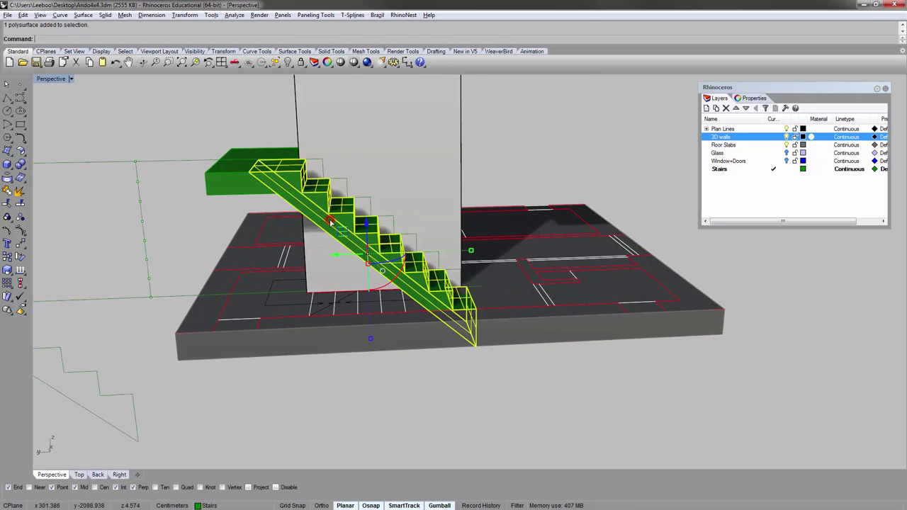
{"action": "left_click", "coordinate": [392, 425]}
{"action": "left_click", "coordinate": [347, 185]}
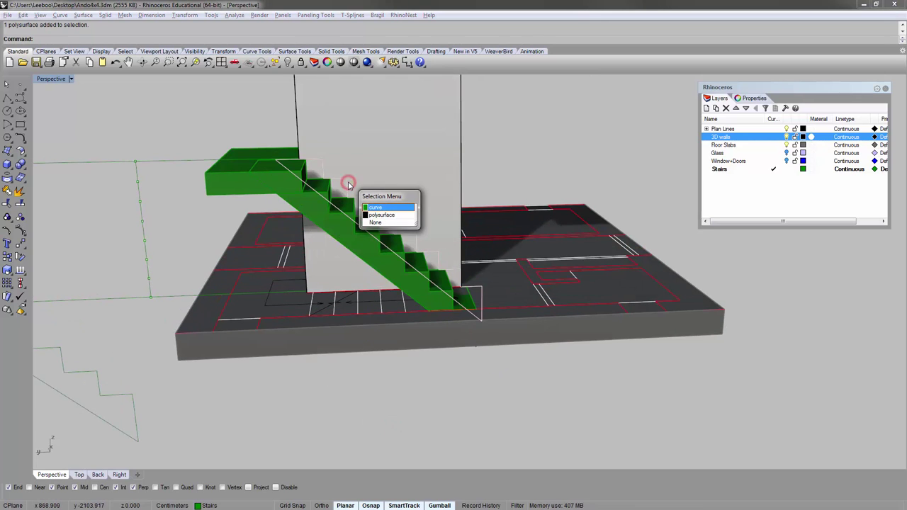
{"action": "left_click", "coordinate": [374, 207]}
{"action": "scroll", "coordinate": [459, 231], "scroll_direction": "down", "scroll_amount": 5}
{"action": "key", "text": "Delete"}
{"action": "scroll", "coordinate": [390, 207], "scroll_direction": "up", "scroll_amount": 5}
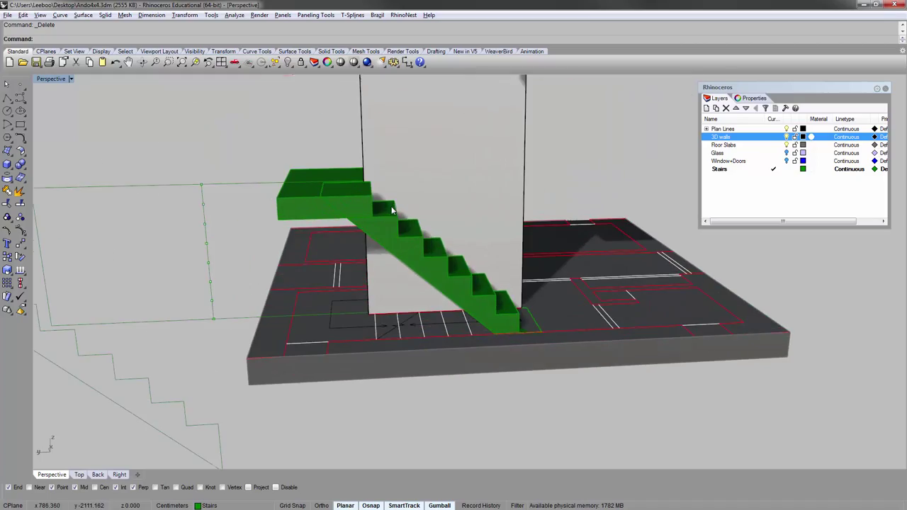
- Copy the solid stair flight to the open space beside the house
{"action": "left_click", "coordinate": [388, 221]}
{"action": "right_click_drag", "start_coordinate": [364, 223], "coordinate": [416, 262]}
{"action": "scroll", "coordinate": [551, 242], "scroll_direction": "down", "scroll_amount": 5}
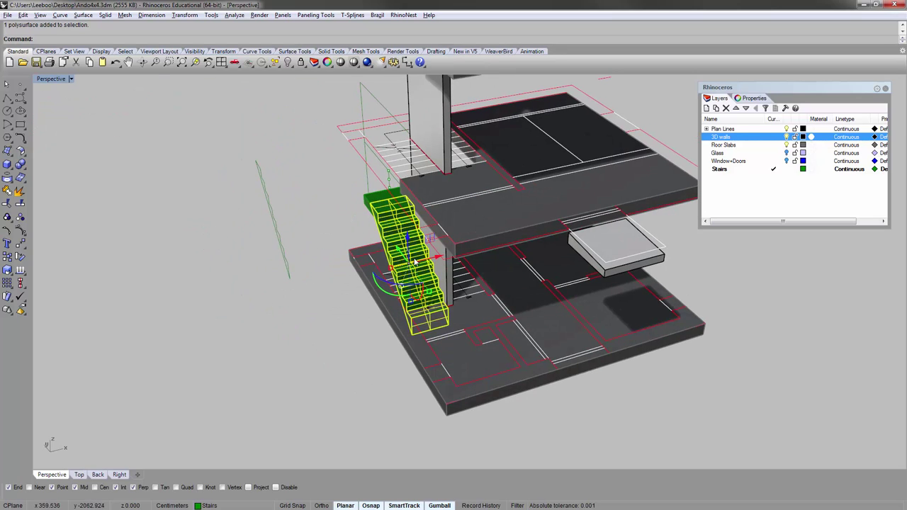
{"action": "left_click", "coordinate": [255, 366]}
{"action": "right_click", "coordinate": [255, 366]}
{"action": "left_click", "coordinate": [310, 300]}
- Rotate the copied stair flight 180 degrees in plan
{"action": "right_click_drag", "start_coordinate": [309, 298], "coordinate": [394, 354]}
{"action": "right_click_drag", "start_coordinate": [379, 453], "coordinate": [394, 362], "text": "shift"}
{"action": "right_click_drag", "start_coordinate": [394, 361], "coordinate": [427, 339]}
{"action": "scroll", "coordinate": [432, 381], "scroll_direction": "up", "scroll_amount": 7}
{"action": "left_click", "coordinate": [422, 324]}
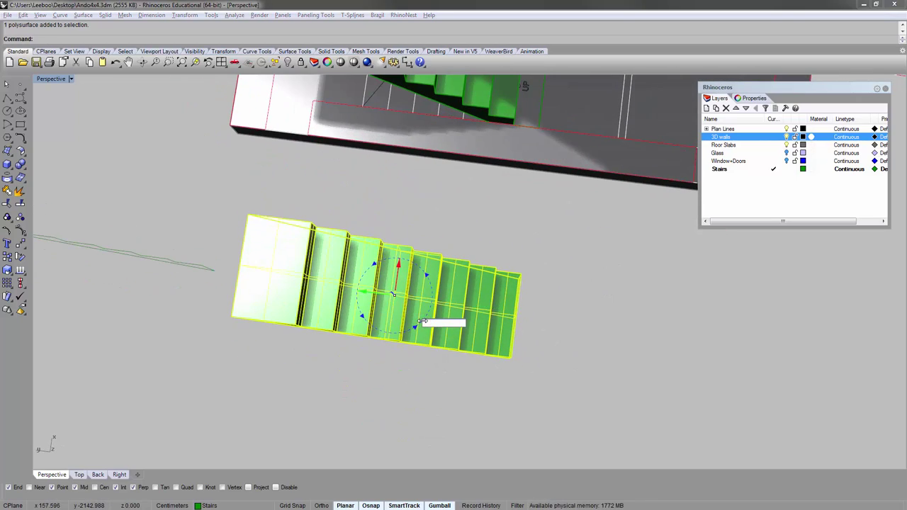
{"action": "type", "text": "180"}
{"action": "key", "text": "Return"}
{"action": "left_click", "coordinate": [434, 386]}
- Move the rotated flight from the back corner of its lowest tread to the landing's upper corner on the other side of the wall
{"action": "right_click_drag", "start_coordinate": [435, 388], "coordinate": [479, 217]}
{"action": "right_click_drag", "start_coordinate": [376, 283], "coordinate": [637, 273]}
{"action": "scroll", "coordinate": [488, 242], "scroll_direction": "down", "scroll_amount": 3}
{"action": "left_click", "coordinate": [636, 257]}
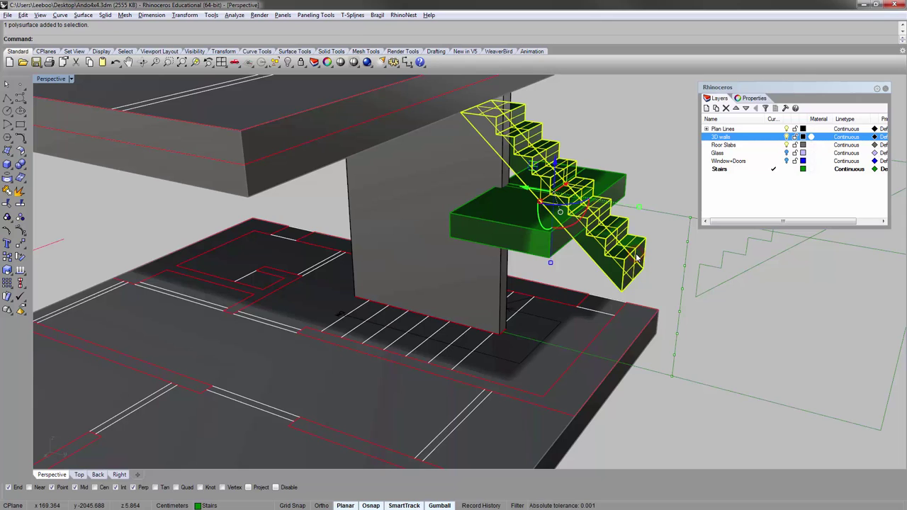
{"action": "type", "text": "m"}
{"action": "key", "text": "Return"}
{"action": "scroll", "coordinate": [639, 250], "scroll_direction": "up", "scroll_amount": 5}
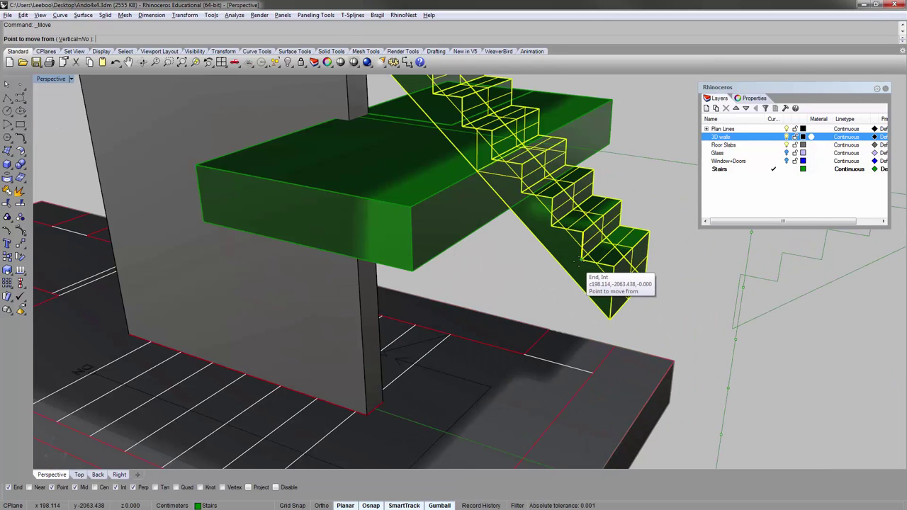
{"action": "left_click", "coordinate": [579, 260]}
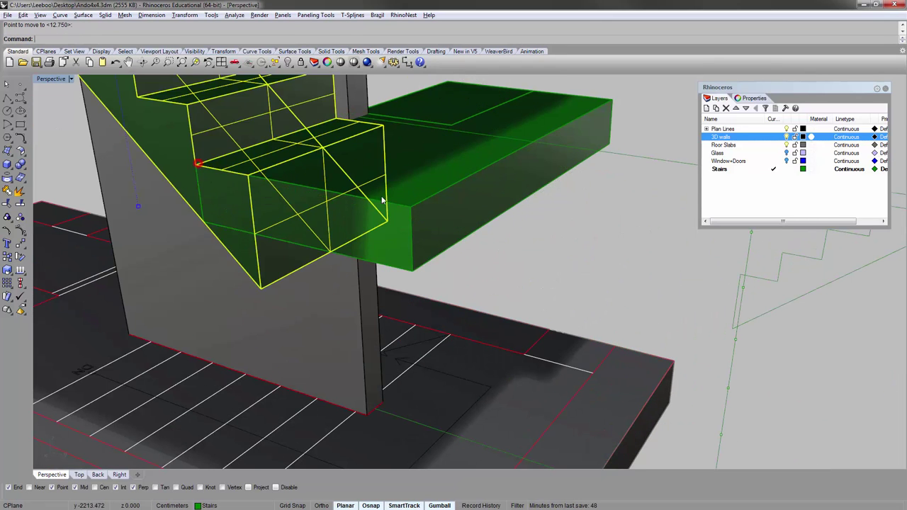
{"action": "key", "text": "Escape"}
- Examine how the upper stair flight runs from the landing to the upper floor slab
{"action": "scroll", "coordinate": [377, 193], "scroll_direction": "down", "scroll_amount": 10}
{"action": "right_click_drag", "start_coordinate": [367, 164], "coordinate": [352, 146]}
{"action": "left_click", "coordinate": [349, 179]}
{"action": "type", "text": "zs"}
{"action": "key", "text": "Return"}
{"action": "key", "text": "Escape"}
{"action": "scroll", "coordinate": [352, 146], "scroll_direction": "up", "scroll_amount": 2}
{"action": "right_click_drag", "start_coordinate": [397, 265], "coordinate": [343, 231]}
{"action": "left_click", "coordinate": [473, 280]}
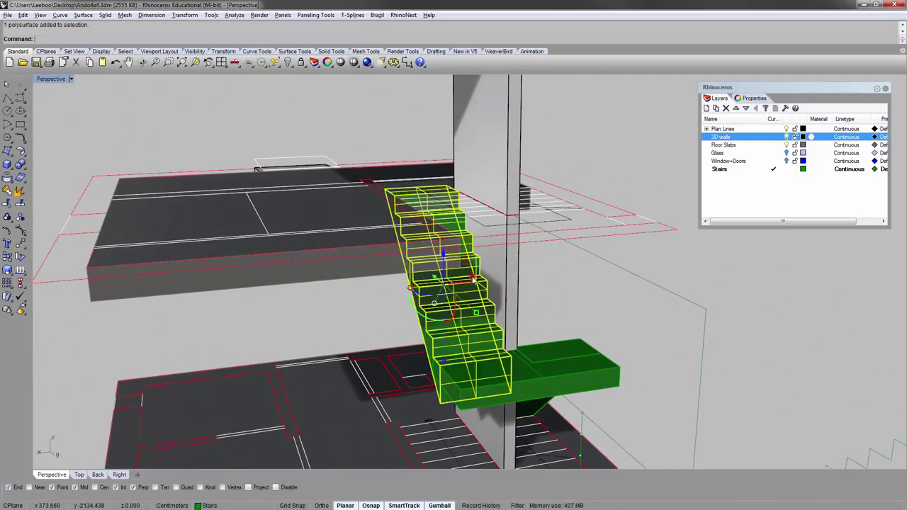
{"action": "type", "text": "zs"}
{"action": "key", "text": "Return"}
{"action": "key", "text": "Escape"}
- Examine the underside of the upper flight where its lowest step overlaps the landing slab
{"action": "right_click_drag", "start_coordinate": [473, 280], "coordinate": [414, 113]}
{"action": "scroll", "coordinate": [425, 132], "scroll_direction": "up", "scroll_amount": 5}
{"action": "right_click_drag", "start_coordinate": [425, 157], "coordinate": [276, 121], "text": "shift"}
{"action": "scroll", "coordinate": [354, 205], "scroll_direction": "down", "scroll_amount": 6}
{"action": "right_click_drag", "start_coordinate": [439, 230], "coordinate": [448, 211]}
{"action": "right_click_drag", "start_coordinate": [502, 355], "coordinate": [489, 230], "text": "shift"}
{"action": "right_click_drag", "start_coordinate": [489, 230], "coordinate": [548, 288]}
{"action": "scroll", "coordinate": [548, 288], "scroll_direction": "up", "scroll_amount": 7}
{"action": "left_click", "coordinate": [585, 305]}
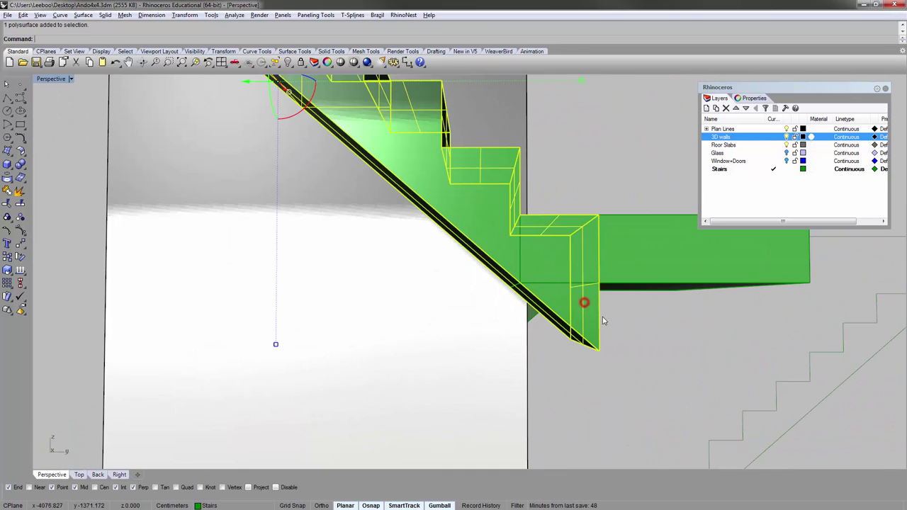
{"action": "right_click_drag", "start_coordinate": [605, 284], "coordinate": [481, 271]}
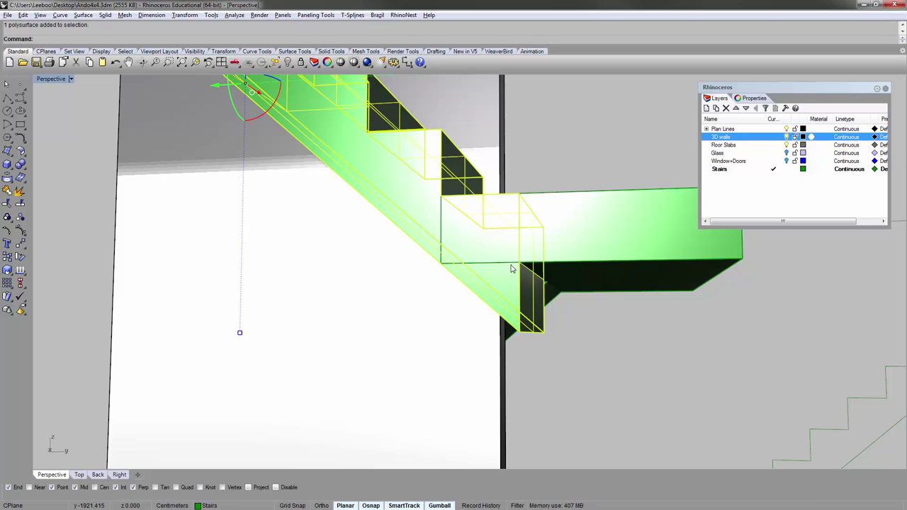
{"action": "scroll", "coordinate": [505, 253], "scroll_direction": "down", "scroll_amount": 6}
{"action": "left_click", "coordinate": [567, 303]}
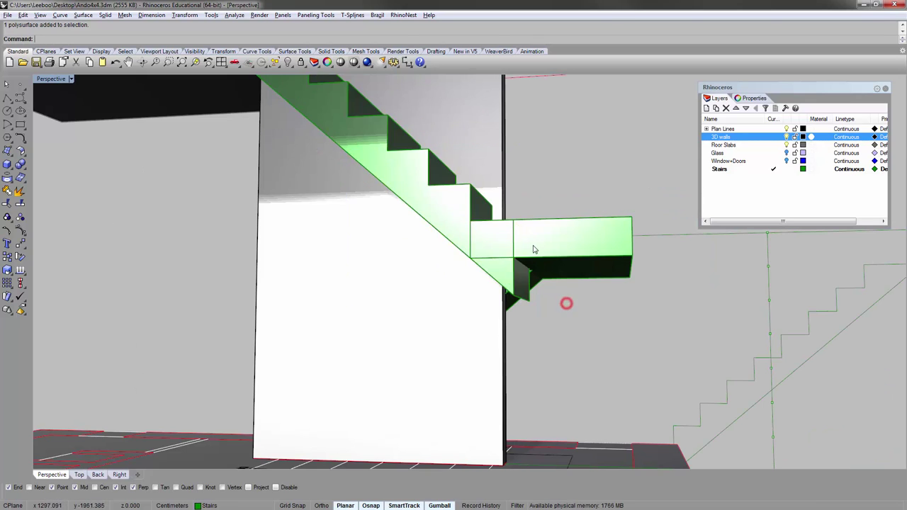
- Examine the foot of the lower flight where it meets the ground floor slab
{"action": "right_click_drag", "start_coordinate": [534, 248], "coordinate": [376, 254]}
{"action": "right_click_drag", "start_coordinate": [523, 252], "coordinate": [358, 275]}
{"action": "right_click_drag", "start_coordinate": [604, 381], "coordinate": [532, 238], "text": "shift"}
{"action": "scroll", "coordinate": [548, 281], "scroll_direction": "up", "scroll_amount": 4}
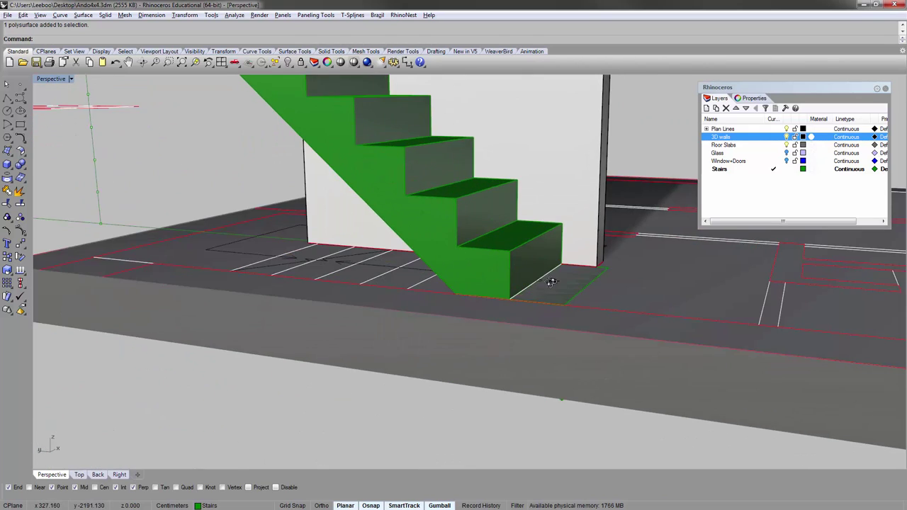
{"action": "right_click_drag", "start_coordinate": [544, 283], "coordinate": [569, 296]}
{"action": "scroll", "coordinate": [534, 282], "scroll_direction": "down", "scroll_amount": 5}
{"action": "right_click_drag", "start_coordinate": [573, 356], "coordinate": [536, 376], "text": "shift"}
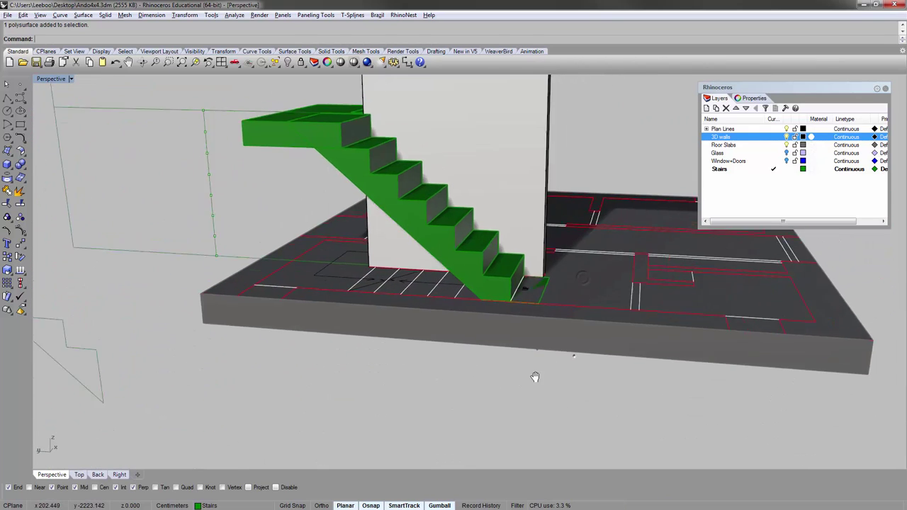
{"action": "right_click_drag", "start_coordinate": [359, 196], "coordinate": [389, 196]}
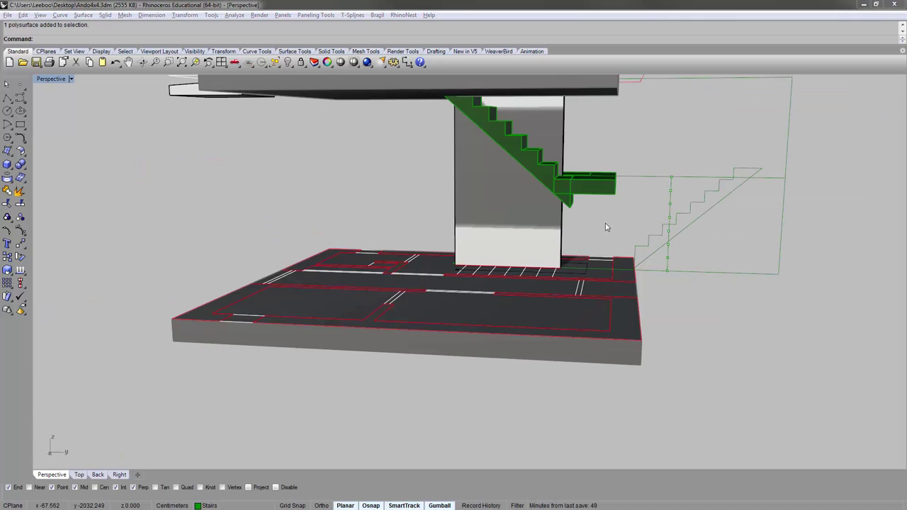
- Trim away the wedge of the upper flight that protrudes below the landing, using the landing slab as the cutting object
{"action": "right_click_drag", "start_coordinate": [605, 223], "coordinate": [490, 255]}
{"action": "scroll", "coordinate": [502, 202], "scroll_direction": "up", "scroll_amount": 6}
{"action": "right_click_drag", "start_coordinate": [502, 201], "coordinate": [523, 193]}
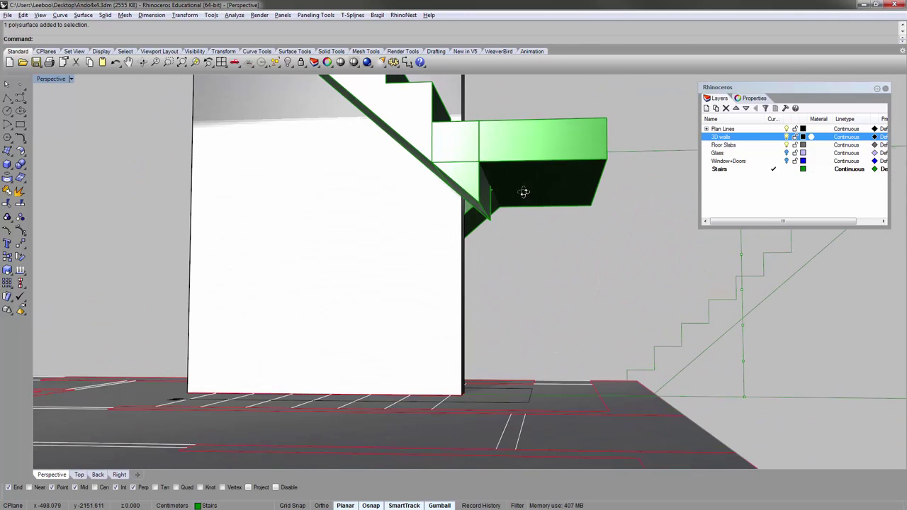
{"action": "left_click", "coordinate": [552, 178]}
{"action": "left_click", "coordinate": [578, 230]}
{"action": "right_click_drag", "start_coordinate": [570, 236], "coordinate": [564, 251]}
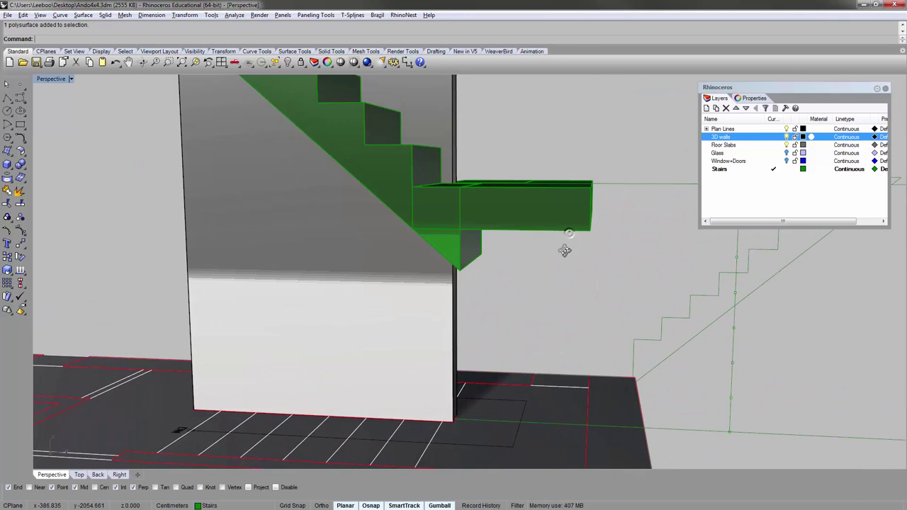
{"action": "right_click_drag", "start_coordinate": [524, 210], "coordinate": [520, 174]}
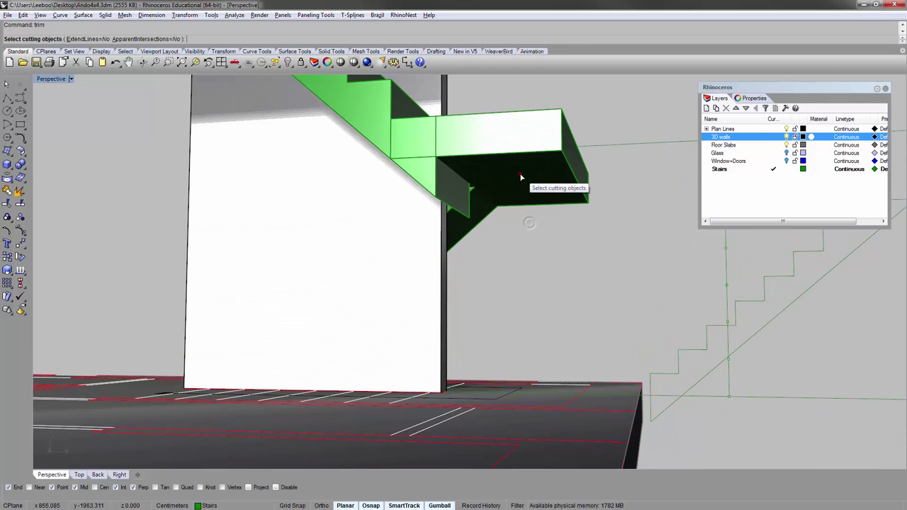
{"action": "left_click", "coordinate": [520, 174]}
{"action": "left_click", "coordinate": [552, 200]}
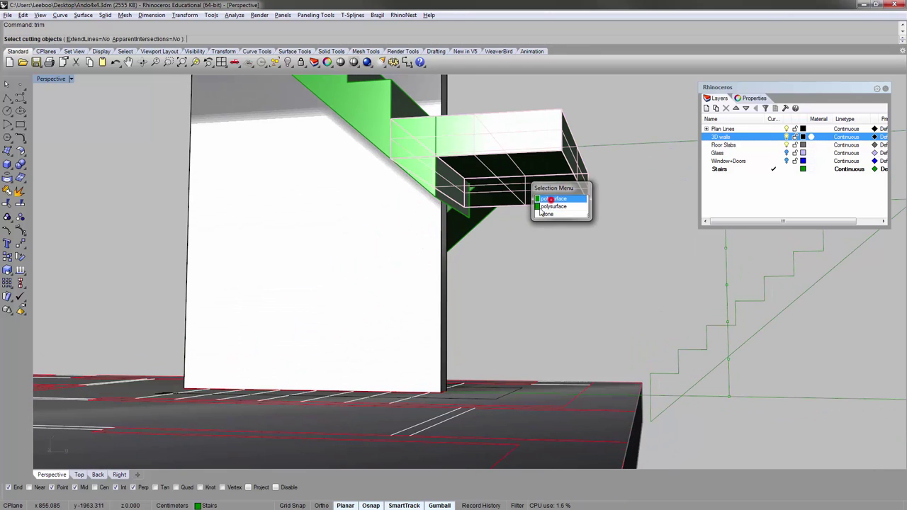
{"action": "right_click_drag", "start_coordinate": [511, 228], "coordinate": [541, 252]}
{"action": "key", "text": "Return"}
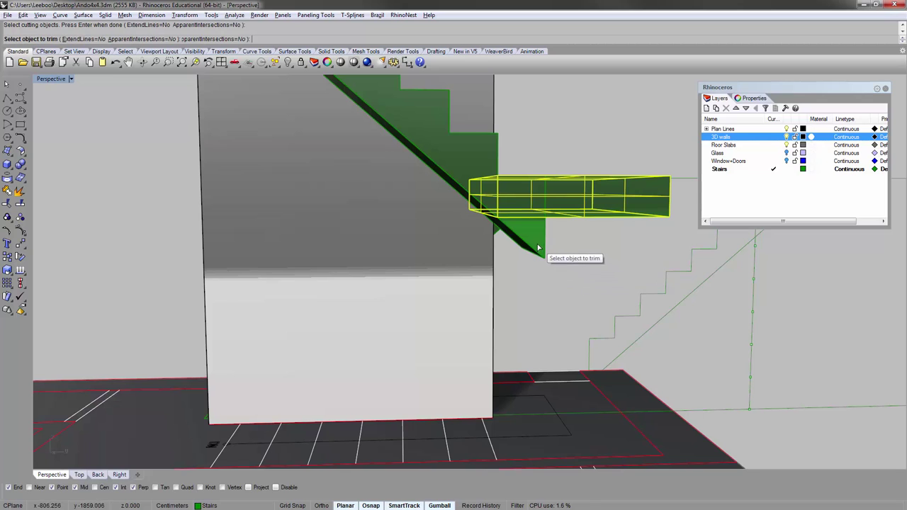
{"action": "left_click", "coordinate": [529, 236]}
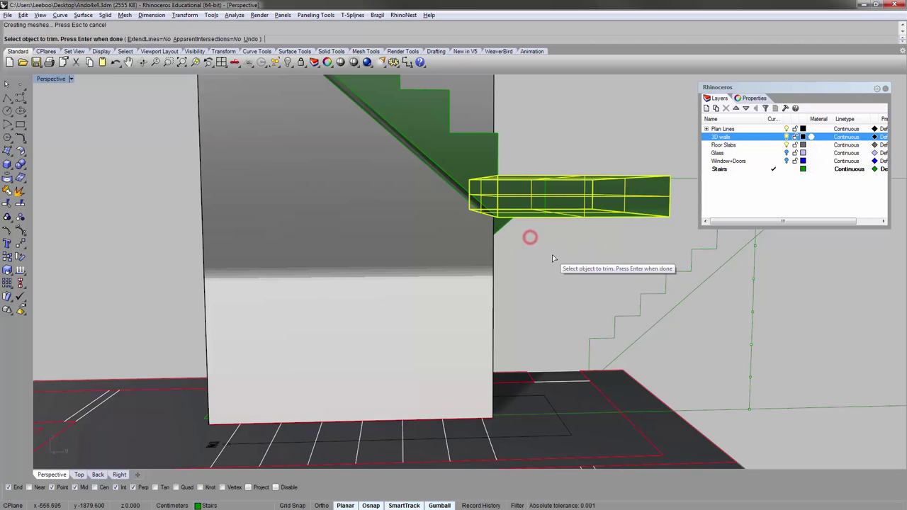
{"action": "key", "text": "Return"}
- Hide the landing temporarily to inspect the trimmed end of the upper flight, and restore the landing
{"action": "left_click", "coordinate": [473, 186]}
{"action": "right_click_drag", "start_coordinate": [539, 227], "coordinate": [493, 220]}
{"action": "key", "text": "Escape"}
{"action": "left_click", "coordinate": [474, 182]}
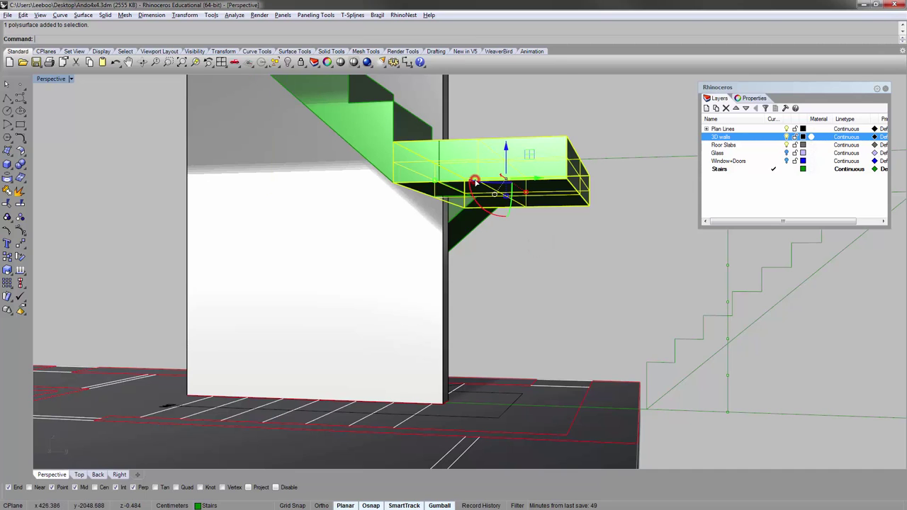
{"action": "key", "text": "Return"}
{"action": "right_click_drag", "start_coordinate": [495, 198], "coordinate": [491, 171]}
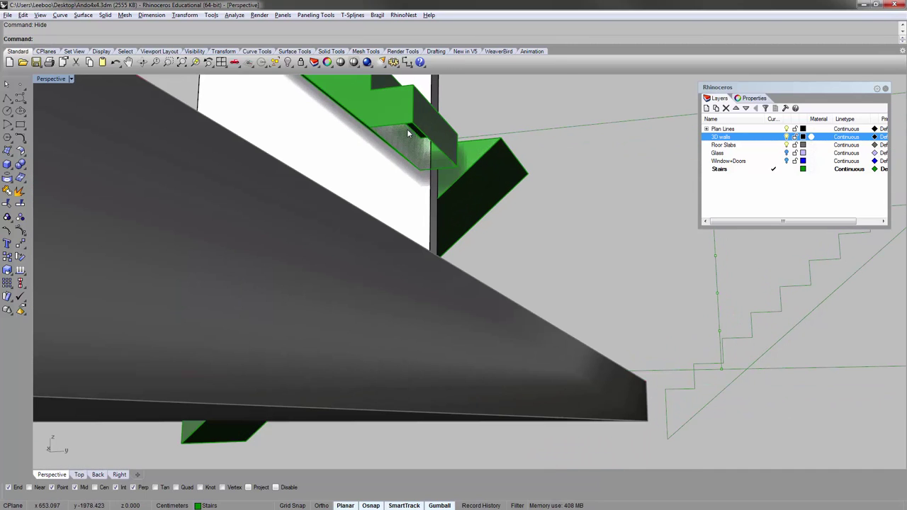
{"action": "key", "text": "ctrl+z"}
- Cap the open trimmed end of the upper flight where it meets the landing
{"action": "right_click_drag", "start_coordinate": [518, 241], "coordinate": [516, 260]}
{"action": "left_click", "coordinate": [350, 101]}
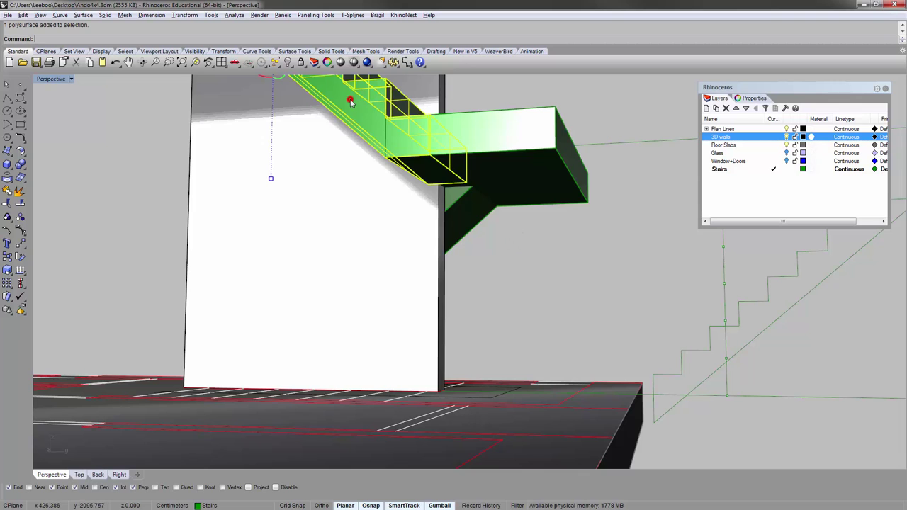
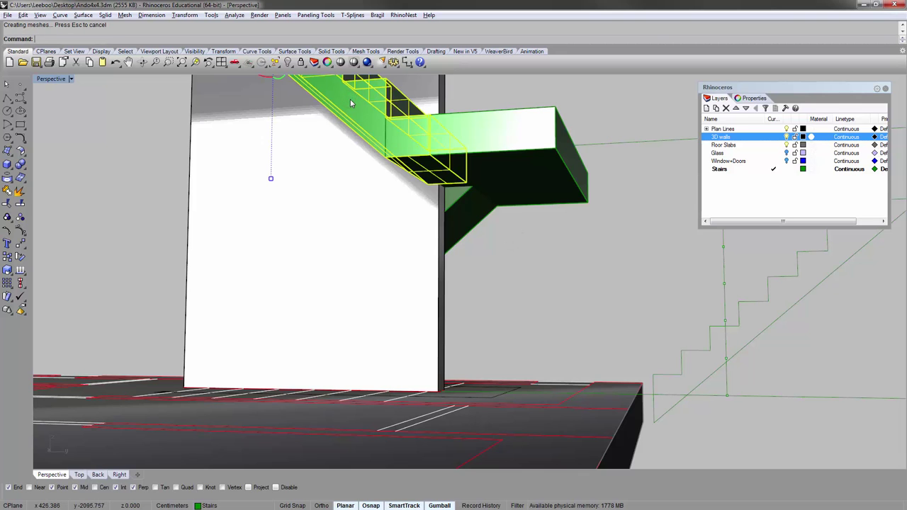
{"action": "key", "text": "Escape"}
- Examine the lower flight from its outer side, from its foot at the ground floor slab to the opening in the slab above
{"action": "right_click_drag", "start_coordinate": [470, 155], "coordinate": [594, 296]}
{"action": "right_click_drag", "start_coordinate": [641, 320], "coordinate": [439, 202], "text": "shift"}
{"action": "right_click_drag", "start_coordinate": [559, 312], "coordinate": [522, 237]}
{"action": "scroll", "coordinate": [437, 311], "scroll_direction": "down", "scroll_amount": 4}
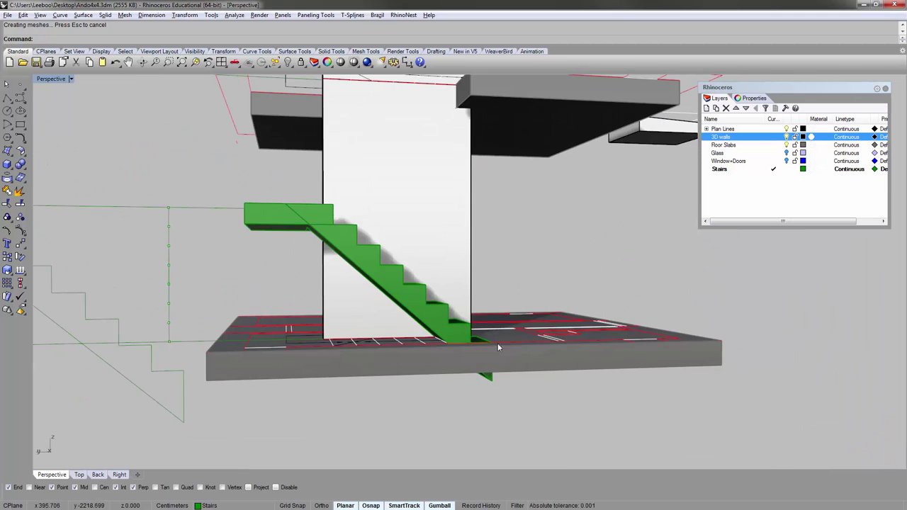
{"action": "scroll", "coordinate": [497, 347], "scroll_direction": "up", "scroll_amount": 5}
{"action": "mouse_move", "coordinate": [498, 350]}
{"action": "right_mouse_down"}
{"action": "mouse_move", "coordinate": [482, 325]}
{"action": "mouse_move", "coordinate": [482, 346]}
{"action": "right_mouse_up"}
{"action": "scroll", "coordinate": [433, 323], "scroll_direction": "down", "scroll_amount": 7}
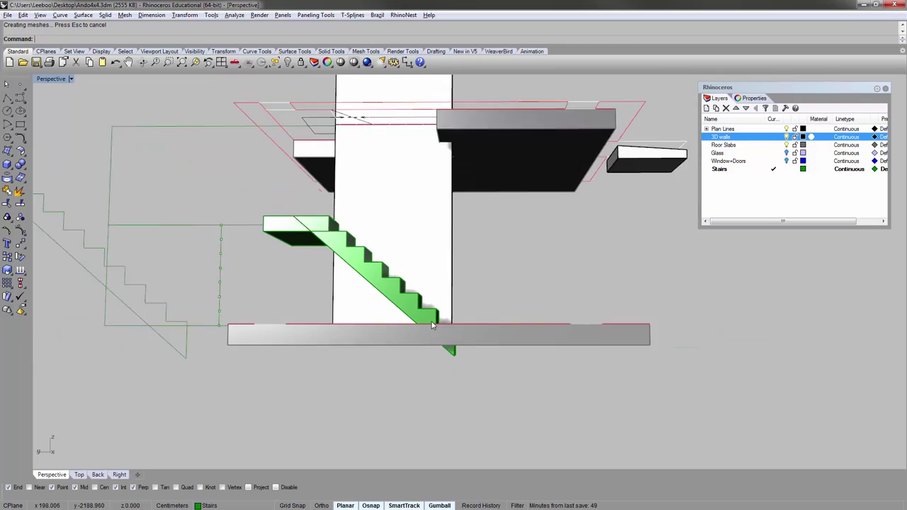
{"action": "right_click_drag", "start_coordinate": [455, 281], "coordinate": [448, 269]}
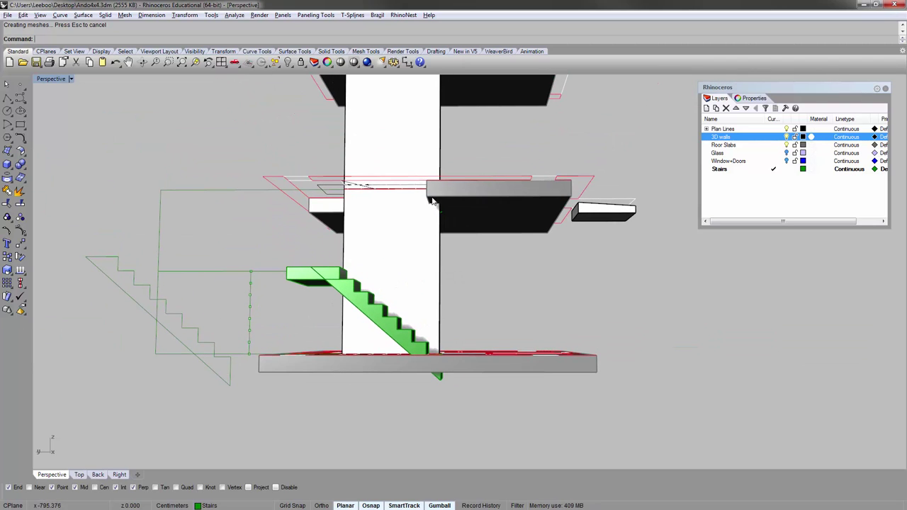
{"action": "right_click_drag", "start_coordinate": [432, 202], "coordinate": [378, 340]}
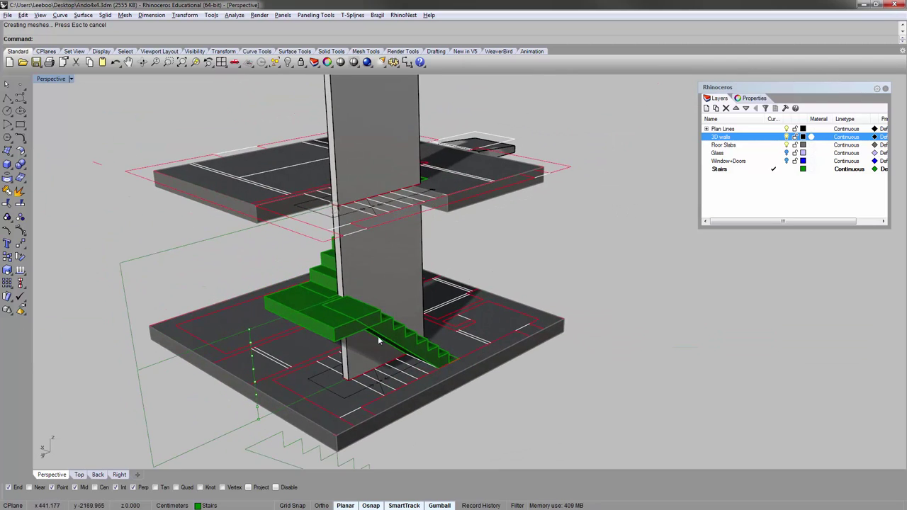
- Copy both flights and the landing one storey up, from the upper flight's top corner beside the wall to the matching corner at height 430
{"action": "scroll", "coordinate": [378, 340], "scroll_direction": "up", "scroll_amount": 5}
{"action": "left_click", "coordinate": [410, 329]}
{"action": "left_click", "coordinate": [221, 315], "text": "shift"}
{"action": "left_click", "coordinate": [263, 217], "text": "shift"}
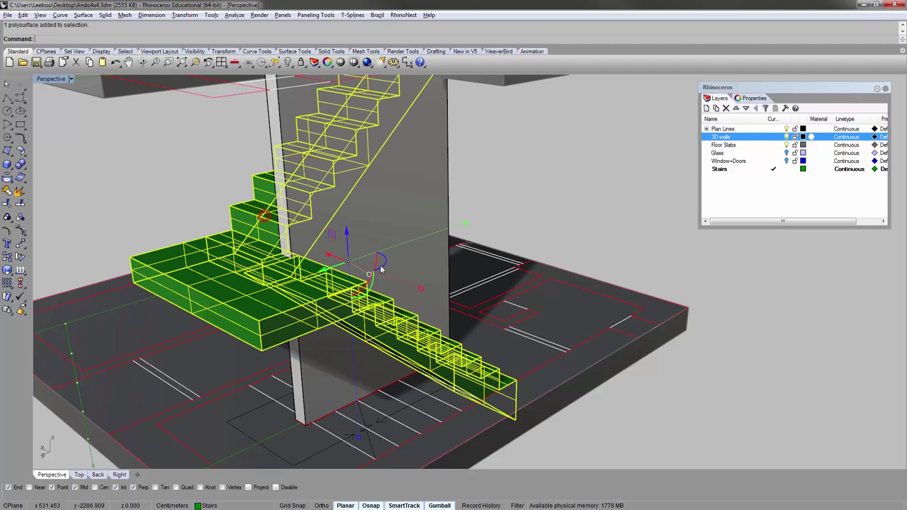
{"action": "scroll", "coordinate": [380, 267], "scroll_direction": "down", "scroll_amount": 5}
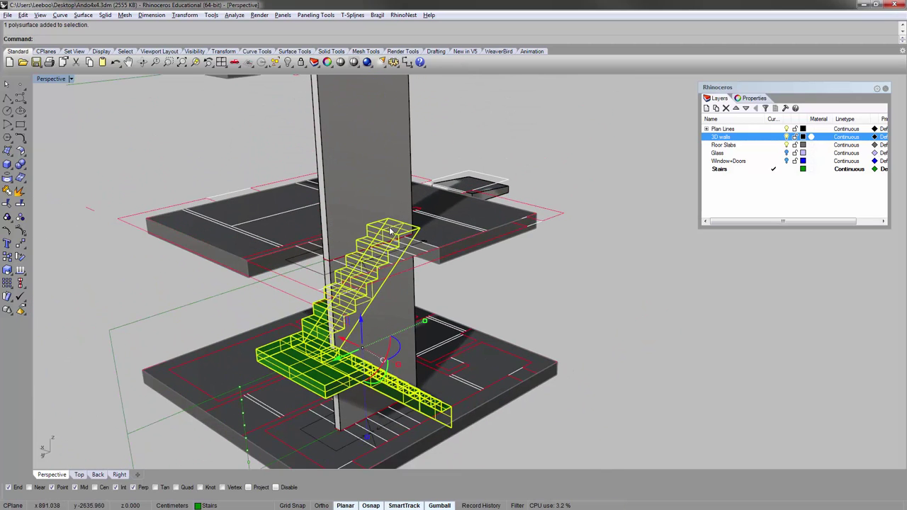
{"action": "scroll", "coordinate": [390, 231], "scroll_direction": "down", "scroll_amount": 2}
{"action": "right_click_drag", "start_coordinate": [416, 253], "coordinate": [454, 275]}
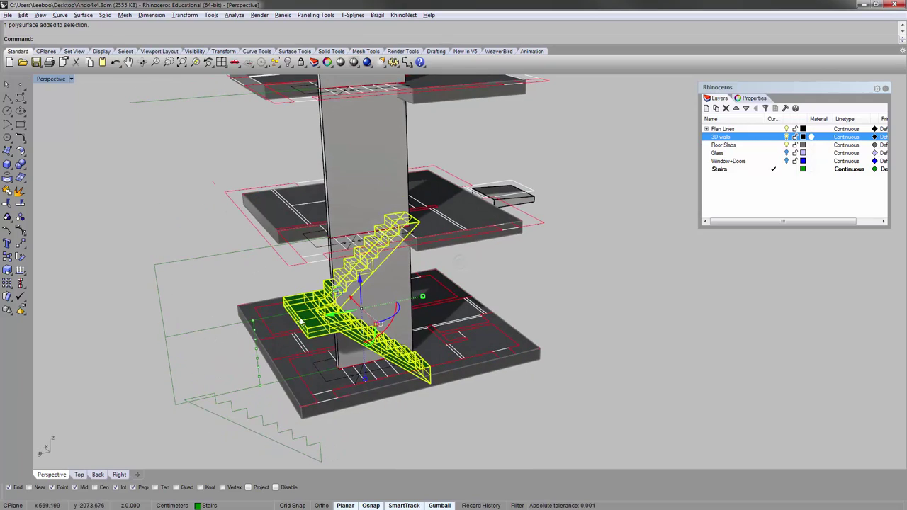
{"action": "scroll", "coordinate": [310, 317], "scroll_direction": "up", "scroll_amount": 4}
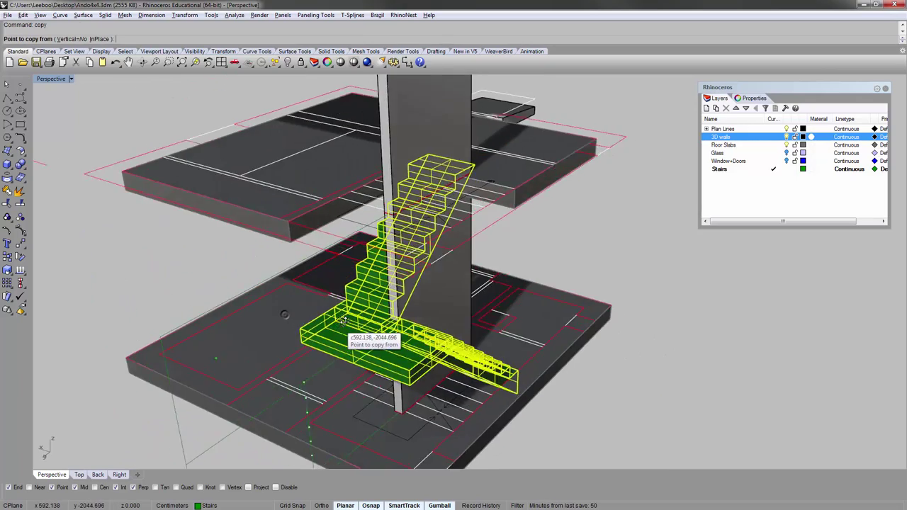
{"action": "right_click_drag", "start_coordinate": [347, 328], "coordinate": [458, 320]}
{"action": "scroll", "coordinate": [437, 215], "scroll_direction": "up", "scroll_amount": 8}
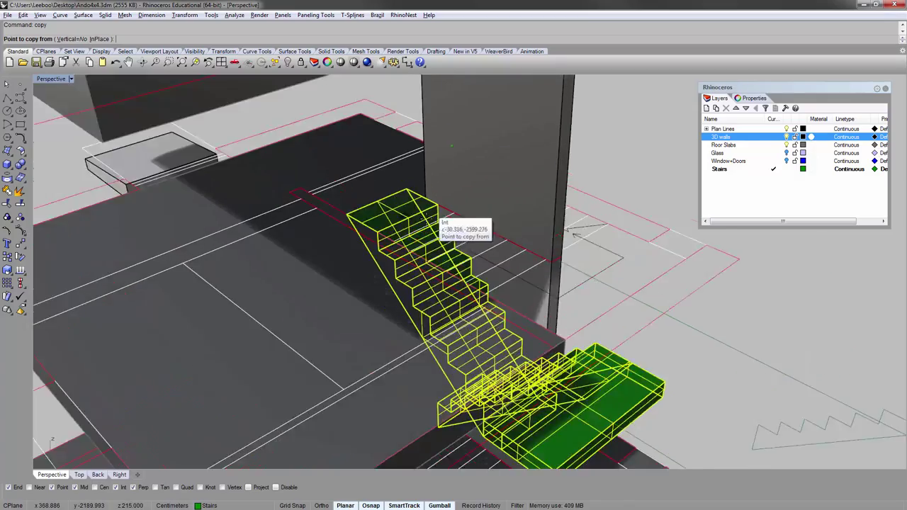
{"action": "left_click", "coordinate": [440, 192]}
{"action": "scroll", "coordinate": [439, 201], "scroll_direction": "down", "scroll_amount": 13}
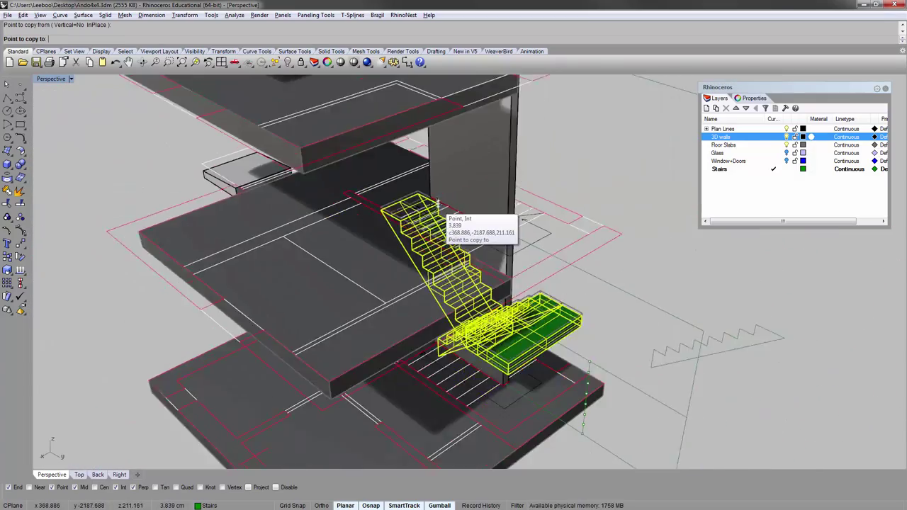
{"action": "scroll", "coordinate": [453, 107], "scroll_direction": "up", "scroll_amount": 12}
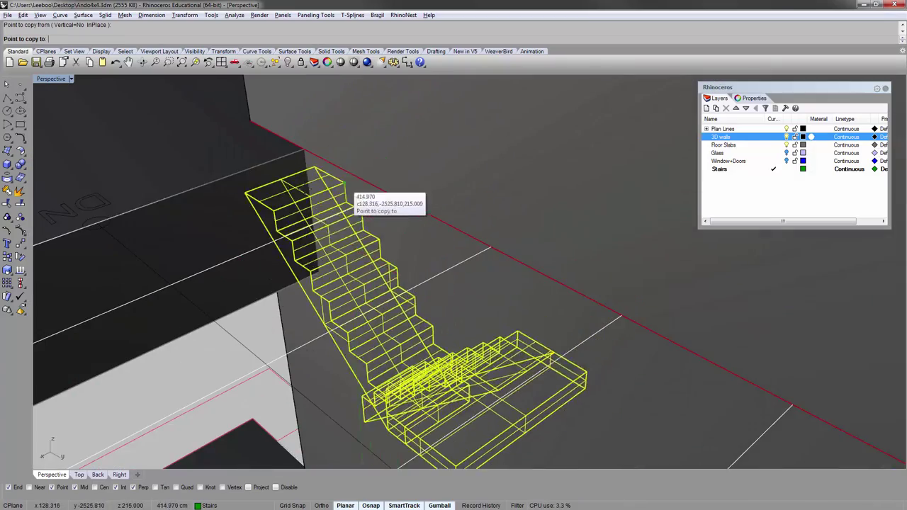
{"action": "scroll", "coordinate": [291, 163], "scroll_direction": "up", "scroll_amount": 4}
{"action": "left_click", "coordinate": [303, 151]}
- Place a second copy of the stairs one storey higher, at the matching wall corner at height 645, and finish copying
{"action": "scroll", "coordinate": [303, 151], "scroll_direction": "down", "scroll_amount": 8}
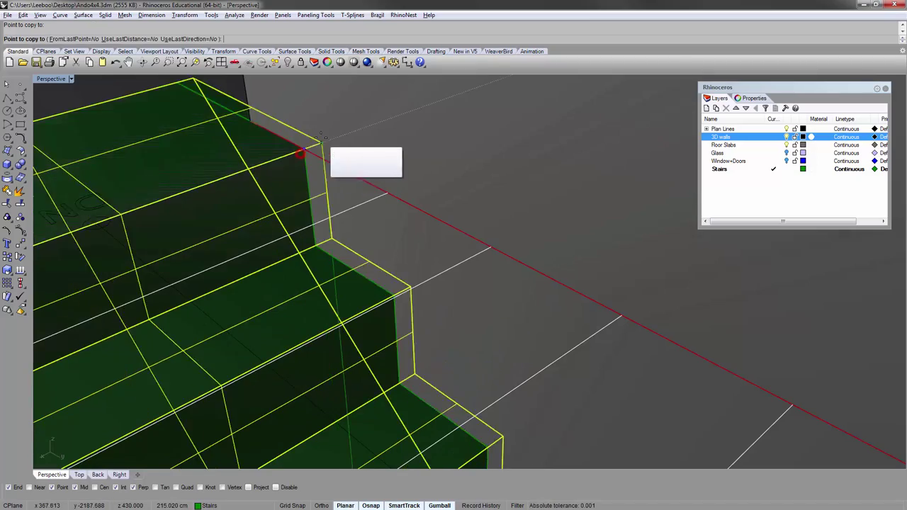
{"action": "scroll", "coordinate": [360, 190], "scroll_direction": "down", "scroll_amount": 9}
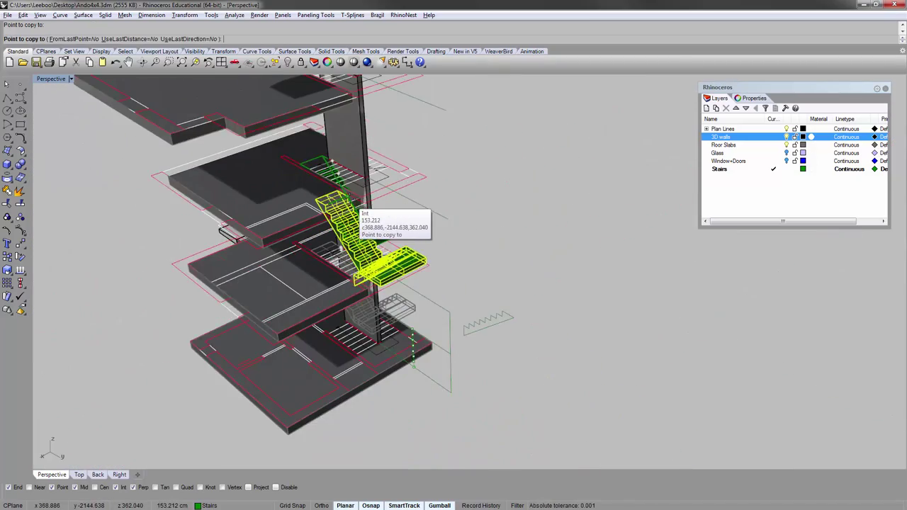
{"action": "scroll", "coordinate": [343, 117], "scroll_direction": "up", "scroll_amount": 4}
{"action": "scroll", "coordinate": [324, 124], "scroll_direction": "up", "scroll_amount": 6}
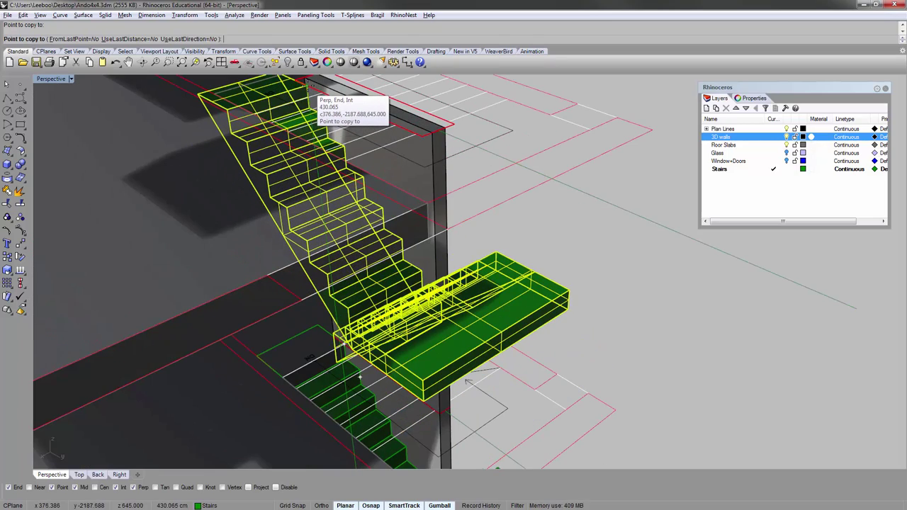
{"action": "left_click", "coordinate": [307, 84]}
- Examine how the topmost flight meets the edge of the top floor slab and the end of the wall
{"action": "right_click_drag", "start_coordinate": [587, 205], "coordinate": [415, 277]}
{"action": "left_click", "coordinate": [298, 251]}
{"action": "type", "text": "zs"}
{"action": "key", "text": "Return"}
{"action": "left_click", "coordinate": [299, 252]}
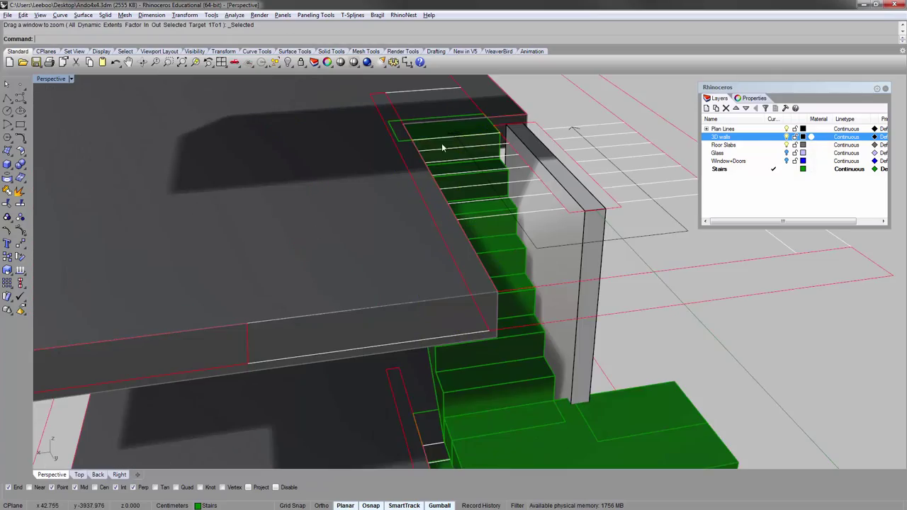
{"action": "right_click_drag", "start_coordinate": [442, 145], "coordinate": [432, 187]}
{"action": "scroll", "coordinate": [461, 177], "scroll_direction": "up", "scroll_amount": 4}
{"action": "scroll", "coordinate": [450, 198], "scroll_direction": "down", "scroll_amount": 9}
- Examine the stacked stairs from the side and end, comparing each flight's foot and landing with the floor slabs and wall
{"action": "right_click_drag", "start_coordinate": [499, 255], "coordinate": [527, 174]}
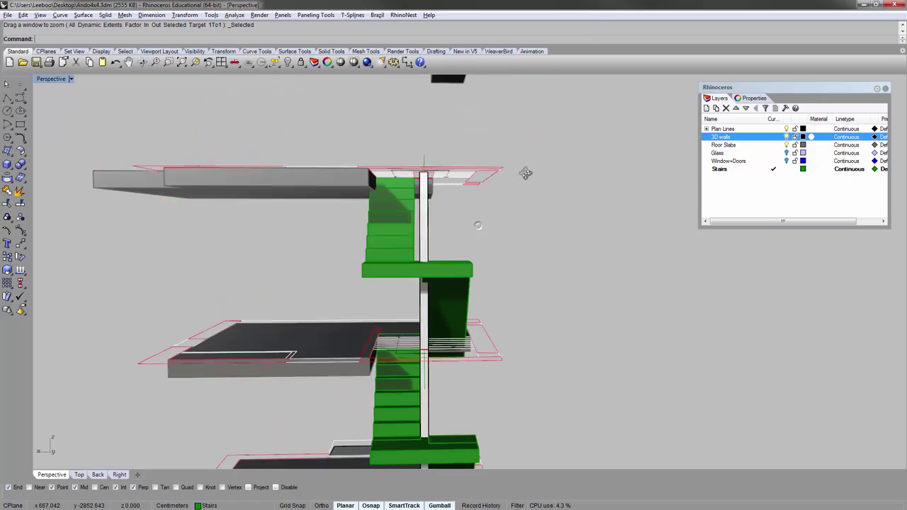
{"action": "right_click_drag", "start_coordinate": [508, 208], "coordinate": [507, 233], "text": "shift"}
{"action": "scroll", "coordinate": [507, 234], "scroll_direction": "up", "scroll_amount": 6}
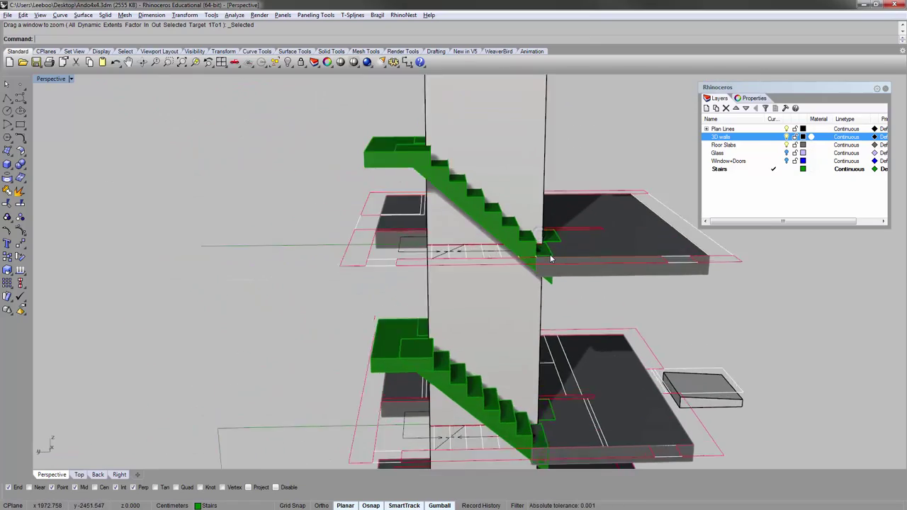
{"action": "scroll", "coordinate": [598, 274], "scroll_direction": "down", "scroll_amount": 6}
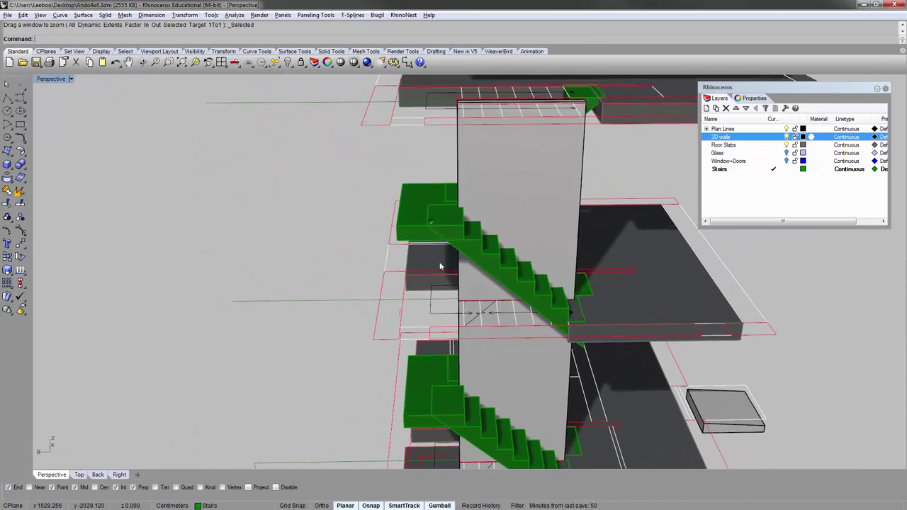
{"action": "scroll", "coordinate": [445, 220], "scroll_direction": "up", "scroll_amount": 7}
{"action": "right_click_drag", "start_coordinate": [470, 217], "coordinate": [585, 232]}
{"action": "scroll", "coordinate": [422, 223], "scroll_direction": "down", "scroll_amount": 4}
{"action": "right_click_drag", "start_coordinate": [453, 233], "coordinate": [493, 304], "text": "shift"}
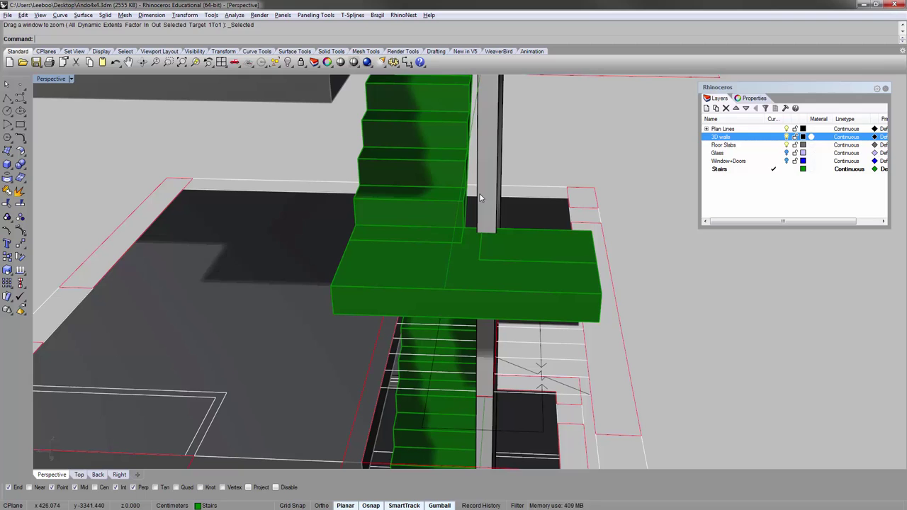
- Examine how the copied landings and flights line up with the dividing wall and the plan lines on the middle floors
{"action": "left_click", "coordinate": [423, 198]}
{"action": "left_click", "coordinate": [529, 138]}
{"action": "right_click_drag", "start_coordinate": [526, 161], "coordinate": [471, 260], "text": "shift"}
{"action": "right_click_drag", "start_coordinate": [470, 260], "coordinate": [423, 190]}
{"action": "right_click_drag", "start_coordinate": [487, 226], "coordinate": [401, 230]}
{"action": "scroll", "coordinate": [391, 228], "scroll_direction": "down", "scroll_amount": 11}
{"action": "scroll", "coordinate": [365, 238], "scroll_direction": "up", "scroll_amount": 4}
{"action": "scroll", "coordinate": [366, 239], "scroll_direction": "up", "scroll_amount": 8}
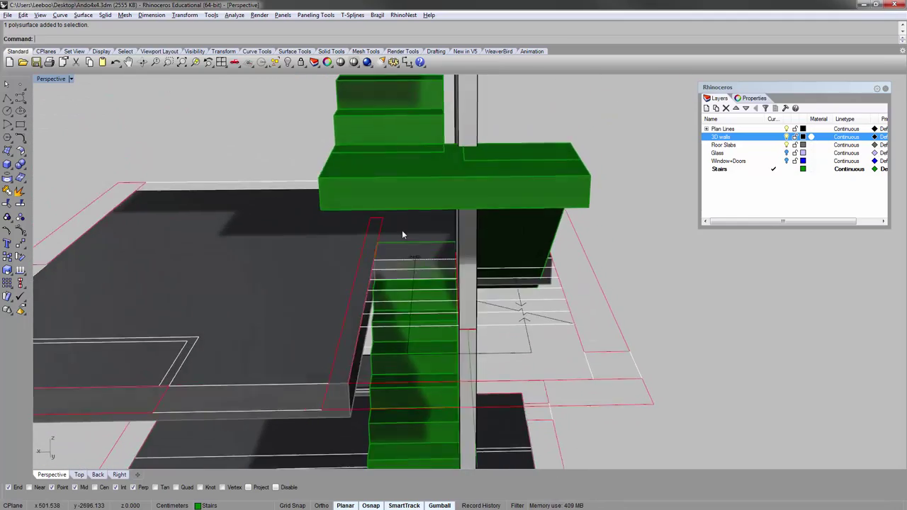
{"action": "scroll", "coordinate": [401, 229], "scroll_direction": "down", "scroll_amount": 4}
{"action": "right_click_drag", "start_coordinate": [443, 193], "coordinate": [471, 235], "text": "shift"}
{"action": "scroll", "coordinate": [419, 215], "scroll_direction": "up", "scroll_amount": 4}
{"action": "scroll", "coordinate": [471, 235], "scroll_direction": "up", "scroll_amount": 3}
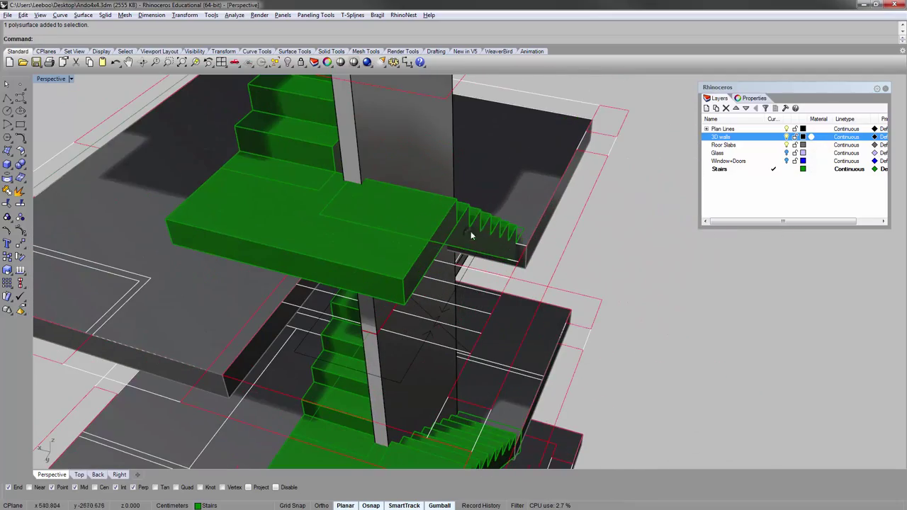
- Move the topmost stairs from the back corner of their lowest tread to the adjacent corner of the floor slab at height 430
{"action": "right_click_drag", "start_coordinate": [504, 206], "coordinate": [415, 240]}
{"action": "scroll", "coordinate": [497, 256], "scroll_direction": "up", "scroll_amount": 5}
{"action": "type", "text": "m"}
{"action": "key", "text": "Return"}
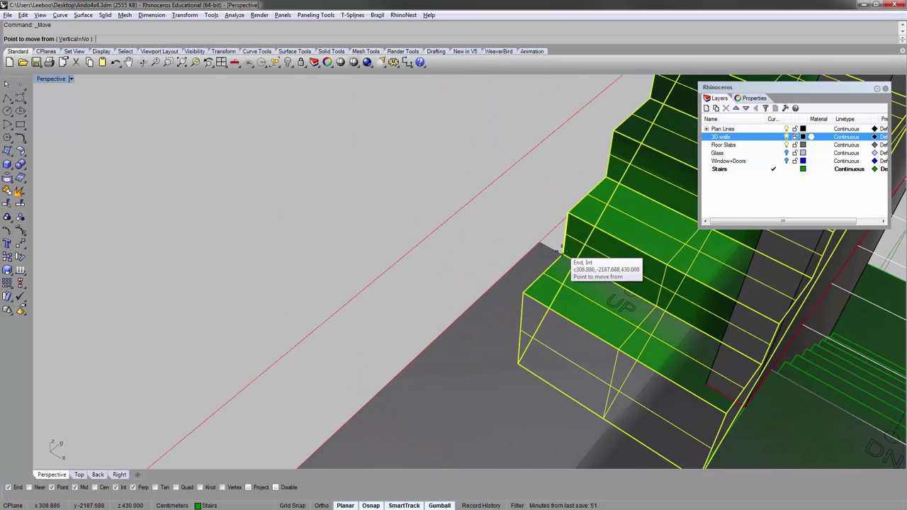
{"action": "left_click", "coordinate": [563, 252]}
{"action": "left_click", "coordinate": [538, 242]}
{"action": "key", "text": "Escape"}
- Examine the top end of the moved stairs against the edge of the top floor slab
{"action": "right_click_drag", "start_coordinate": [536, 245], "coordinate": [690, 213]}
{"action": "scroll", "coordinate": [690, 214], "scroll_direction": "down", "scroll_amount": 5}
{"action": "right_click_drag", "start_coordinate": [407, 210], "coordinate": [454, 200]}
{"action": "scroll", "coordinate": [373, 158], "scroll_direction": "up", "scroll_amount": 7}
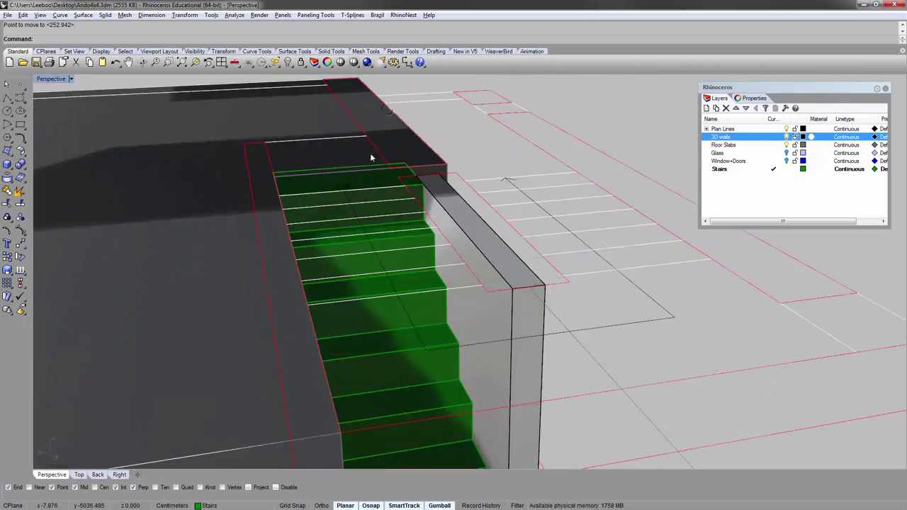
{"action": "right_click_drag", "start_coordinate": [372, 157], "coordinate": [396, 174]}
{"action": "scroll", "coordinate": [360, 167], "scroll_direction": "down", "scroll_amount": 4}
{"action": "scroll", "coordinate": [435, 222], "scroll_direction": "down", "scroll_amount": 4}
{"action": "scroll", "coordinate": [453, 265], "scroll_direction": "up", "scroll_amount": 5}
- Examine the lowest stairs, focusing on where the bottom step of the lower flight passes into the ground floor slab
{"action": "right_click_drag", "start_coordinate": [446, 333], "coordinate": [378, 118], "text": "shift"}
{"action": "scroll", "coordinate": [430, 296], "scroll_direction": "down", "scroll_amount": 5}
{"action": "right_click_drag", "start_coordinate": [429, 296], "coordinate": [403, 144], "text": "shift"}
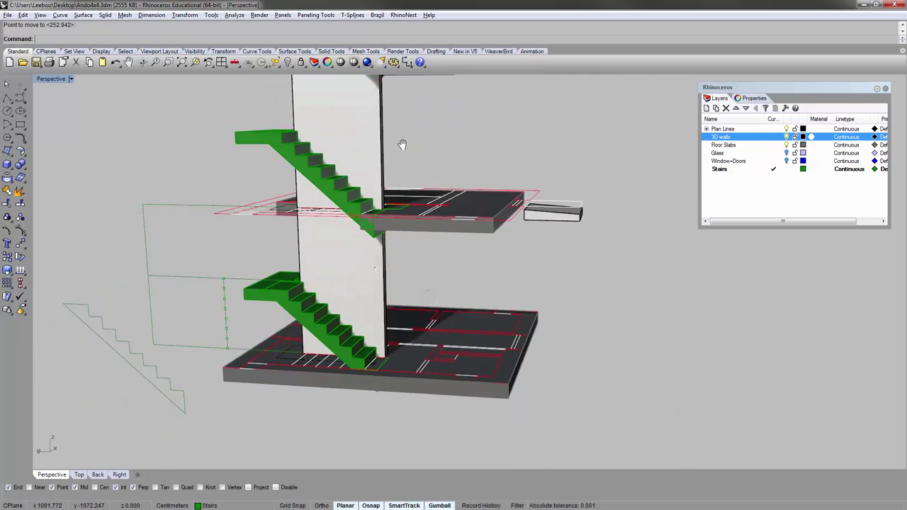
{"action": "scroll", "coordinate": [374, 269], "scroll_direction": "up", "scroll_amount": 5}
{"action": "right_click_drag", "start_coordinate": [375, 269], "coordinate": [388, 221], "text": "shift"}
{"action": "left_click", "coordinate": [385, 327]}
{"action": "type", "text": "zs"}
{"action": "key", "text": "Return"}
{"action": "key", "text": "Escape"}
{"action": "scroll", "coordinate": [383, 323], "scroll_direction": "up", "scroll_amount": 2}
{"action": "right_click_drag", "start_coordinate": [425, 391], "coordinate": [445, 358]}
{"action": "scroll", "coordinate": [488, 205], "scroll_direction": "down", "scroll_amount": 2}
{"action": "right_click_drag", "start_coordinate": [471, 200], "coordinate": [452, 255]}
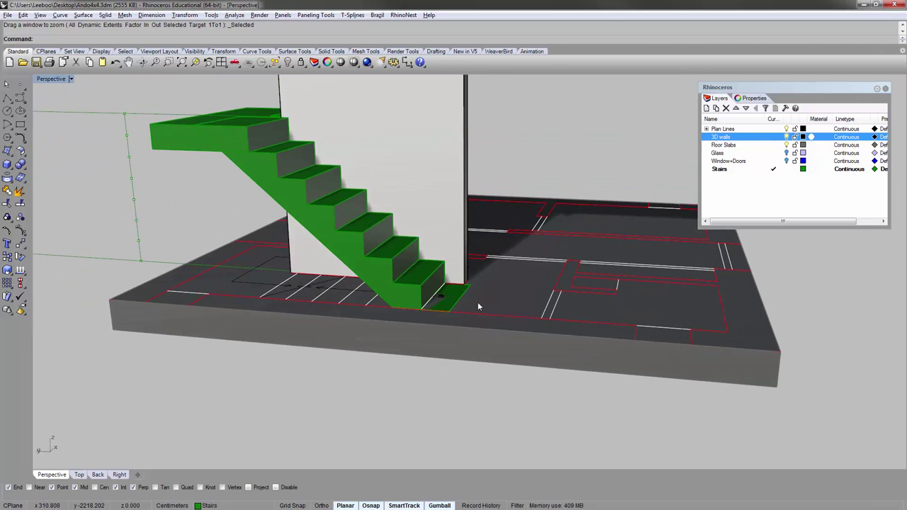
- Try to trim the lowest flight using the ground floor slab as the cutting object
{"action": "type", "text": "trim"}
{"action": "key", "text": "Return"}
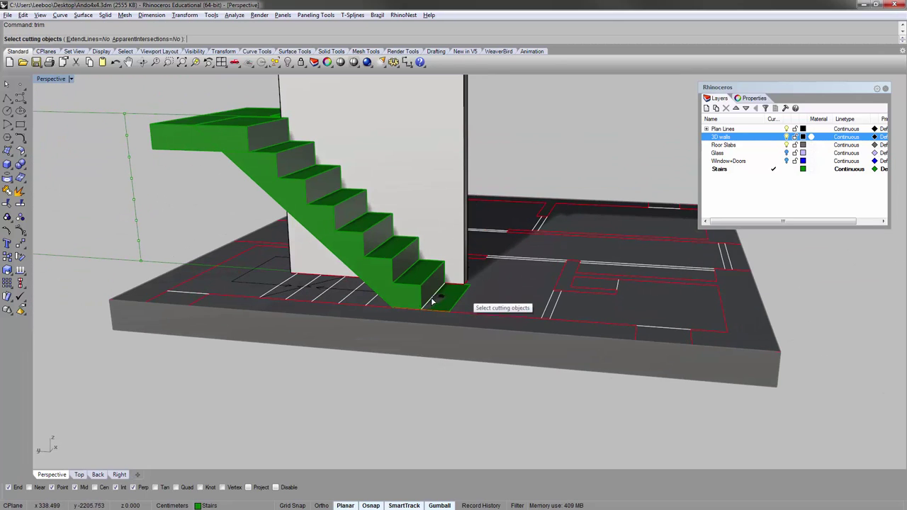
{"action": "left_click", "coordinate": [235, 336]}
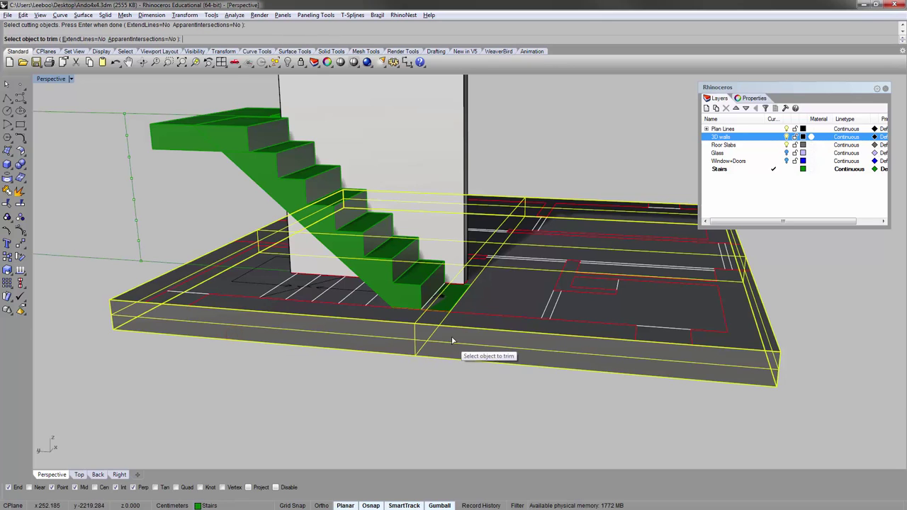
{"action": "scroll", "coordinate": [452, 341], "scroll_direction": "up", "scroll_amount": 2}
{"action": "right_click_drag", "start_coordinate": [451, 341], "coordinate": [460, 296]}
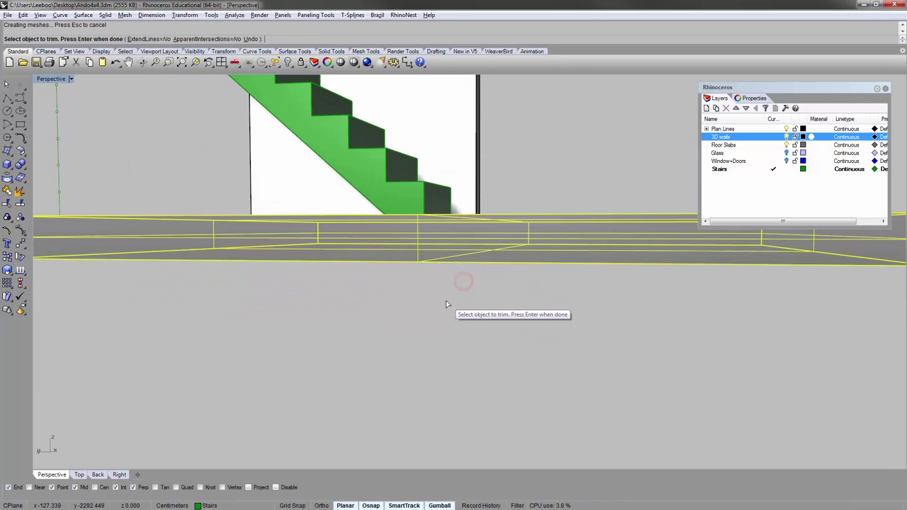
{"action": "right_click", "coordinate": [445, 305]}
{"action": "left_click", "coordinate": [392, 193]}
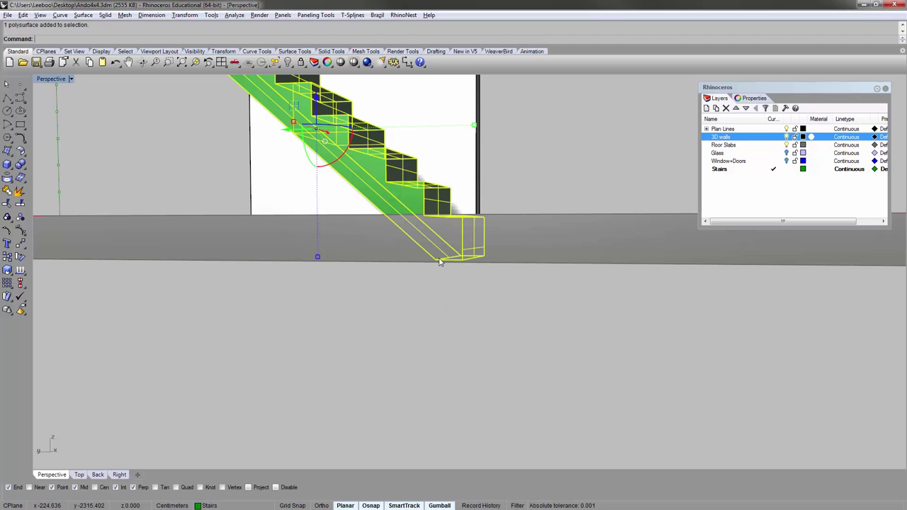
{"action": "right_click", "coordinate": [300, 257]}
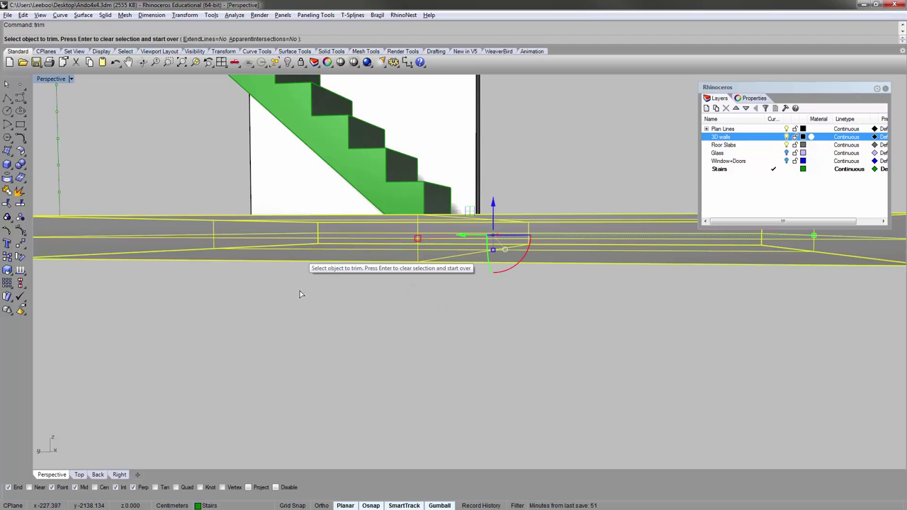
{"action": "left_click", "coordinate": [309, 307]}
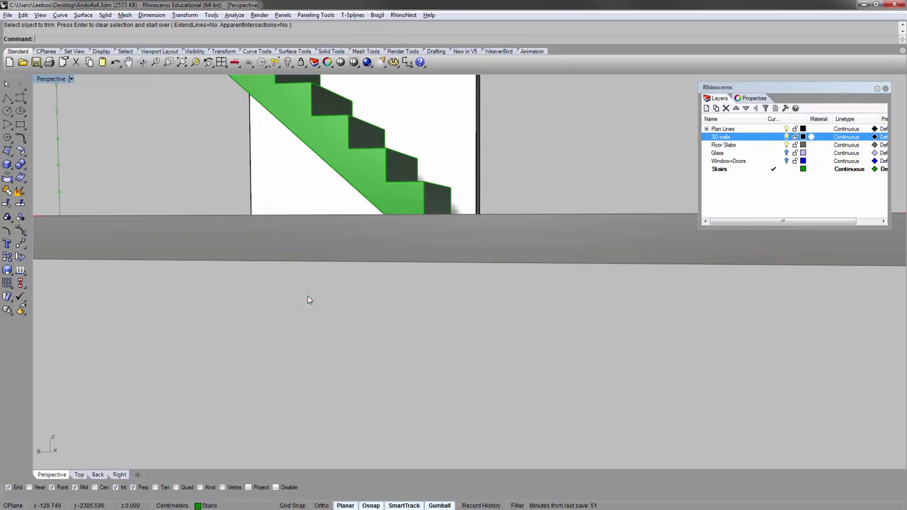
- Switch the display to Ghosted and trim away the part of the lowest flight inside the ground floor slab
{"action": "left_click", "coordinate": [224, 231]}
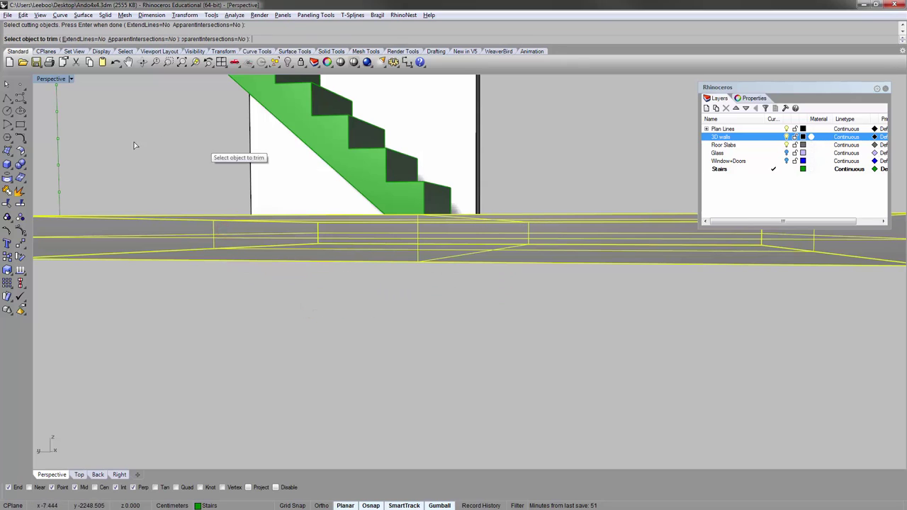
{"action": "left_click", "coordinate": [44, 79]}
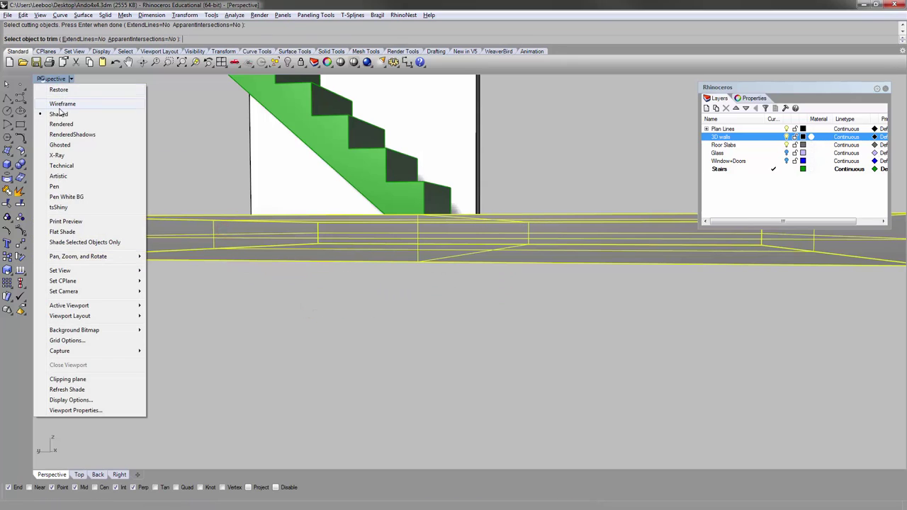
{"action": "left_click", "coordinate": [62, 146]}
{"action": "right_click_drag", "start_coordinate": [422, 272], "coordinate": [401, 278]}
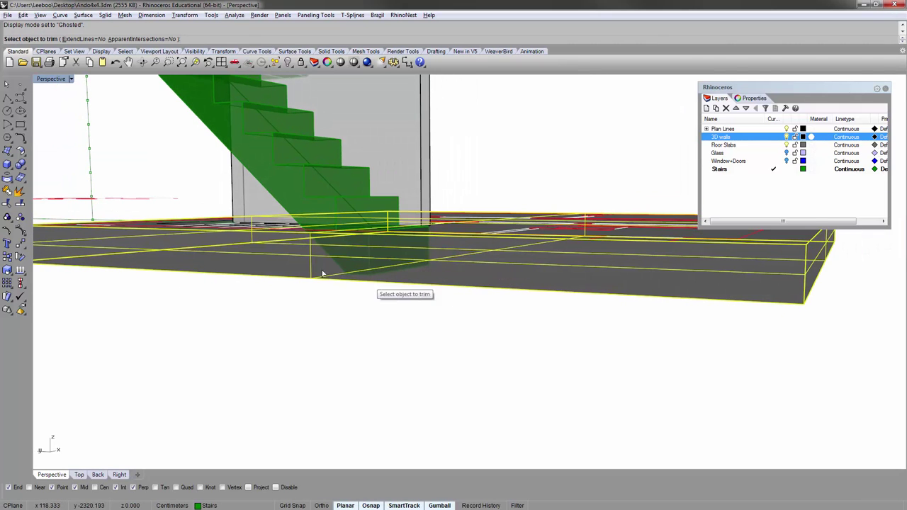
{"action": "left_click", "coordinate": [59, 81]}
{"action": "left_click", "coordinate": [64, 155]}
{"action": "right_click_drag", "start_coordinate": [385, 344], "coordinate": [331, 304]}
{"action": "scroll", "coordinate": [330, 305], "scroll_direction": "up", "scroll_amount": 5}
{"action": "left_click", "coordinate": [305, 267]}
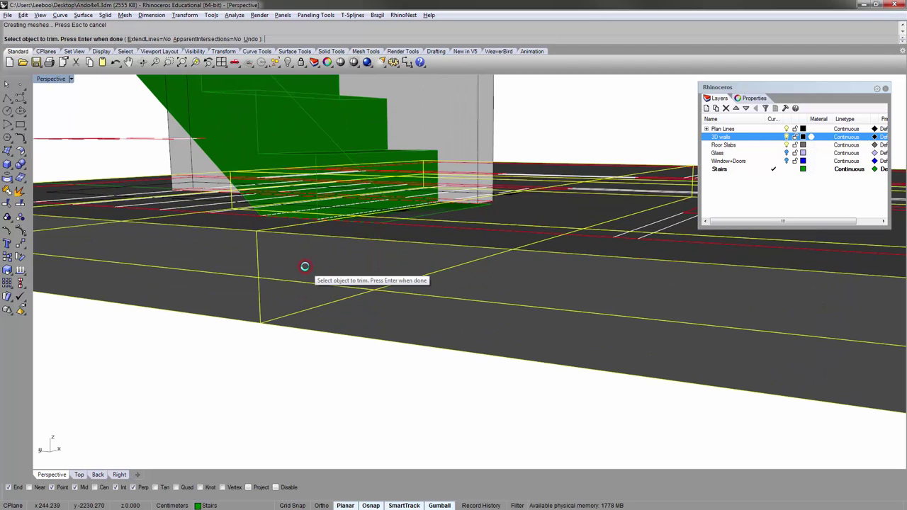
{"action": "key", "text": "Return"}
- Examine the trimmed foot of the lowest flight where it meets the top of the ground floor slab
{"action": "right_click_drag", "start_coordinate": [307, 356], "coordinate": [325, 312]}
{"action": "scroll", "coordinate": [326, 311], "scroll_direction": "down", "scroll_amount": 5}
{"action": "right_click_drag", "start_coordinate": [326, 311], "coordinate": [436, 304]}
{"action": "key", "text": "Escape"}
{"action": "scroll", "coordinate": [448, 297], "scroll_direction": "up", "scroll_amount": 8}
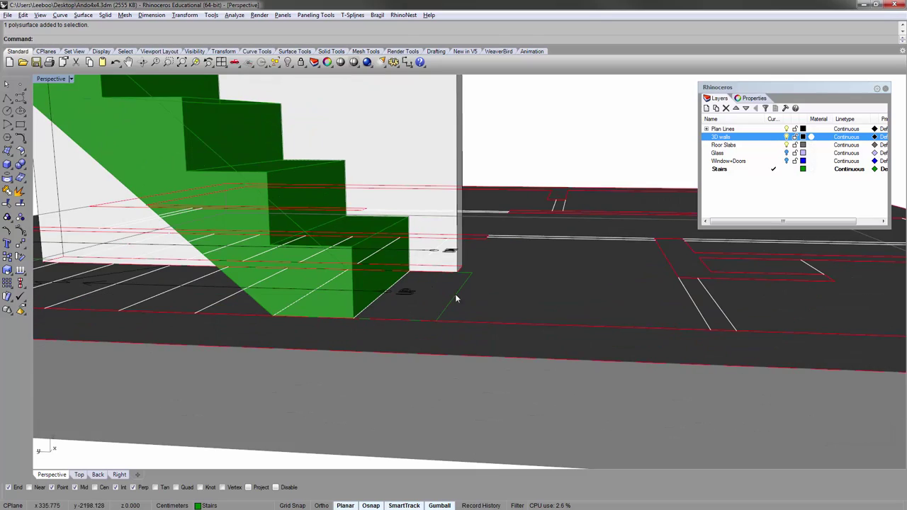
{"action": "scroll", "coordinate": [424, 282], "scroll_direction": "down", "scroll_amount": 3}
{"action": "scroll", "coordinate": [398, 281], "scroll_direction": "down", "scroll_amount": 3}
{"action": "left_click", "coordinate": [301, 218]}
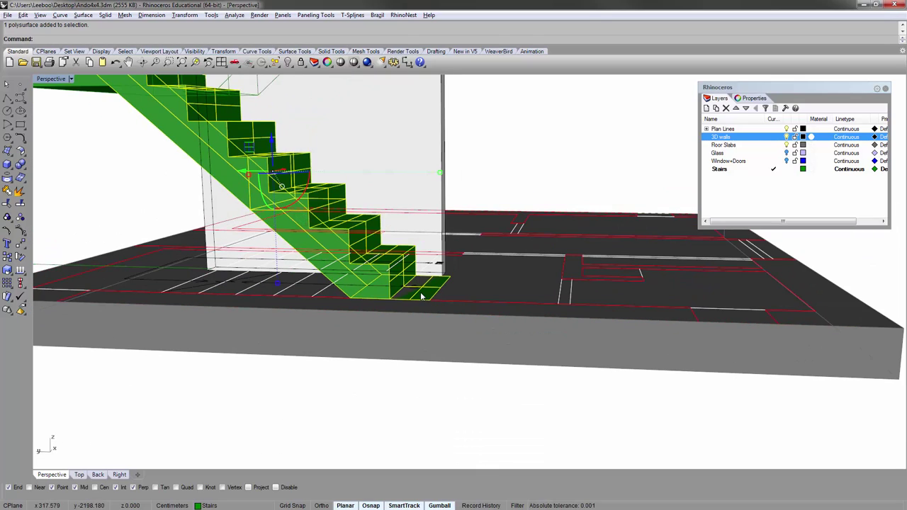
{"action": "scroll", "coordinate": [440, 295], "scroll_direction": "down", "scroll_amount": 5}
{"action": "scroll", "coordinate": [424, 329], "scroll_direction": "up", "scroll_amount": 5}
{"action": "scroll", "coordinate": [447, 283], "scroll_direction": "down", "scroll_amount": 8}
{"action": "right_click_drag", "start_coordinate": [448, 219], "coordinate": [502, 187]}
{"action": "scroll", "coordinate": [502, 187], "scroll_direction": "up", "scroll_amount": 5}
{"action": "scroll", "coordinate": [496, 184], "scroll_direction": "down", "scroll_amount": 5}
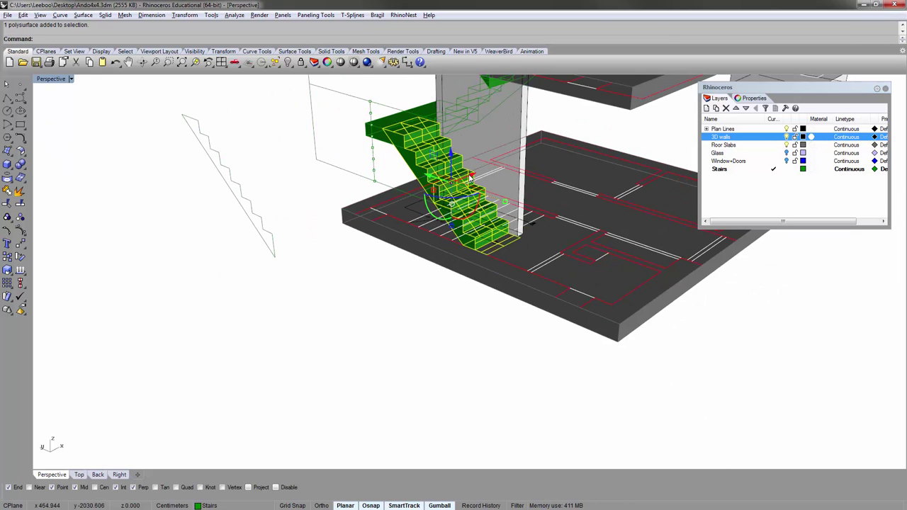
{"action": "right_click_drag", "start_coordinate": [469, 178], "coordinate": [429, 207], "text": "shift"}
{"action": "left_click", "coordinate": [344, 366]}
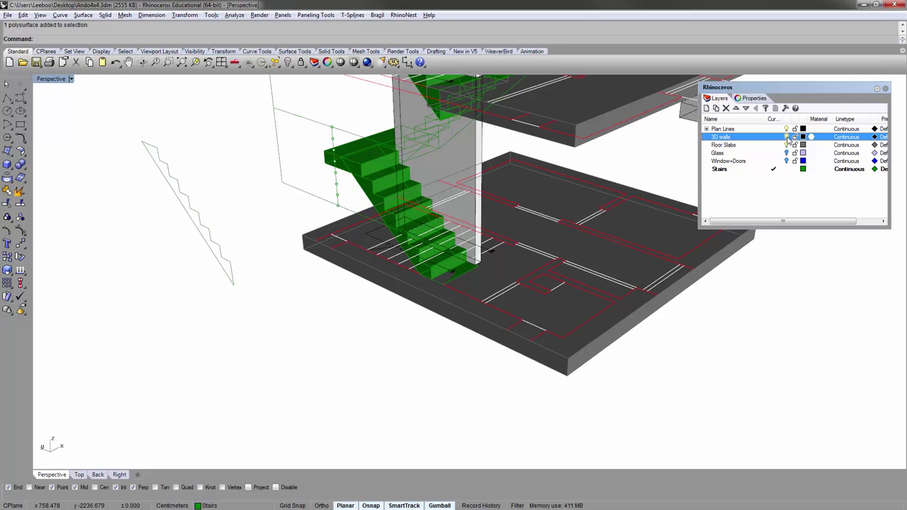
- Hide the Floor Slabs layer and explode the lowest flight into separate surfaces
{"action": "left_click", "coordinate": [786, 144]}
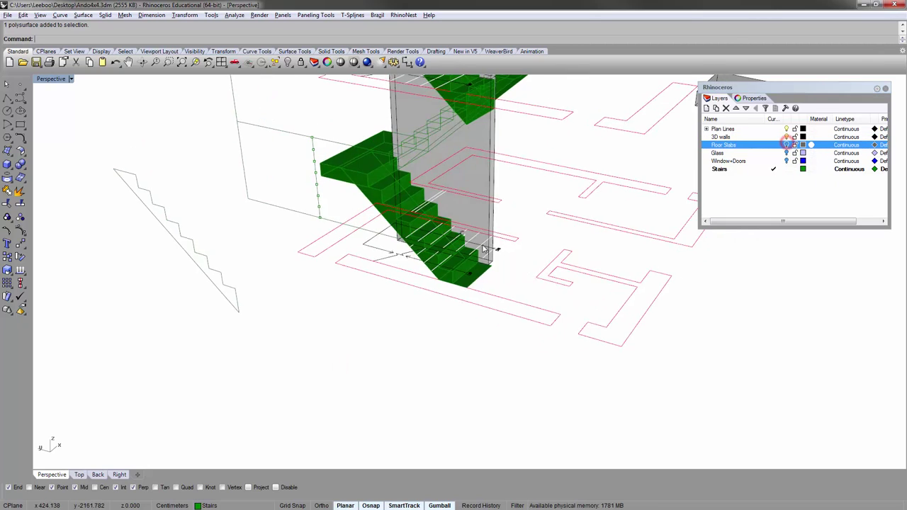
{"action": "scroll", "coordinate": [506, 240], "scroll_direction": "up", "scroll_amount": 4}
{"action": "scroll", "coordinate": [495, 229], "scroll_direction": "down", "scroll_amount": 4}
{"action": "right_click_drag", "start_coordinate": [495, 229], "coordinate": [416, 204], "text": "shift"}
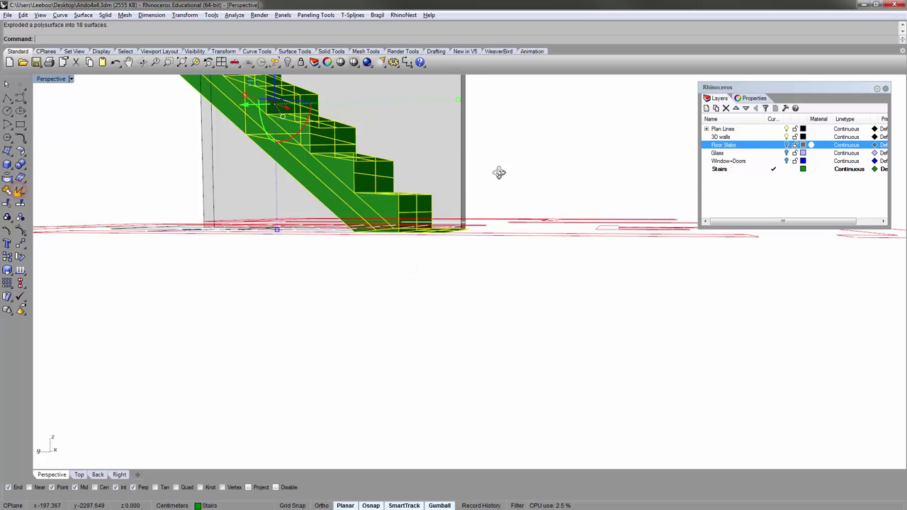
{"action": "right_click_drag", "start_coordinate": [499, 172], "coordinate": [400, 170]}
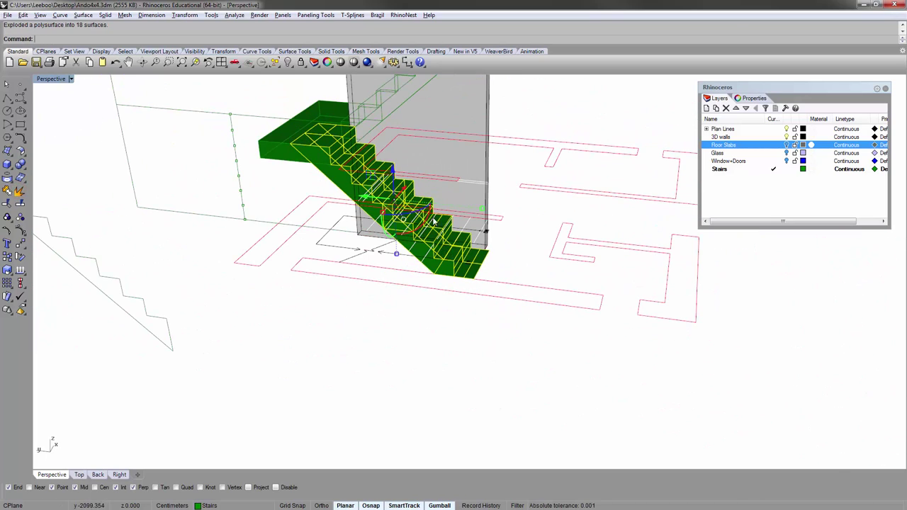
{"action": "right_click_drag", "start_coordinate": [480, 224], "coordinate": [487, 239]}
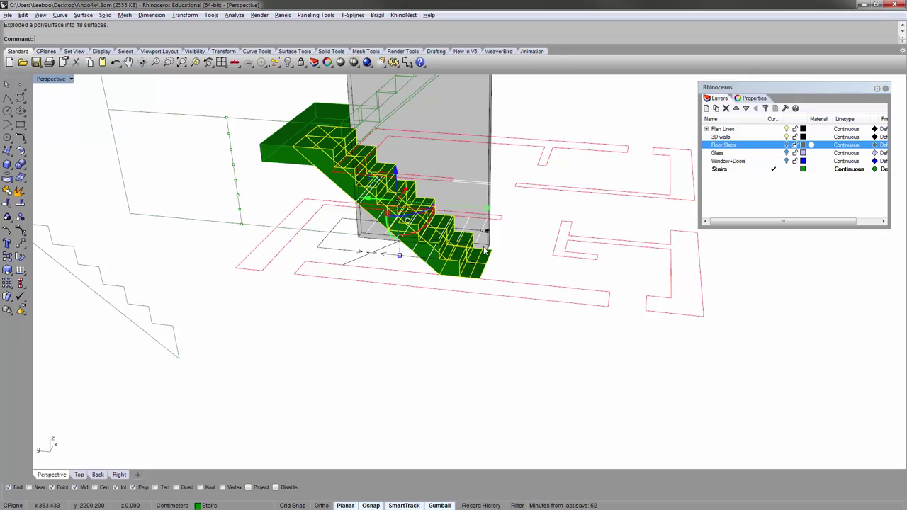
- Join the flight's surfaces without the flat piece in front of the bottom step, and delete that piece
{"action": "scroll", "coordinate": [486, 247], "scroll_direction": "up", "scroll_amount": 3}
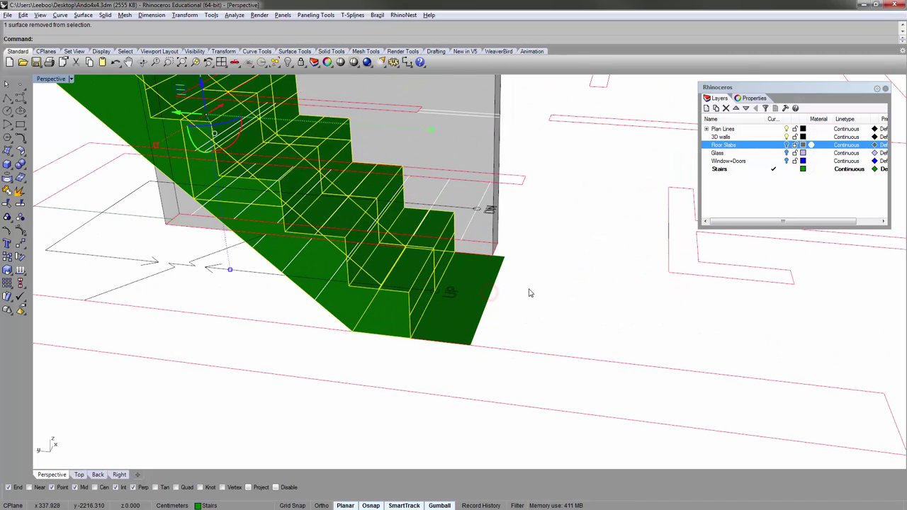
{"action": "scroll", "coordinate": [494, 269], "scroll_direction": "down", "scroll_amount": 2}
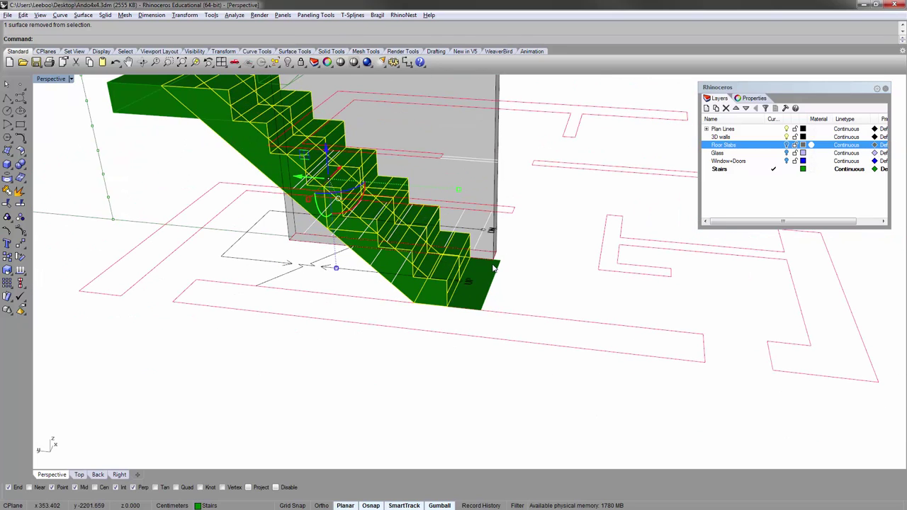
{"action": "key", "text": "Return"}
{"action": "left_click", "coordinate": [514, 271]}
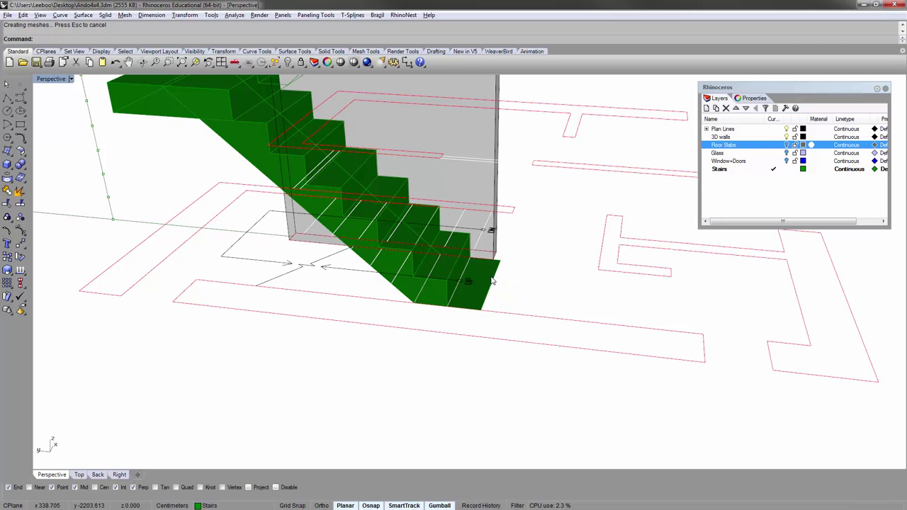
{"action": "left_click", "coordinate": [439, 291]}
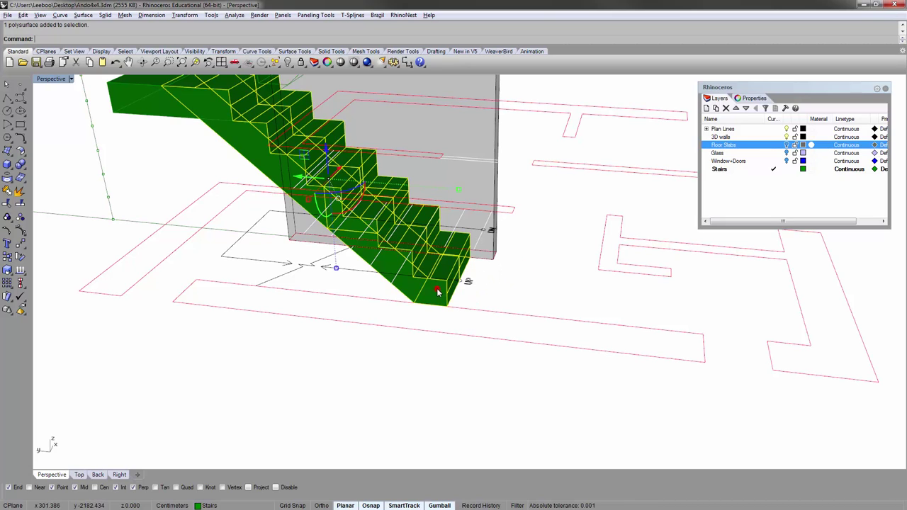
- Zoom to the rejoined lowest flight and examine its side, foot and underside
{"action": "type", "text": "zs"}
{"action": "key", "text": "Return"}
{"action": "mouse_move", "coordinate": [439, 291]}
{"action": "right_mouse_down"}
{"action": "mouse_move", "coordinate": [430, 158]}
{"action": "mouse_move", "coordinate": [444, 204]}
{"action": "right_mouse_up"}
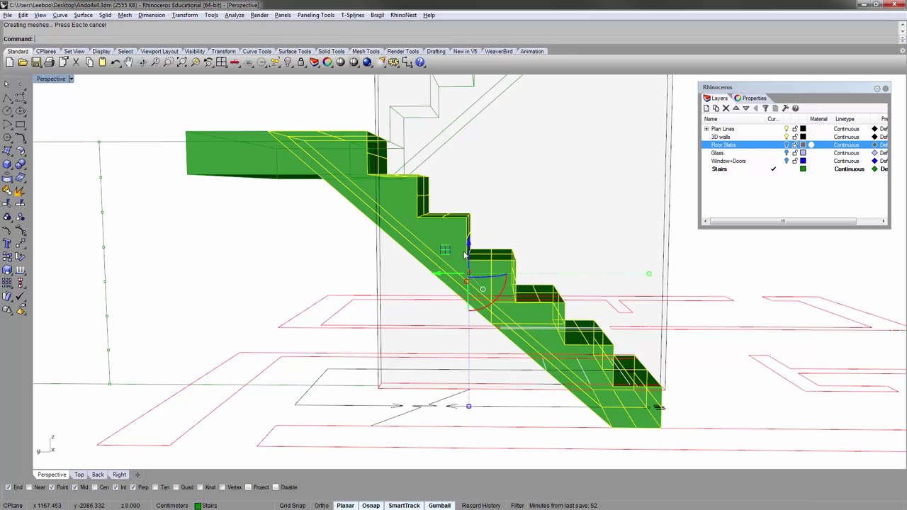
{"action": "key", "text": "Escape"}
{"action": "right_click_drag", "start_coordinate": [544, 213], "coordinate": [600, 129]}
{"action": "left_click", "coordinate": [636, 252]}
{"action": "key", "text": "Escape"}
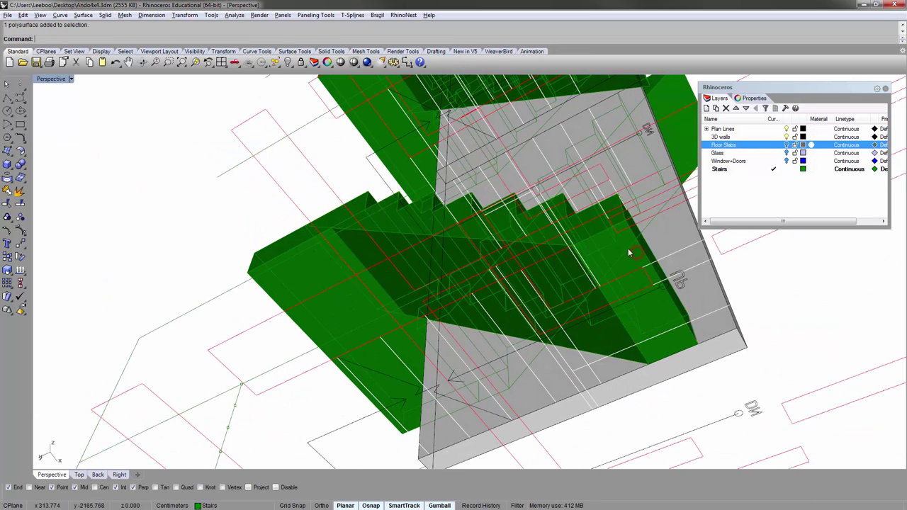
{"action": "right_click_drag", "start_coordinate": [615, 195], "coordinate": [580, 224]}
- Hide the Plan Lines layer and examine how the landing and lower flight sit against the dividing wall
{"action": "left_click", "coordinate": [786, 129]}
{"action": "right_click_drag", "start_coordinate": [500, 199], "coordinate": [448, 278]}
{"action": "right_click_drag", "start_coordinate": [349, 291], "coordinate": [383, 285]}
{"action": "left_click", "coordinate": [393, 229]}
{"action": "left_click", "coordinate": [289, 297]}
{"action": "scroll", "coordinate": [291, 296], "scroll_direction": "down", "scroll_amount": 6}
{"action": "scroll", "coordinate": [403, 293], "scroll_direction": "up", "scroll_amount": 5}
{"action": "left_click", "coordinate": [482, 325]}
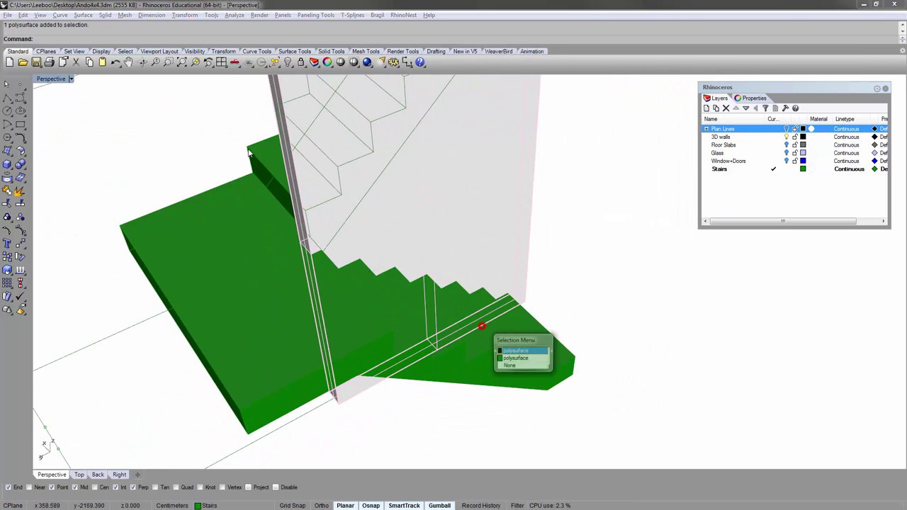
- Set the display to Shaded, view the flight above the first landing and turn the Floor Slabs layer back on
{"action": "left_click", "coordinate": [119, 115]}
{"action": "right_click", "coordinate": [49, 79]}
{"action": "left_click", "coordinate": [61, 117]}
{"action": "mouse_move", "coordinate": [437, 319]}
{"action": "right_mouse_down"}
{"action": "mouse_move", "coordinate": [470, 291]}
{"action": "mouse_move", "coordinate": [562, 291]}
{"action": "right_mouse_up"}
{"action": "scroll", "coordinate": [423, 260], "scroll_direction": "down", "scroll_amount": 5}
{"action": "mouse_move", "coordinate": [422, 261]}
{"action": "right_mouse_down"}
{"action": "mouse_move", "coordinate": [521, 242]}
{"action": "mouse_move", "coordinate": [469, 255]}
{"action": "mouse_move", "coordinate": [428, 235]}
{"action": "right_mouse_up"}
{"action": "scroll", "coordinate": [470, 255], "scroll_direction": "up", "scroll_amount": 2}
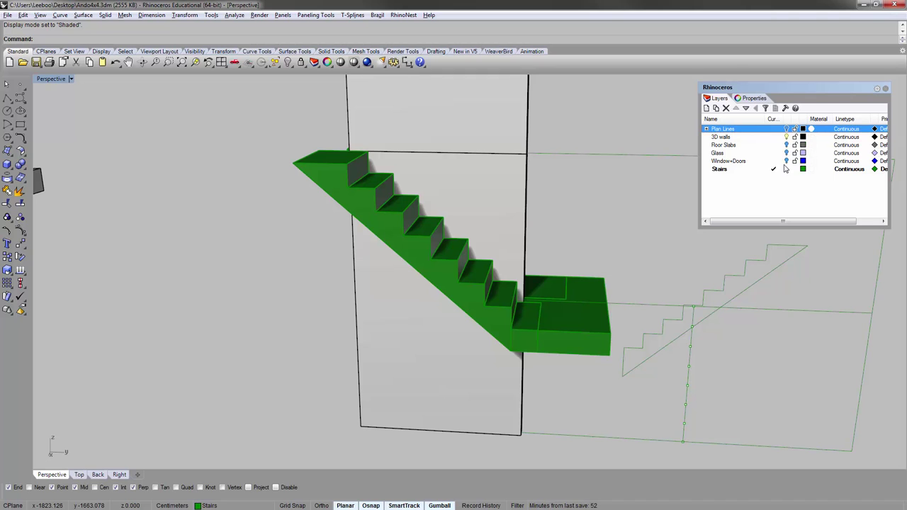
{"action": "left_click", "coordinate": [786, 145]}
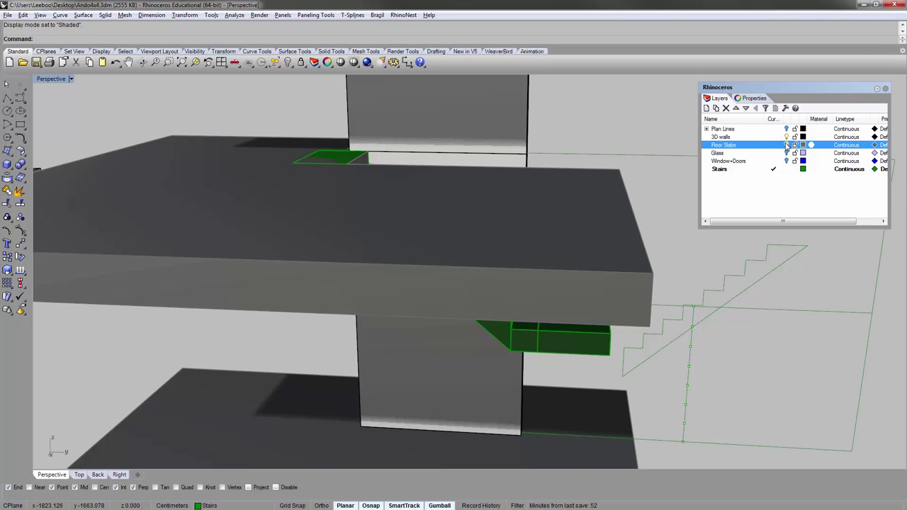
- Examine where the upper flight's top passes into the floor slab, and switch the display to Ghosted
{"action": "right_click_drag", "start_coordinate": [521, 260], "coordinate": [324, 211]}
{"action": "left_click", "coordinate": [382, 144]}
{"action": "scroll", "coordinate": [352, 145], "scroll_direction": "down", "scroll_amount": 1}
{"action": "scroll", "coordinate": [297, 174], "scroll_direction": "up", "scroll_amount": 1}
{"action": "left_click", "coordinate": [298, 201]}
{"action": "left_click", "coordinate": [362, 147]}
{"action": "right_click", "coordinate": [46, 81]}
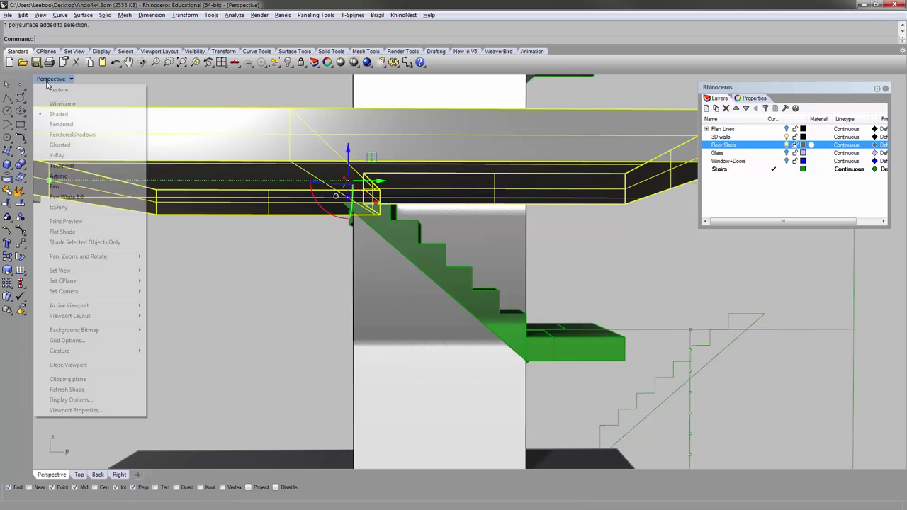
{"action": "left_click", "coordinate": [77, 142]}
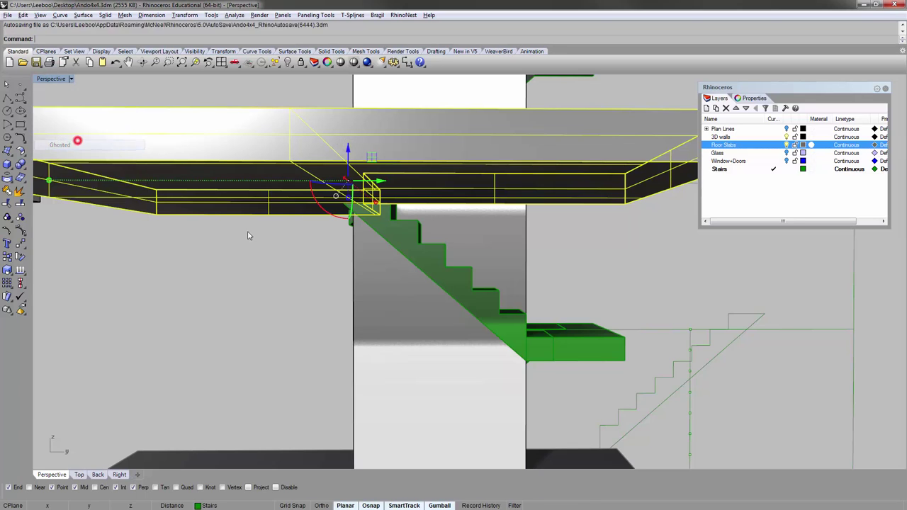
- Trim away the parts of the upper flight inside and on top of the floor slab it reaches
{"action": "left_click", "coordinate": [259, 267]}
{"action": "right_click_drag", "start_coordinate": [285, 256], "coordinate": [271, 212]}
{"action": "left_click", "coordinate": [264, 191]}
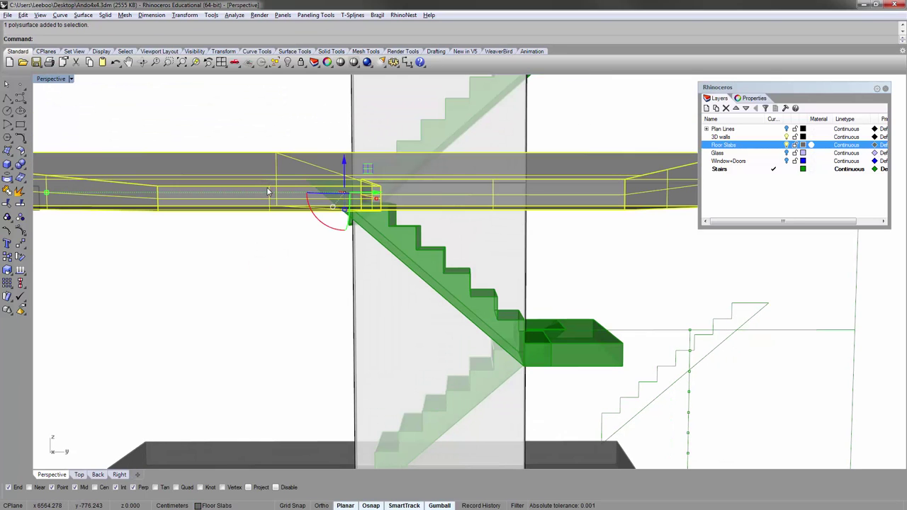
{"action": "scroll", "coordinate": [336, 198], "scroll_direction": "up", "scroll_amount": 8}
{"action": "left_click", "coordinate": [297, 188]}
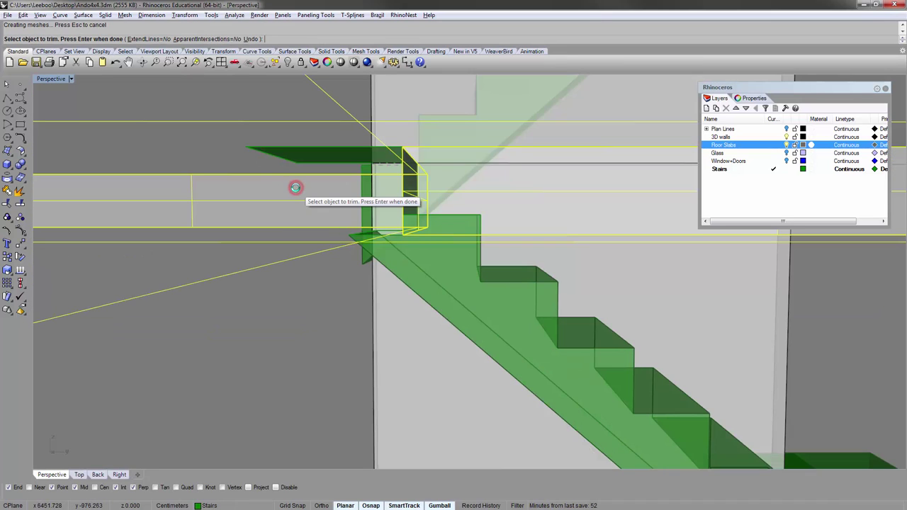
{"action": "left_click", "coordinate": [305, 155]}
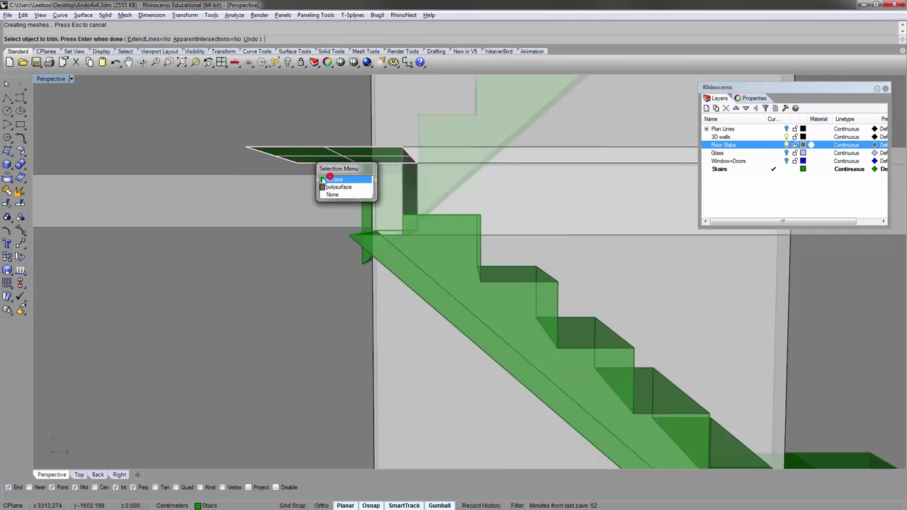
{"action": "left_click", "coordinate": [327, 180]}
{"action": "right_click_drag", "start_coordinate": [408, 214], "coordinate": [343, 200]}
{"action": "left_click", "coordinate": [342, 201]}
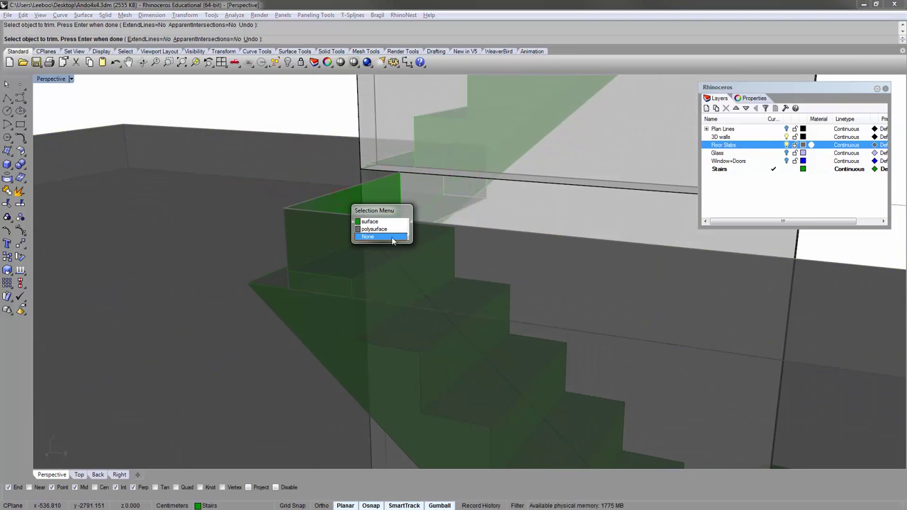
{"action": "left_click", "coordinate": [389, 236]}
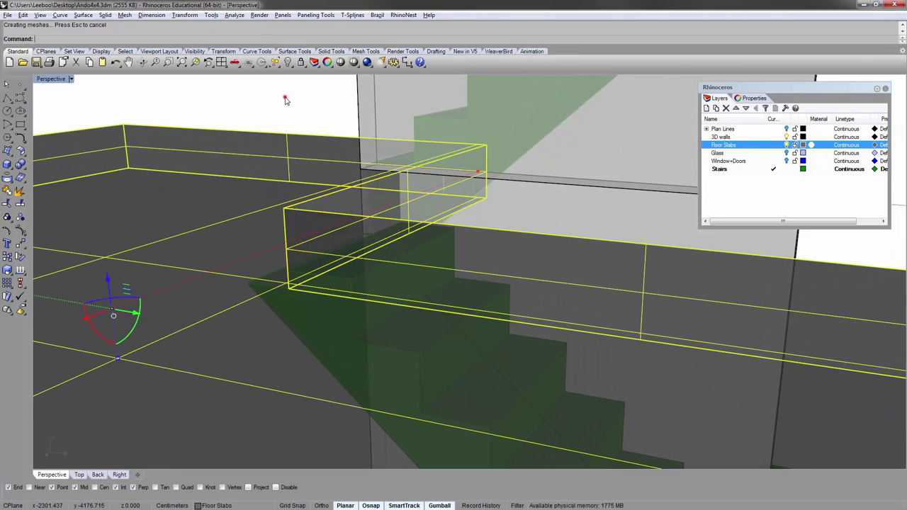
{"action": "left_click", "coordinate": [285, 98]}
- Cap the open end of the trimmed upper flight below the floor slab
{"action": "scroll", "coordinate": [406, 277], "scroll_direction": "down", "scroll_amount": 6}
{"action": "right_click_drag", "start_coordinate": [405, 277], "coordinate": [381, 294]}
{"action": "left_click", "coordinate": [381, 243]}
{"action": "right_click_drag", "start_coordinate": [361, 248], "coordinate": [430, 187]}
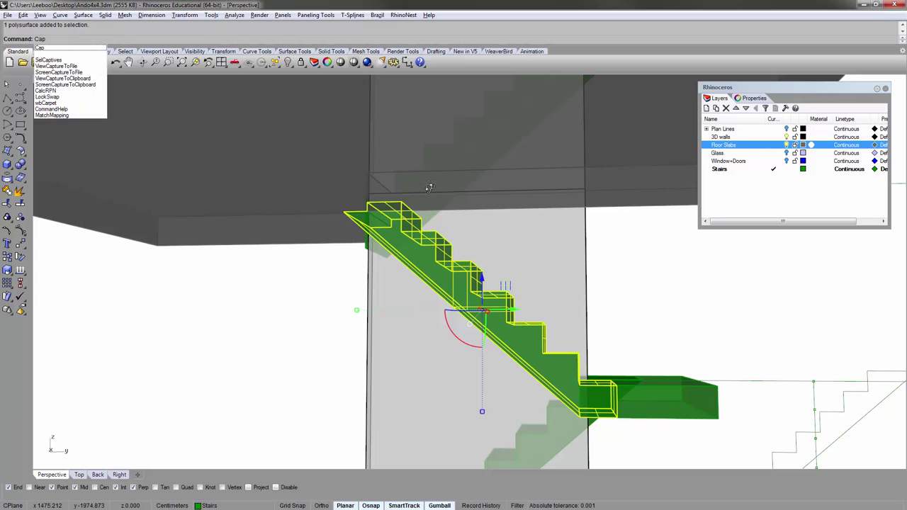
{"action": "key", "text": "Return"}
{"action": "key", "text": "Escape"}
- Boolean-union the first storey's upper flight, landing and lower flight into one solid
{"action": "left_click", "coordinate": [431, 240]}
{"action": "right_click_drag", "start_coordinate": [430, 242], "coordinate": [346, 309]}
{"action": "scroll", "coordinate": [411, 249], "scroll_direction": "down", "scroll_amount": 6}
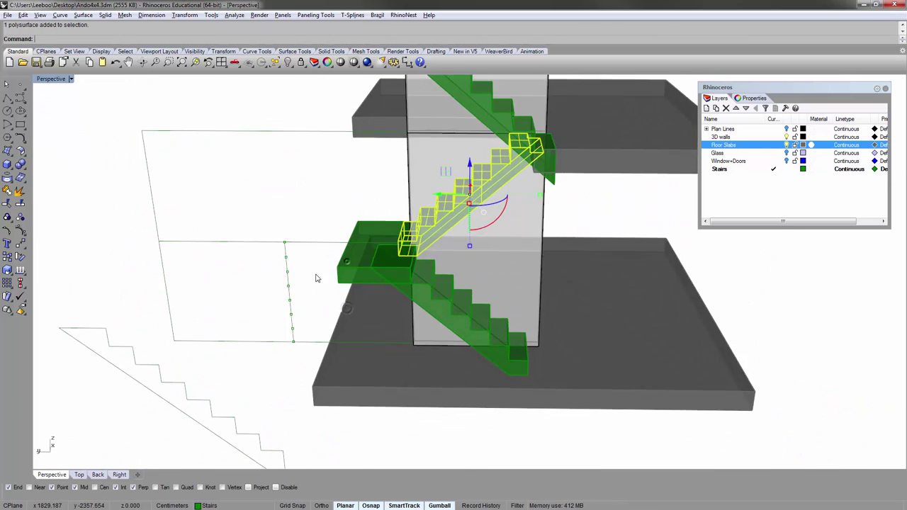
{"action": "scroll", "coordinate": [374, 241], "scroll_direction": "up", "scroll_amount": 5}
{"action": "left_click", "coordinate": [497, 336], "text": "shift"}
{"action": "right_click_drag", "start_coordinate": [508, 334], "coordinate": [497, 316]}
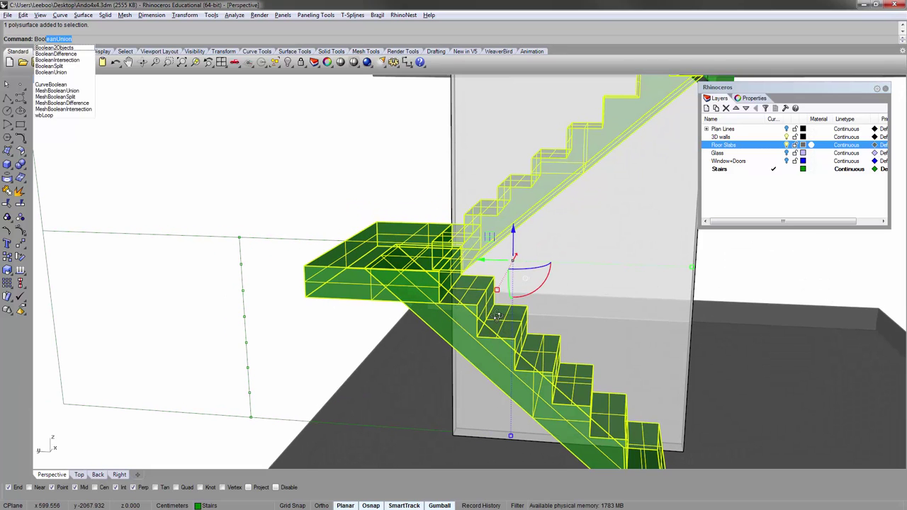
{"action": "key", "text": "Return"}
- Merge all coplanar faces of the first storey's united stair
{"action": "left_click", "coordinate": [407, 229]}
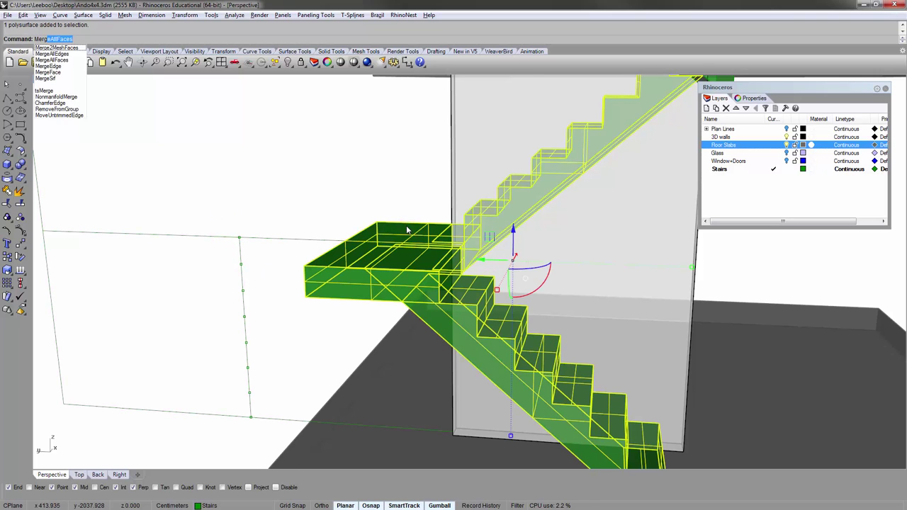
{"action": "left_click", "coordinate": [382, 174]}
{"action": "mouse_move", "coordinate": [415, 193]}
{"action": "right_mouse_down"}
{"action": "mouse_move", "coordinate": [429, 233]}
{"action": "mouse_move", "coordinate": [502, 181]}
{"action": "mouse_move", "coordinate": [428, 203]}
{"action": "right_mouse_up"}
- Set the display to Shaded and zoom in on the first storey's stair
{"action": "right_click", "coordinate": [54, 80]}
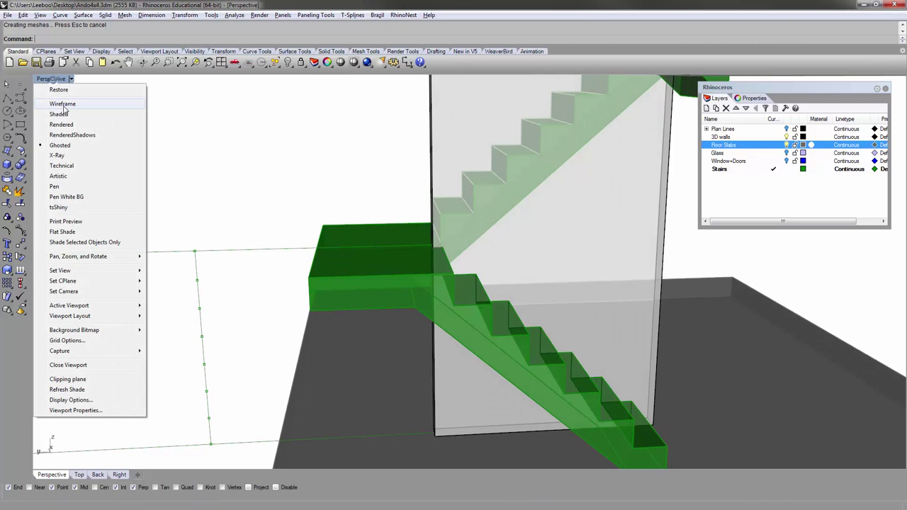
{"action": "left_click", "coordinate": [61, 112]}
{"action": "right_click_drag", "start_coordinate": [486, 242], "coordinate": [352, 237]}
{"action": "scroll", "coordinate": [301, 244], "scroll_direction": "down", "scroll_amount": 6}
{"action": "left_click", "coordinate": [299, 267]}
{"action": "type", "text": "zs"}
{"action": "key", "text": "Return"}
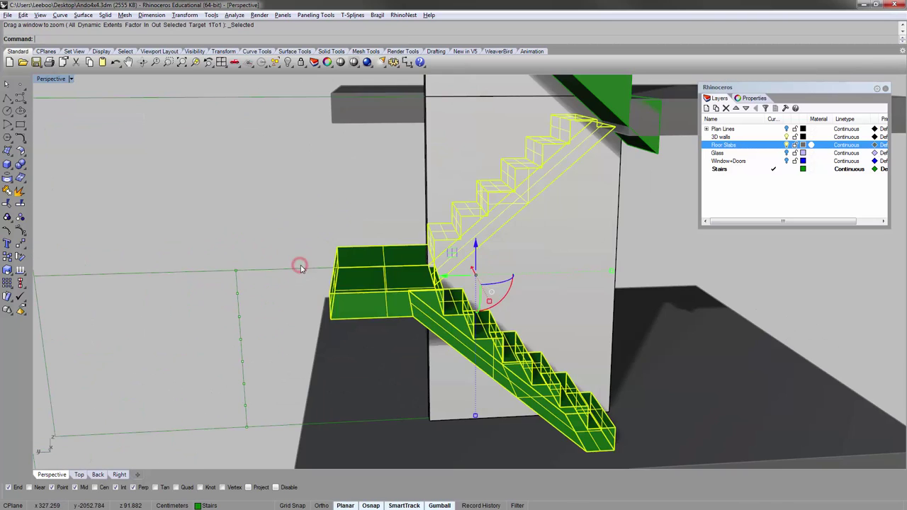
{"action": "key", "text": "Escape"}
- Trim away the parts of the second storey's lower flight that run into the floor slab at its foot
{"action": "right_click_drag", "start_coordinate": [515, 314], "coordinate": [468, 249]}
{"action": "right_click_drag", "start_coordinate": [445, 202], "coordinate": [417, 257]}
{"action": "scroll", "coordinate": [541, 223], "scroll_direction": "down", "scroll_amount": 6}
{"action": "scroll", "coordinate": [329, 216], "scroll_direction": "up", "scroll_amount": 6}
{"action": "right_click_drag", "start_coordinate": [235, 187], "coordinate": [241, 212], "text": "shift"}
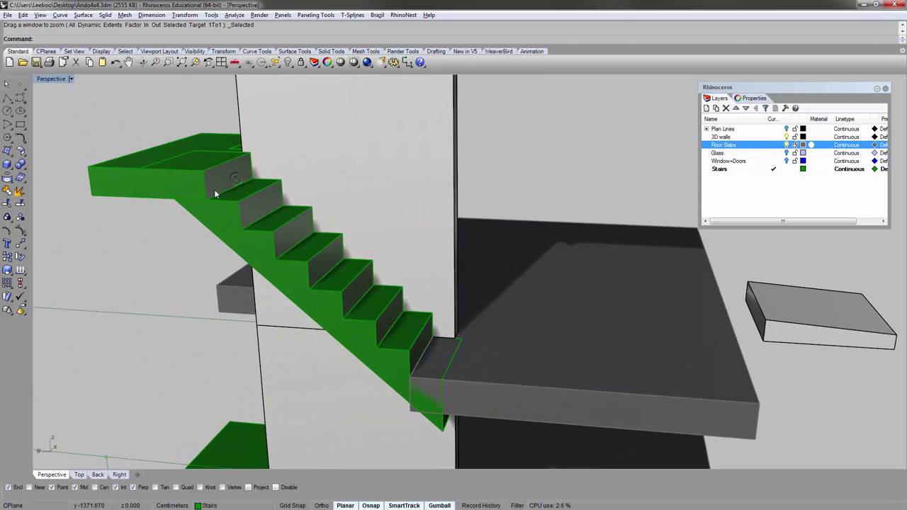
{"action": "right_click_drag", "start_coordinate": [370, 307], "coordinate": [342, 216]}
{"action": "left_click", "coordinate": [564, 303]}
{"action": "key", "text": "Return"}
{"action": "scroll", "coordinate": [393, 329], "scroll_direction": "up", "scroll_amount": 6}
{"action": "left_click", "coordinate": [379, 333]}
{"action": "left_click", "coordinate": [383, 300]}
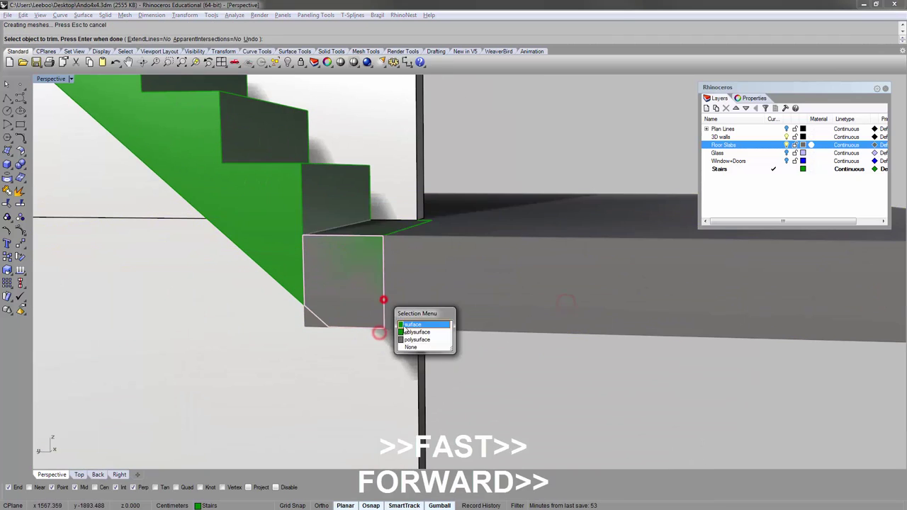
{"action": "left_click", "coordinate": [406, 323]}
{"action": "left_click", "coordinate": [382, 294]}
{"action": "left_click", "coordinate": [406, 318]}
{"action": "left_click", "coordinate": [396, 230]}
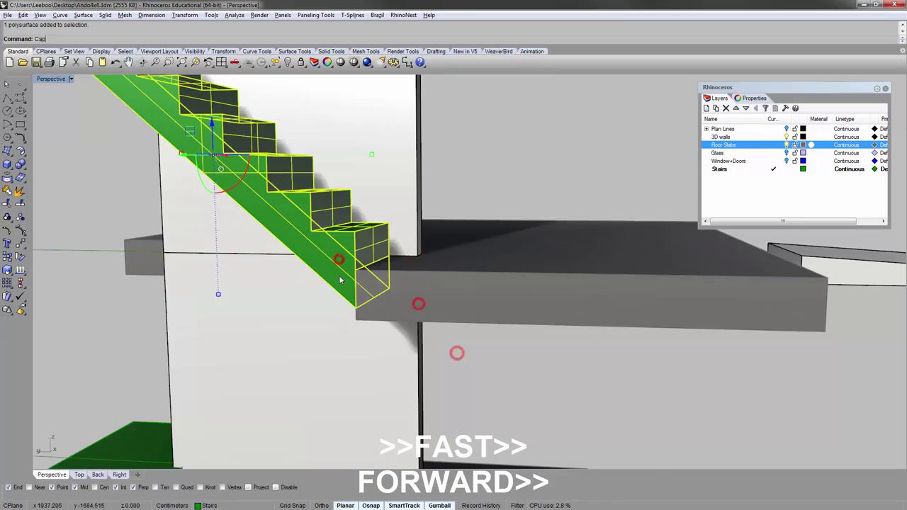
- Cap the open foot of the second storey's trimmed lower flight
{"action": "key", "text": "Return"}
{"action": "scroll", "coordinate": [346, 248], "scroll_direction": "down", "scroll_amount": 4}
{"action": "right_click_drag", "start_coordinate": [325, 233], "coordinate": [433, 251]}
- Trim away the parts of the second storey's upper flight inside and on top of the floor slab above
{"action": "type", "text": "trim"}
{"action": "key", "text": "Return"}
{"action": "left_click", "coordinate": [332, 178]}
{"action": "right_click", "coordinate": [395, 177]}
{"action": "left_click", "coordinate": [409, 175]}
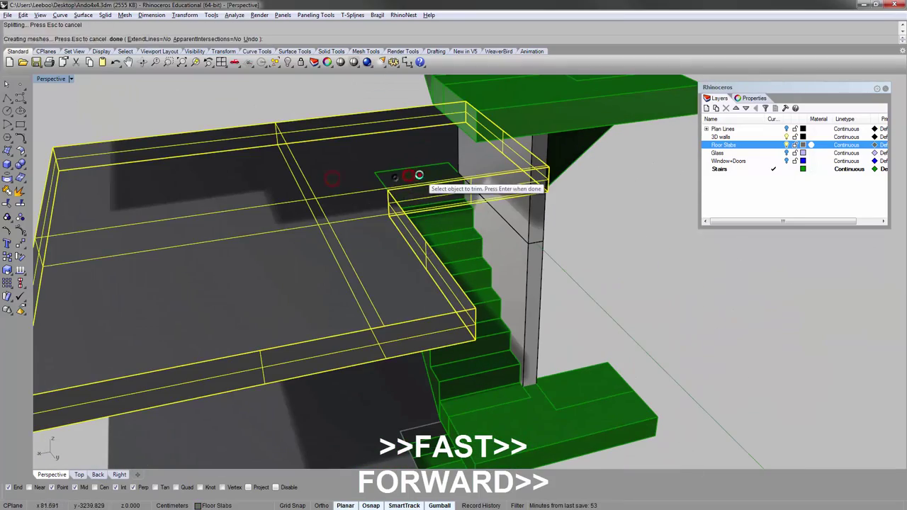
{"action": "scroll", "coordinate": [419, 175], "scroll_direction": "up", "scroll_amount": 4}
{"action": "right_click_drag", "start_coordinate": [404, 171], "coordinate": [455, 173]}
{"action": "left_click", "coordinate": [502, 182]}
{"action": "left_click", "coordinate": [540, 206]}
{"action": "right_click_drag", "start_coordinate": [528, 284], "coordinate": [522, 205]}
{"action": "key", "text": "Return"}
- Cap the open top end of the second storey's upper flight
{"action": "left_click", "coordinate": [461, 226]}
{"action": "right_click_drag", "start_coordinate": [591, 192], "coordinate": [467, 284]}
{"action": "type", "text": "cap"}
{"action": "key", "text": "Return"}
- Boolean-union the second storey's landing with its lower and upper flights
{"action": "left_click", "coordinate": [355, 322]}
{"action": "left_click", "coordinate": [284, 288], "text": "shift"}
{"action": "right_click_drag", "start_coordinate": [249, 259], "coordinate": [383, 268]}
{"action": "left_click", "coordinate": [386, 274], "text": "shift"}
{"action": "type", "text": "Bo"}
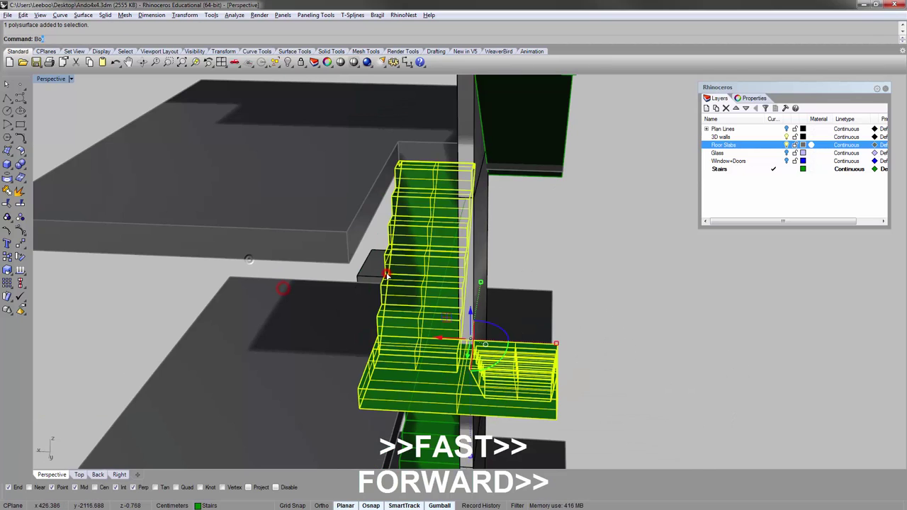
{"action": "type", "text": "oleanUnion"}
{"action": "key", "text": "Return"}
- Merge all coplanar faces of the second storey's united stair
{"action": "left_click", "coordinate": [386, 273]}
{"action": "type", "text": "MergeAllFaces"}
{"action": "key", "text": "Return"}
{"action": "left_click", "coordinate": [590, 243]}
{"action": "left_click", "coordinate": [437, 327]}
{"action": "right_click_drag", "start_coordinate": [526, 297], "coordinate": [536, 263]}
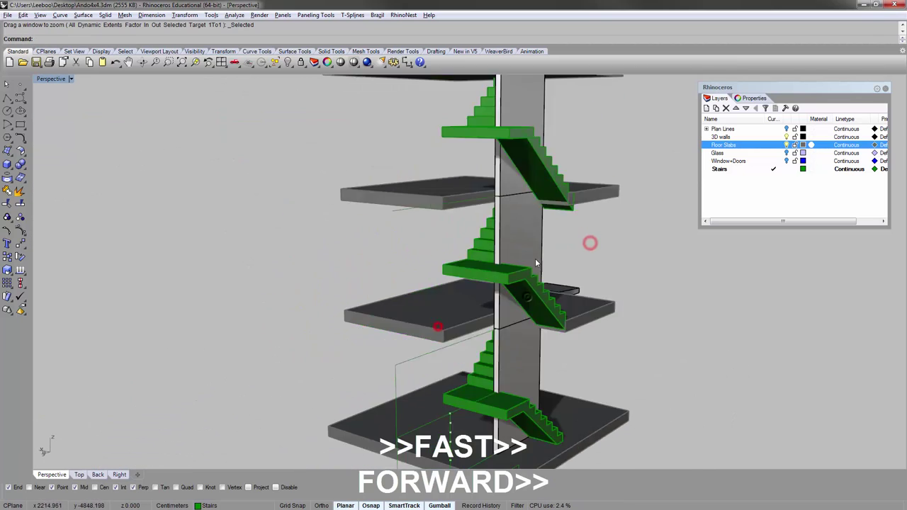
- Trim away the parts of the third storey's lower flight that run into the floor slab at its foot
{"action": "scroll", "coordinate": [535, 263], "scroll_direction": "down", "scroll_amount": 3}
{"action": "left_click", "coordinate": [478, 198]}
{"action": "scroll", "coordinate": [498, 270], "scroll_direction": "up", "scroll_amount": 8}
{"action": "type", "text": "trim"}
{"action": "key", "text": "Return"}
{"action": "left_click", "coordinate": [500, 280]}
{"action": "key", "text": "Return"}
{"action": "left_click", "coordinate": [461, 332]}
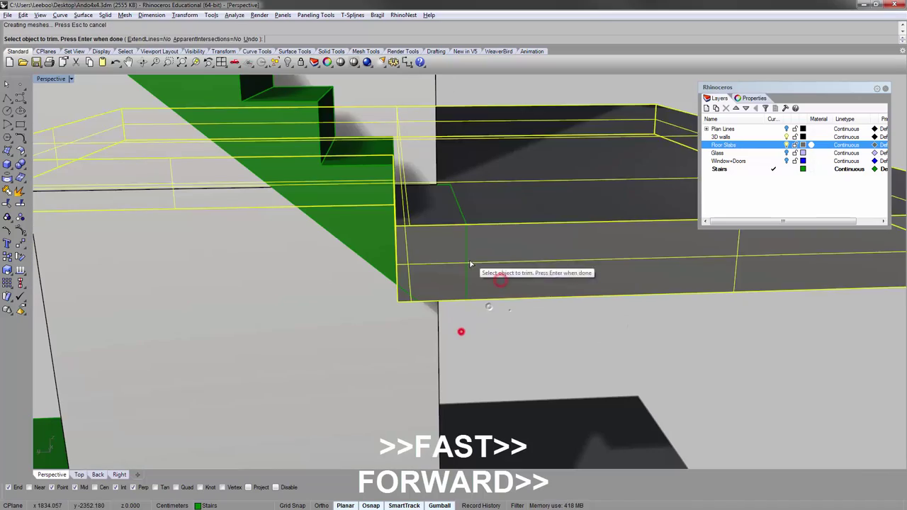
{"action": "left_click", "coordinate": [468, 247]}
{"action": "left_click", "coordinate": [490, 281]}
{"action": "left_click", "coordinate": [463, 212]}
{"action": "left_click", "coordinate": [484, 235]}
{"action": "left_click", "coordinate": [467, 241]}
{"action": "left_click", "coordinate": [502, 267]}
{"action": "right_click_drag", "start_coordinate": [489, 245], "coordinate": [485, 289]}
{"action": "left_click", "coordinate": [375, 216]}
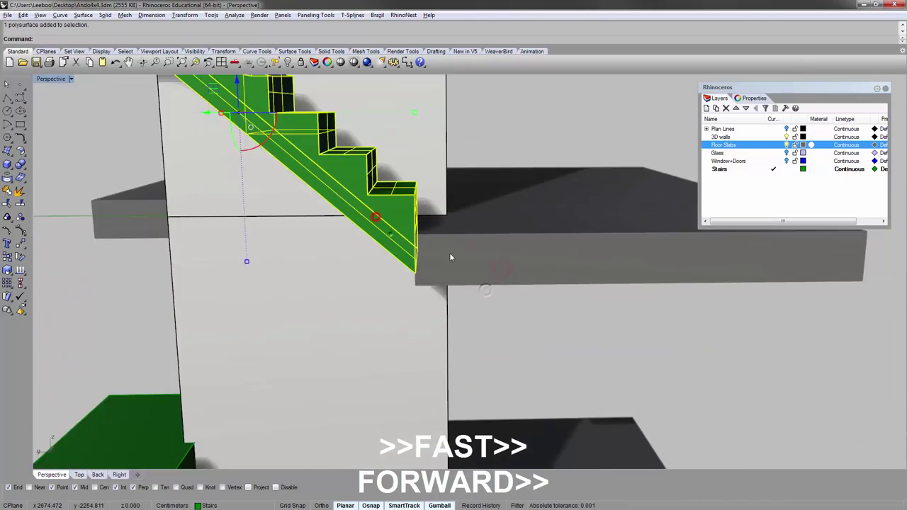
{"action": "scroll", "coordinate": [449, 256], "scroll_direction": "down", "scroll_amount": 3}
{"action": "right_click_drag", "start_coordinate": [450, 257], "coordinate": [567, 234]}
{"action": "type", "text": "trim"}
{"action": "key", "text": "Return"}
{"action": "right_click_drag", "start_coordinate": [467, 177], "coordinate": [528, 188]}
{"action": "left_click", "coordinate": [461, 224]}
{"action": "key", "text": "Return"}
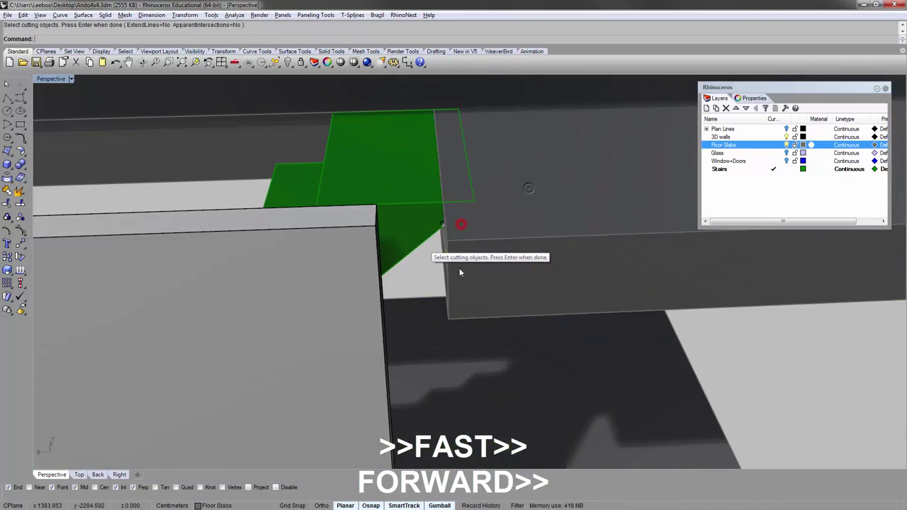
- Turn on the Plan Lines layer and examine how the top slab's stair opening aligns with the upper flight and dividing wall
{"action": "right_click_drag", "start_coordinate": [459, 272], "coordinate": [379, 261]}
{"action": "scroll", "coordinate": [378, 261], "scroll_direction": "down", "scroll_amount": 6}
{"action": "right_click_drag", "start_coordinate": [386, 228], "coordinate": [304, 224]}
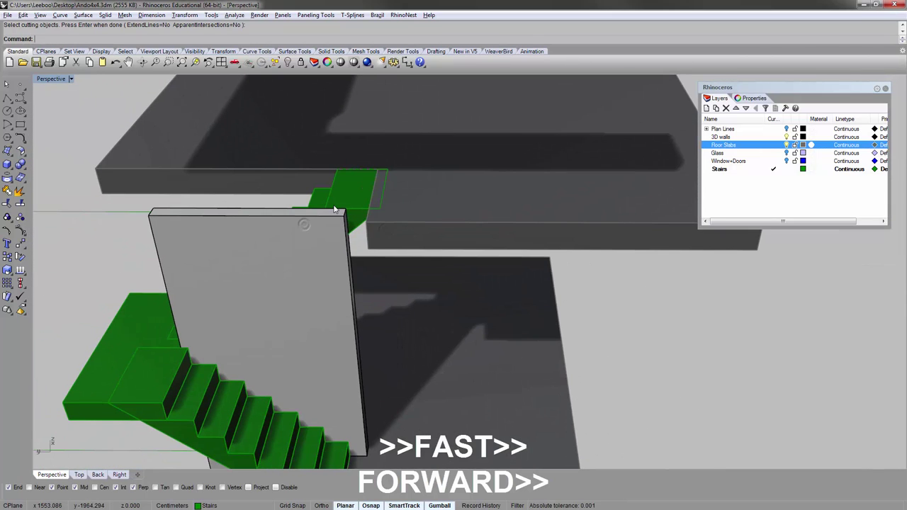
{"action": "left_click", "coordinate": [787, 129]}
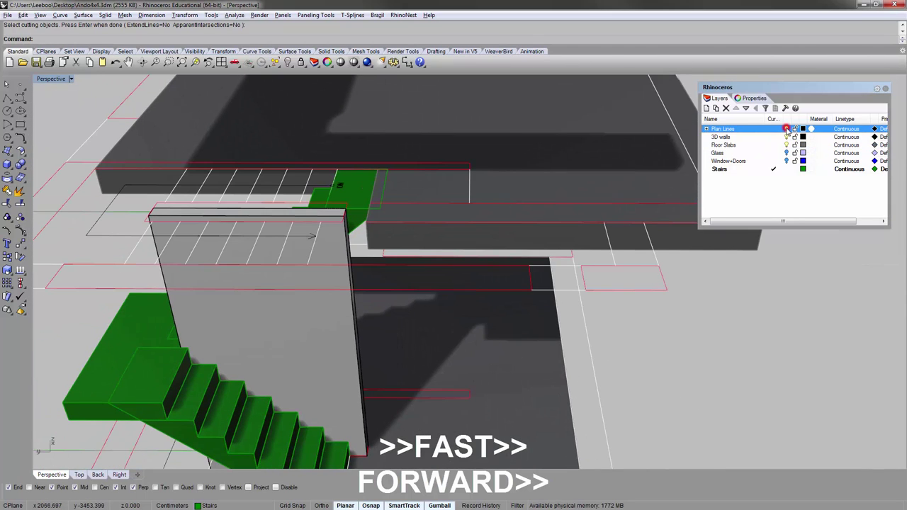
{"action": "scroll", "coordinate": [366, 243], "scroll_direction": "up", "scroll_amount": 4}
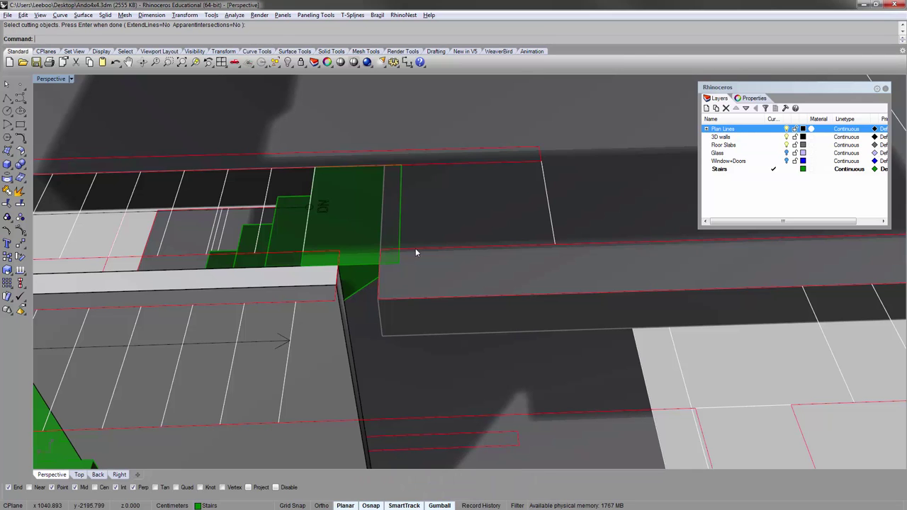
{"action": "scroll", "coordinate": [395, 284], "scroll_direction": "down", "scroll_amount": 6}
{"action": "right_click_drag", "start_coordinate": [415, 248], "coordinate": [445, 282]}
{"action": "scroll", "coordinate": [386, 295], "scroll_direction": "up", "scroll_amount": 5}
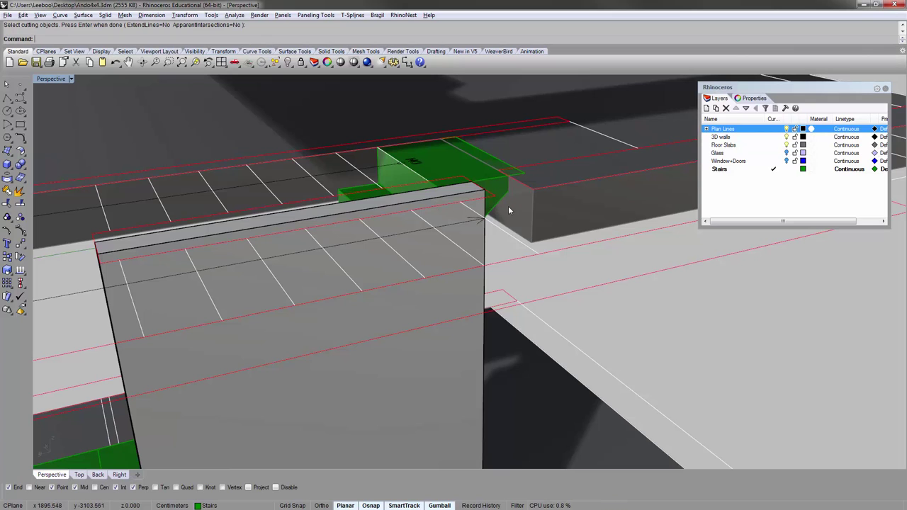
- Move the top slab's side face at the stair opening flush with the end of the dividing wall using MoveFace
{"action": "type", "text": "MF"}
{"action": "key", "text": "Return"}
{"action": "left_click", "coordinate": [533, 211]}
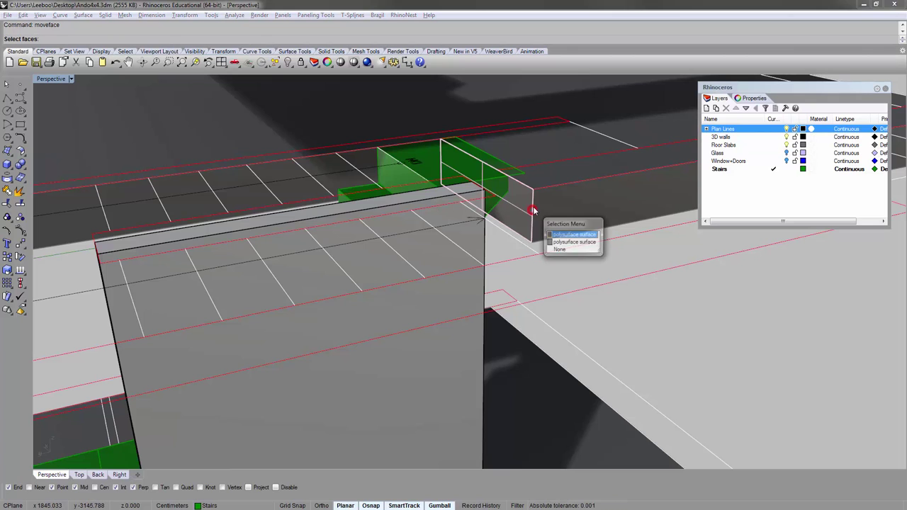
{"action": "left_click", "coordinate": [554, 233]}
{"action": "left_click", "coordinate": [534, 188]}
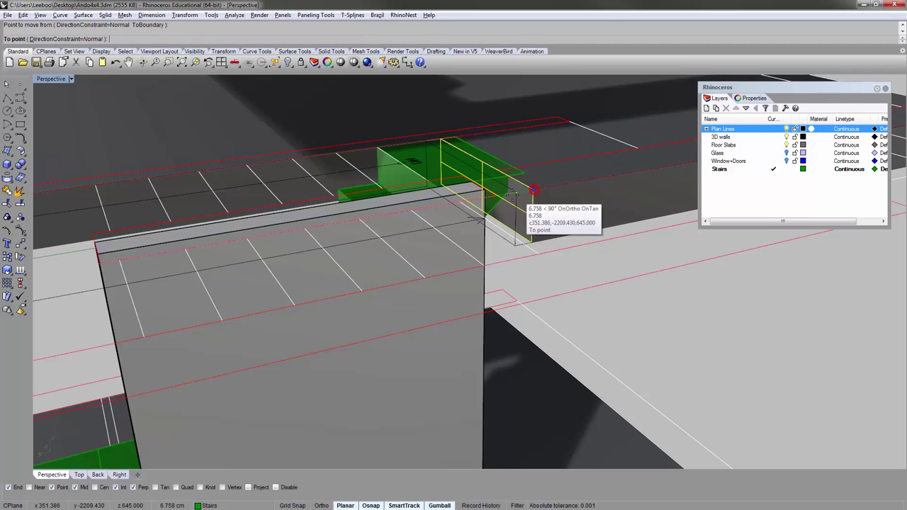
{"action": "left_click", "coordinate": [486, 203]}
{"action": "right_click_drag", "start_coordinate": [504, 240], "coordinate": [544, 243]}
{"action": "scroll", "coordinate": [503, 269], "scroll_direction": "up", "scroll_amount": 5}
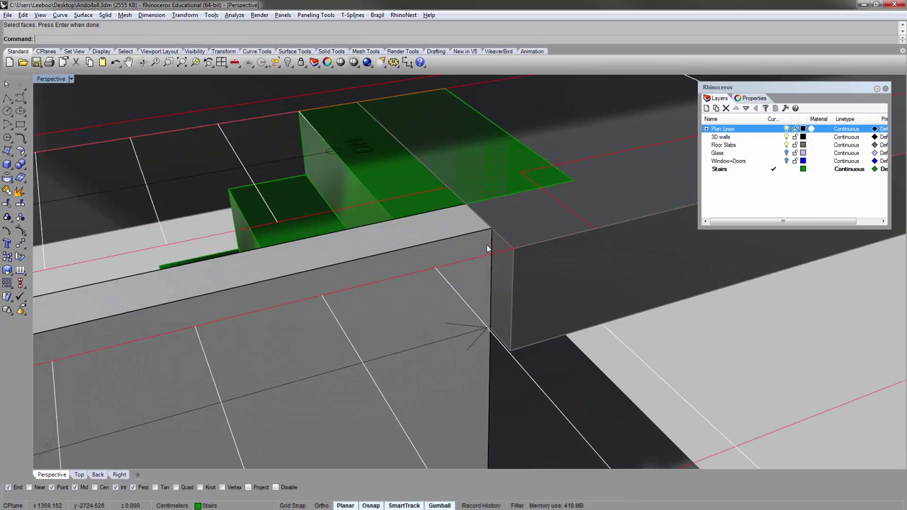
{"action": "left_click", "coordinate": [485, 240]}
{"action": "key", "text": "Escape"}
{"action": "scroll", "coordinate": [678, 345], "scroll_direction": "down", "scroll_amount": 5}
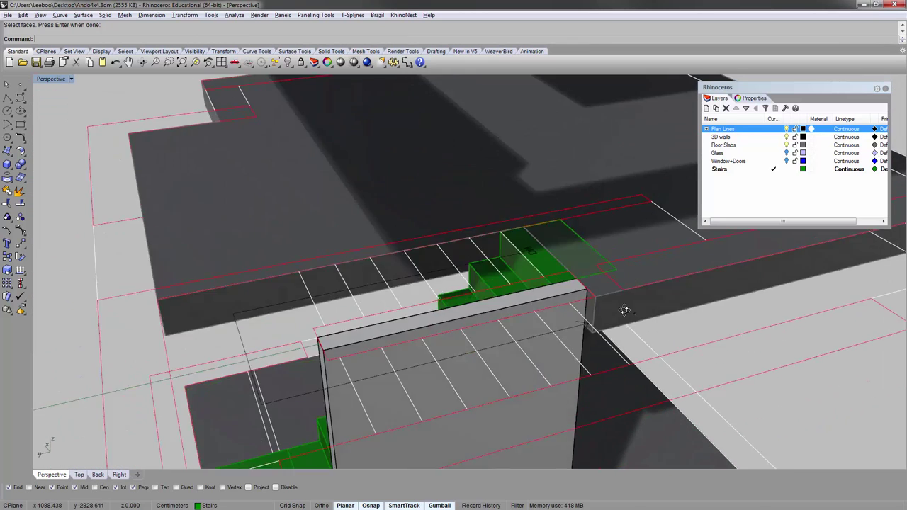
- Hide the Plan Lines layer and trim away the parts of the third storey's upper flight inside and on top of the top slab
{"action": "right_click_drag", "start_coordinate": [624, 310], "coordinate": [575, 304]}
{"action": "left_click", "coordinate": [573, 301]}
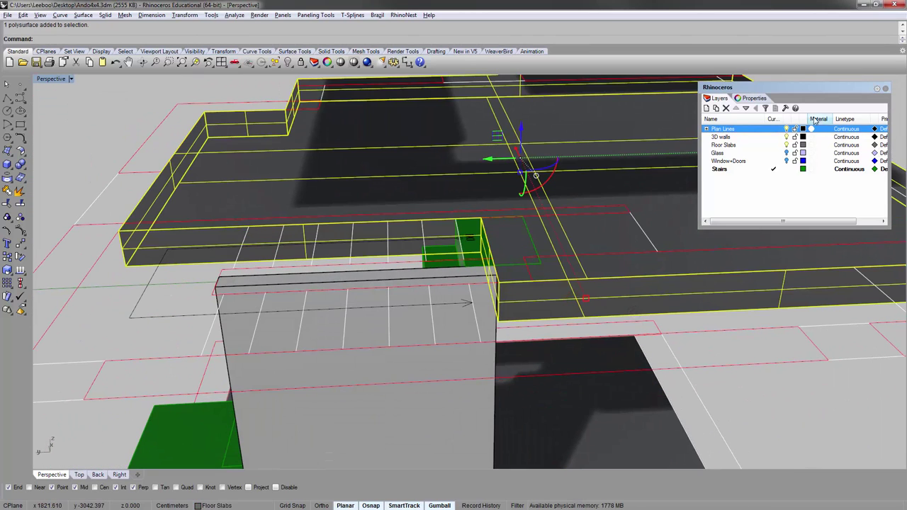
{"action": "left_click", "coordinate": [784, 129]}
{"action": "type", "text": "trim"}
{"action": "key", "text": "Return"}
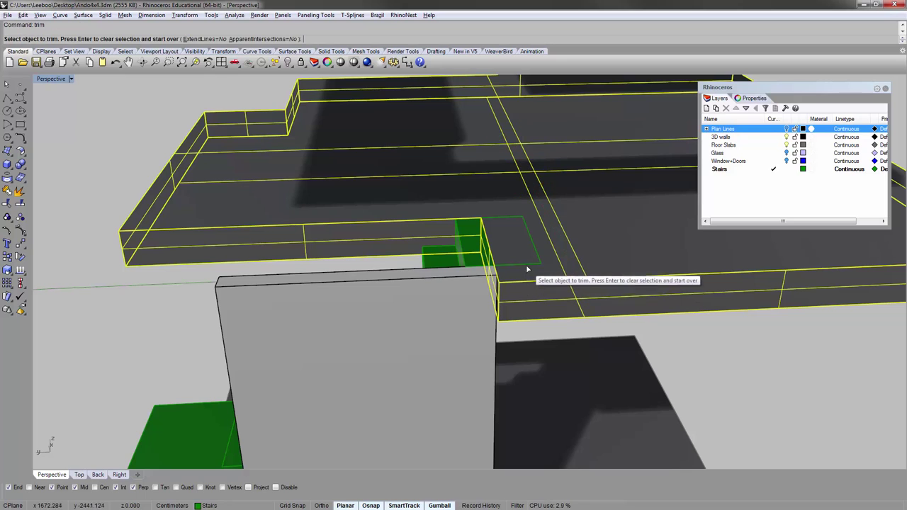
{"action": "left_click", "coordinate": [527, 262]}
{"action": "left_click", "coordinate": [529, 267]}
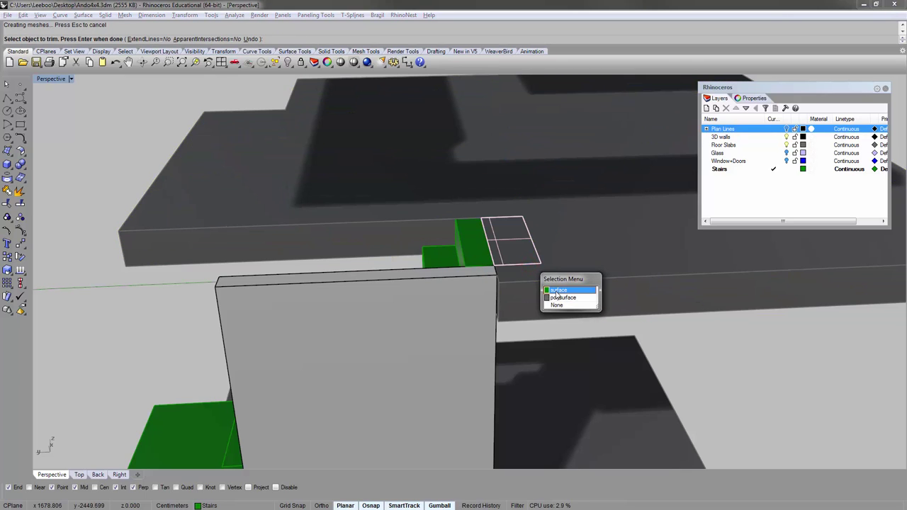
{"action": "left_click", "coordinate": [556, 291]}
- Cap the open top end of the third storey's trimmed upper flight
{"action": "right_click_drag", "start_coordinate": [523, 264], "coordinate": [470, 217]}
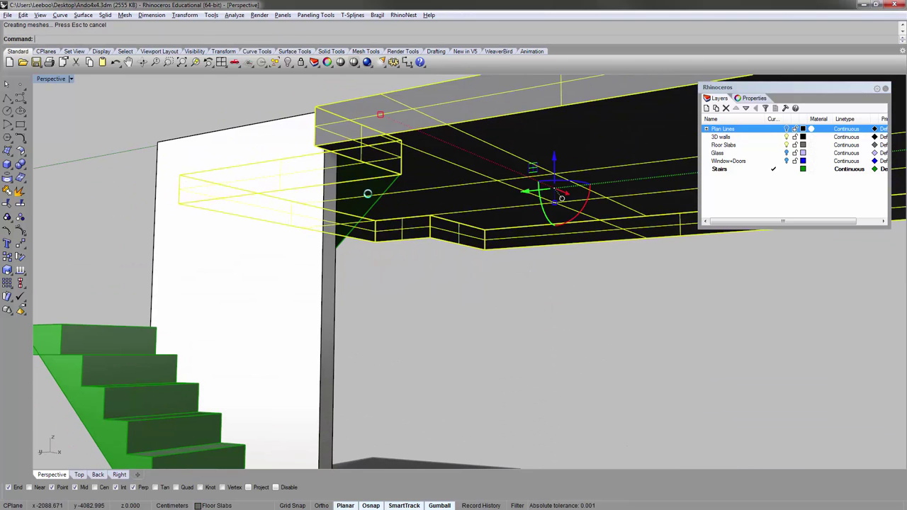
{"action": "left_click", "coordinate": [366, 277]}
{"action": "left_click", "coordinate": [349, 218]}
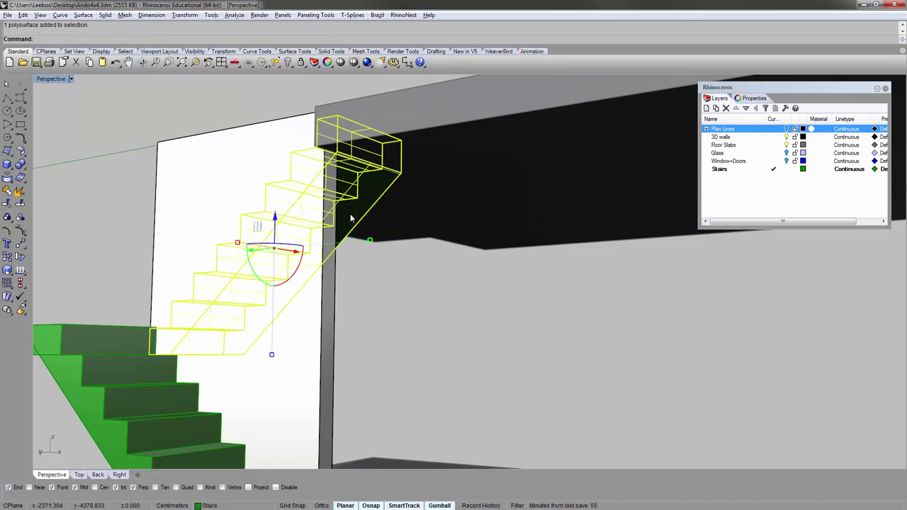
{"action": "key", "text": "Escape"}
{"action": "scroll", "coordinate": [243, 142], "scroll_direction": "down", "scroll_amount": 6}
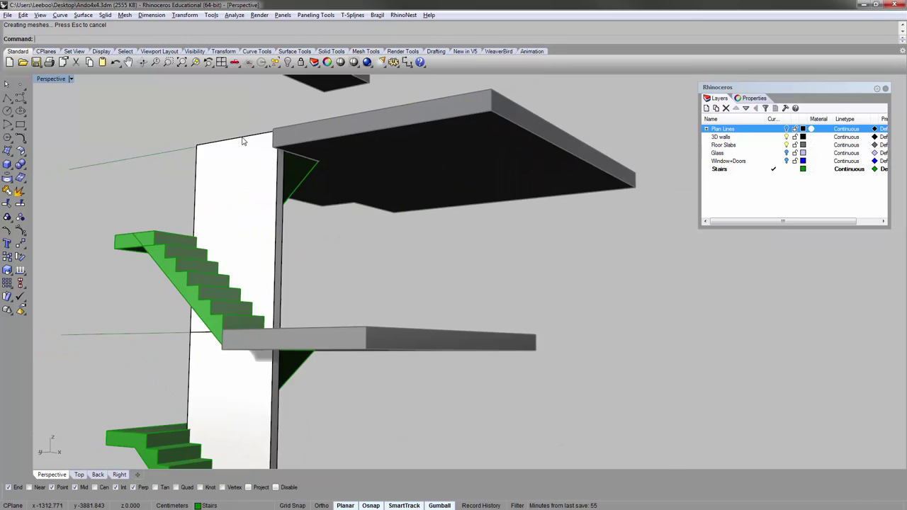
- Boolean-union the third storey's landing with its lower and upper flights
{"action": "right_click_drag", "start_coordinate": [243, 142], "coordinate": [397, 234]}
{"action": "left_click", "coordinate": [408, 269]}
{"action": "left_click", "coordinate": [389, 328], "text": "shift"}
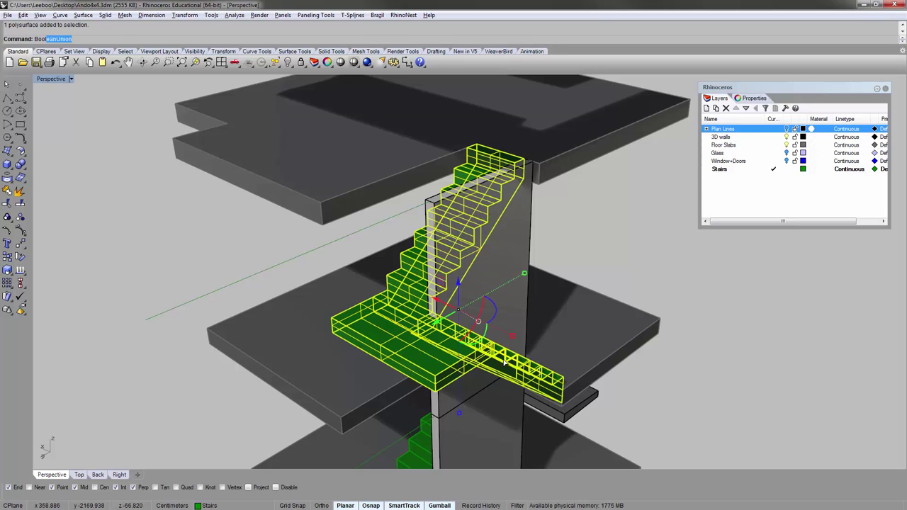
{"action": "key", "text": "Return"}
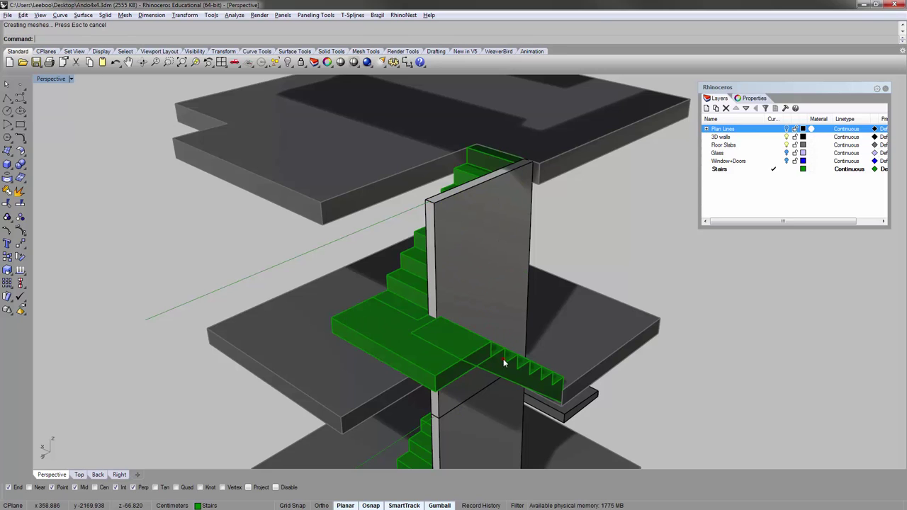
- Merge all coplanar faces of the third storey's united stair and zoom in on it
{"action": "left_click", "coordinate": [502, 358]}
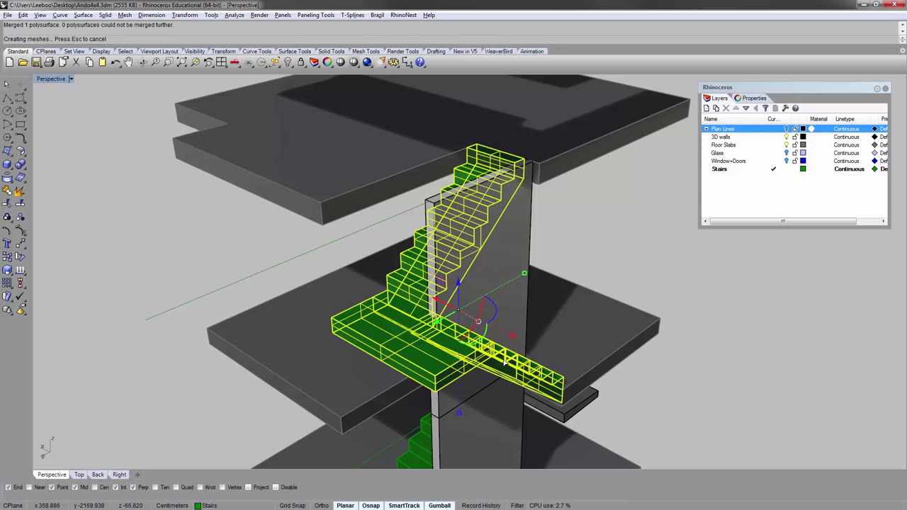
{"action": "key", "text": "Escape"}
{"action": "right_click_drag", "start_coordinate": [573, 272], "coordinate": [500, 304]}
{"action": "left_click", "coordinate": [391, 339]}
{"action": "type", "text": "zs"}
{"action": "key", "text": "Return"}
{"action": "key", "text": "Escape"}
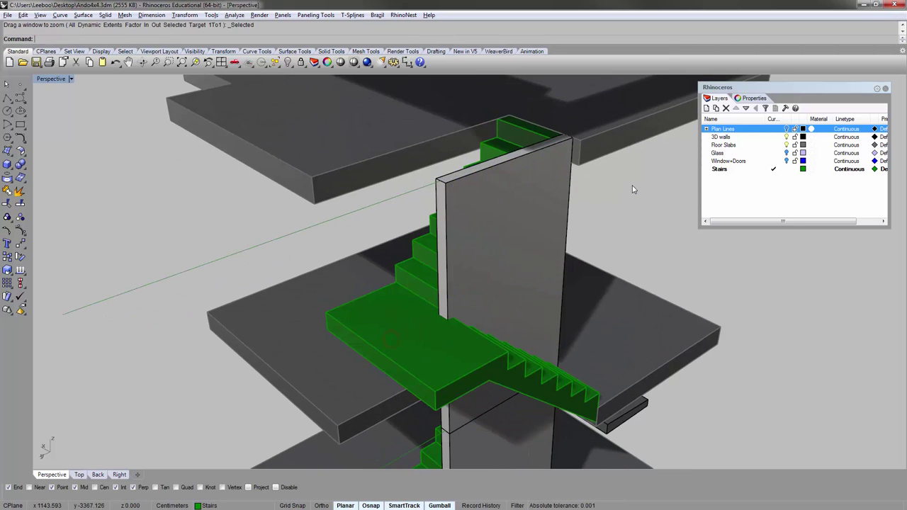
- Show all hidden objects of the house again
{"action": "right_click_drag", "start_coordinate": [648, 186], "coordinate": [602, 215]}
{"action": "left_click", "coordinate": [624, 146]}
{"action": "key", "text": "Escape"}
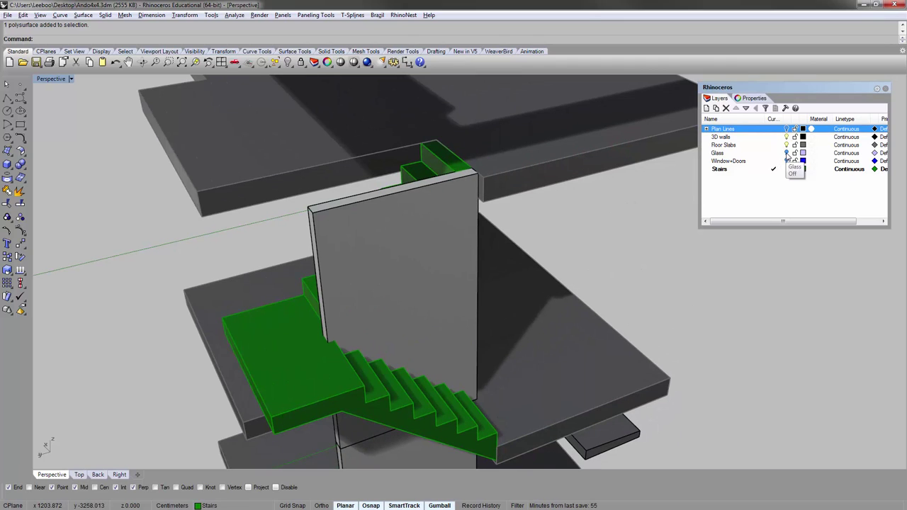
{"action": "type", "text": "Show"}
{"action": "key", "text": "Return"}
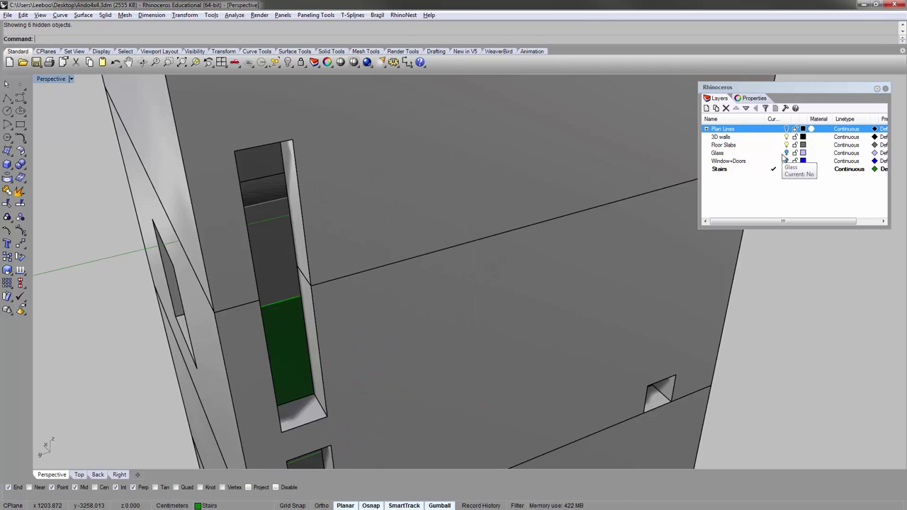
- Set the Perspective viewport's display mode to Ghosted so the stairs show through the house's walls
{"action": "left_click", "coordinate": [51, 78]}
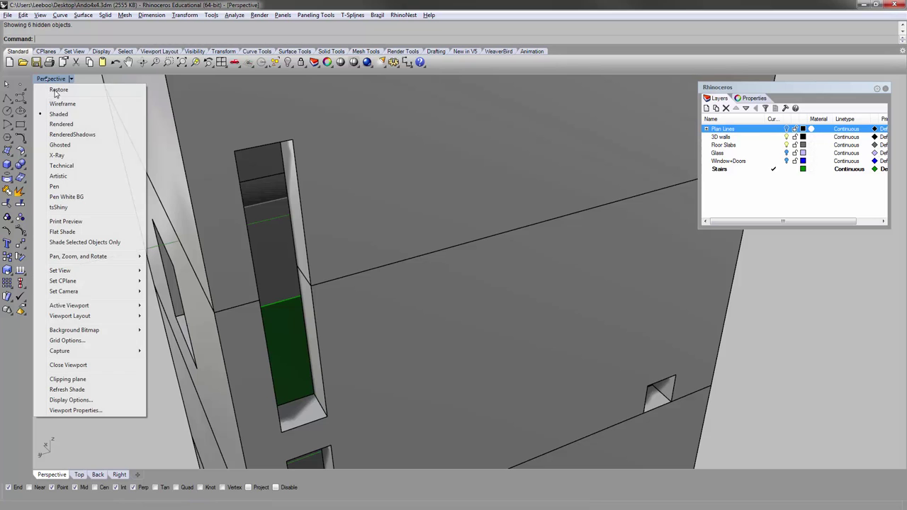
{"action": "left_click", "coordinate": [71, 144]}
{"action": "right_click_drag", "start_coordinate": [476, 247], "coordinate": [389, 221]}
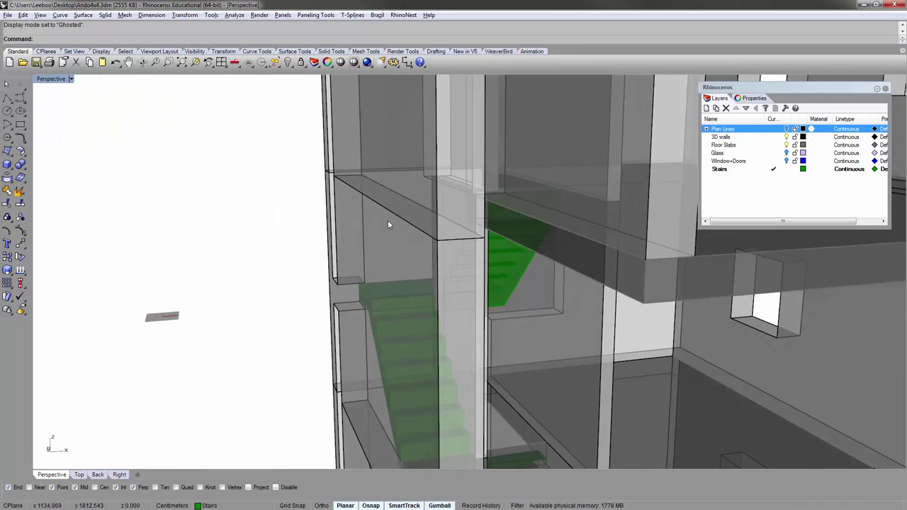
{"action": "scroll", "coordinate": [389, 222], "scroll_direction": "down", "scroll_amount": 4}
{"action": "right_click_drag", "start_coordinate": [503, 211], "coordinate": [647, 200]}
- Turn on the Glass and Window+Doors layers
{"action": "left_click", "coordinate": [786, 153]}
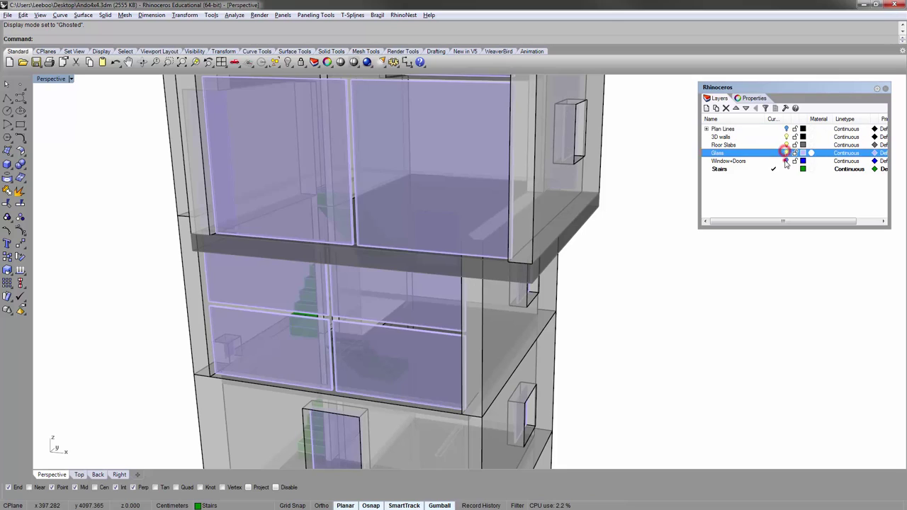
{"action": "left_click", "coordinate": [786, 161]}
{"action": "right_click_drag", "start_coordinate": [666, 297], "coordinate": [302, 213]}
- Hide the Glass layer and examine how the interior stairs meet the slabs, walls and window frames on the storeys
{"action": "left_click", "coordinate": [786, 153]}
{"action": "scroll", "coordinate": [345, 203], "scroll_direction": "up", "scroll_amount": 6}
{"action": "scroll", "coordinate": [274, 196], "scroll_direction": "up", "scroll_amount": 8}
{"action": "scroll", "coordinate": [340, 237], "scroll_direction": "down", "scroll_amount": 6}
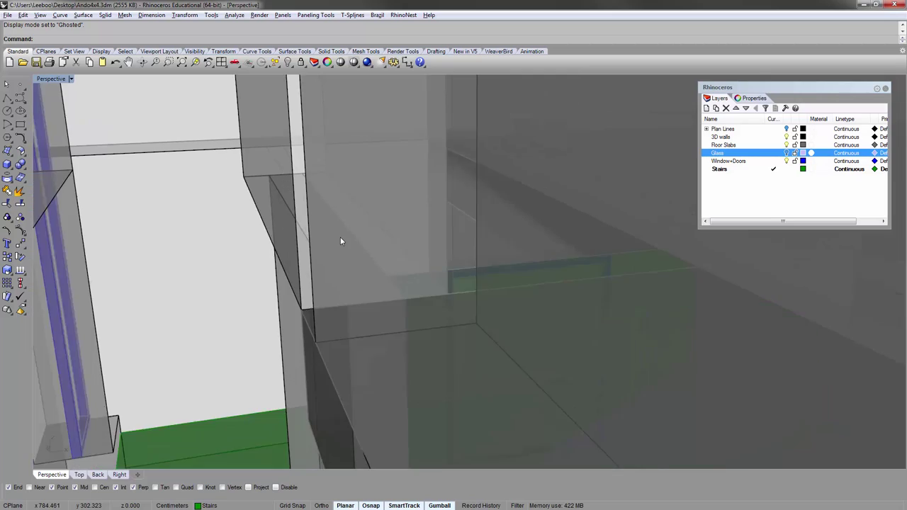
{"action": "right_click_drag", "start_coordinate": [340, 237], "coordinate": [276, 169]}
{"action": "scroll", "coordinate": [343, 207], "scroll_direction": "down", "scroll_amount": 6}
{"action": "scroll", "coordinate": [345, 203], "scroll_direction": "up", "scroll_amount": 5}
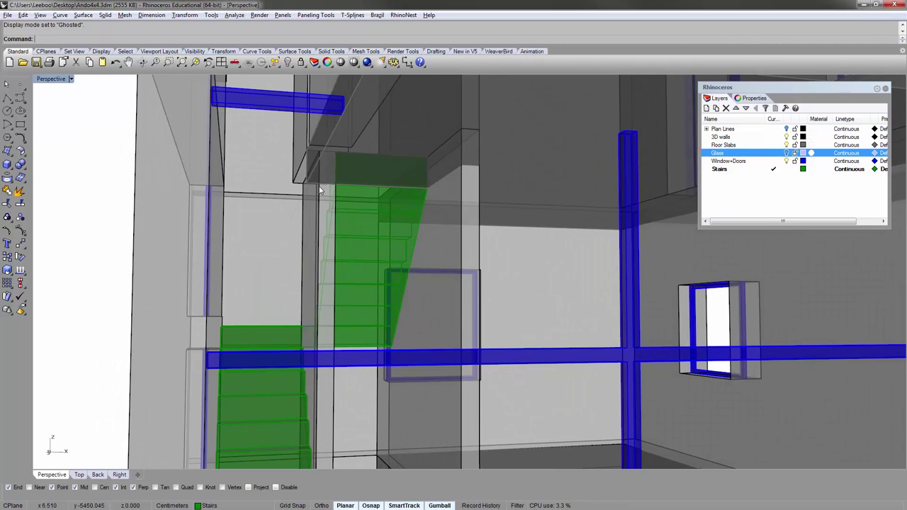
{"action": "right_click_drag", "start_coordinate": [334, 183], "coordinate": [322, 166]}
{"action": "scroll", "coordinate": [317, 153], "scroll_direction": "down", "scroll_amount": 4}
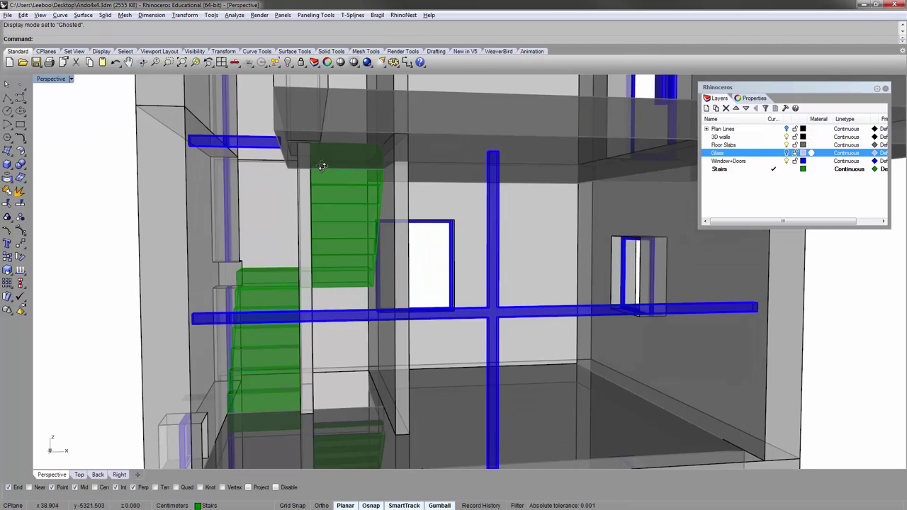
{"action": "scroll", "coordinate": [316, 153], "scroll_direction": "up", "scroll_amount": 3}
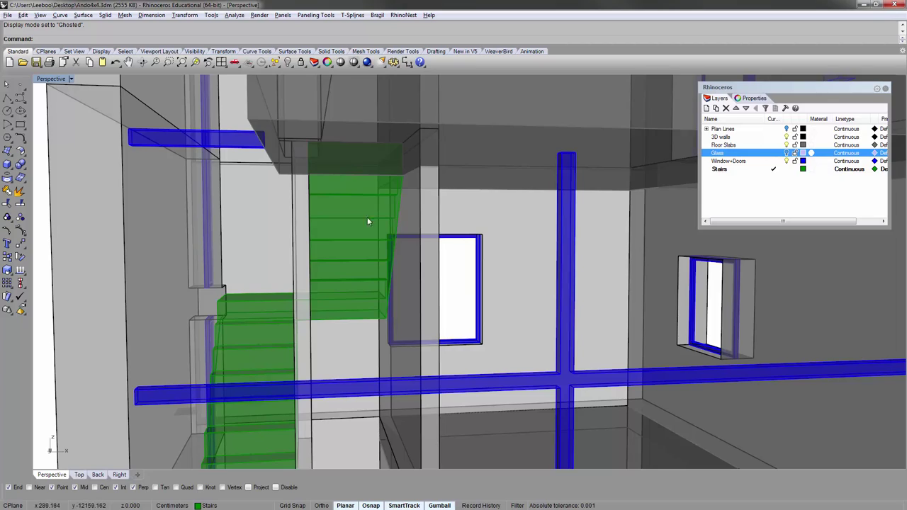
{"action": "mouse_move", "coordinate": [367, 221]}
{"action": "right_mouse_down"}
{"action": "mouse_move", "coordinate": [379, 232]}
{"action": "mouse_move", "coordinate": [371, 245]}
{"action": "mouse_move", "coordinate": [378, 229]}
{"action": "right_mouse_up"}
{"action": "scroll", "coordinate": [378, 230], "scroll_direction": "down", "scroll_amount": 5}
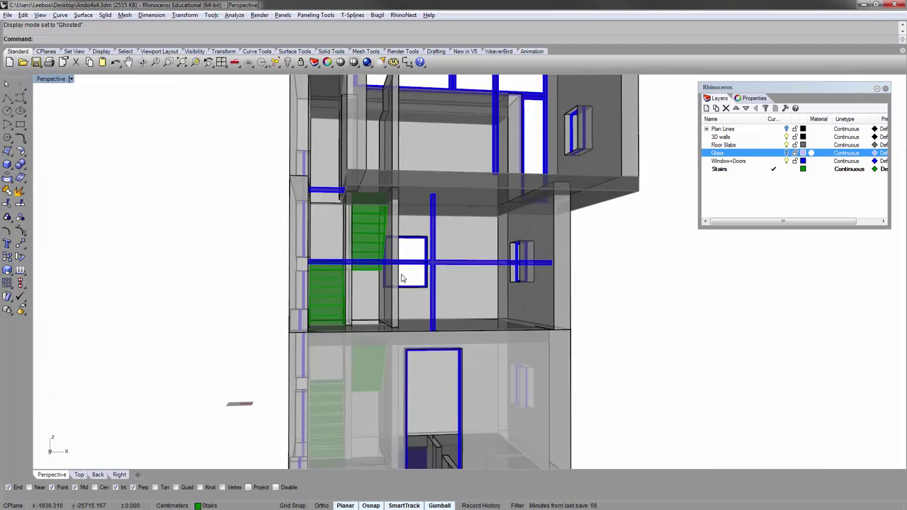
{"action": "right_click_drag", "start_coordinate": [402, 279], "coordinate": [376, 238]}
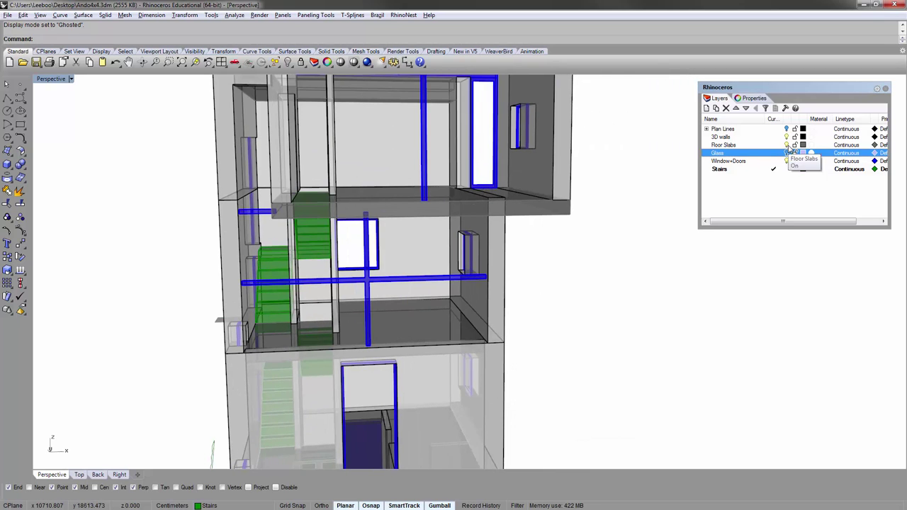
- Turn the Glass layer back on, fit the whole house in the Perspective view and clear the selection
{"action": "left_click", "coordinate": [786, 153]}
{"action": "scroll", "coordinate": [364, 186], "scroll_direction": "down", "scroll_amount": 8}
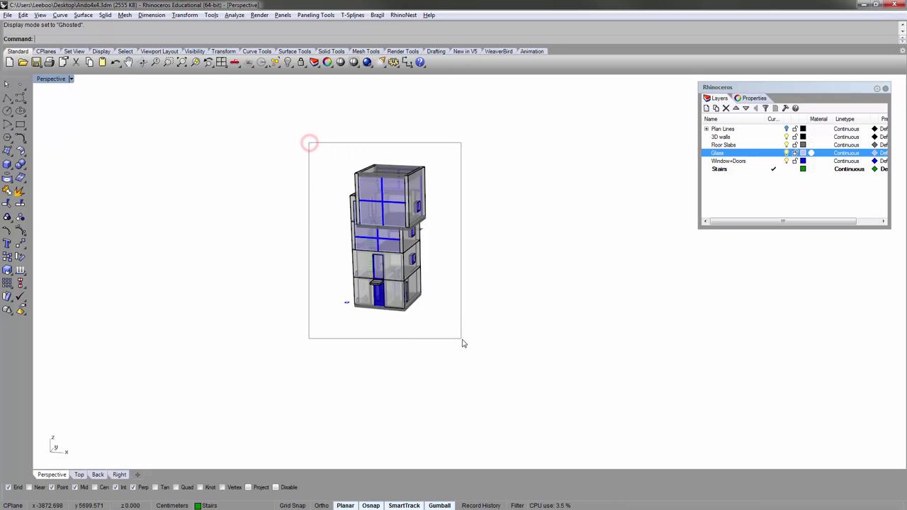
{"action": "left_click_drag", "start_coordinate": [462, 340], "coordinate": [464, 342]}
{"action": "type", "text": "zs"}
{"action": "key", "text": "Return"}
{"action": "left_click", "coordinate": [183, 276]}
- Delete the small stray window frame lying on the ground beside the house
{"action": "right_click_drag", "start_coordinate": [311, 319], "coordinate": [352, 371]}
{"action": "right_click_drag", "start_coordinate": [414, 424], "coordinate": [412, 354], "text": "shift"}
{"action": "scroll", "coordinate": [411, 353], "scroll_direction": "up", "scroll_amount": 4}
{"action": "left_click_drag", "start_coordinate": [345, 303], "coordinate": [410, 369]}
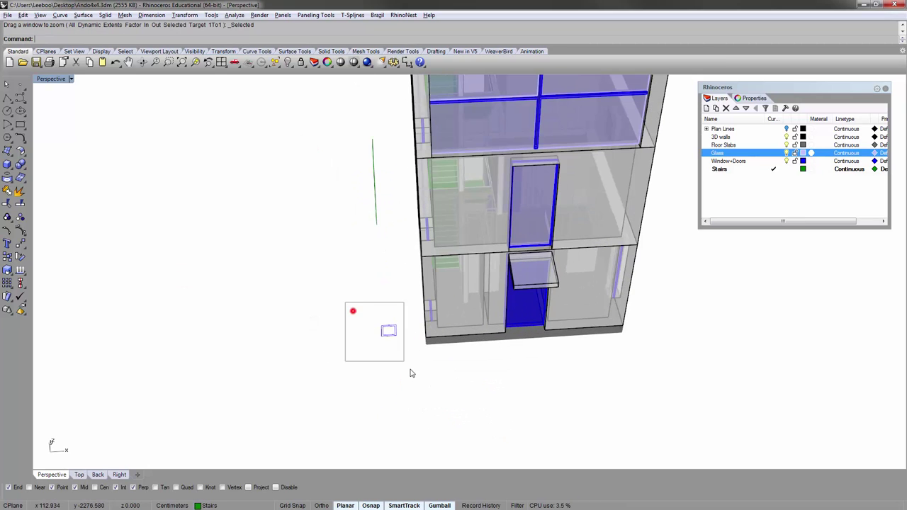
- Examine the leftover stair construction curves standing outside beside the lowest storeys
{"action": "right_click_drag", "start_coordinate": [333, 280], "coordinate": [336, 286]}
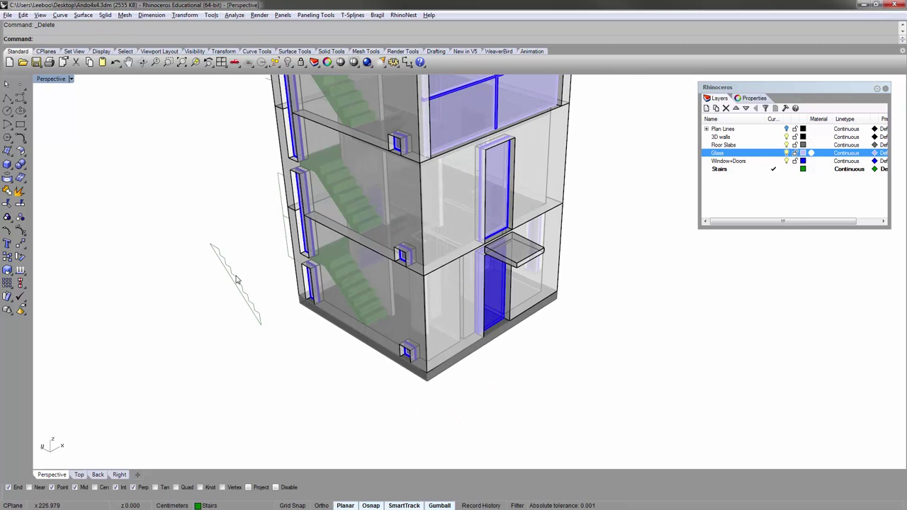
{"action": "right_click_drag", "start_coordinate": [250, 281], "coordinate": [330, 269]}
{"action": "right_click_drag", "start_coordinate": [211, 322], "coordinate": [317, 251], "text": "shift"}
{"action": "right_click_drag", "start_coordinate": [280, 326], "coordinate": [289, 309]}
{"action": "scroll", "coordinate": [299, 321], "scroll_direction": "up", "scroll_amount": 2}
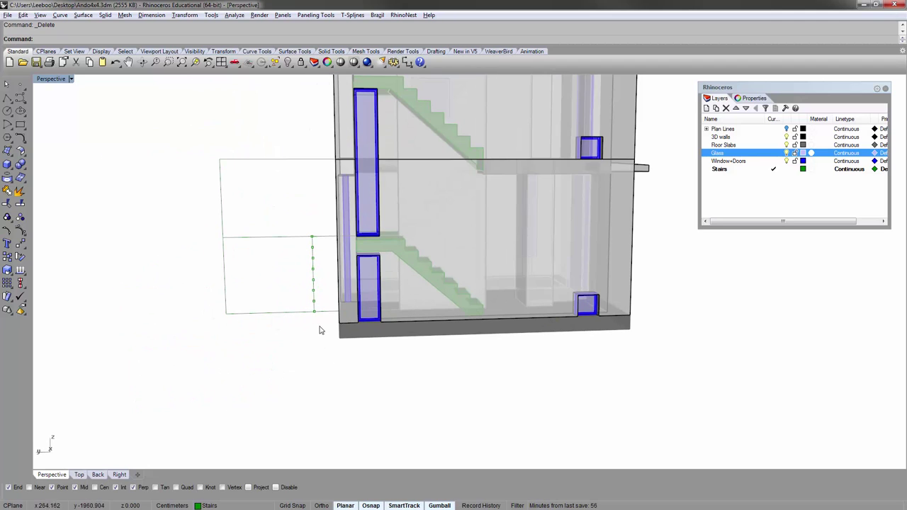